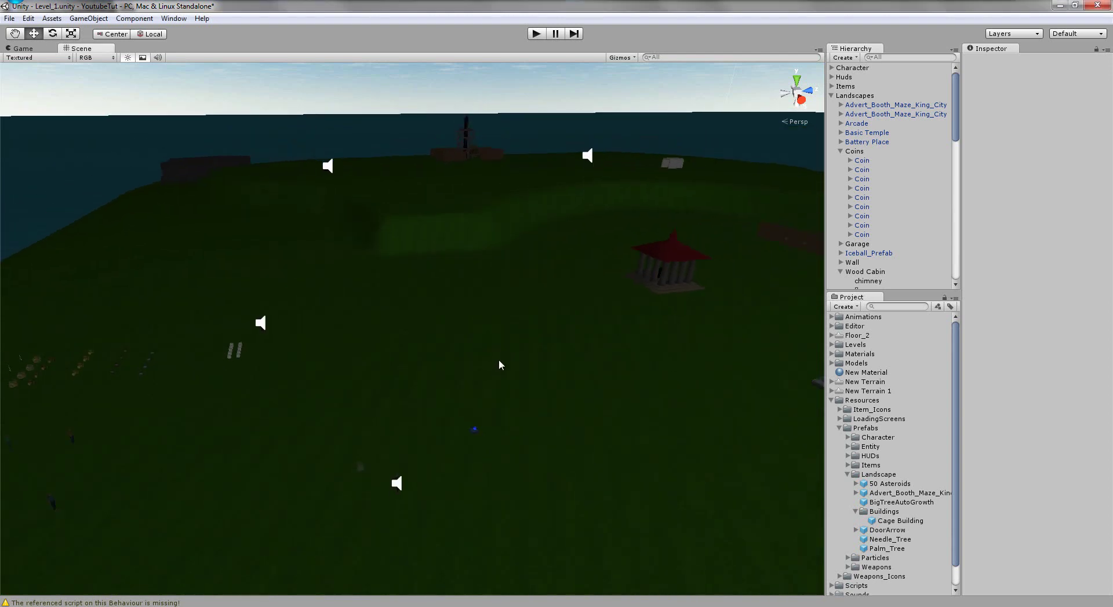
Step: Place the Cage Building prefab in the scene on the open grass near the temple
scroll(498, 359, "up", 5)
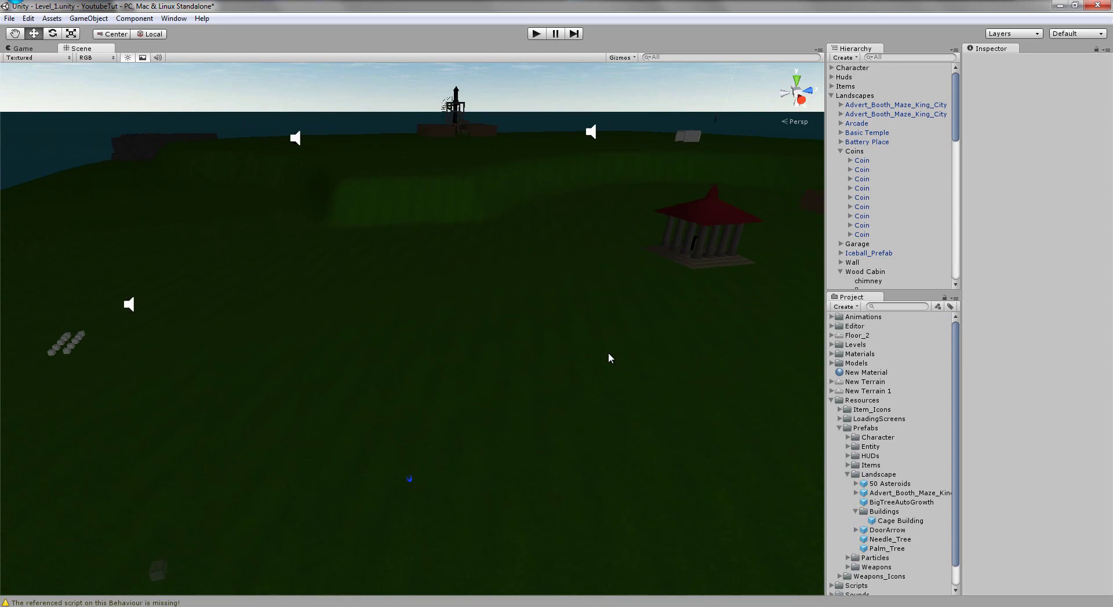
scroll(607, 352, "up", 2)
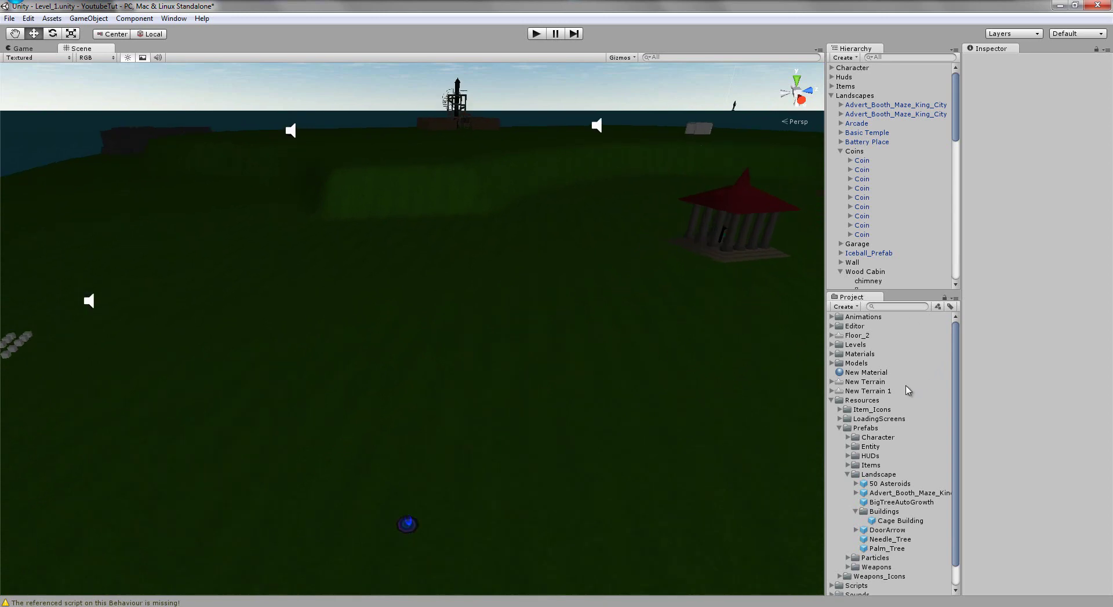
left_click_drag(896, 521, 495, 398)
middle_click_drag(608, 388, 560, 354)
scroll(530, 344, "up", 3)
scroll(560, 355, "up", 2)
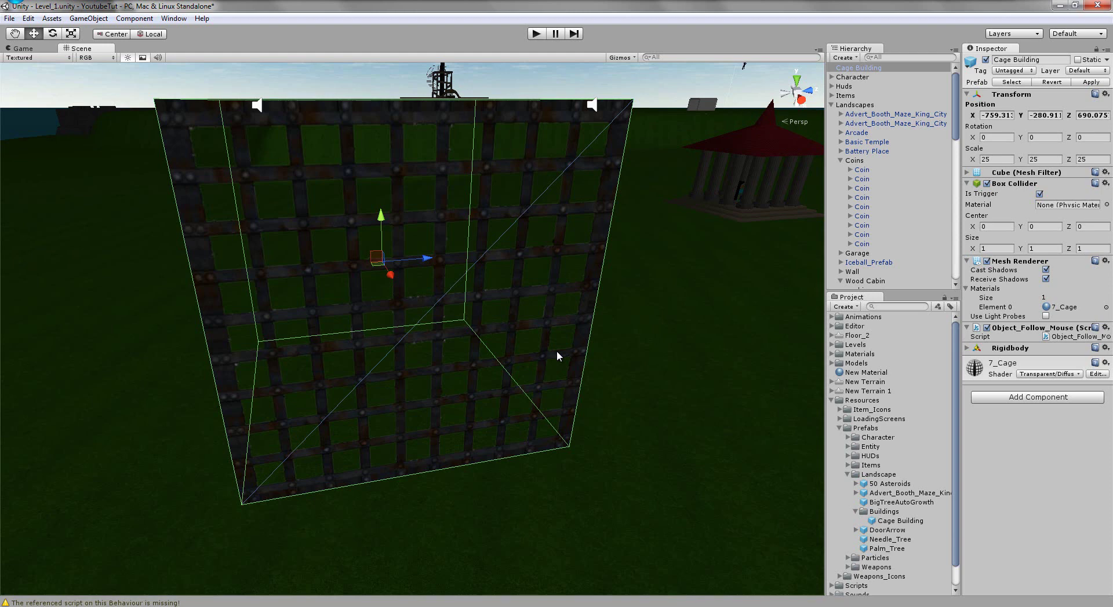
Step: Examine the placed cage building from several angles and distances, including its interior
scroll(418, 383, "down", 5)
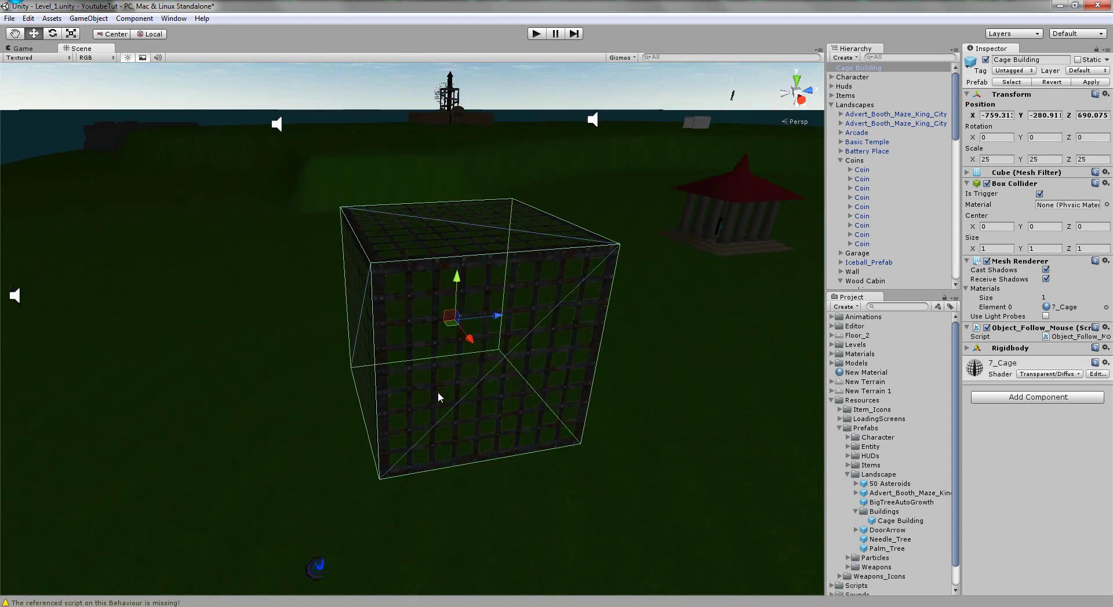
scroll(438, 392, "up", 5)
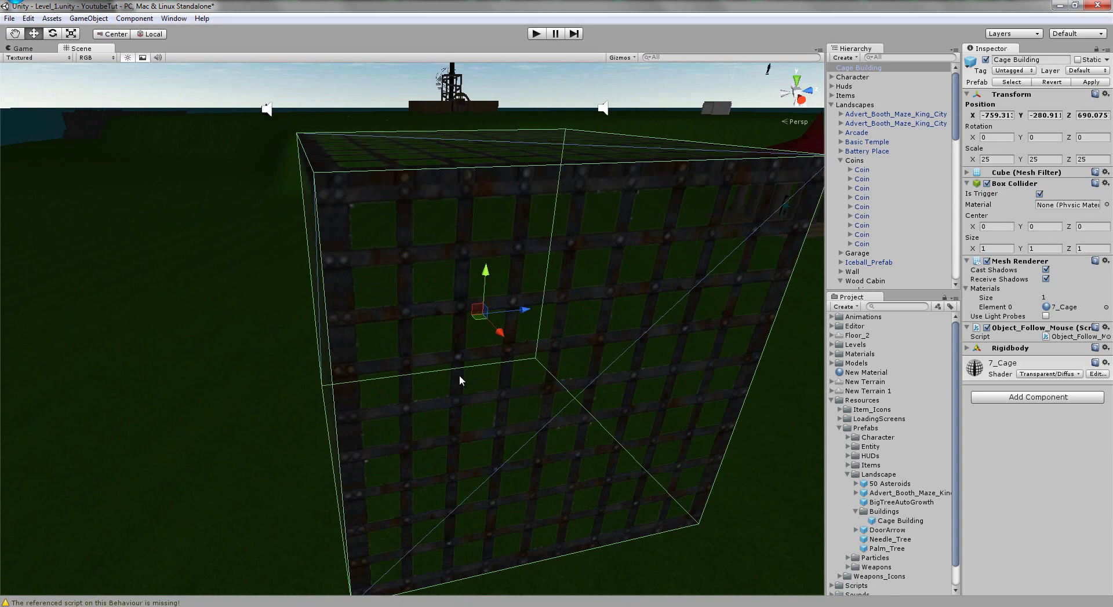
scroll(518, 346, "down", 4)
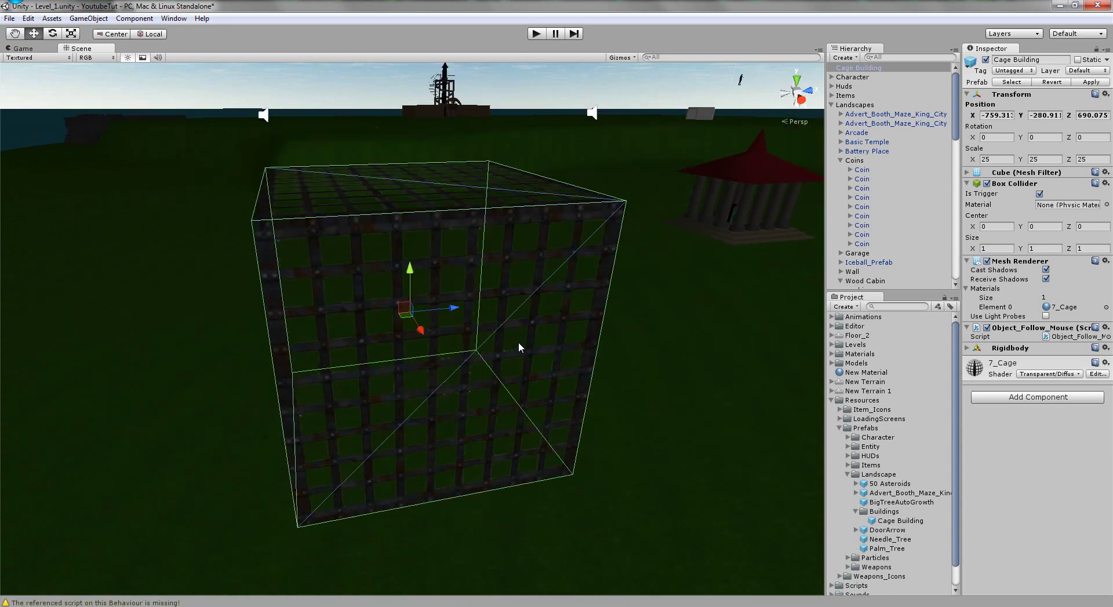
left_click_drag(518, 342, 534, 373, "alt")
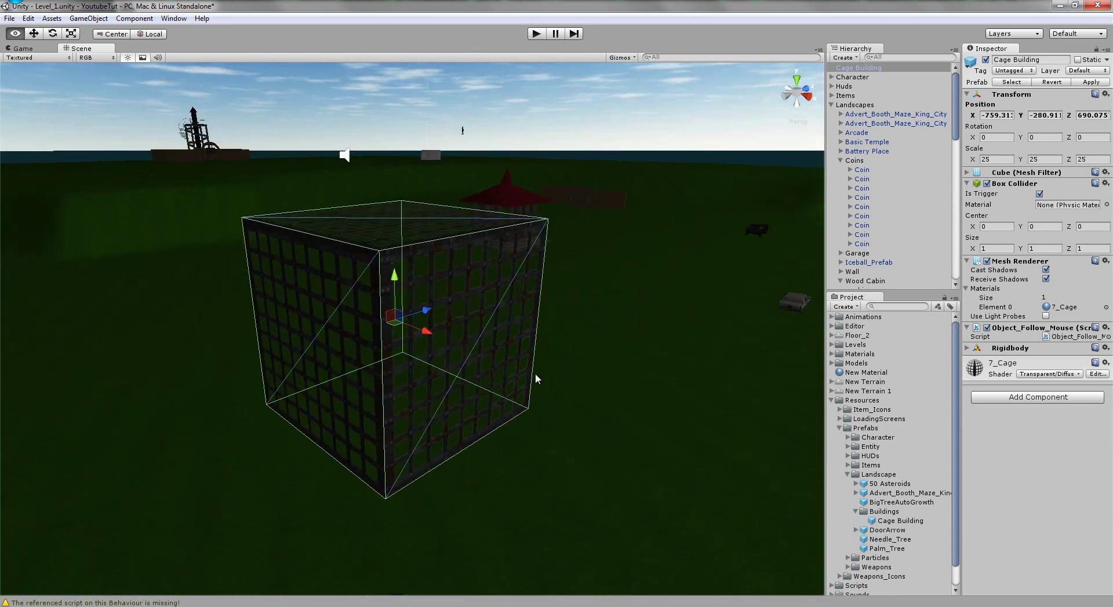
key("f")
scroll(423, 374, "up", 8)
left_click_drag(425, 377, 373, 428, "alt")
scroll(374, 428, "down", 7)
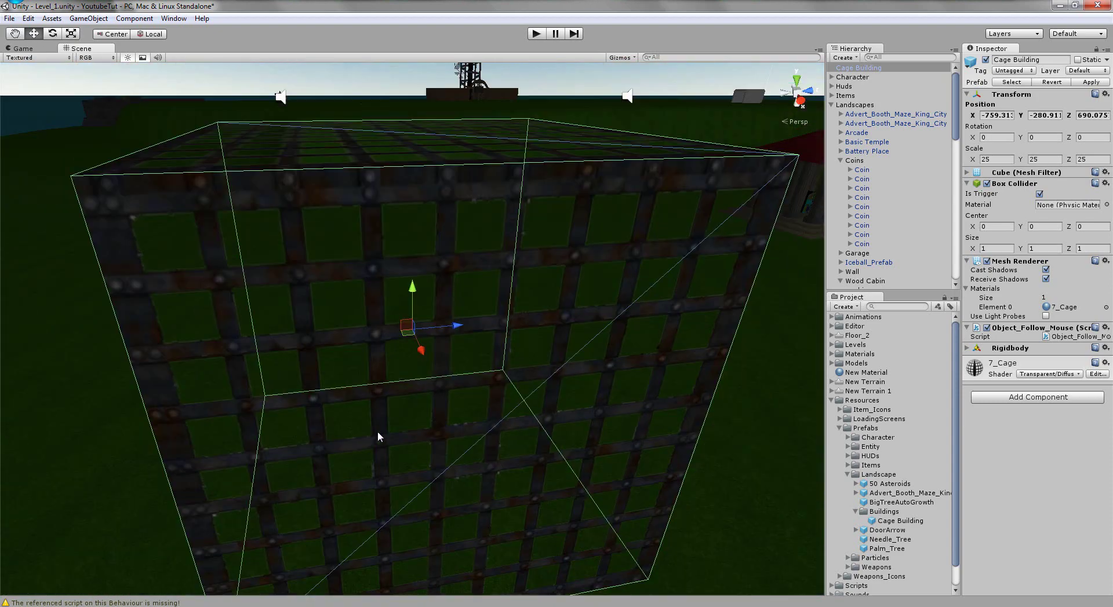
scroll(377, 431, "up", 5)
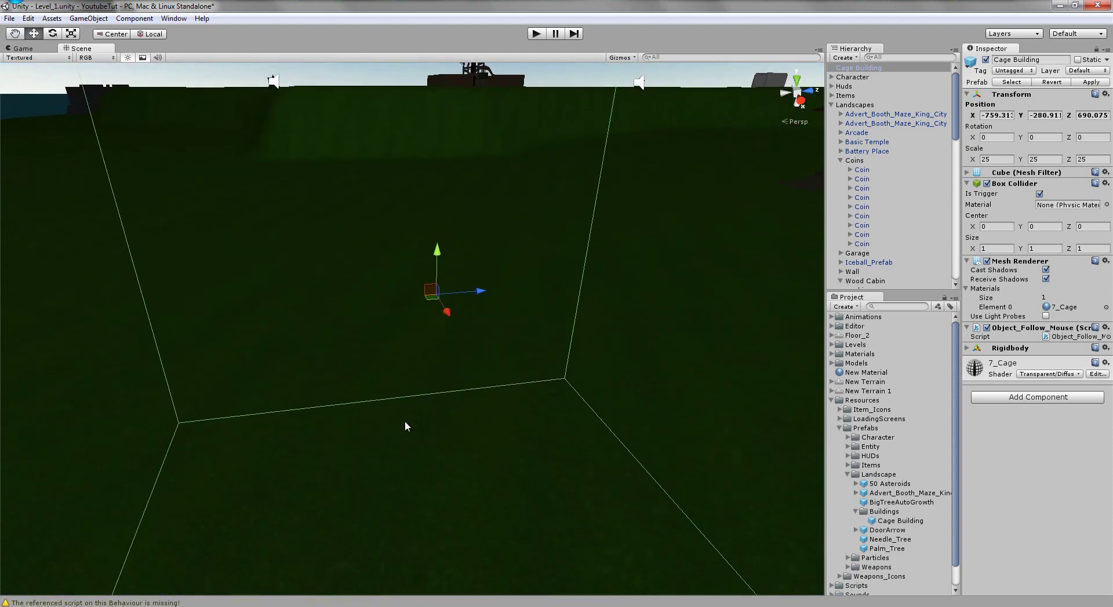
Step: Create a cube object inside the cage building and reposition it
left_click(88, 18)
mouse_move(128, 45)
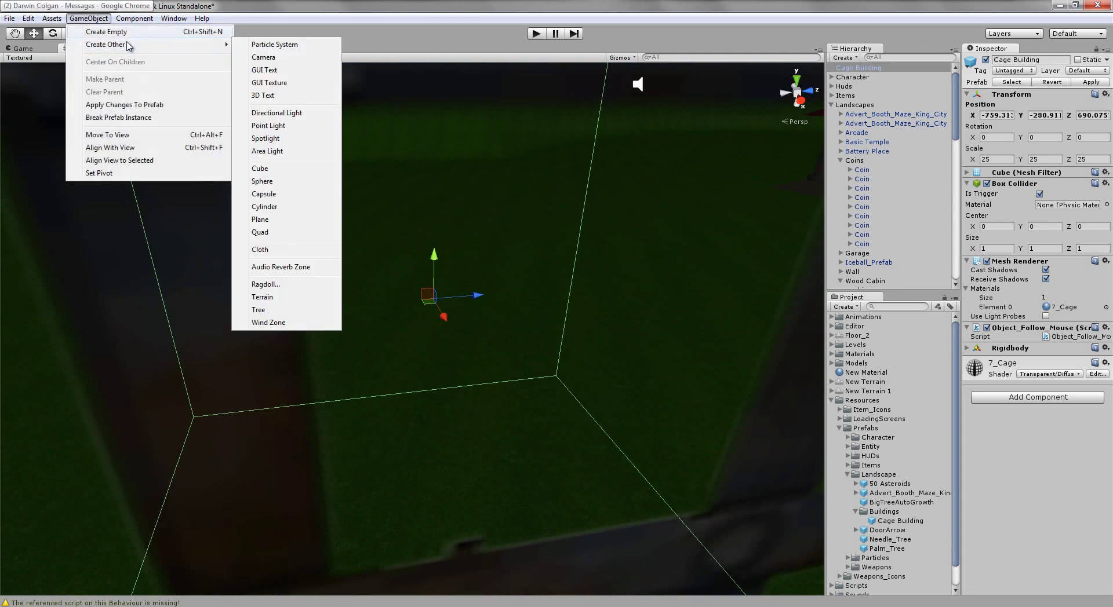
left_click(260, 168)
left_click_drag(407, 334, 281, 455)
Step: Set the cube's scale to 2 on the X, Y and Z axes
scroll(277, 411, "down", 6)
left_click_drag(281, 412, 382, 362, "alt")
left_click_drag(999, 147, 933, 151)
type("2")
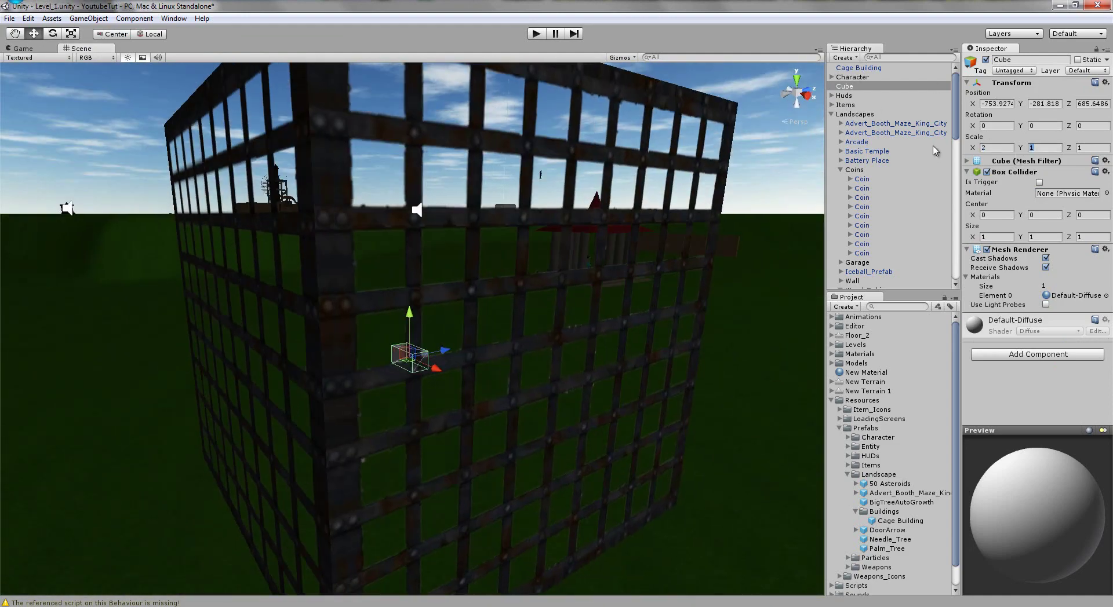
key("Tab")
type("2")
key("Tab")
type("2")
Step: In the back view, move the cube into the cage's lower right corner and remove its Box Collider component
left_click(787, 103)
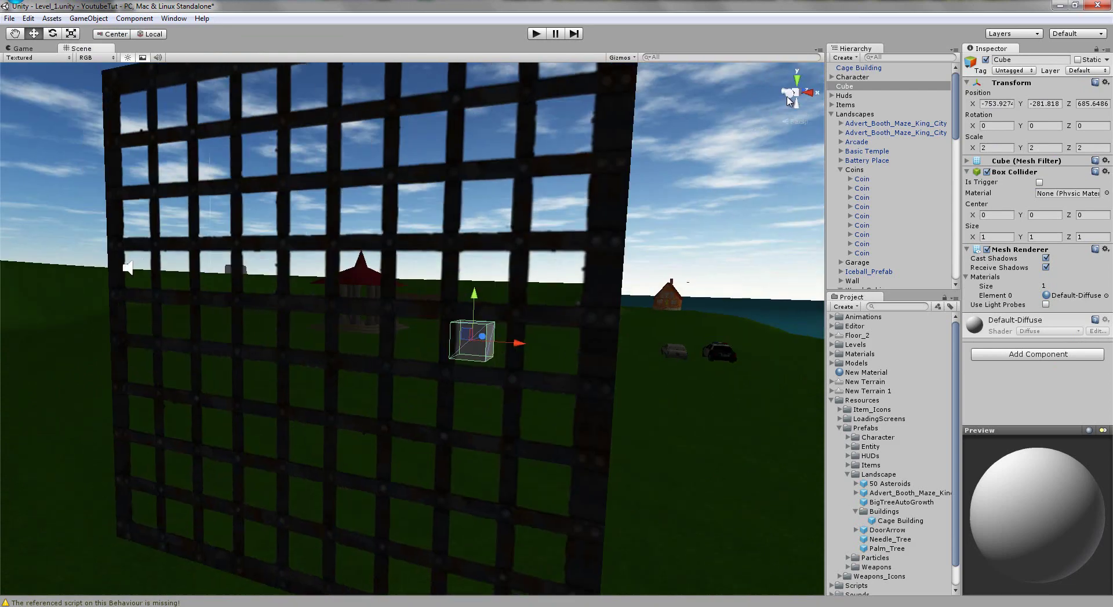
left_click_drag(497, 322, 554, 477)
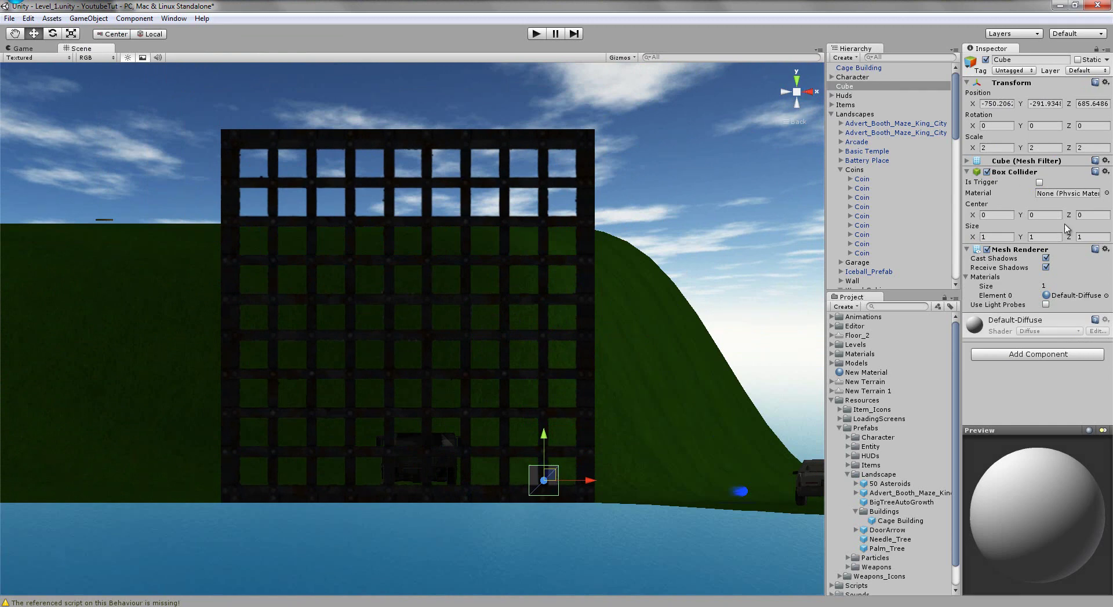
left_click(1105, 172)
left_click(1011, 204)
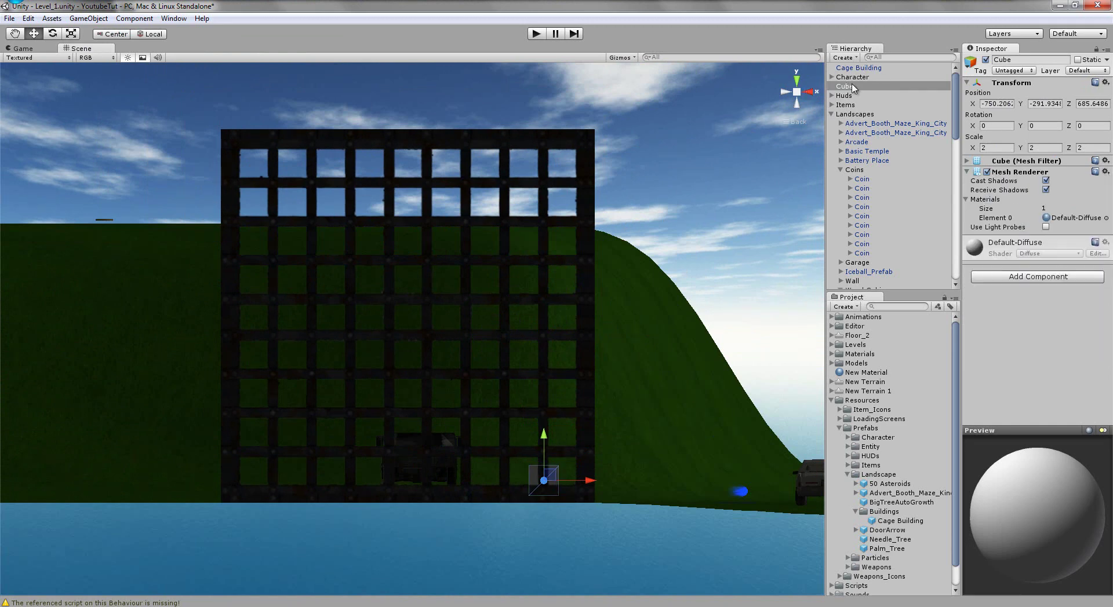
Step: Make the cube a child of Cage Building and rename it Object
left_click(862, 87)
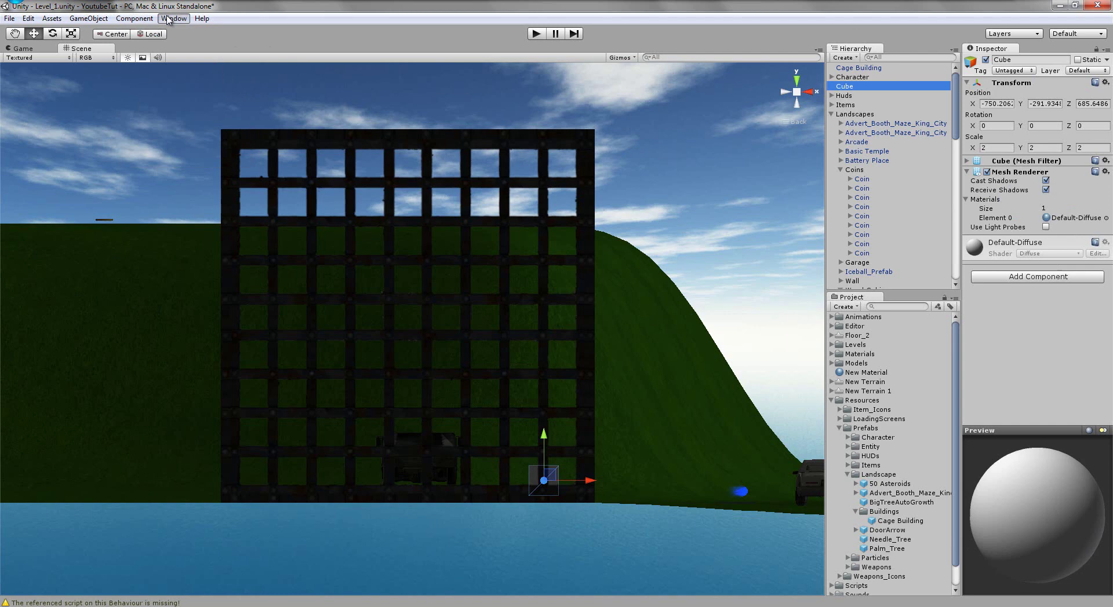
left_click(202, 18)
left_click_drag(862, 87, 857, 69)
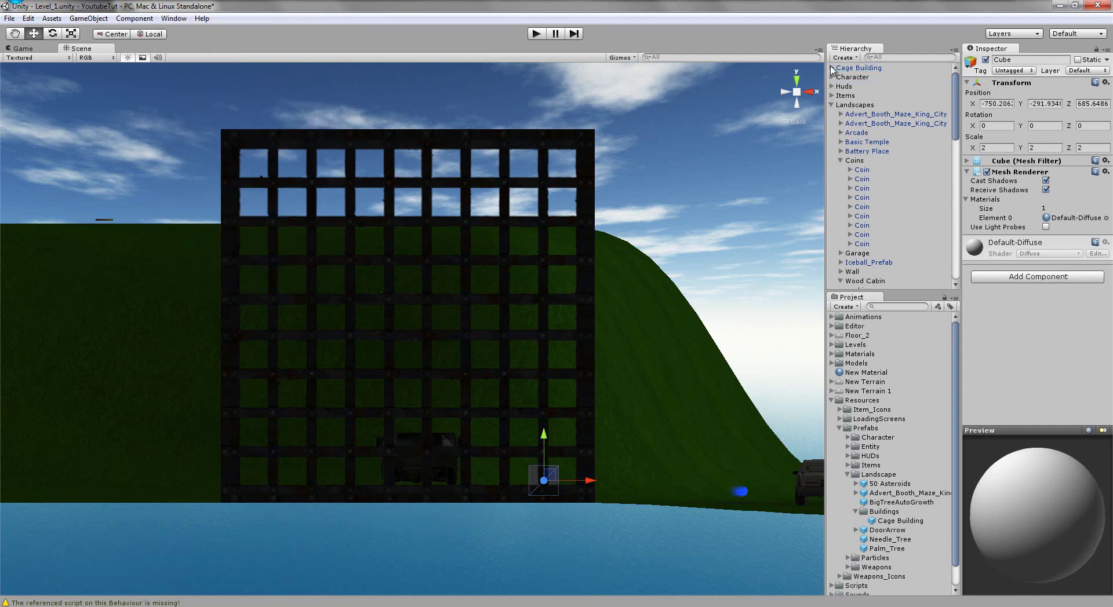
left_click(1011, 59)
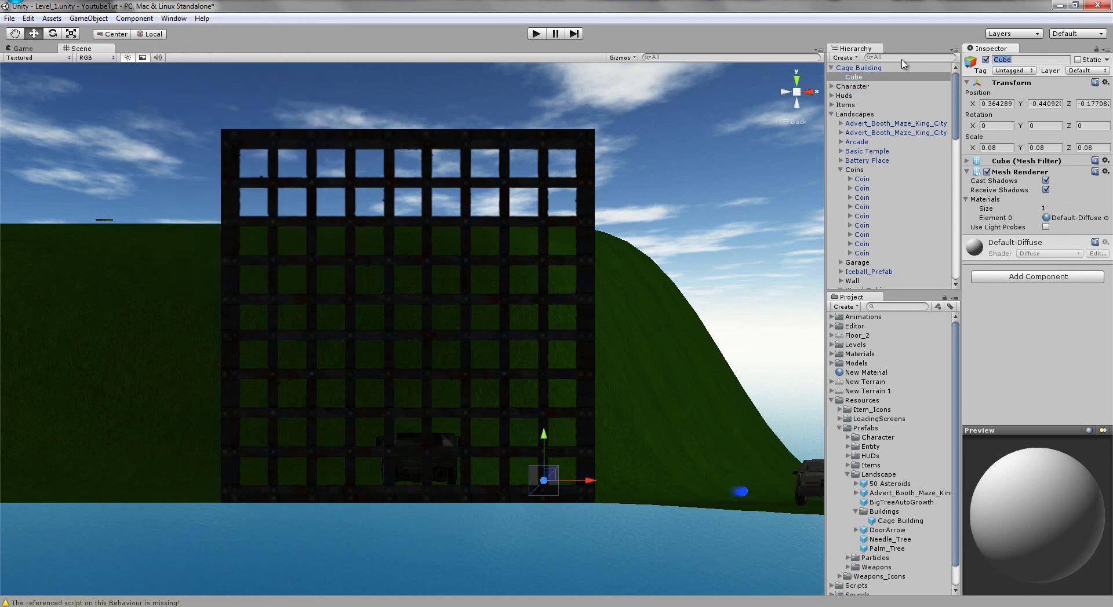
type("Object")
Step: Open the Animation editor and start recording a new animation clip for Object
left_click(174, 18)
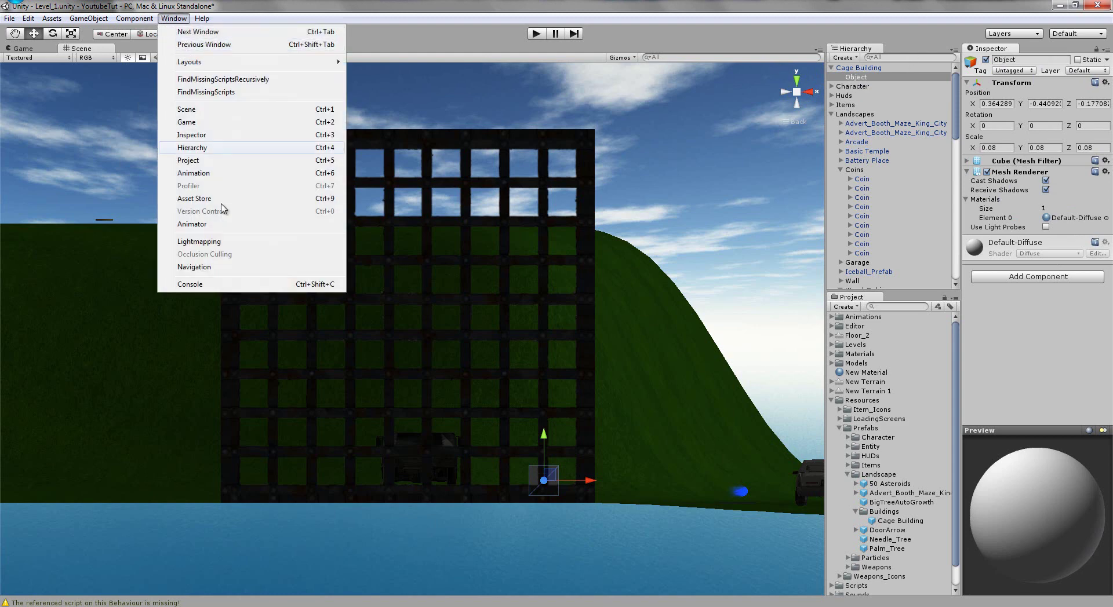
left_click(194, 174)
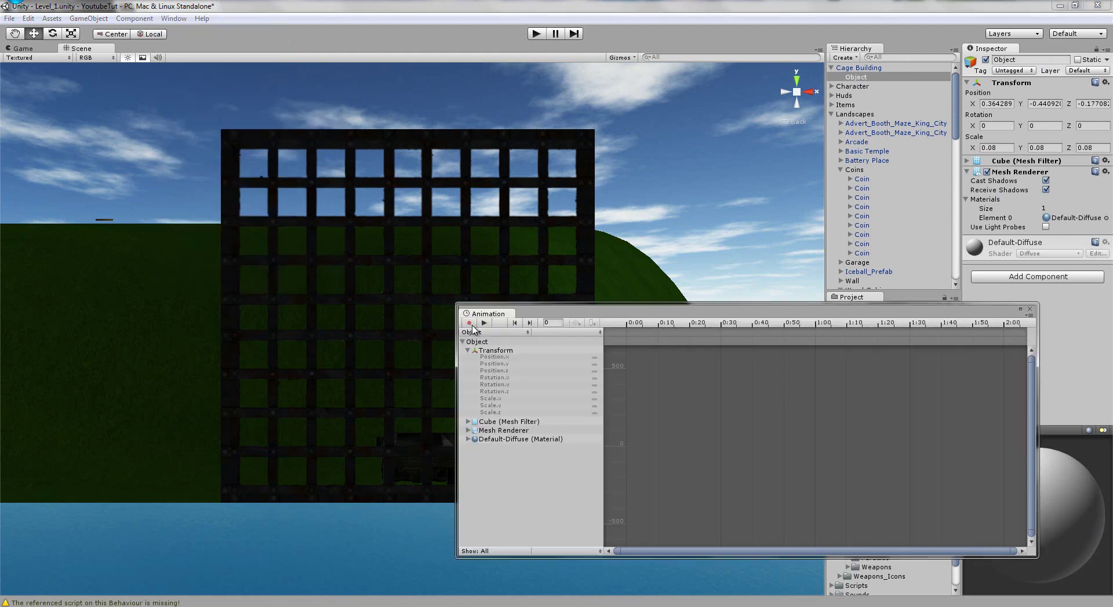
left_click(472, 328)
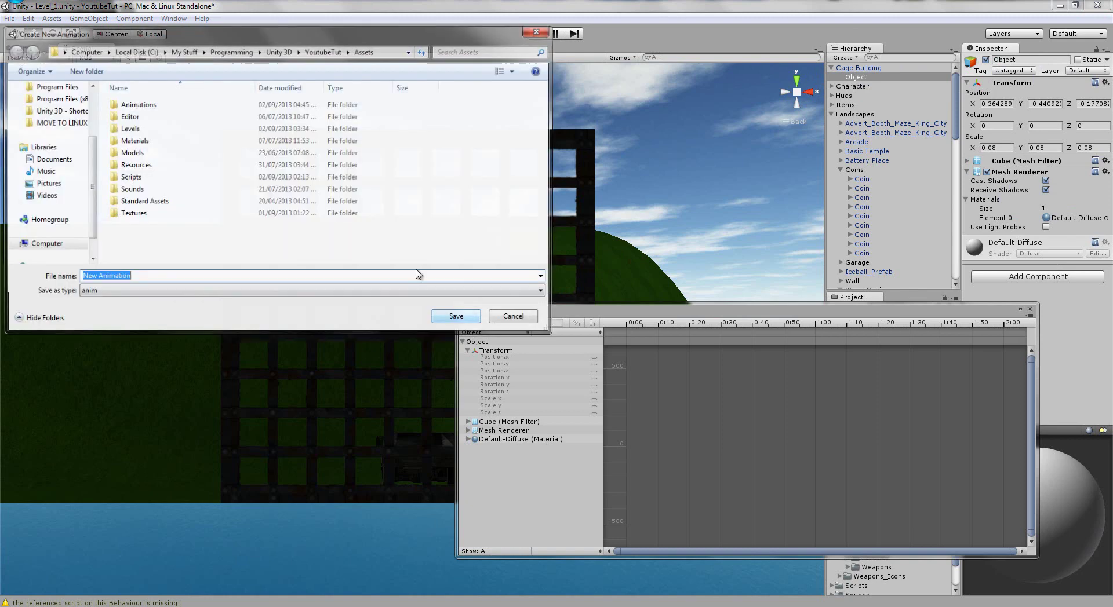
Step: In the Animations folder, delete the Landscape folder, then create and open a new folder named Landscapes
double_click(166, 106)
left_click(259, 118)
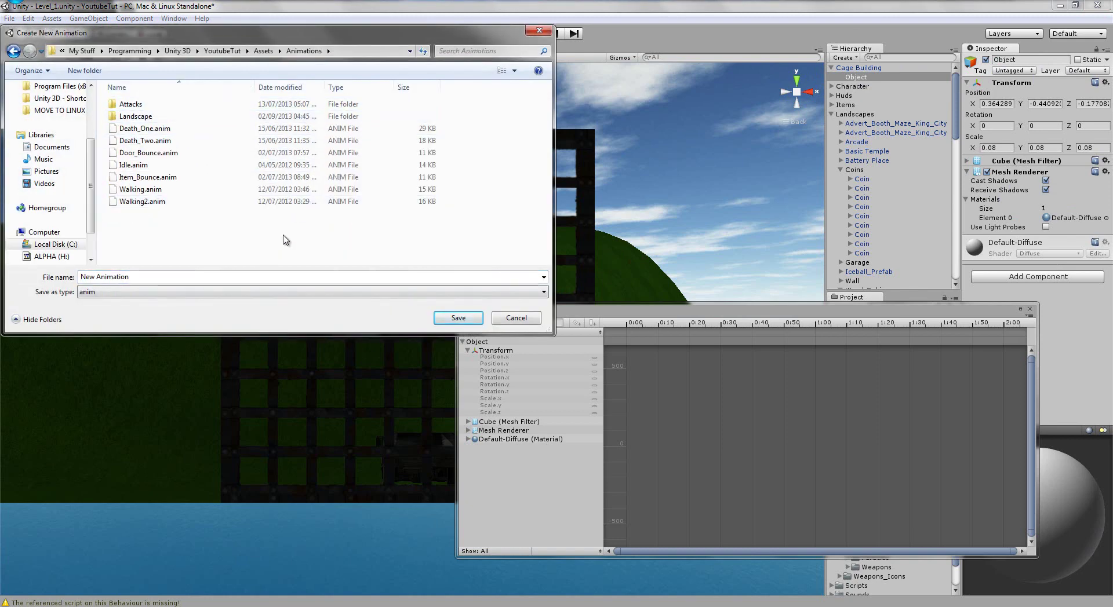
key("Delete")
left_click(85, 71)
type("L")
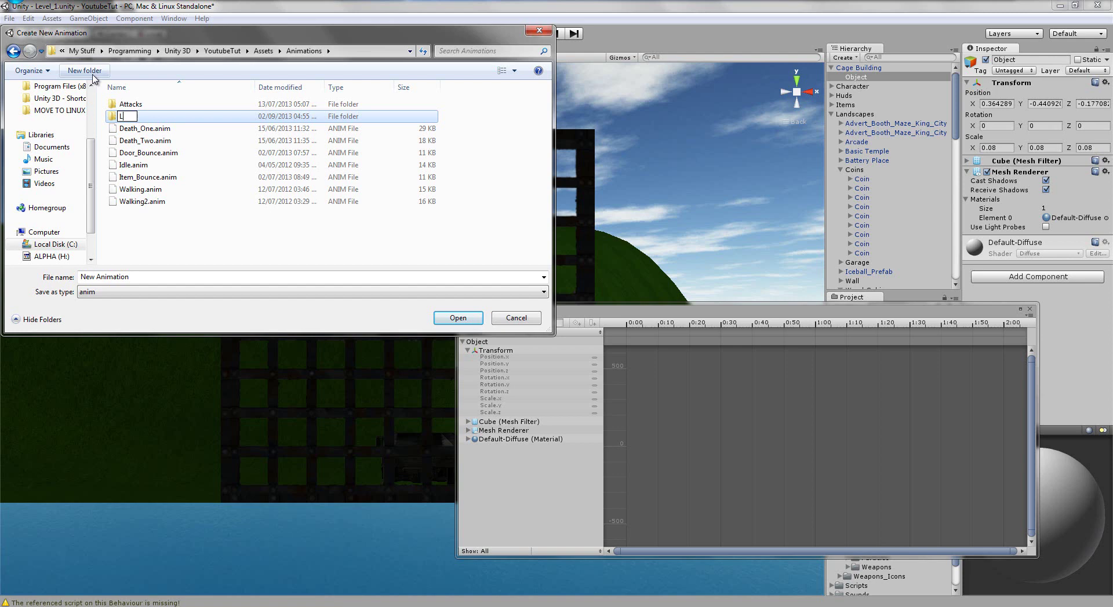
type("andscape")
key("Return")
key("Return")
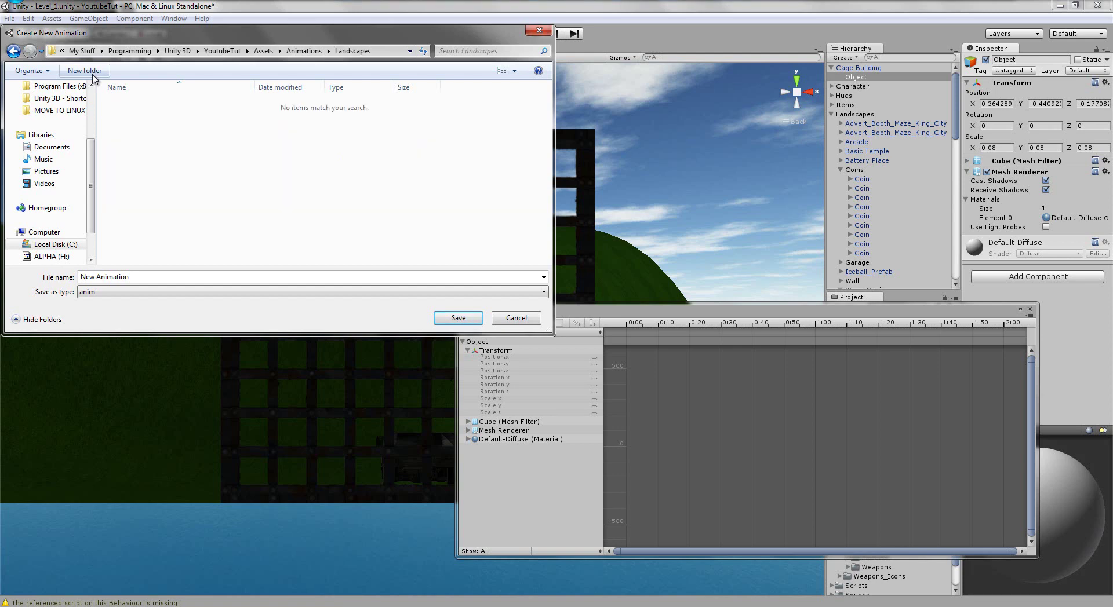
Step: Create and open a folder named Buildings inside Landscapes
left_click(93, 74)
type("Build")
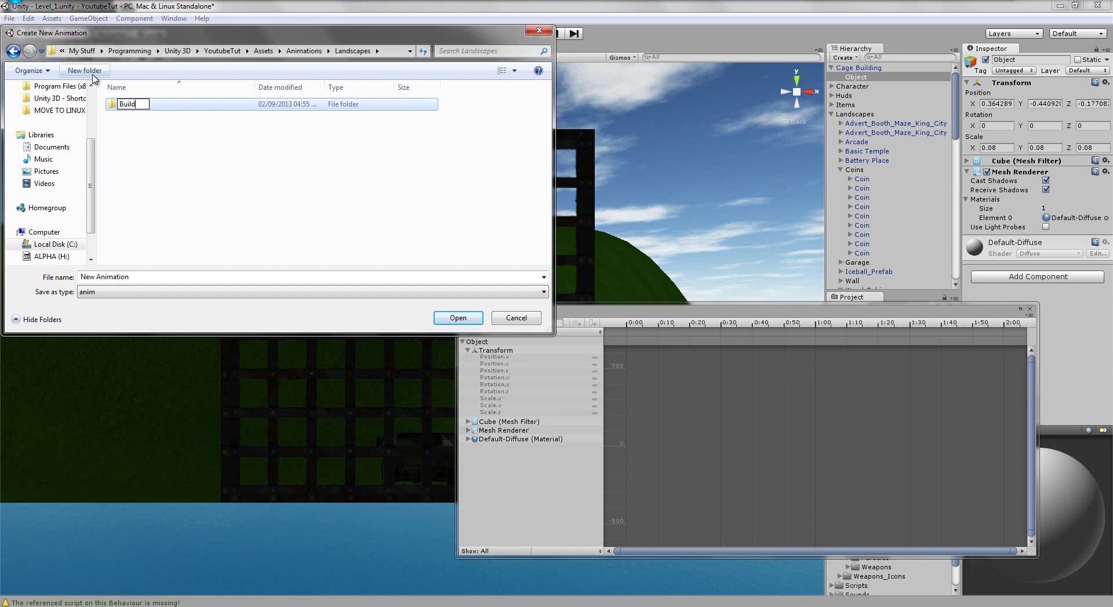
type("ings")
key("Return")
key("Return")
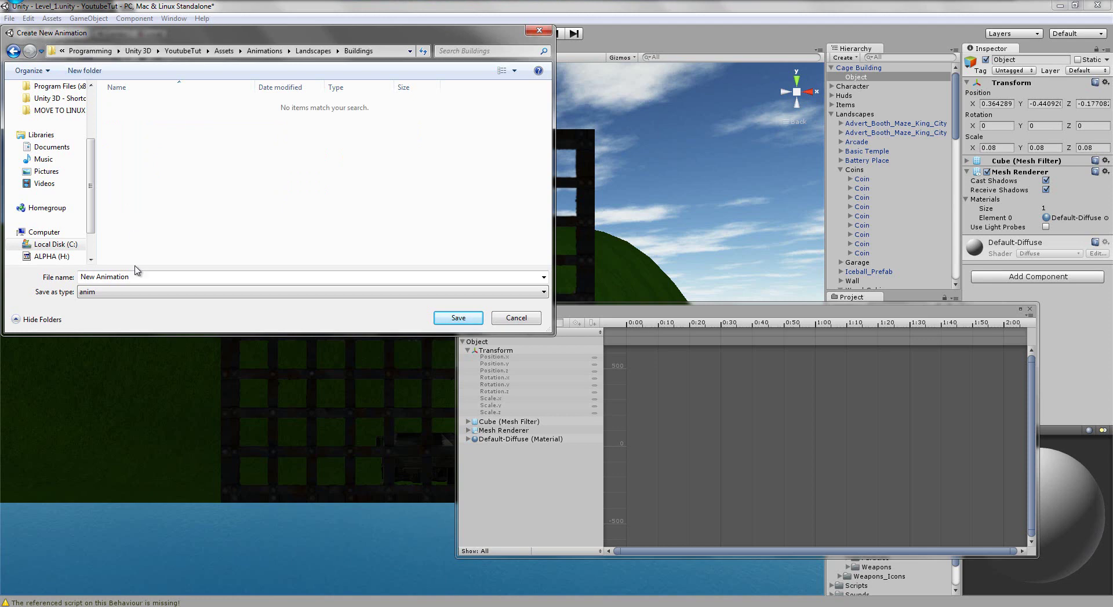
Step: Create and open a folder named Cage Building inside Buildings
left_click(137, 277)
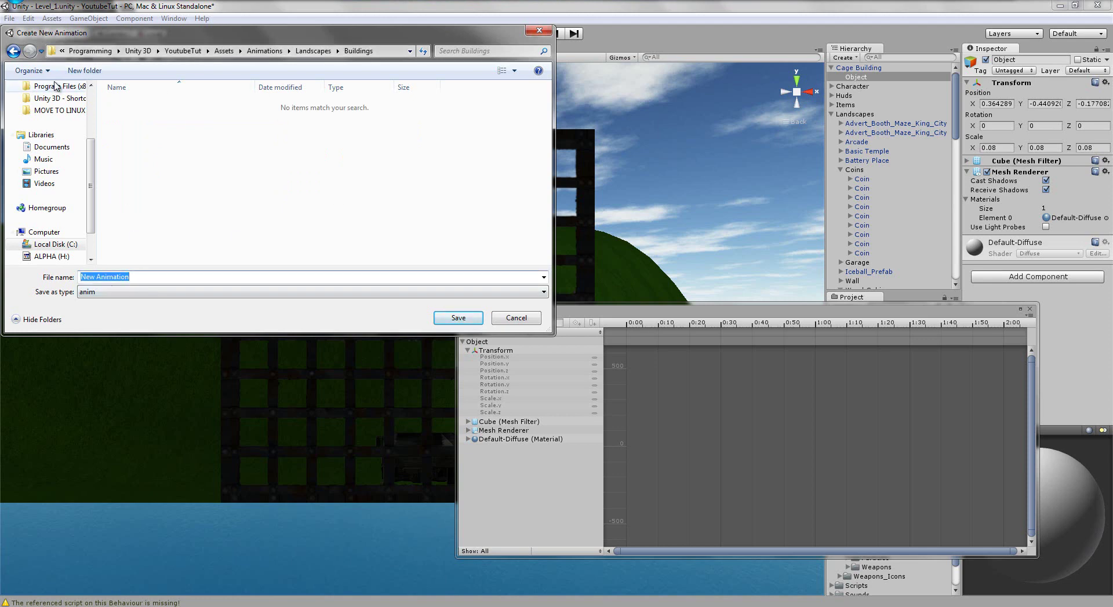
left_click(84, 71)
type("Cage Building")
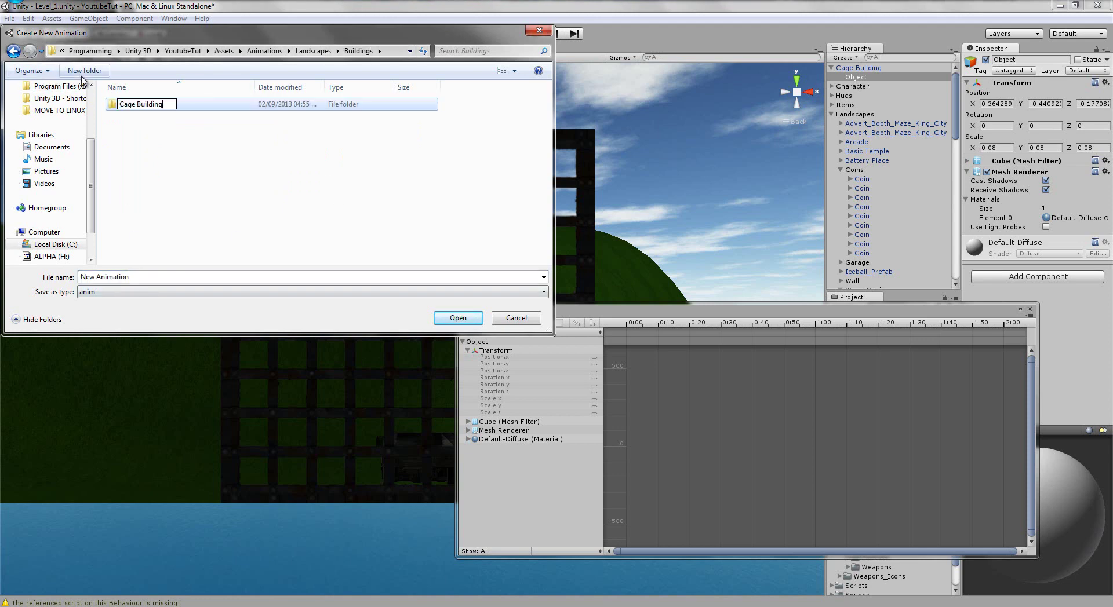
key("Return")
key("Return")
Step: Save the new clip as Object Animation in the Cage Building folder
left_click(214, 273)
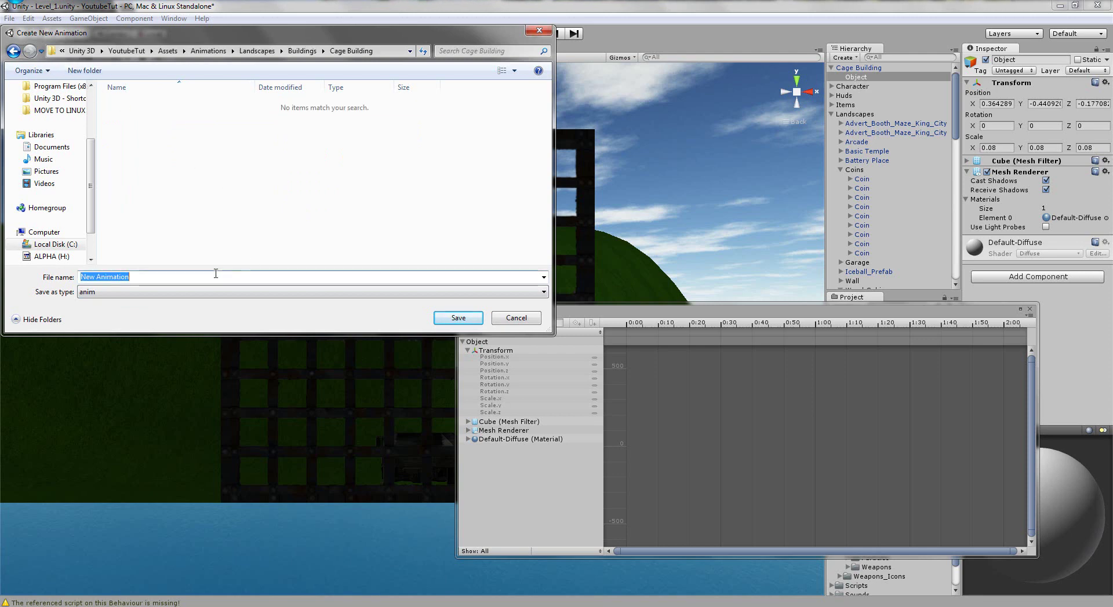
type("Object")
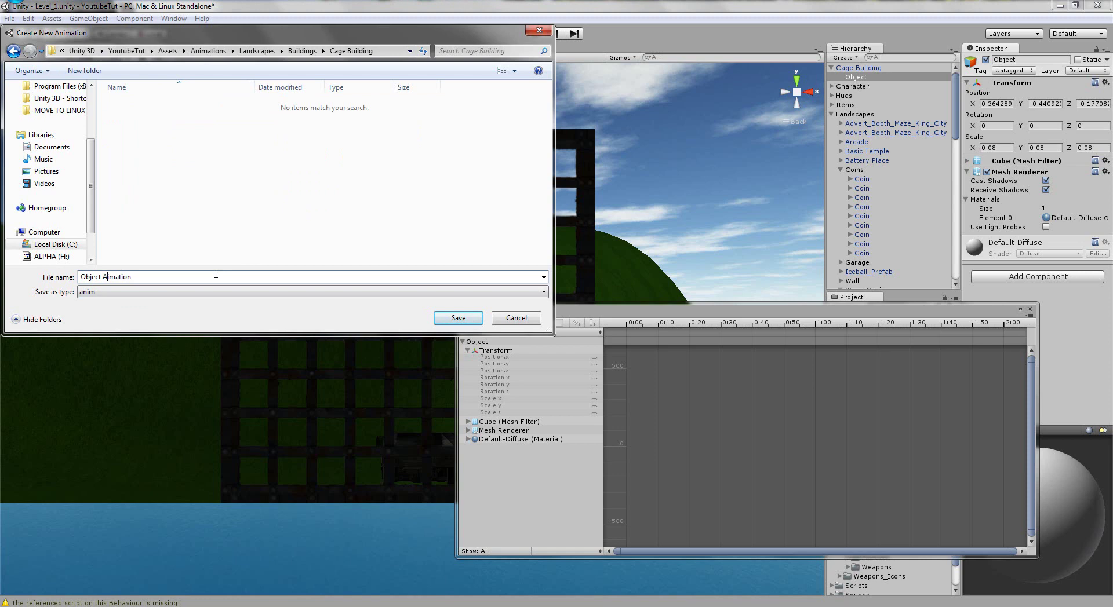
key("Return")
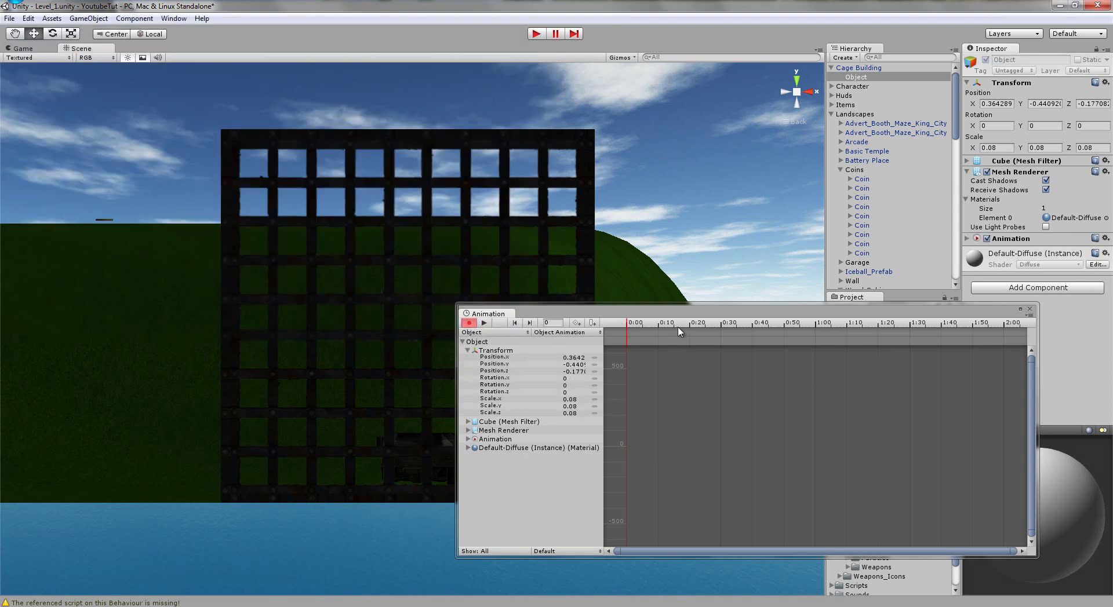
Step: Record a position keyframe at 0:00 by nudging Object away from the cage's corner to about X 0.353, Y -0.435
scroll(673, 346, "down", 5)
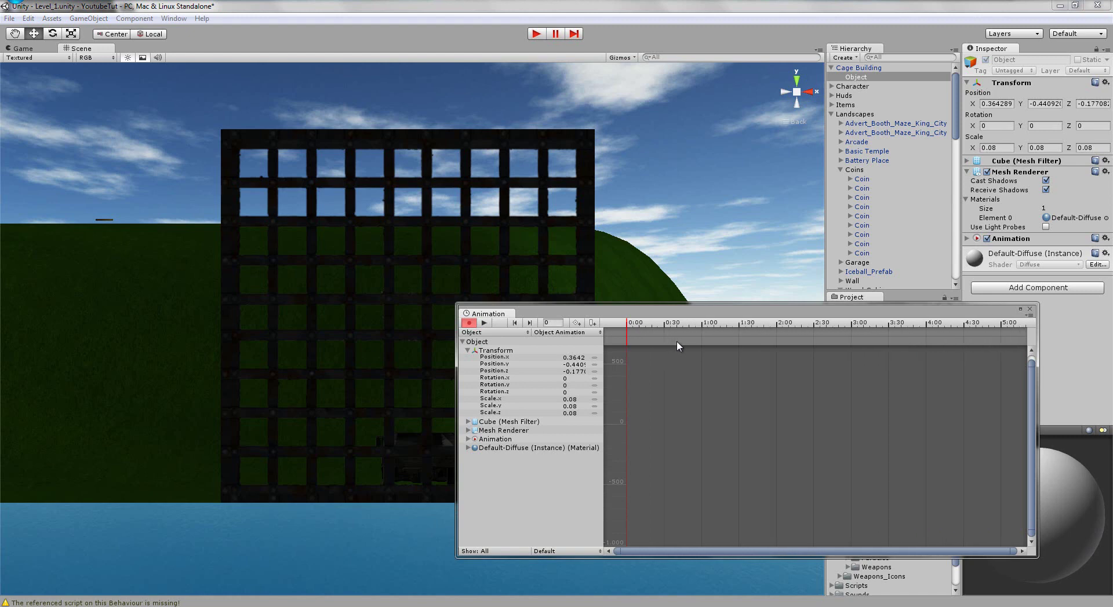
scroll(676, 340, "down", 4)
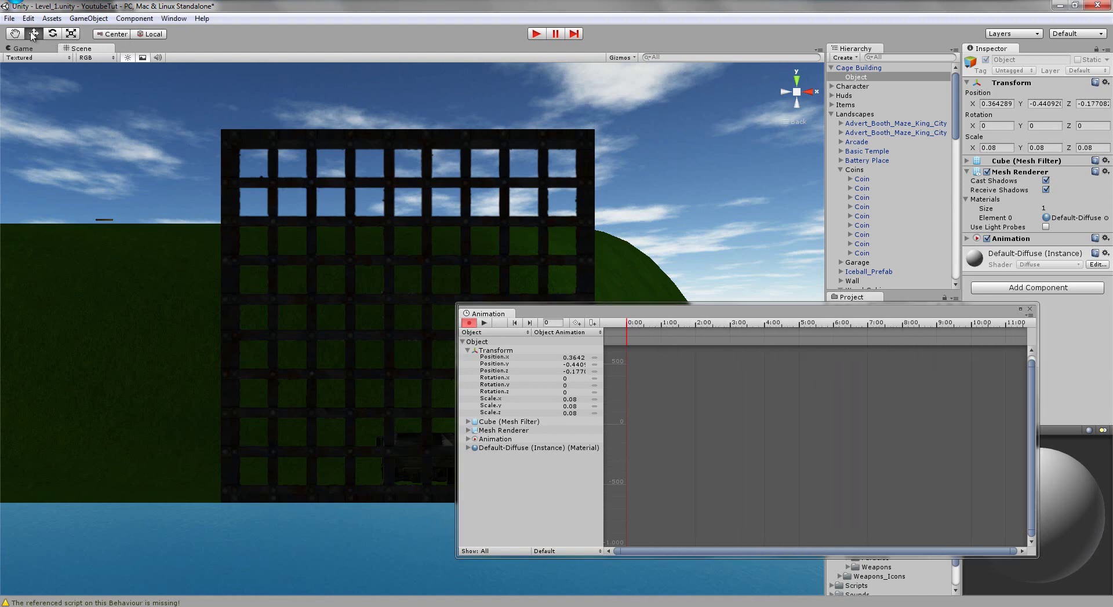
middle_click_drag(294, 167, 146, 160)
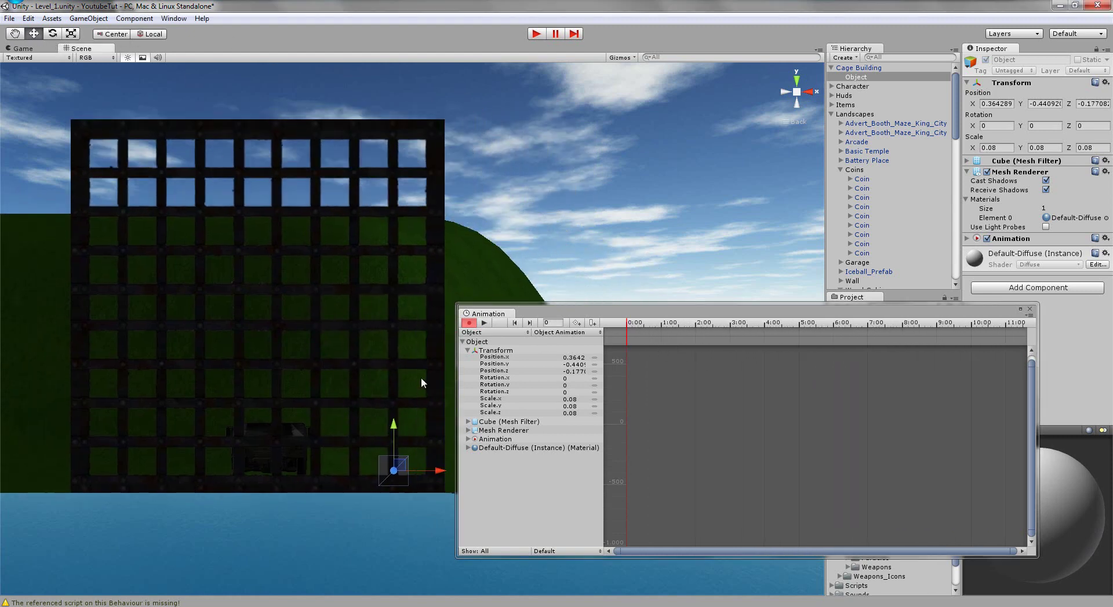
left_click_drag(404, 463, 401, 460)
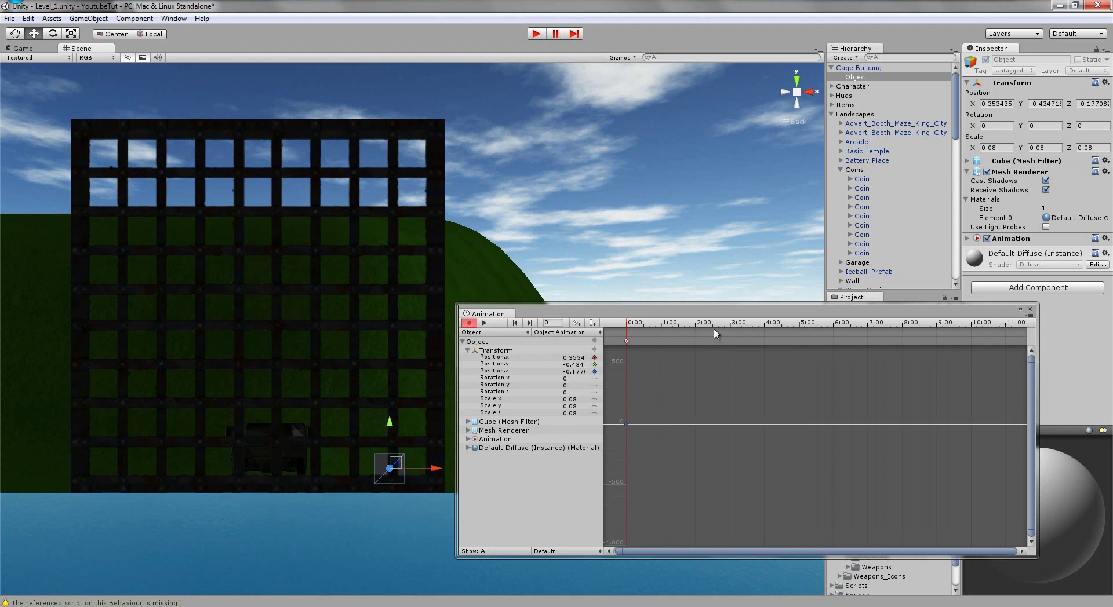
Step: Record a keyframe at 2:00 with Object moved across the cage to about X -0.361, and shift that keyframe to 4:00
left_click(698, 325)
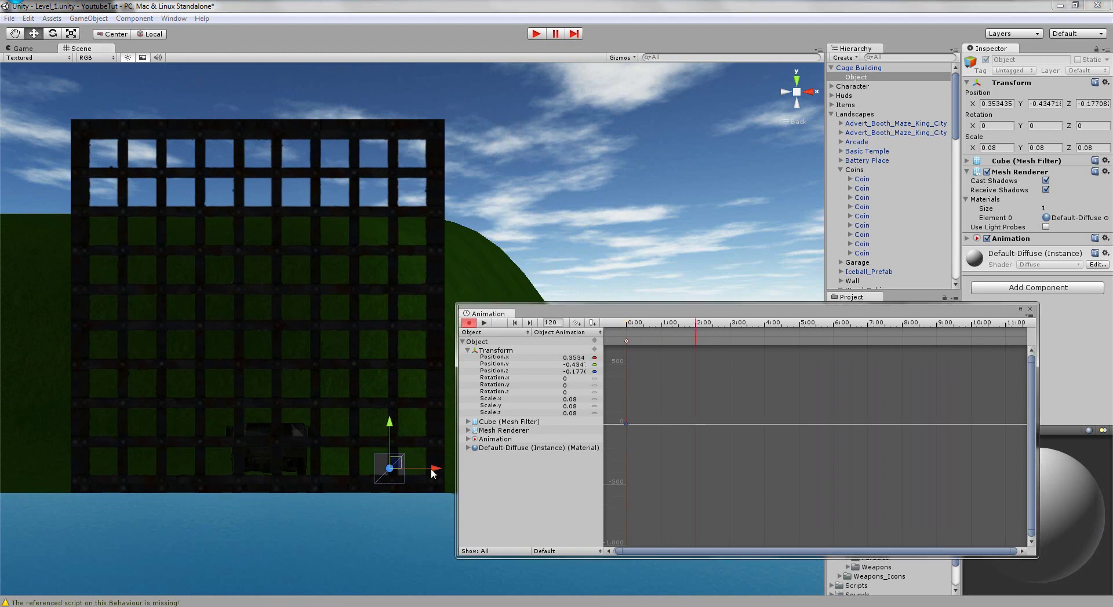
left_click_drag(432, 474, 167, 471)
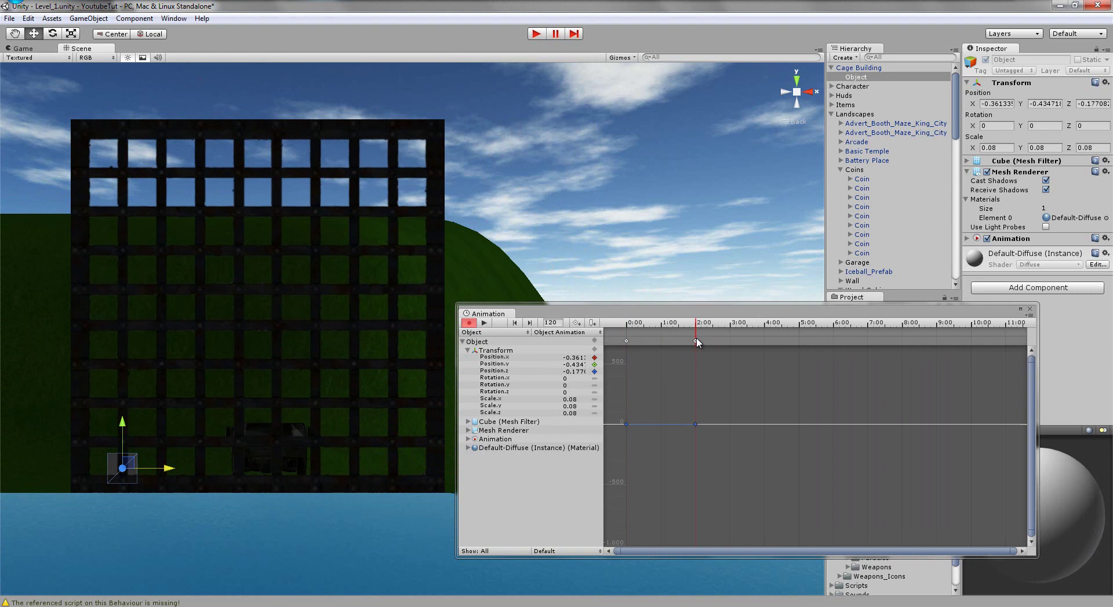
left_click_drag(696, 342, 765, 340)
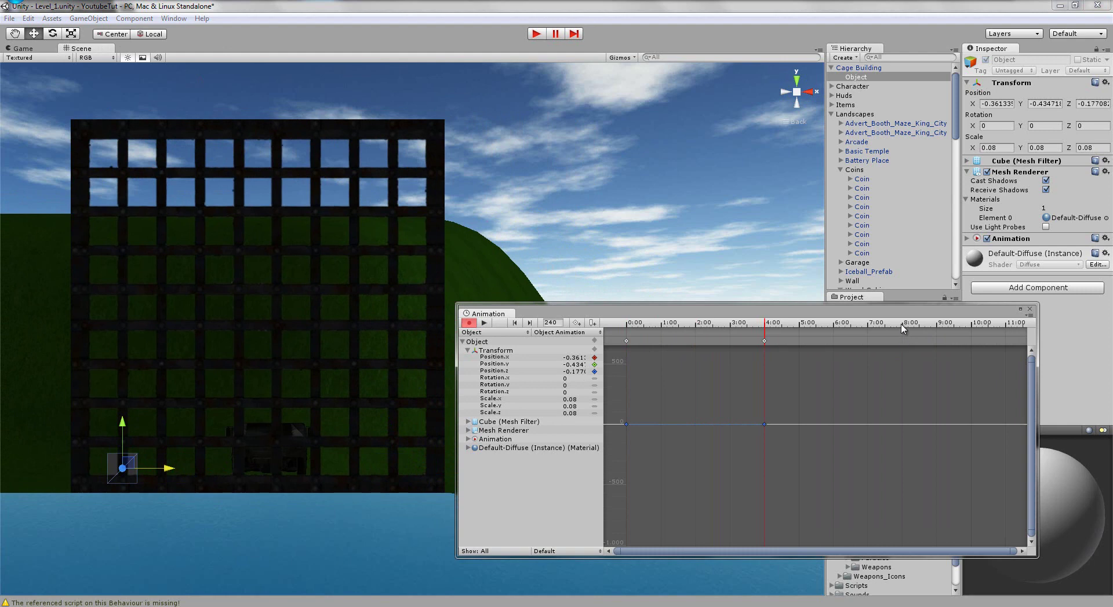
Step: Record keyframes at 8:00 with Object raised to about Y -0.432, and at about 12:00 with it moved along Z to about 0.341
left_click(902, 326)
left_click_drag(123, 444, 123, 442)
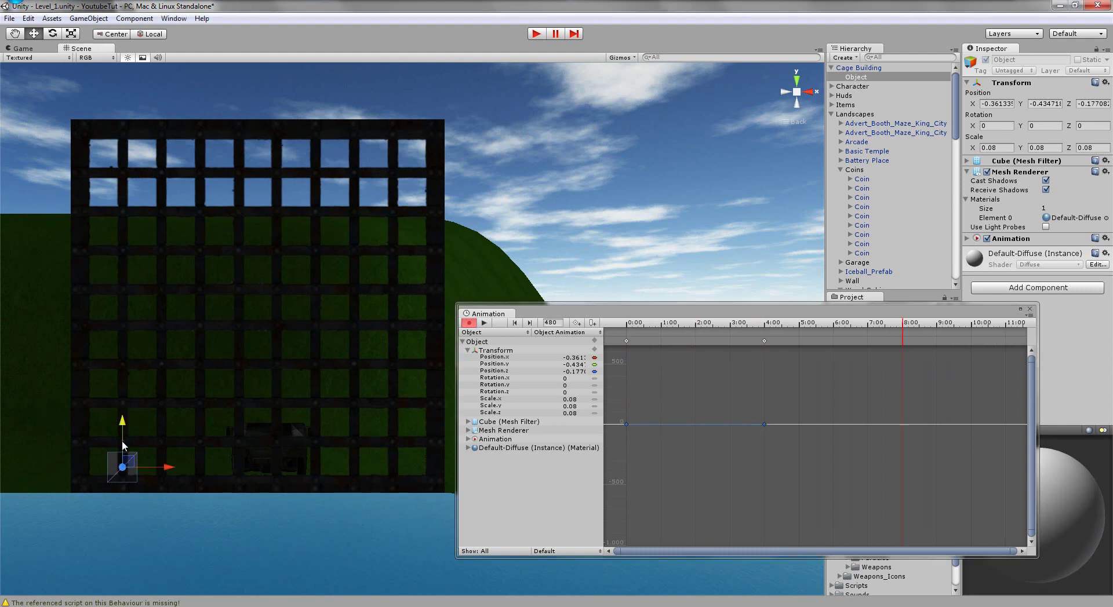
middle_click_drag(974, 346, 744, 347)
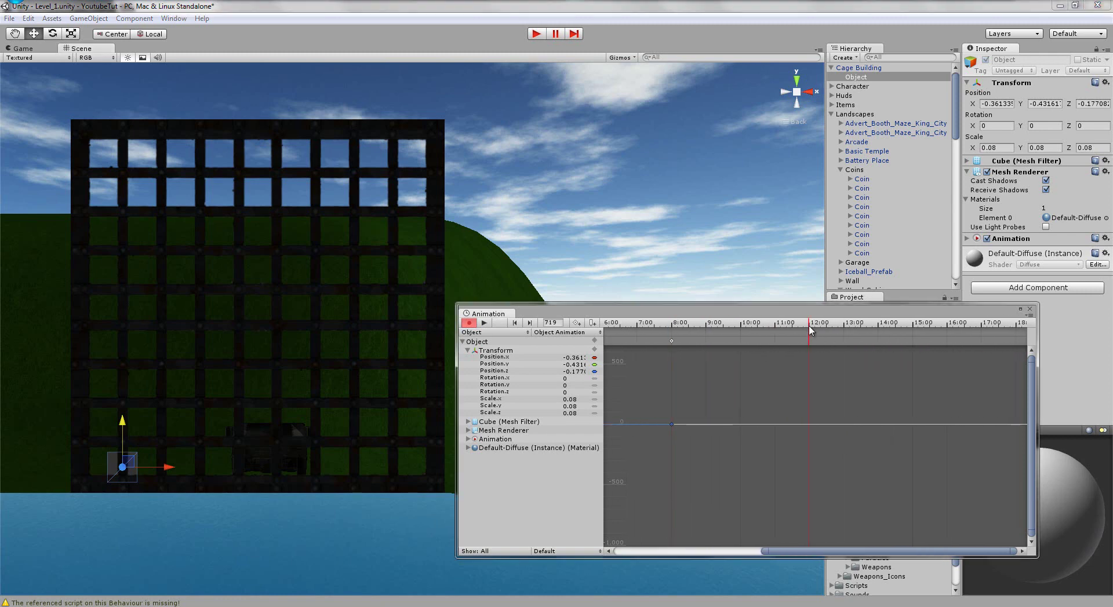
left_click(796, 79)
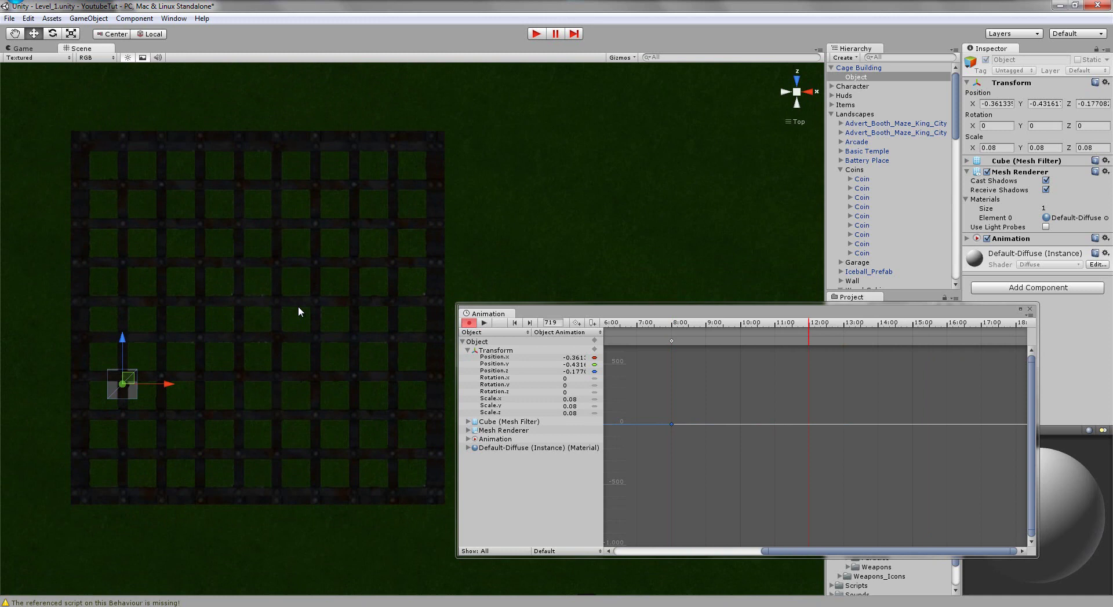
left_click_drag(121, 335, 122, 140)
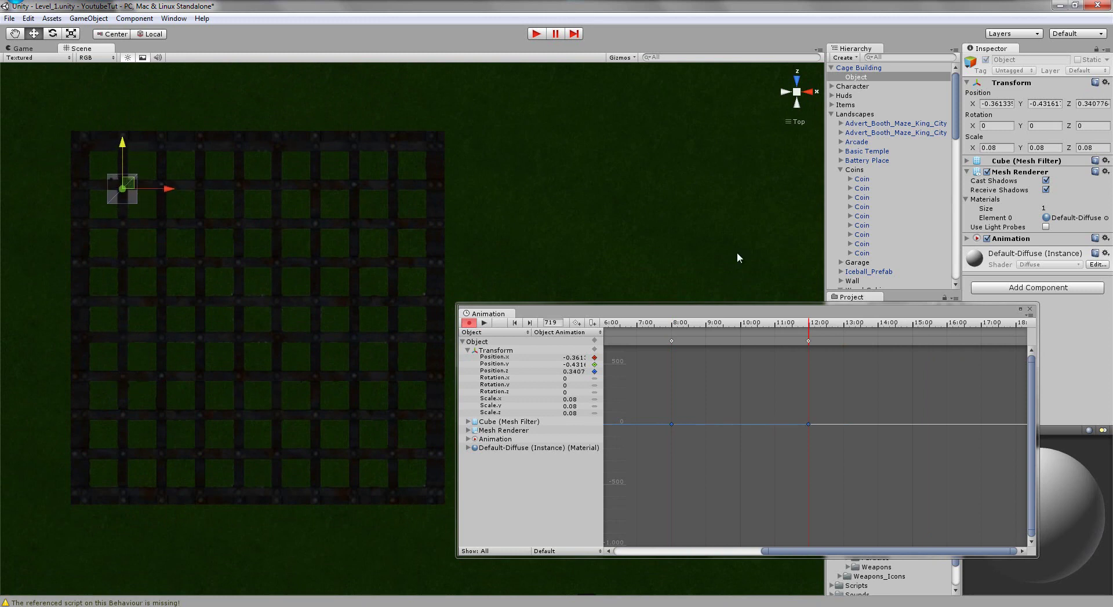
Step: Record a keyframe at about 16:00 with Object moved diagonally across the cage to about X 0.350, Z -0.020
left_click(947, 326)
left_click(948, 326)
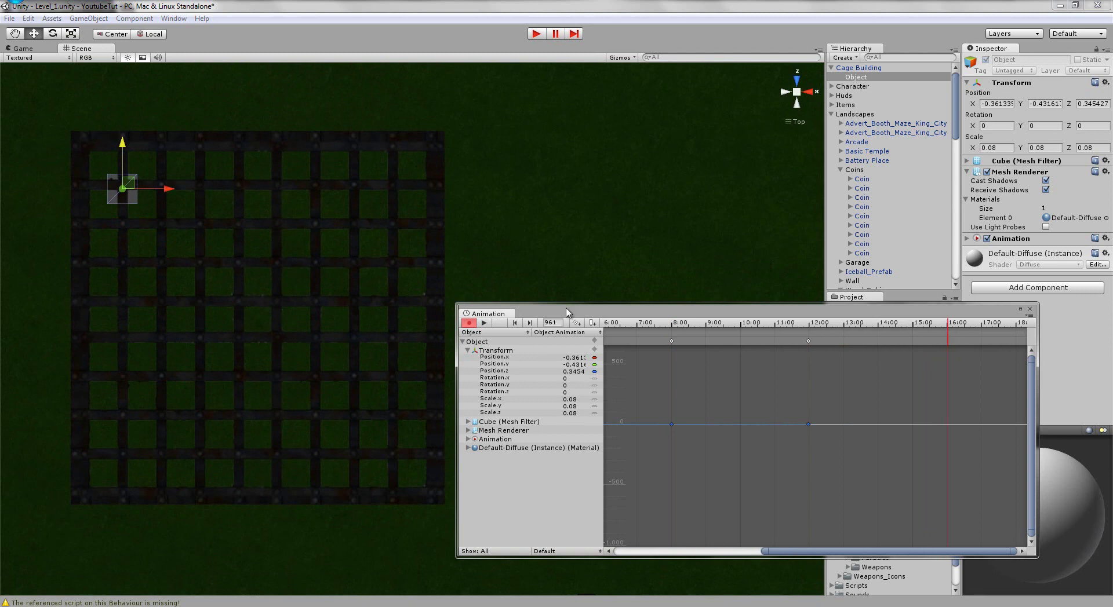
left_click_drag(113, 196, 397, 322)
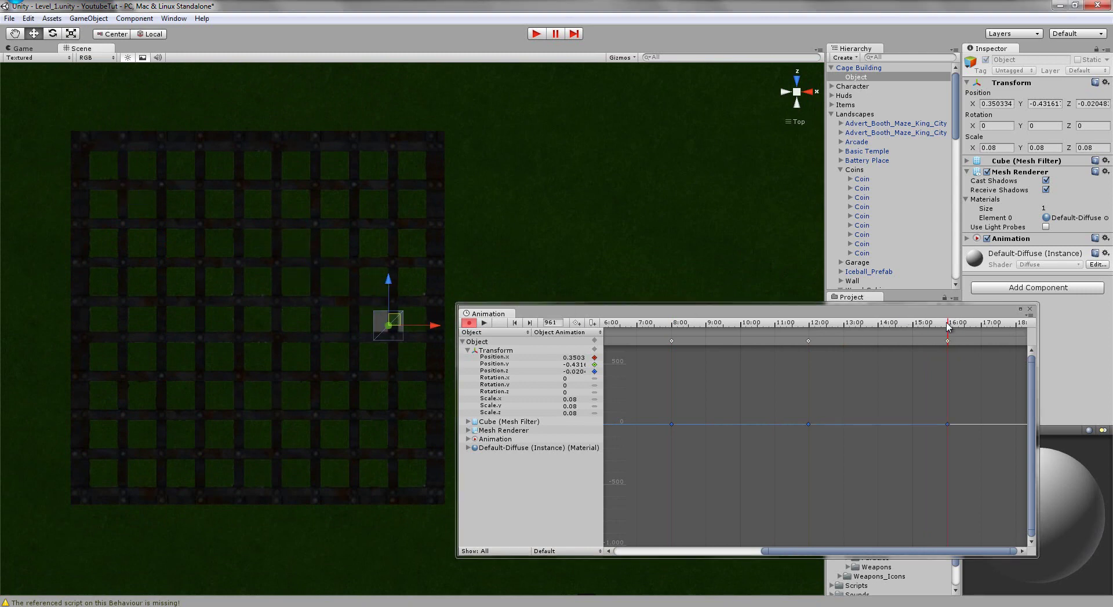
Step: Copy Object's X position from the 0:00 keyframe into a new keyframe at about 20:00, setting X to 0.353435
scroll(927, 353, "down", 5)
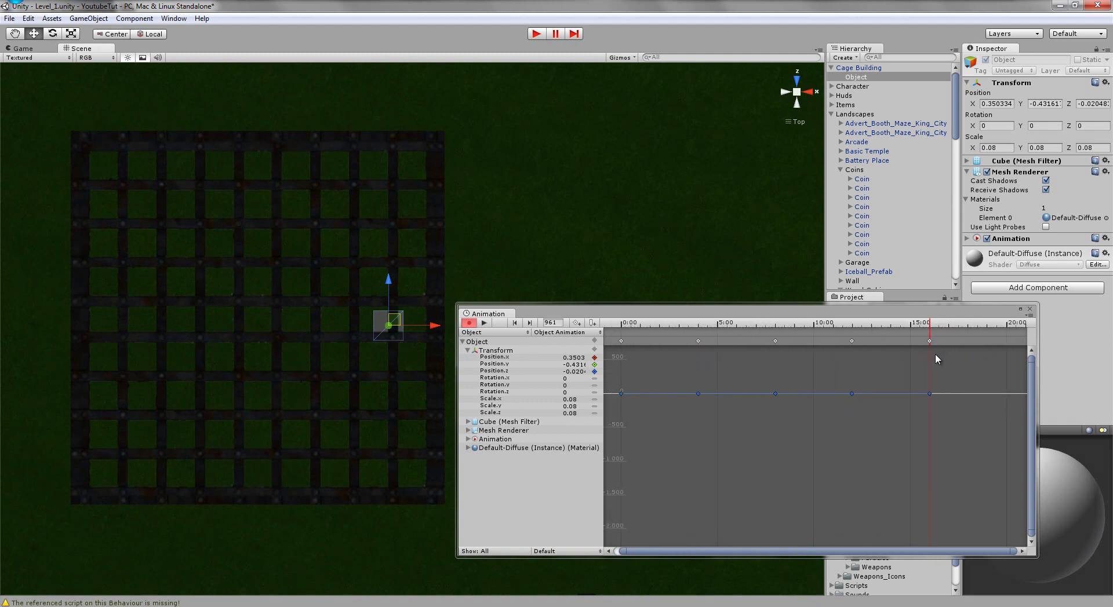
scroll(934, 360, "up", 3)
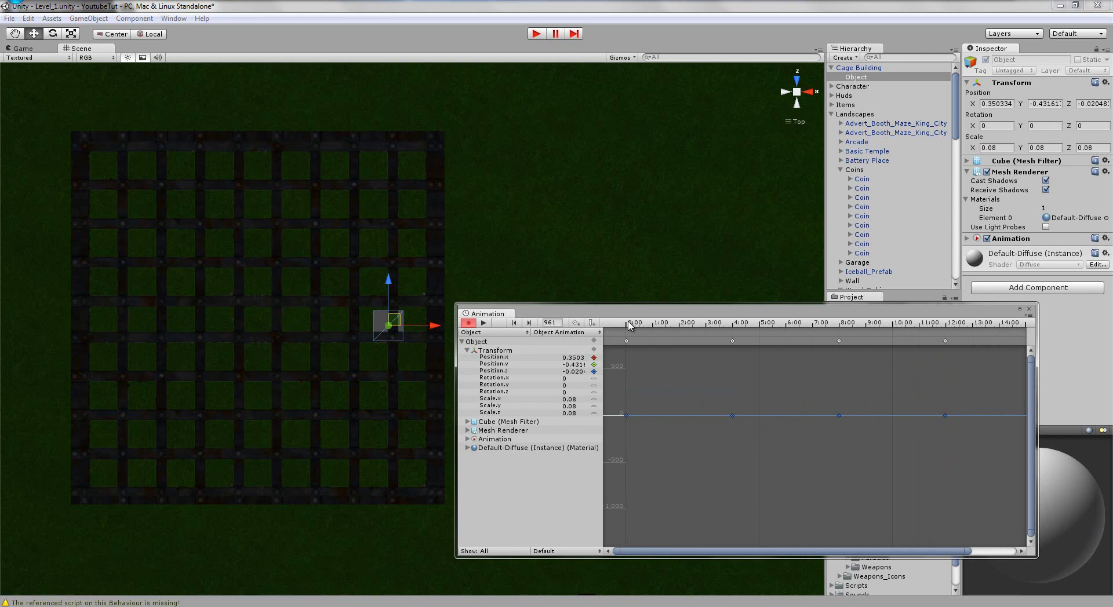
left_click_drag(628, 317, 599, 333)
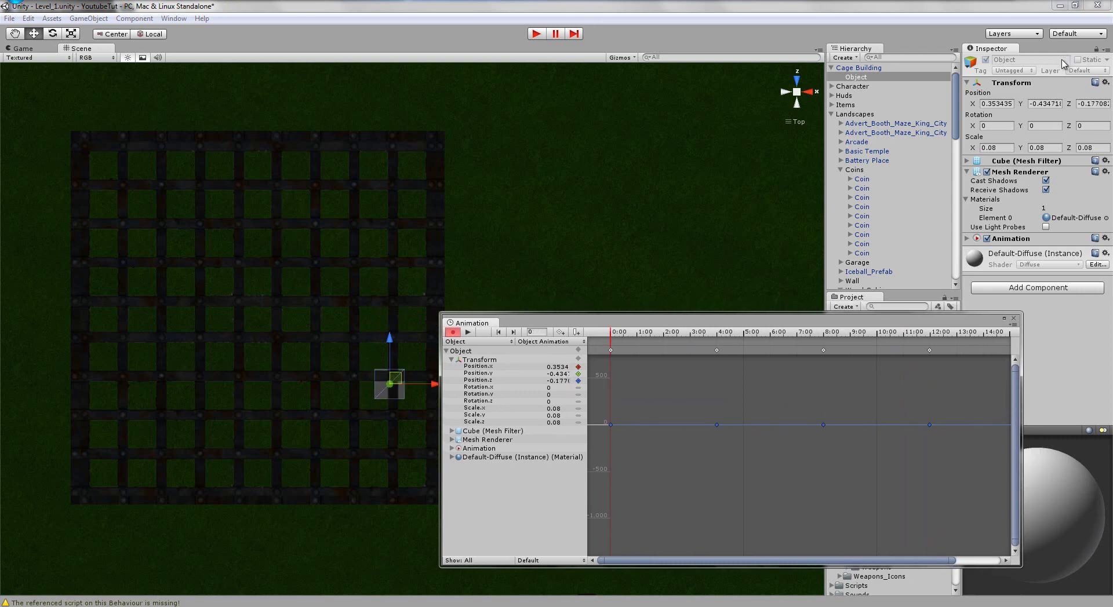
left_click(997, 104)
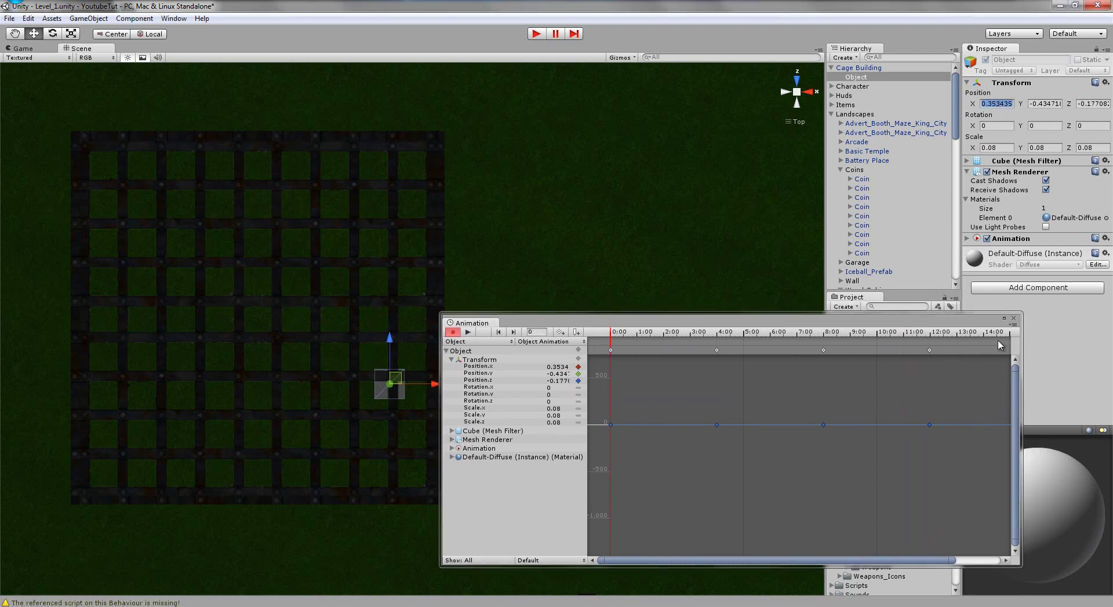
middle_click_drag(1000, 346, 846, 344)
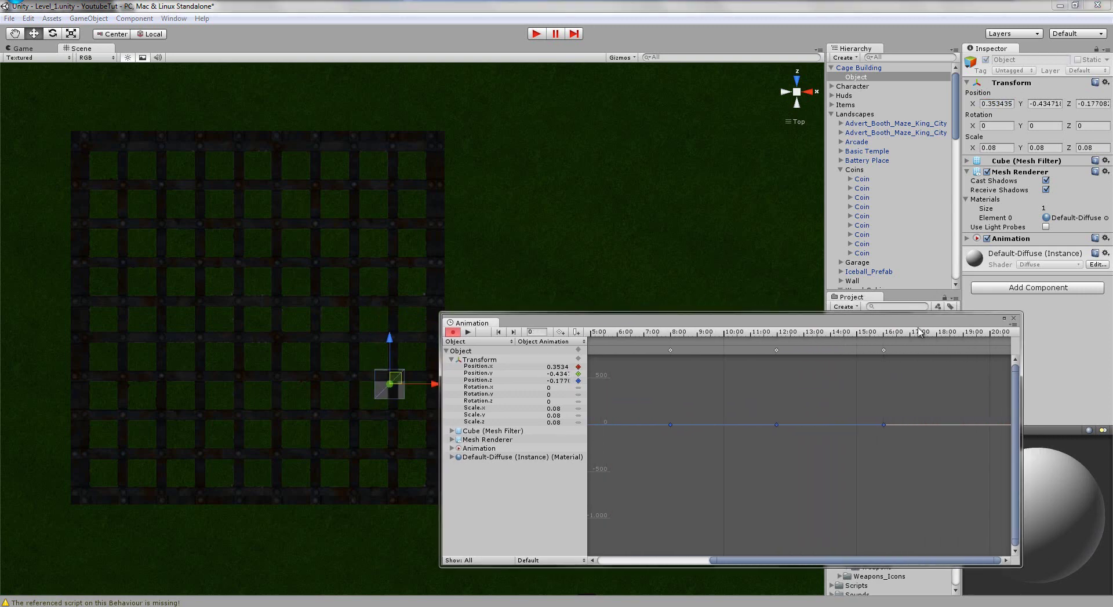
left_click(991, 334)
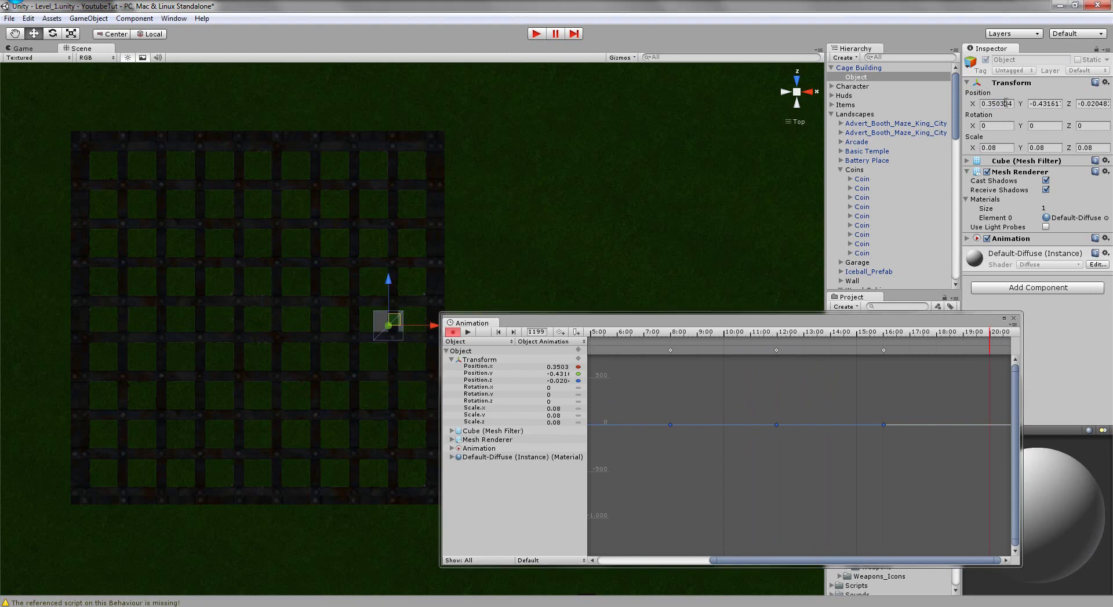
key("Return")
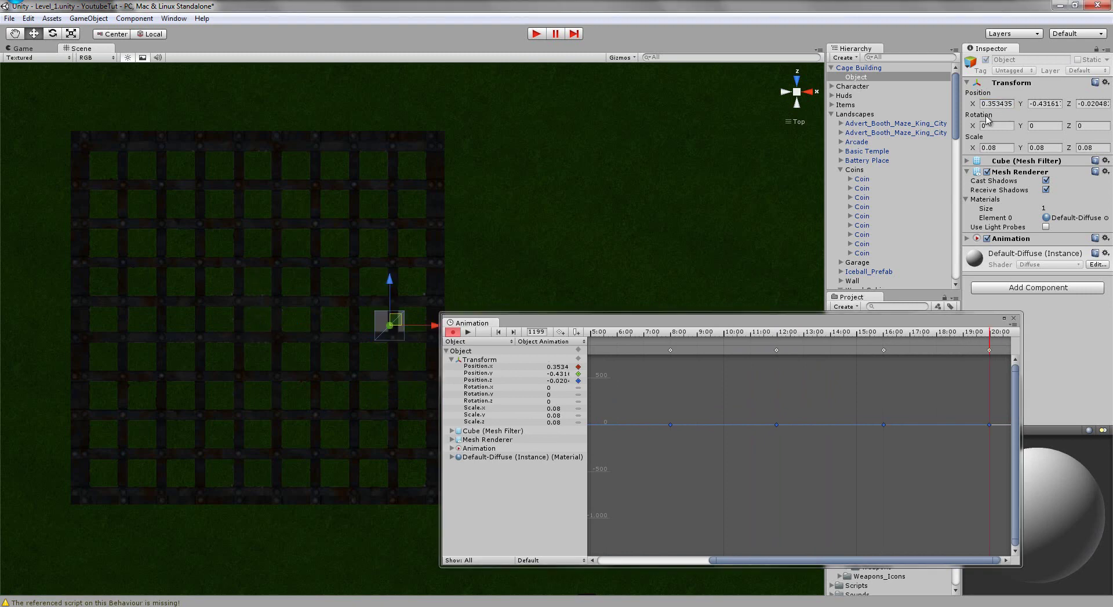
Step: Copy Object's Y position from the 0:00 keyframe into the final keyframe at about 20:00
middle_click_drag(623, 344, 973, 344)
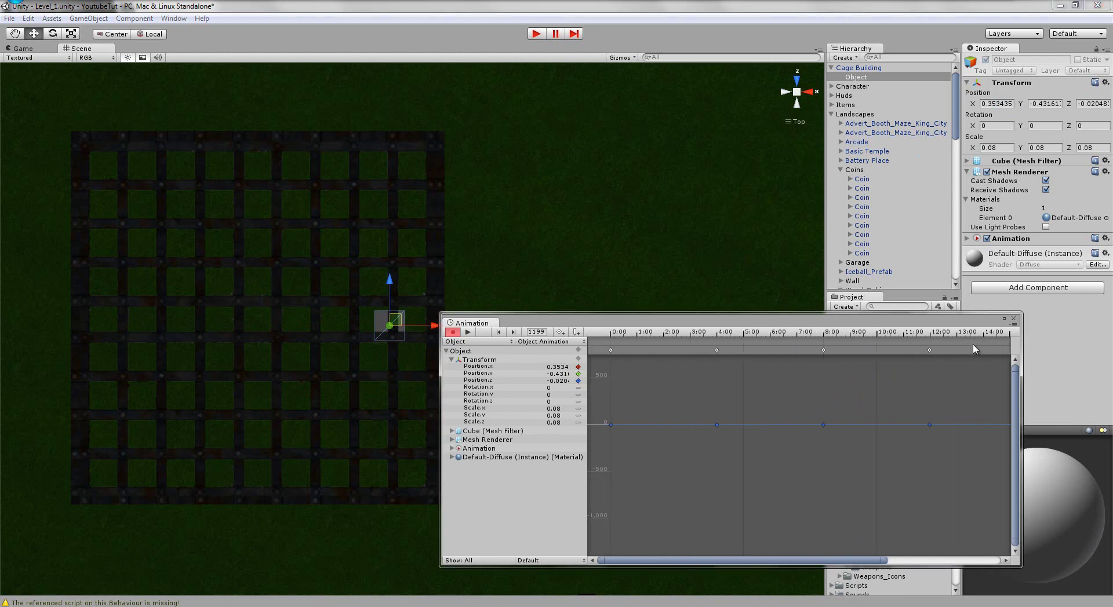
left_click(606, 334)
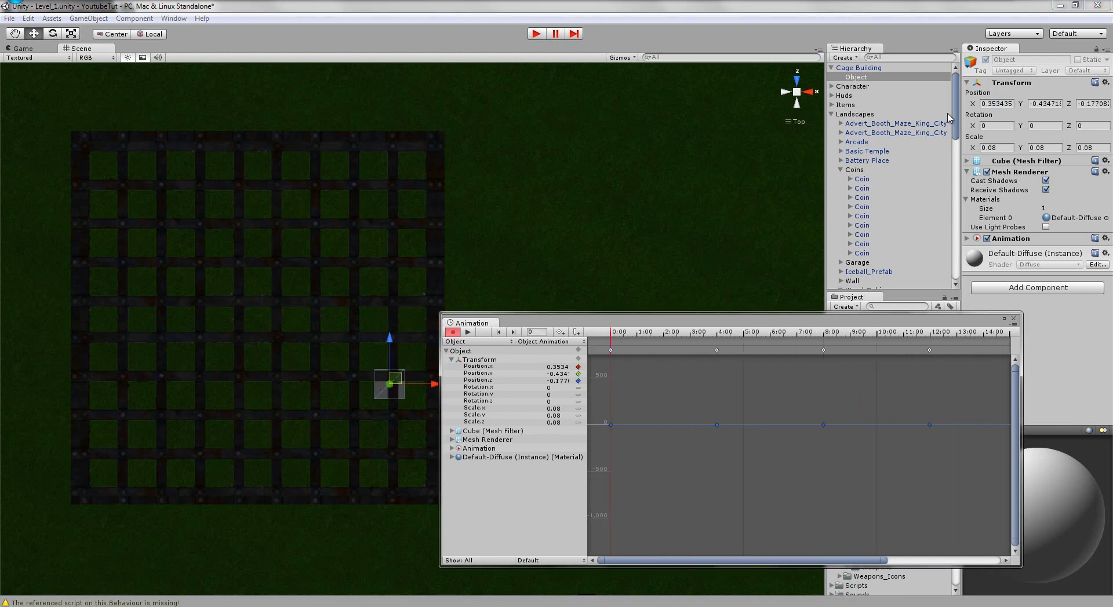
left_click(1049, 104)
key("ctrl+c")
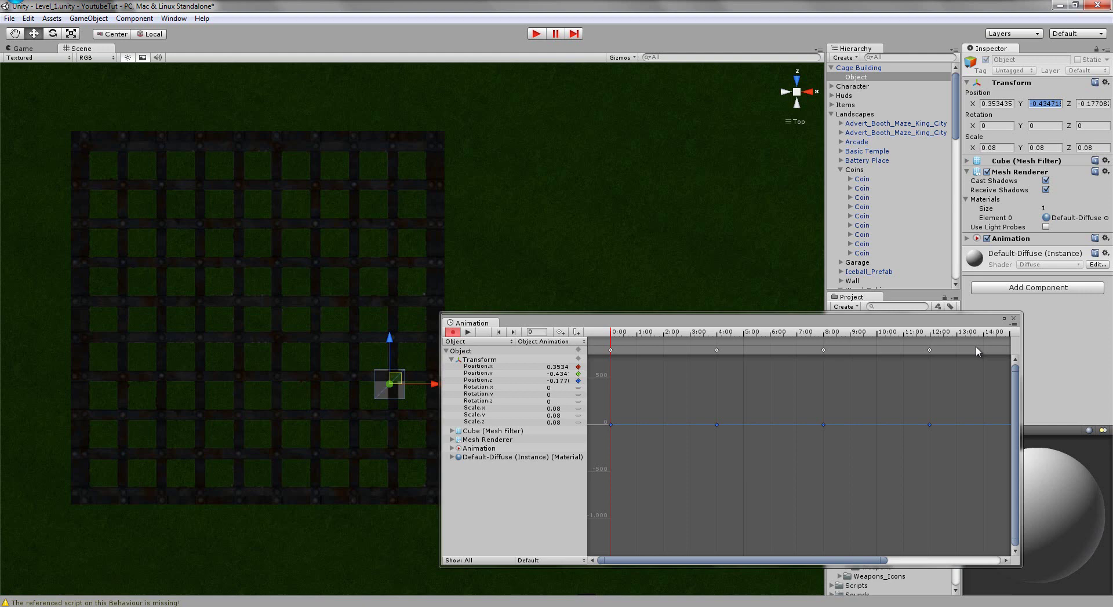
middle_click_drag(976, 347, 699, 347)
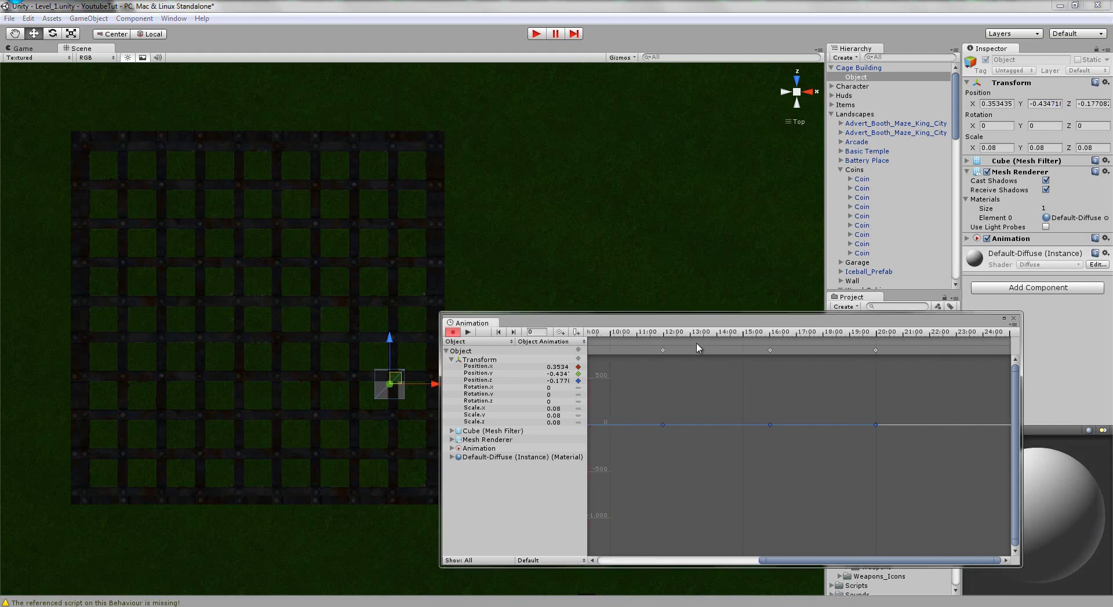
left_click(867, 350)
left_click(1050, 107)
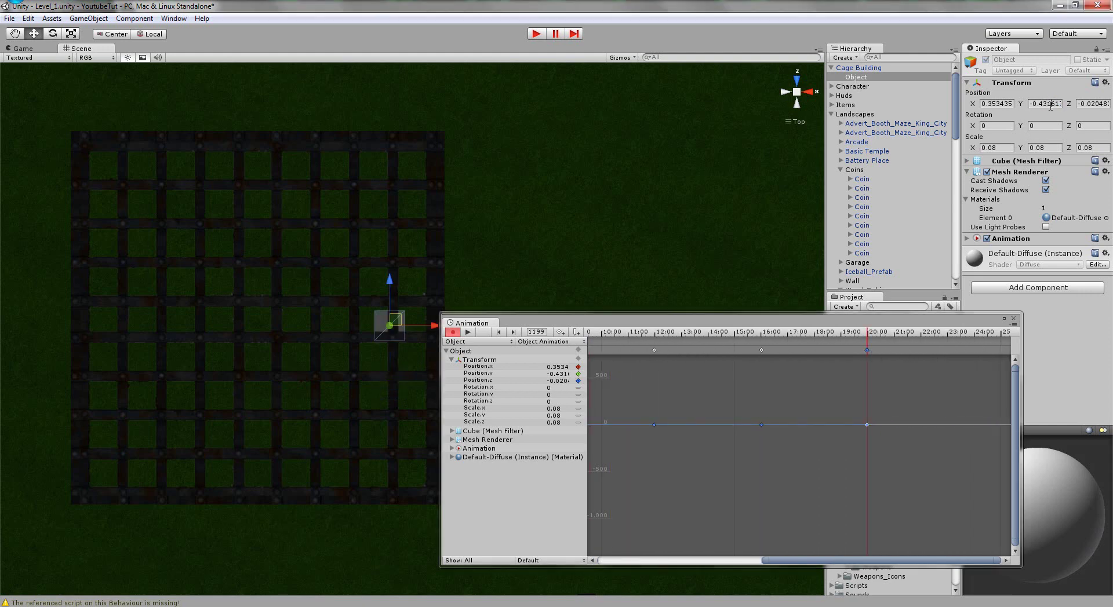
key("ctrl+v")
Step: Copy Object's Z position from the 0:00 keyframe into the final keyframe, setting Z to -0.1770825
middle_click_drag(738, 383, 1012, 369)
left_click(611, 333)
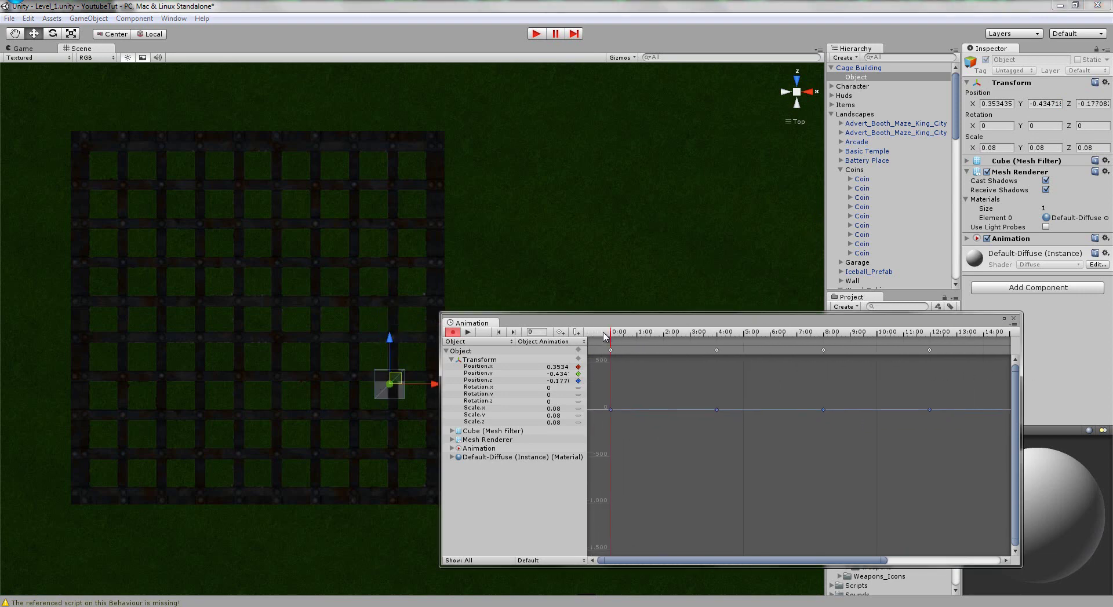
left_click(1083, 103)
middle_click_drag(957, 367, 648, 357)
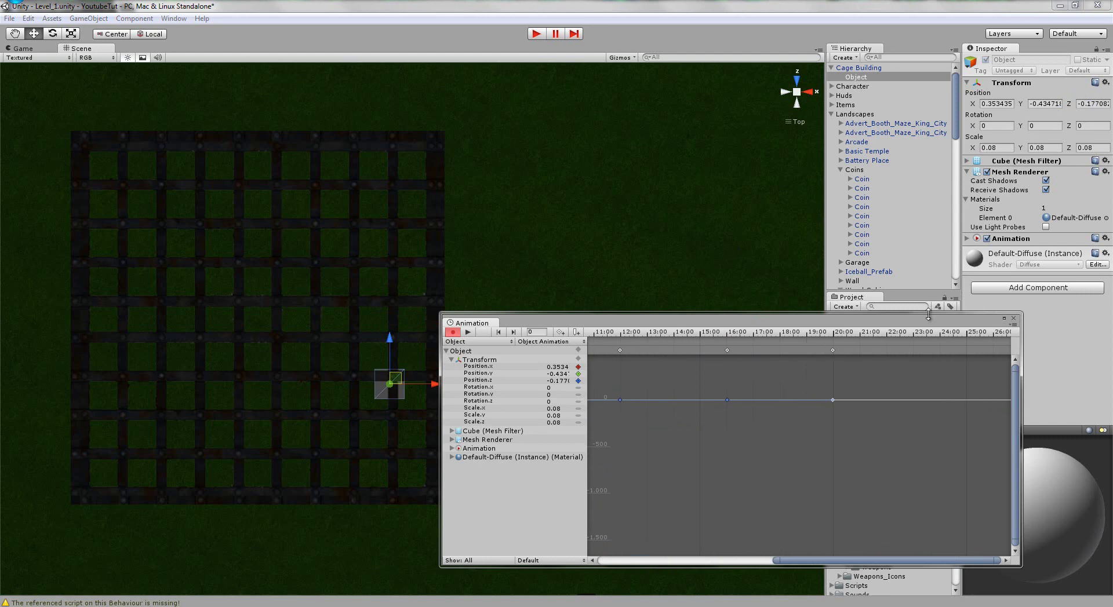
left_click(833, 350)
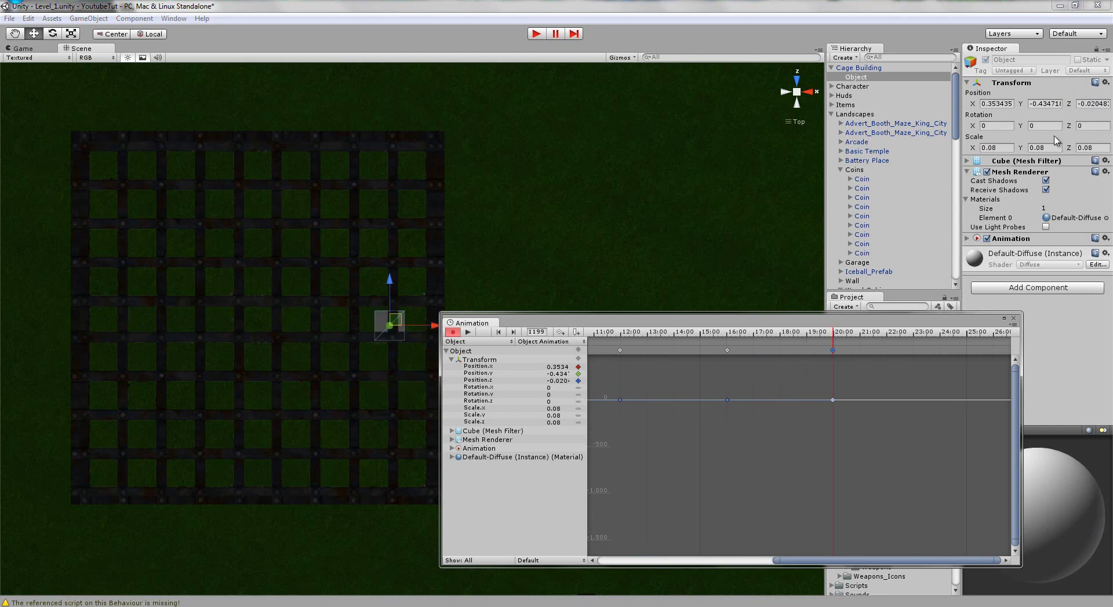
left_click(1098, 105)
type("-0.1770825")
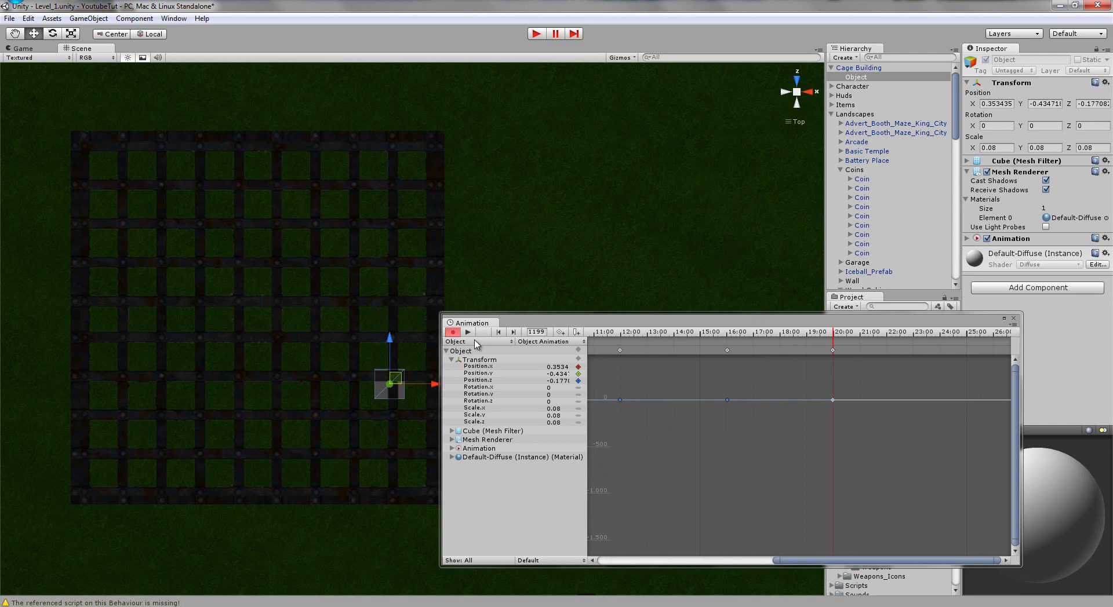
Step: Preview the Object Animation clip and examine its position curves across the whole timeline
left_click(469, 334)
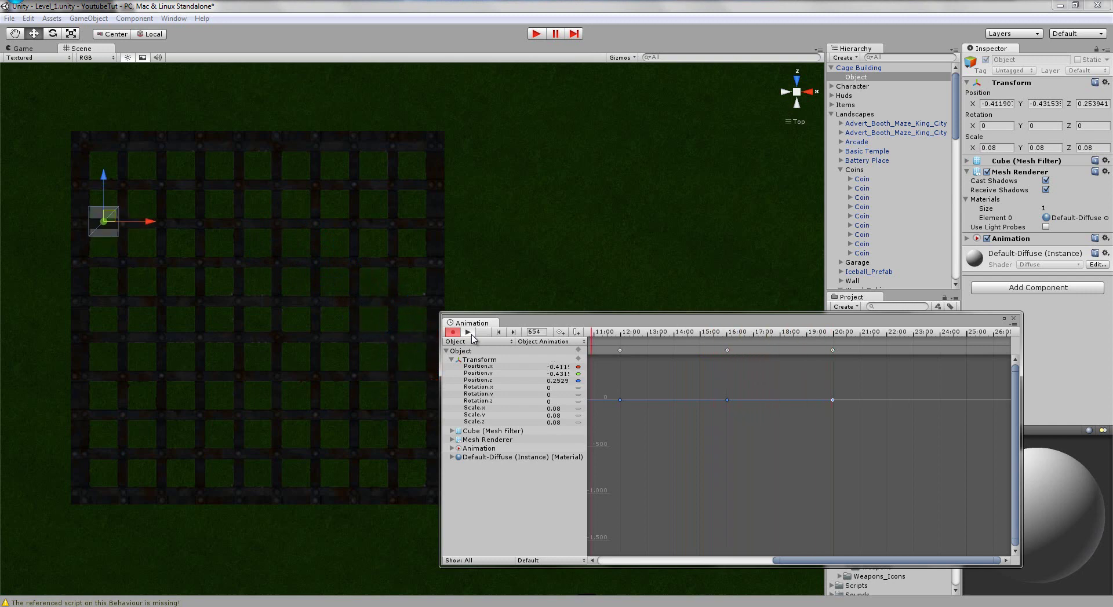
left_click(472, 335)
middle_click_drag(620, 420, 779, 421)
scroll(771, 413, "down", 2)
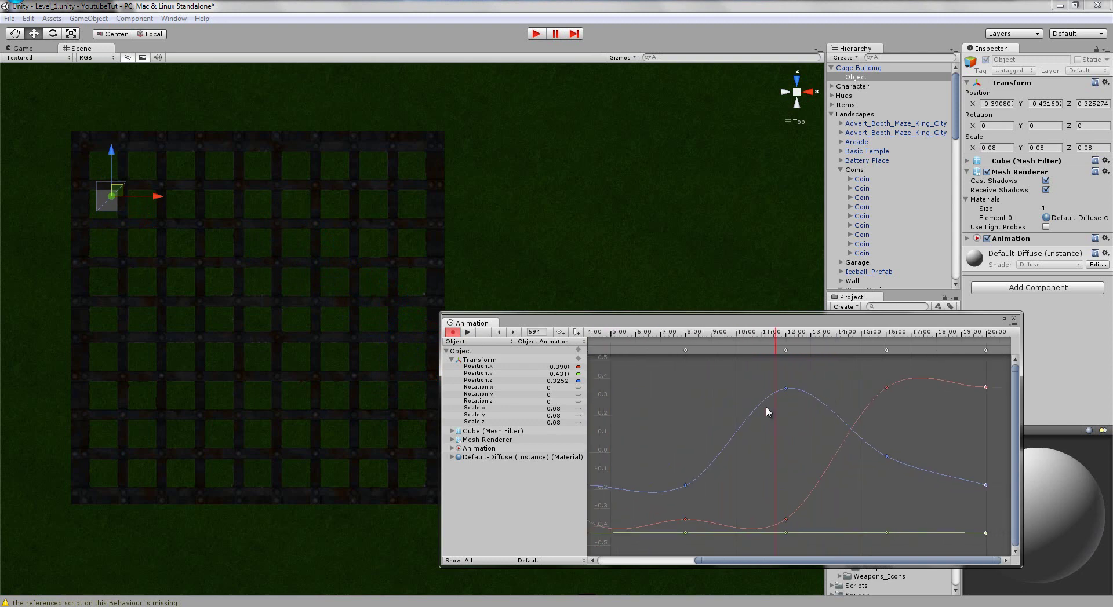
scroll(766, 406, "down", 5)
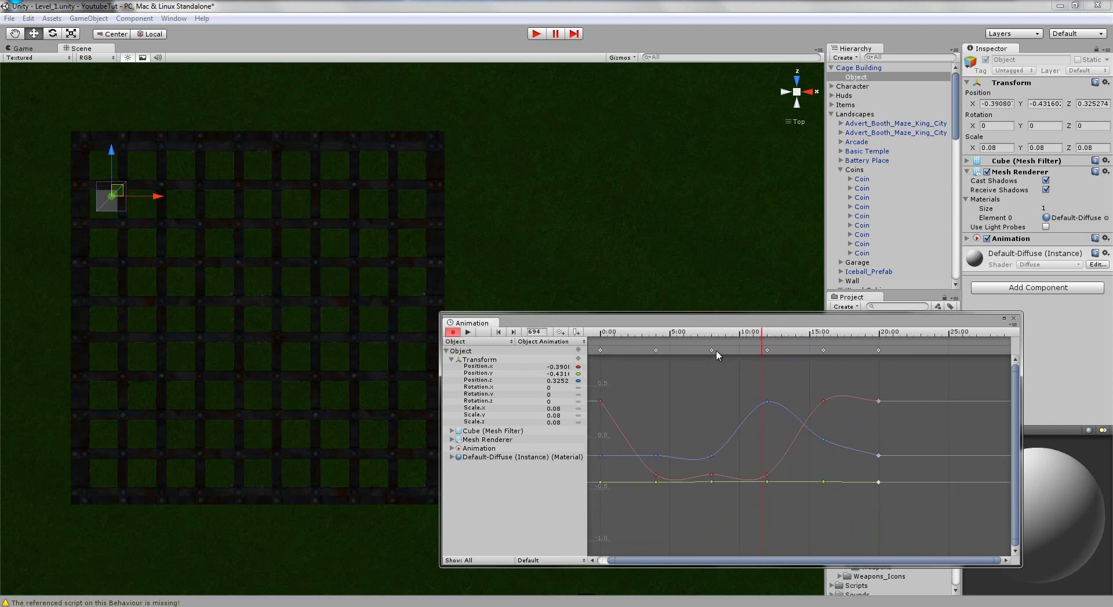
Step: Record a keyframe at 10:00 with Object raised slightly in the back view, scrub through the motion, and close the animation editor
left_click(738, 336)
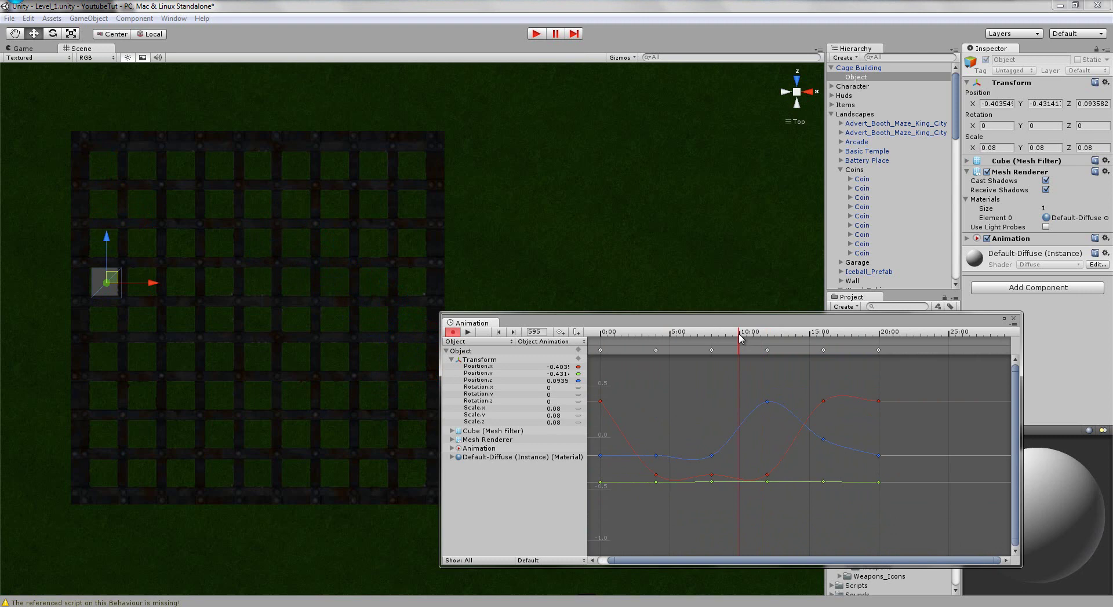
left_click(796, 80)
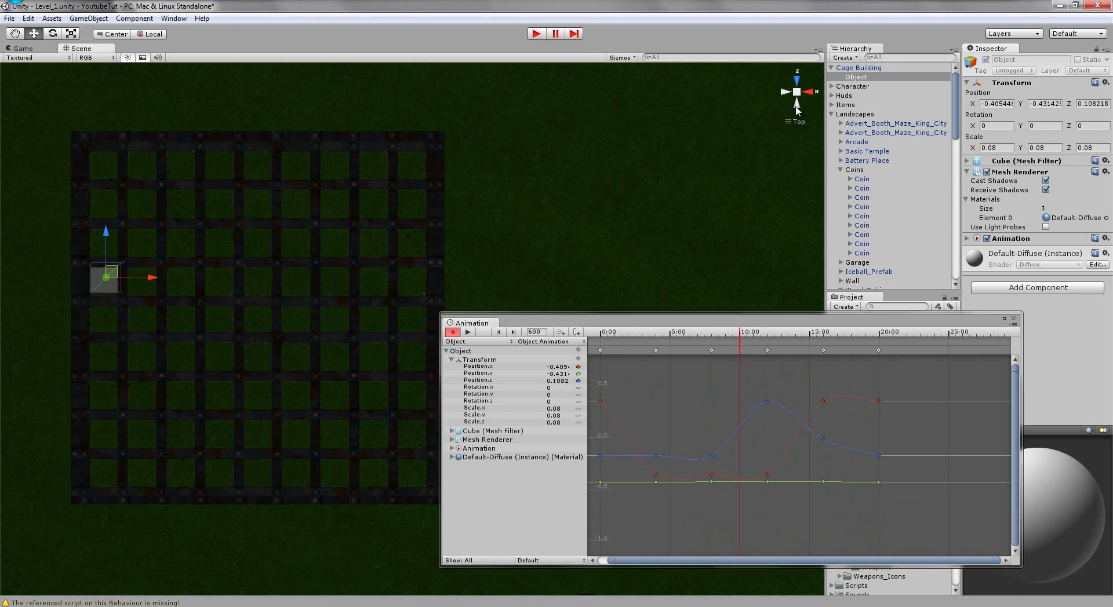
left_click_drag(107, 430, 110, 400)
left_click(705, 332)
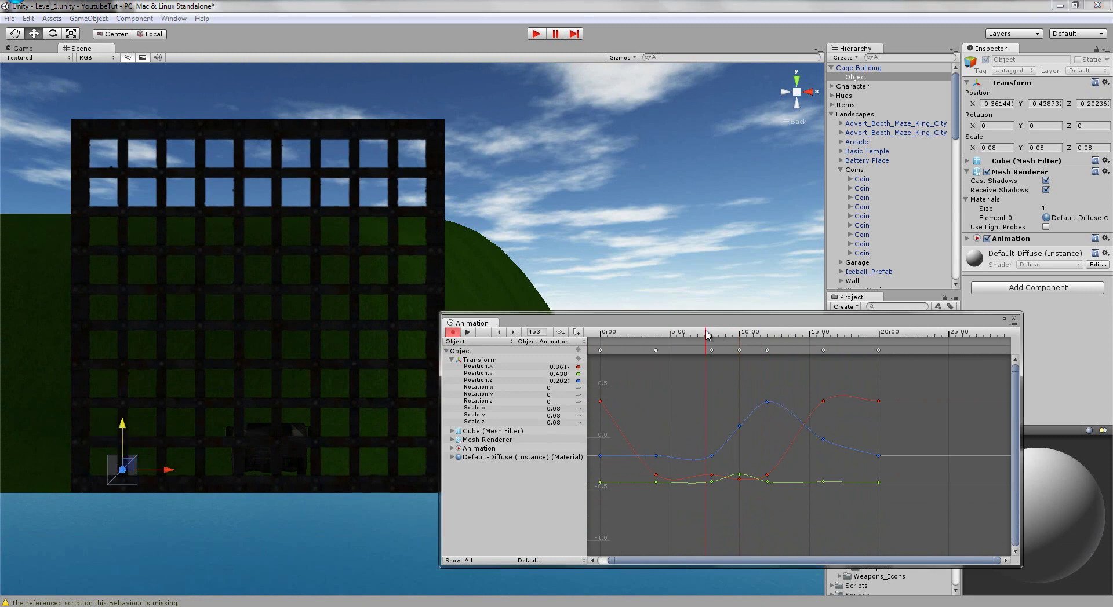
left_click_drag(711, 336, 746, 338)
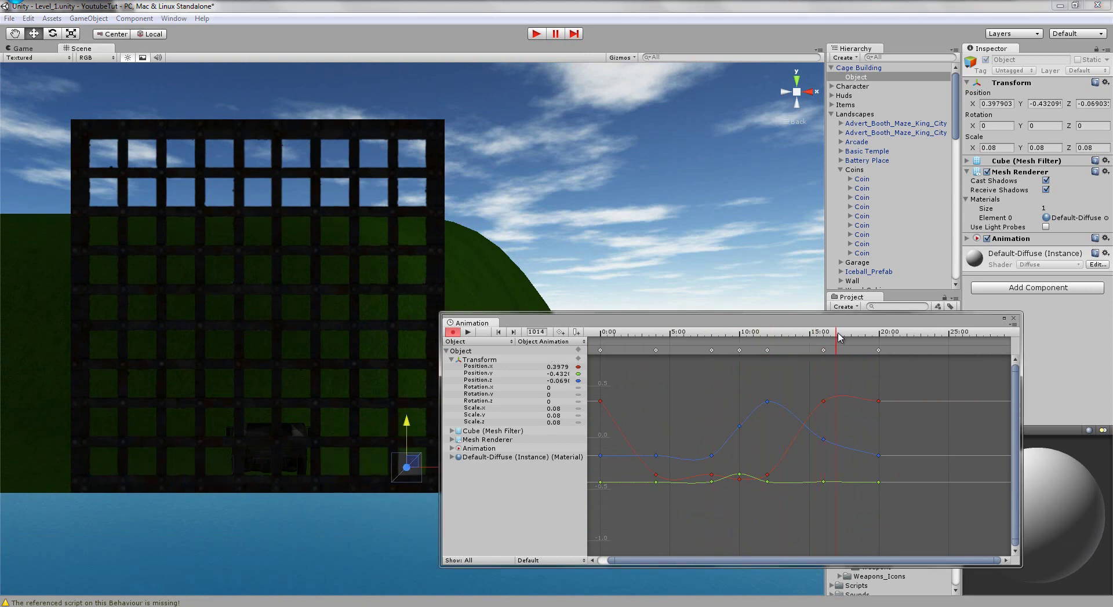
left_click(1013, 319)
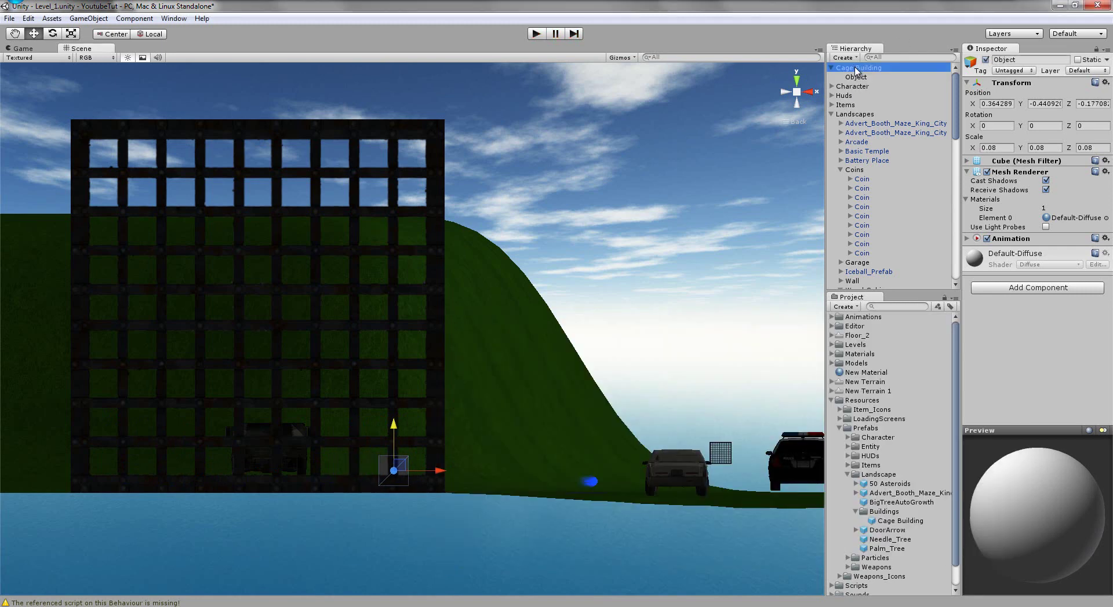
Step: Select Cage Building and dock the Scene view beside the Game view, showing the cage in perspective
left_click(856, 68)
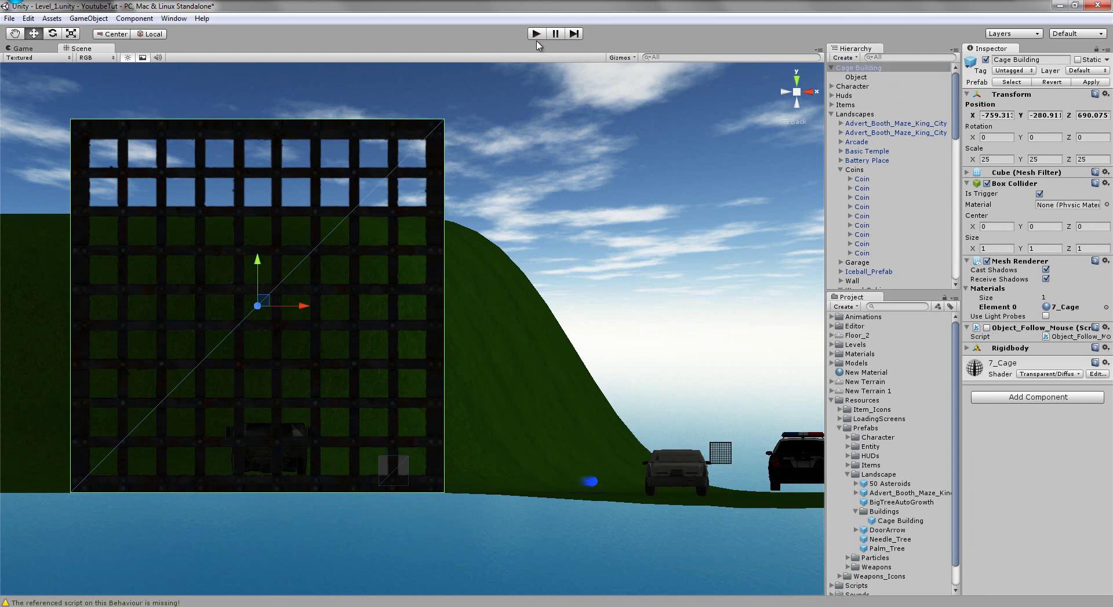
left_click_drag(233, 77, 815, 68)
left_click(799, 95)
left_click_drag(771, 243, 636, 302, "alt")
middle_click_drag(699, 287, 746, 299)
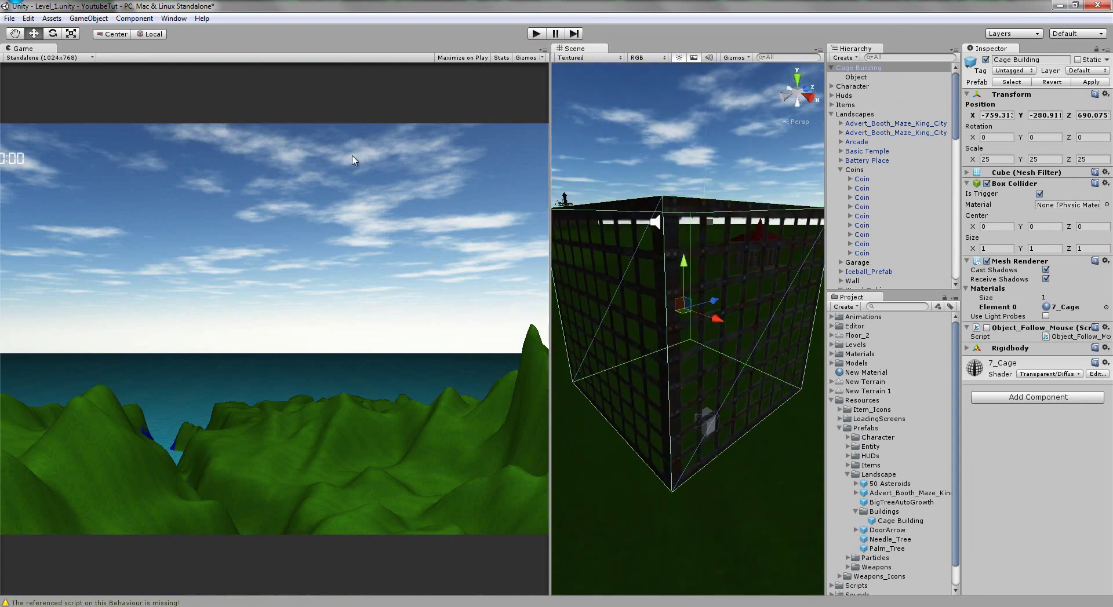
Step: Widen the Scene view beside the Game view, deselect the cage, and start play mode
left_click(552, 152)
left_click_drag(550, 157, 421, 162)
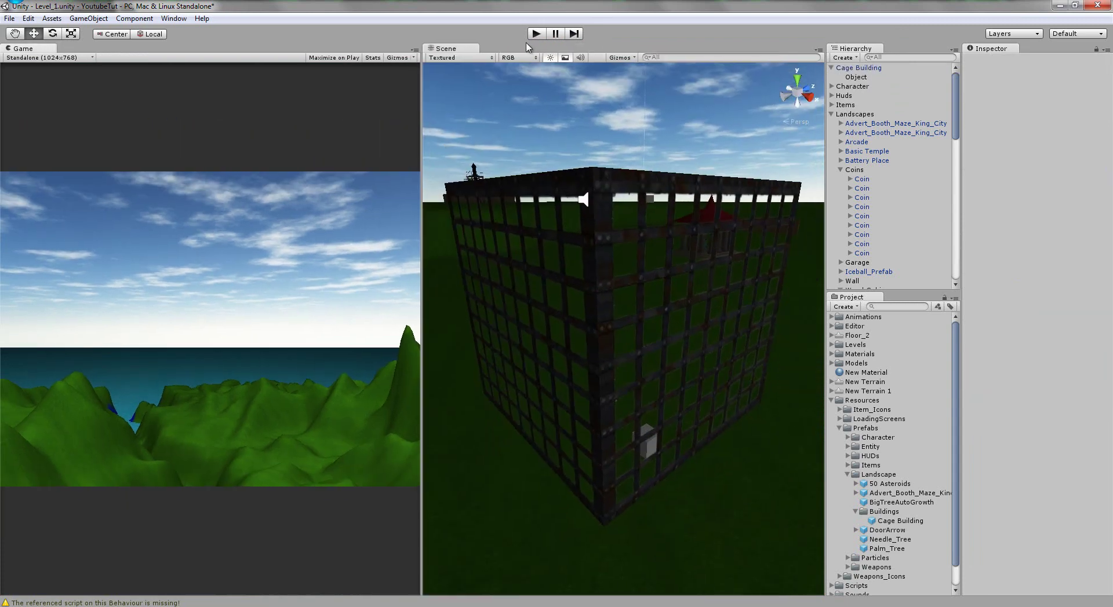
left_click(536, 34)
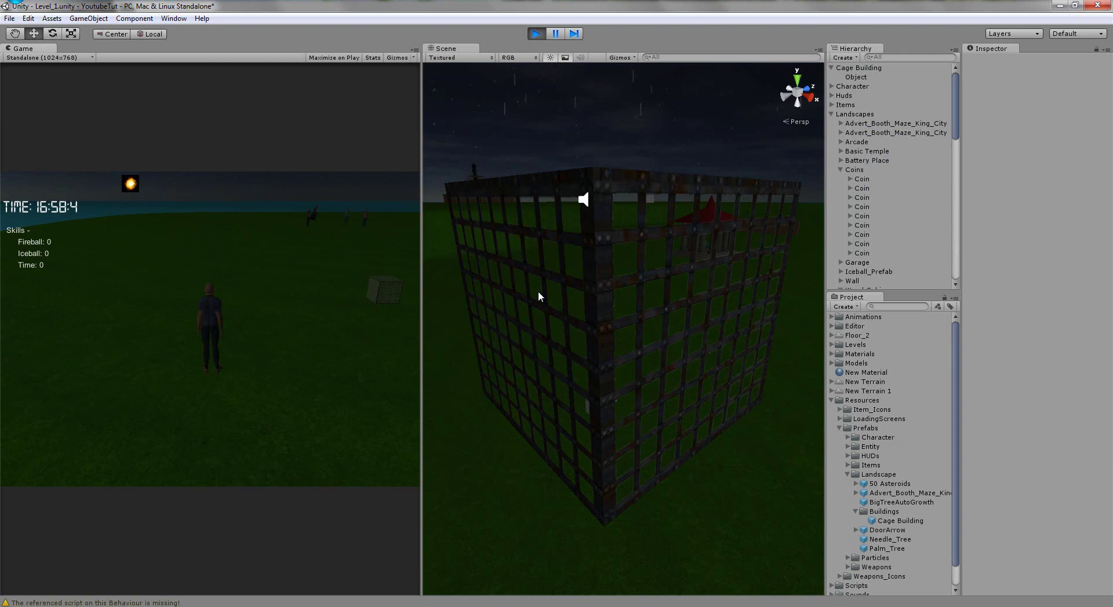
Step: Walk the character up to and through the cage to examine the moving Object, and stop play mode
key("d")
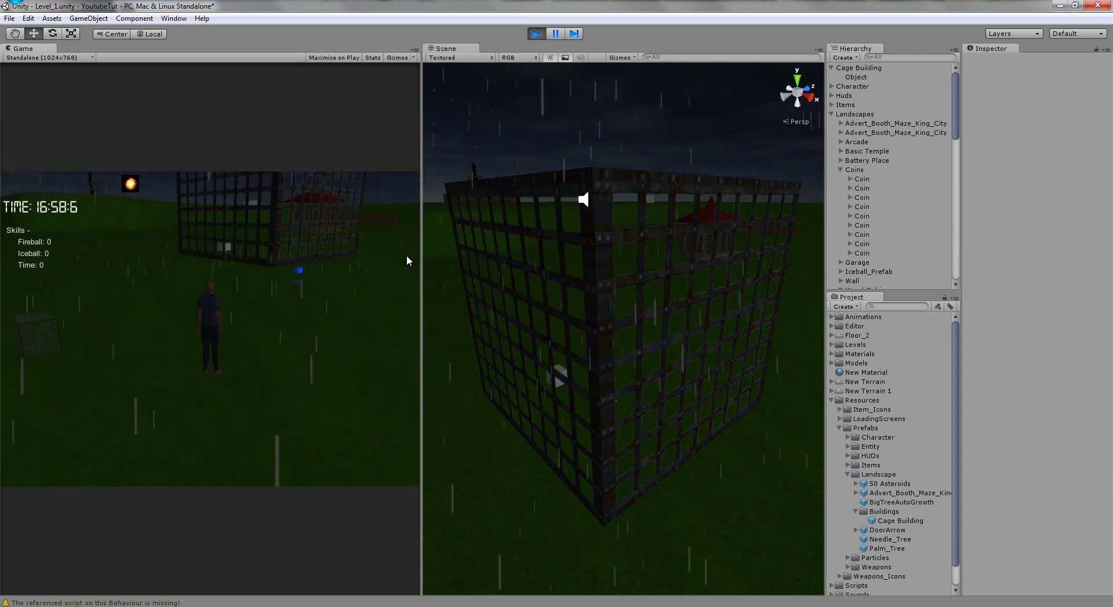
key("a")
key("w")
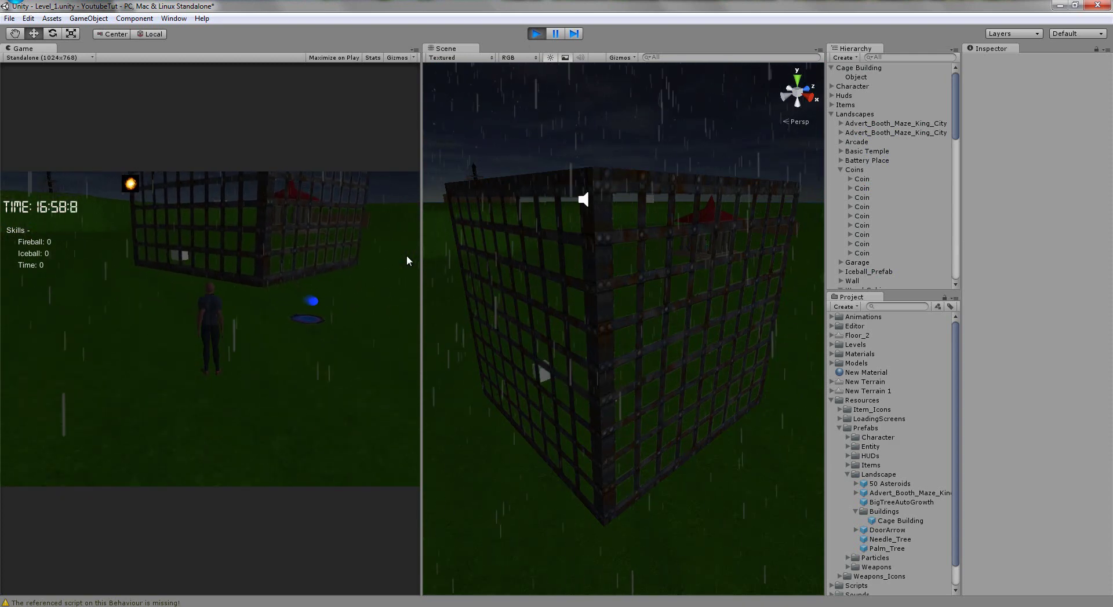
key("w")
key("a")
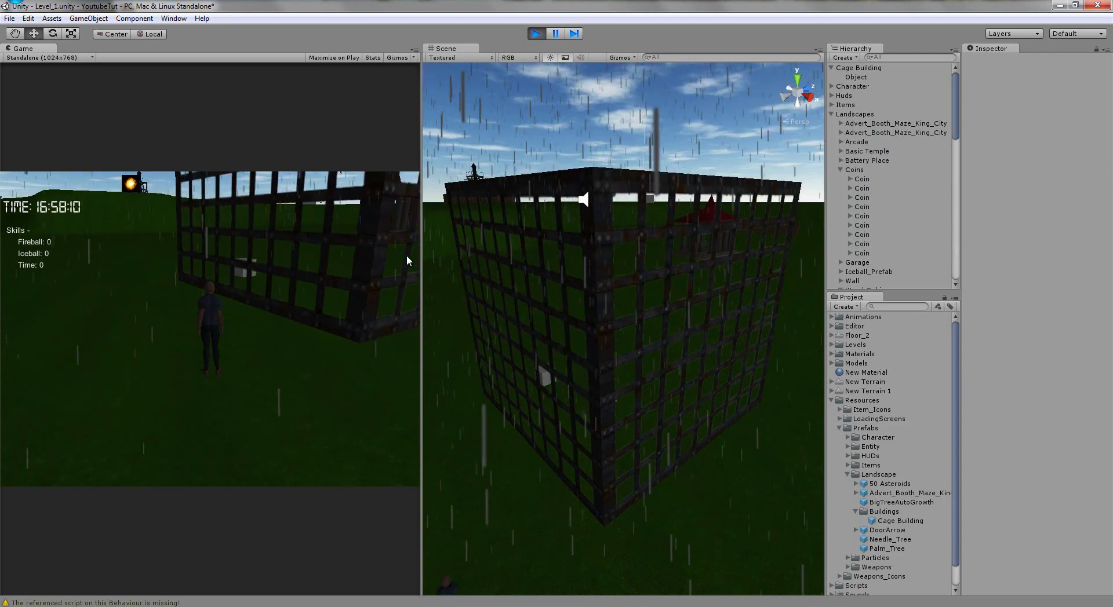
key("w")
key("d")
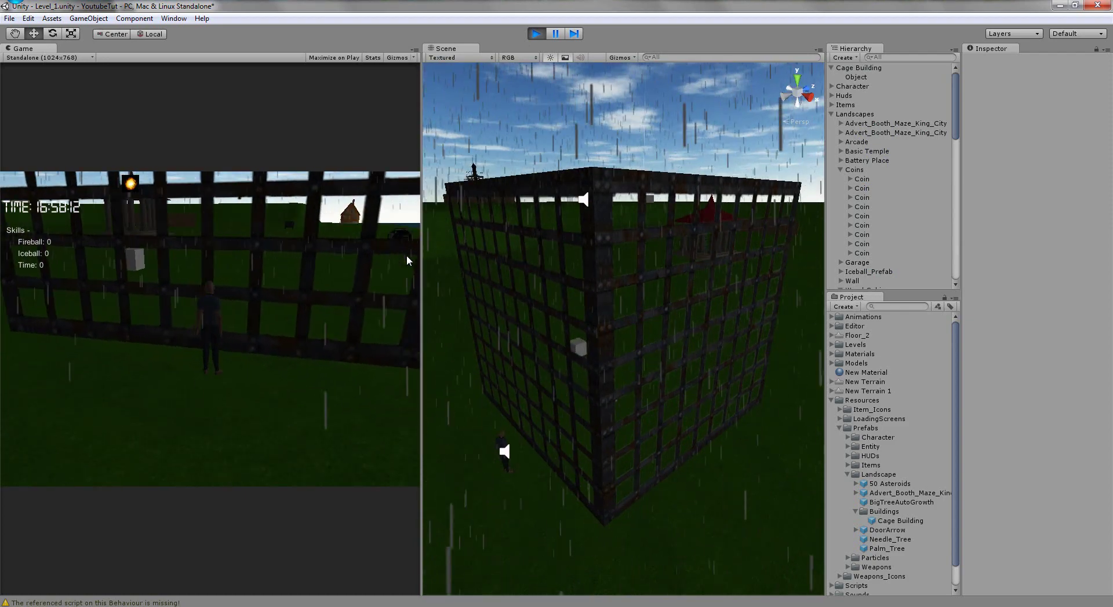
key("s")
key("w")
key("a")
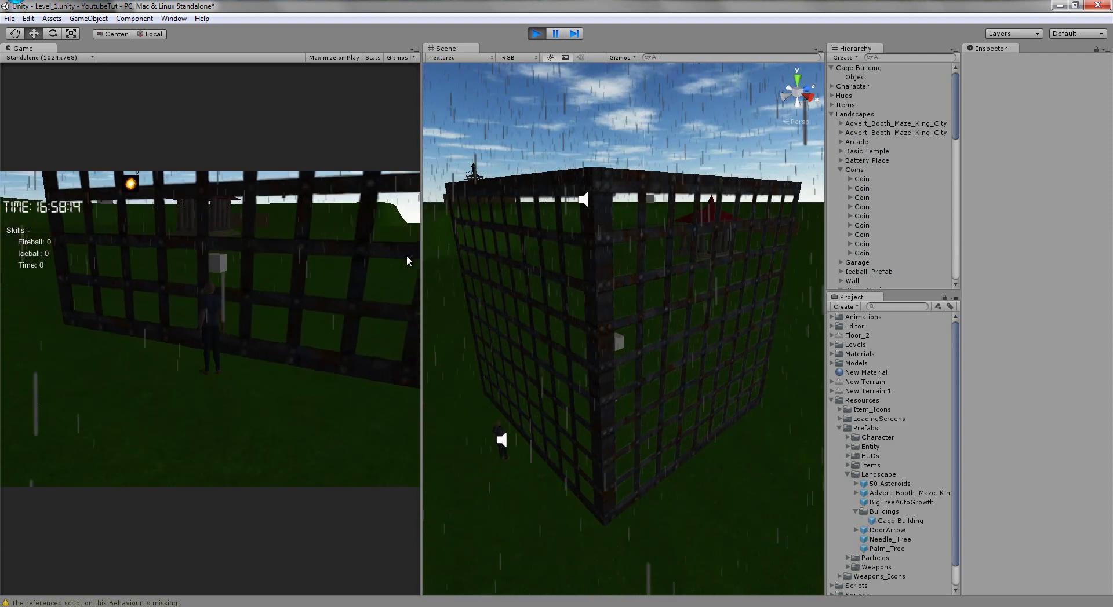
key("w")
key("d")
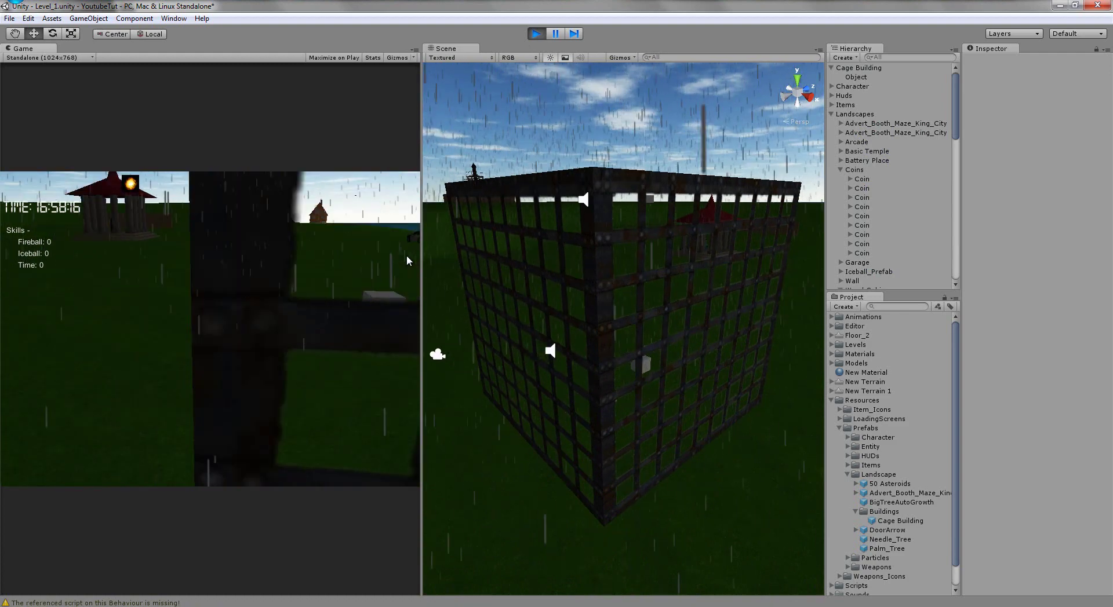
key("w")
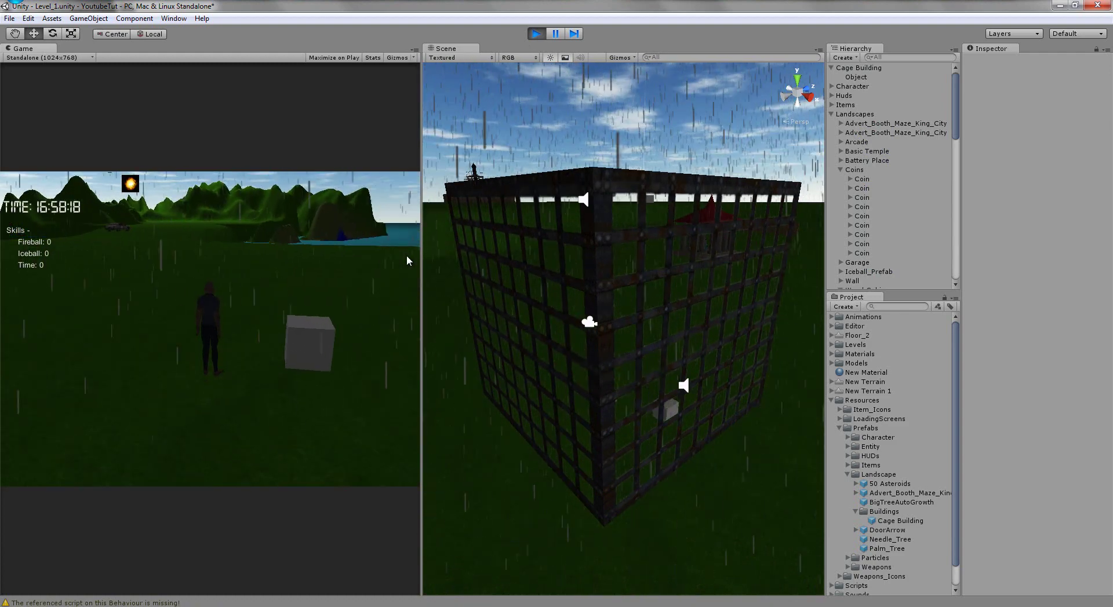
key("d")
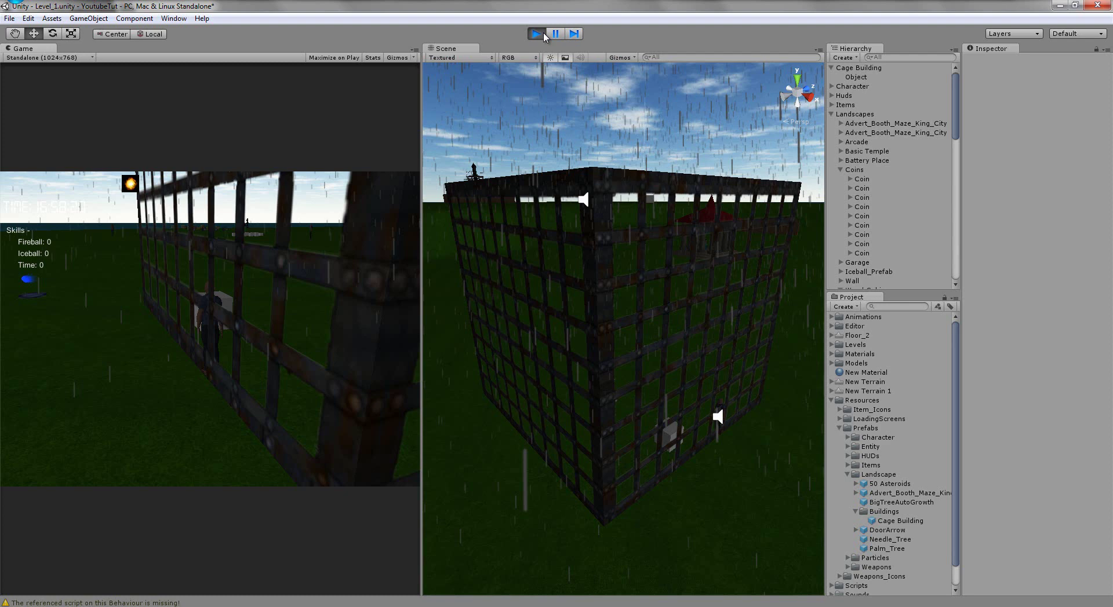
left_click(541, 34)
key("ctrl+p")
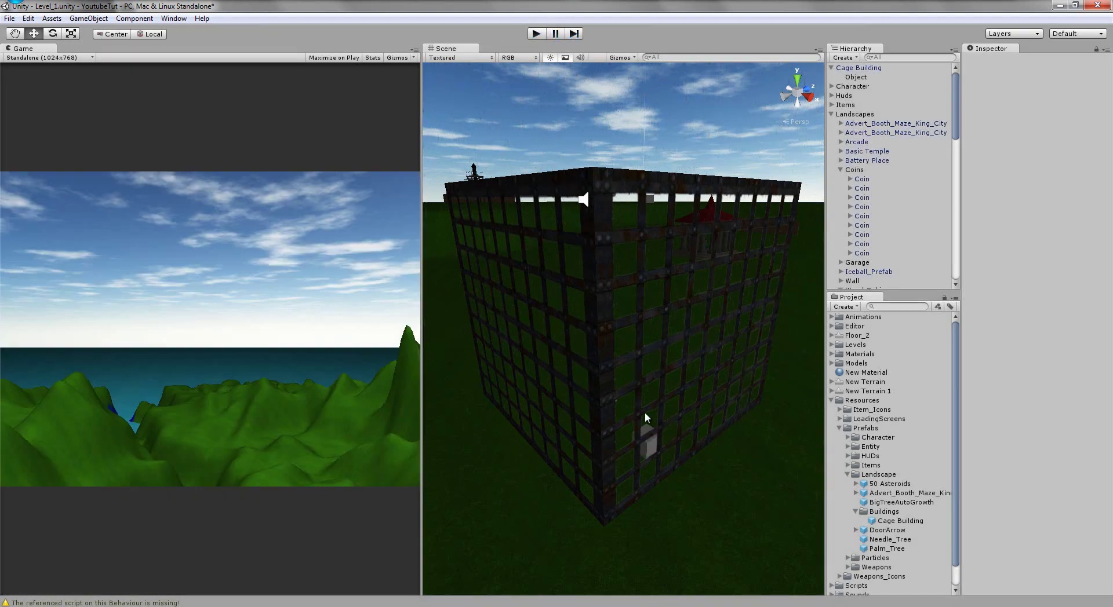
Step: Frame the child Object in the Scene view and search the project assets for "fire"
double_click(866, 78)
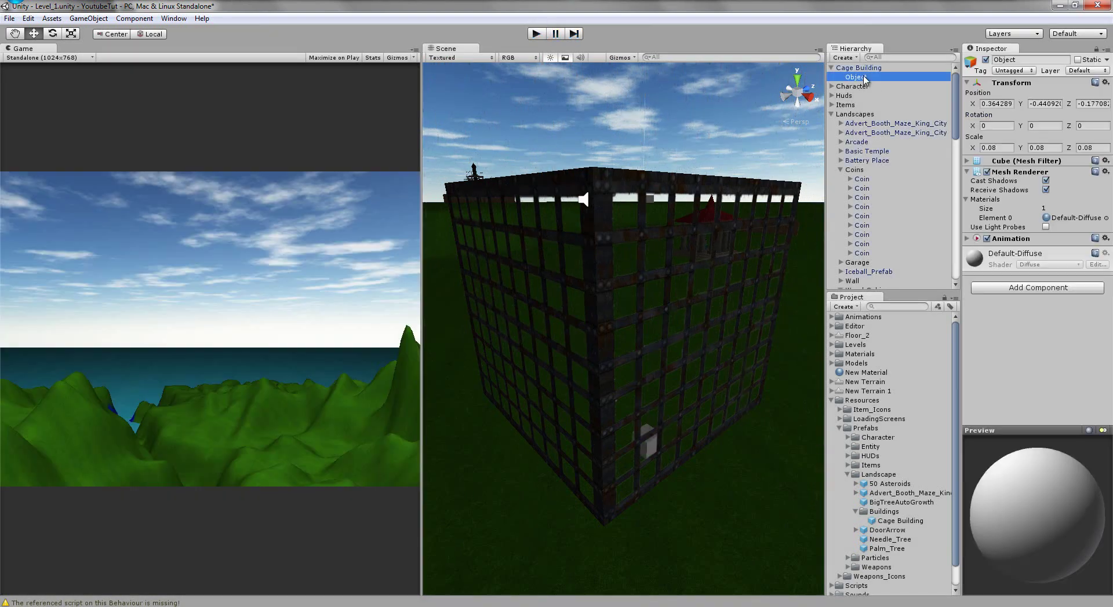
scroll(937, 348, "down", 1)
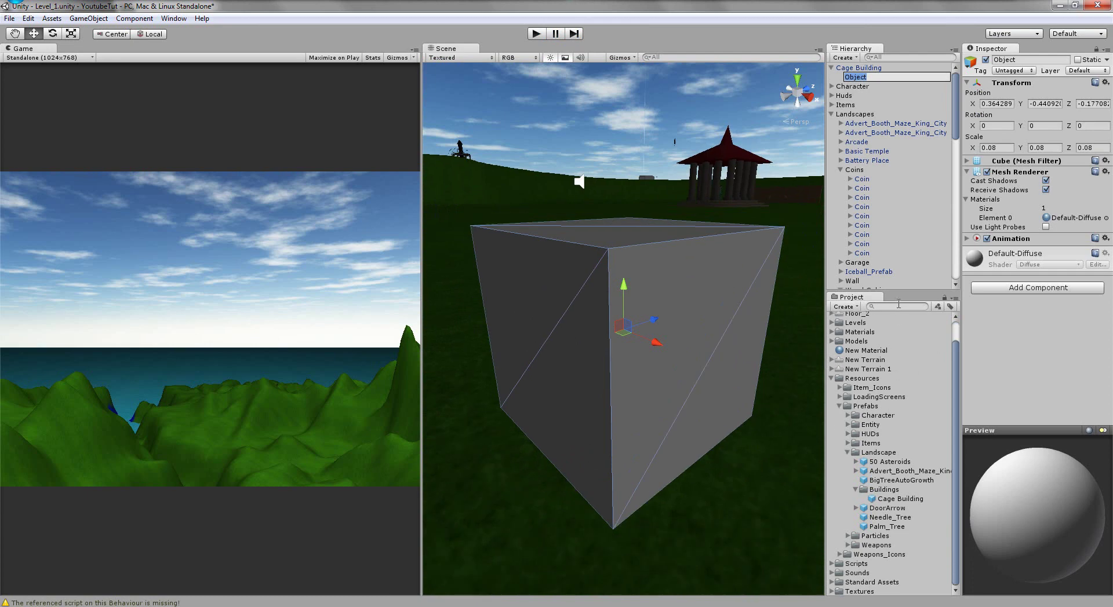
type("fire")
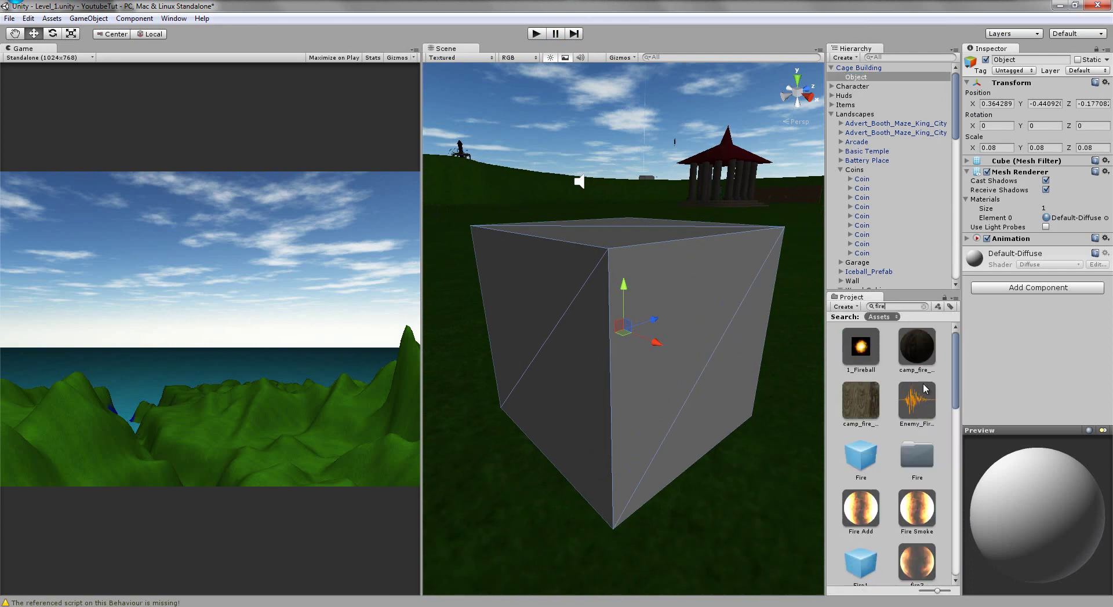
scroll(925, 388, "down", 5)
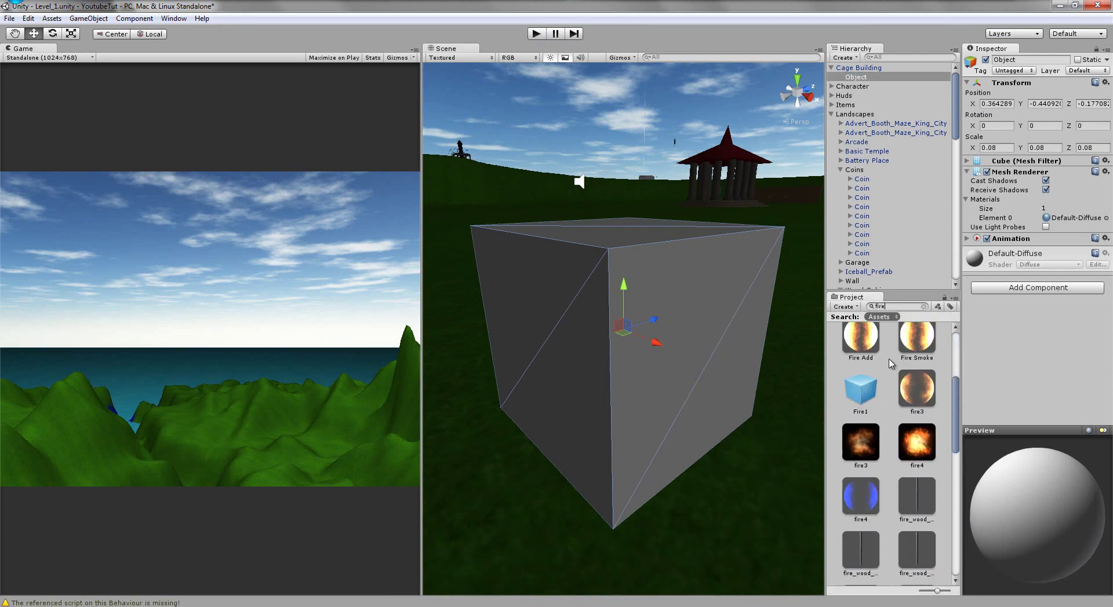
Step: Search the project assets for "th" and clear the search
key("BackSpace")
key("BackSpace")
key("BackSpace")
key("BackSpace")
type("th")
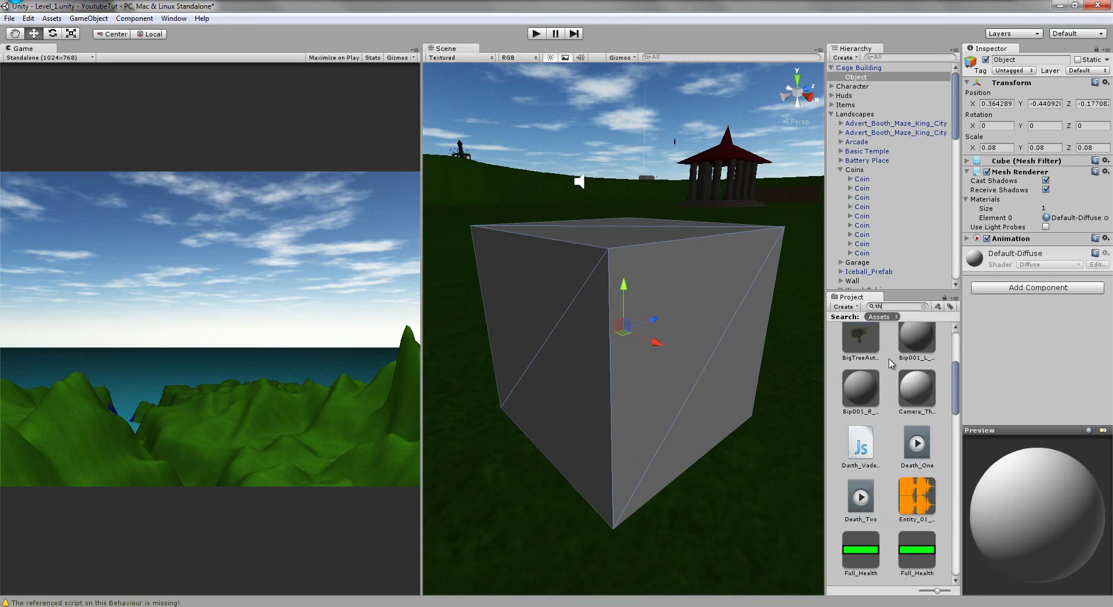
key("BackSpace")
key("BackSpace")
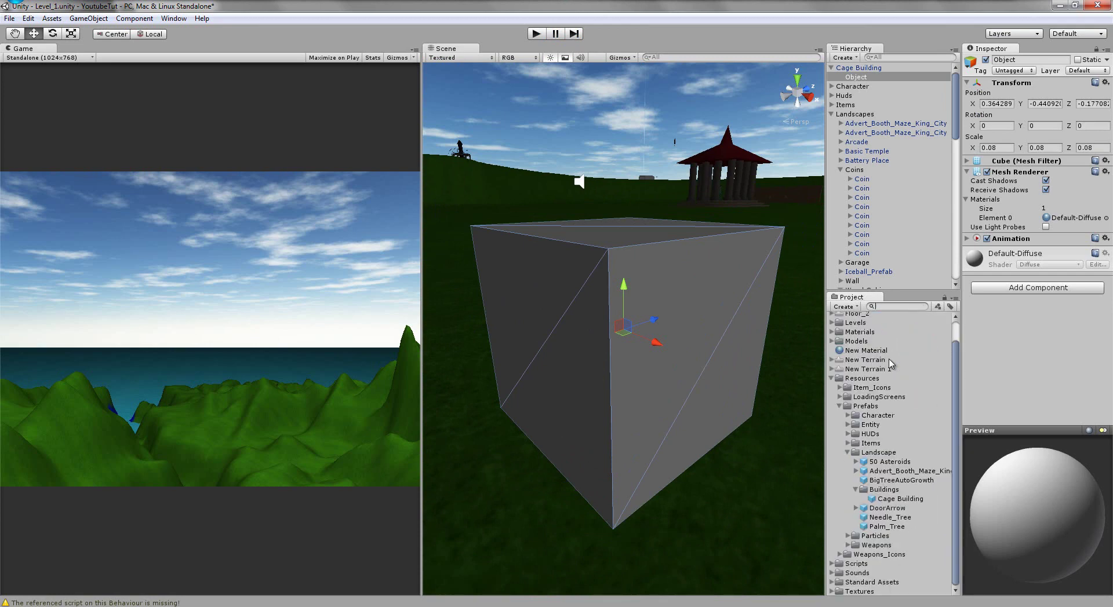
Step: Add Ellipsoid Particle Emitter, Particle Renderer and Particle Animator components to Object
scroll(650, 377, "down", 5)
left_click_drag(650, 376, 639, 289, "alt")
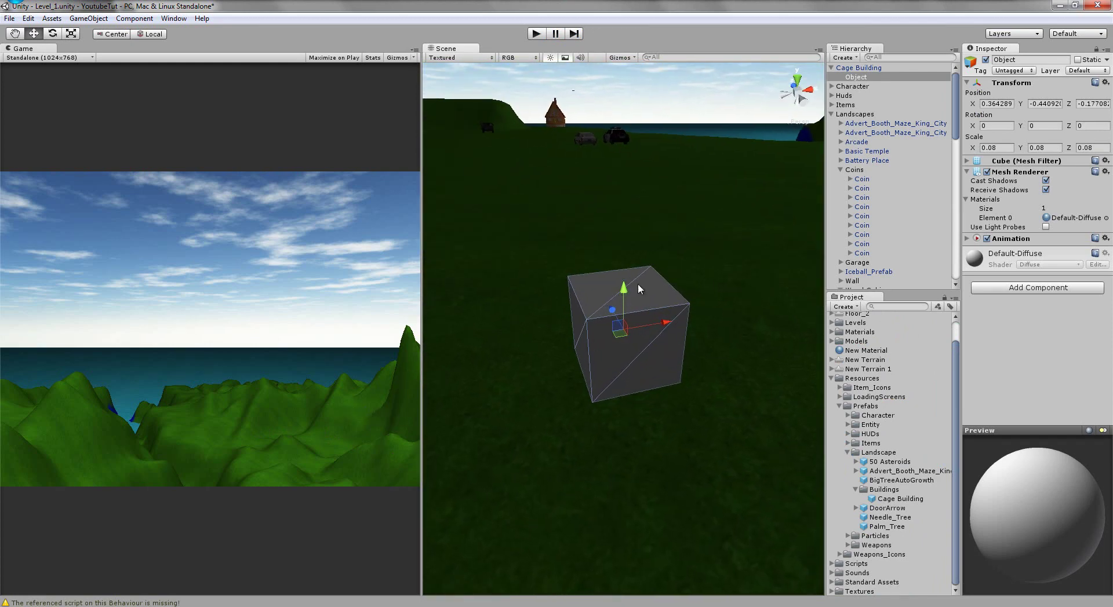
left_click(1024, 289)
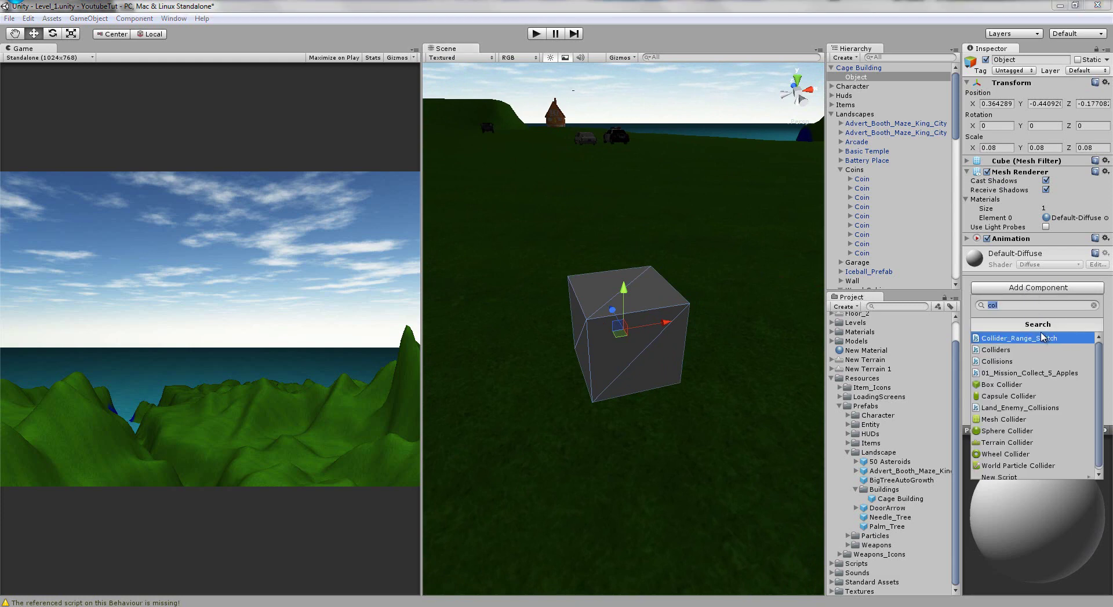
key("BackSpace")
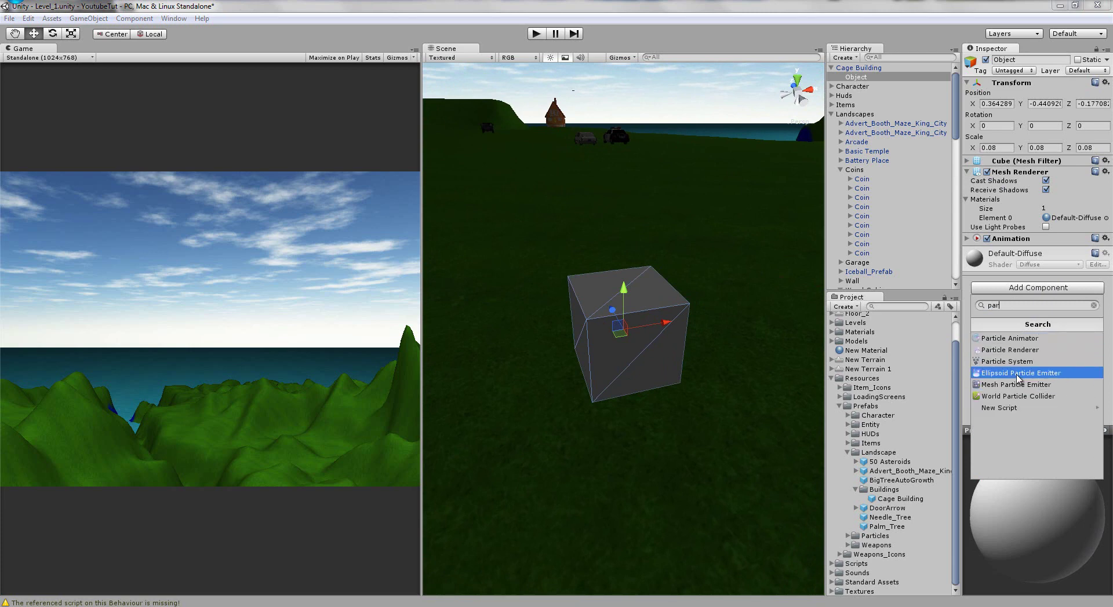
left_click(1018, 374)
left_click(1018, 414)
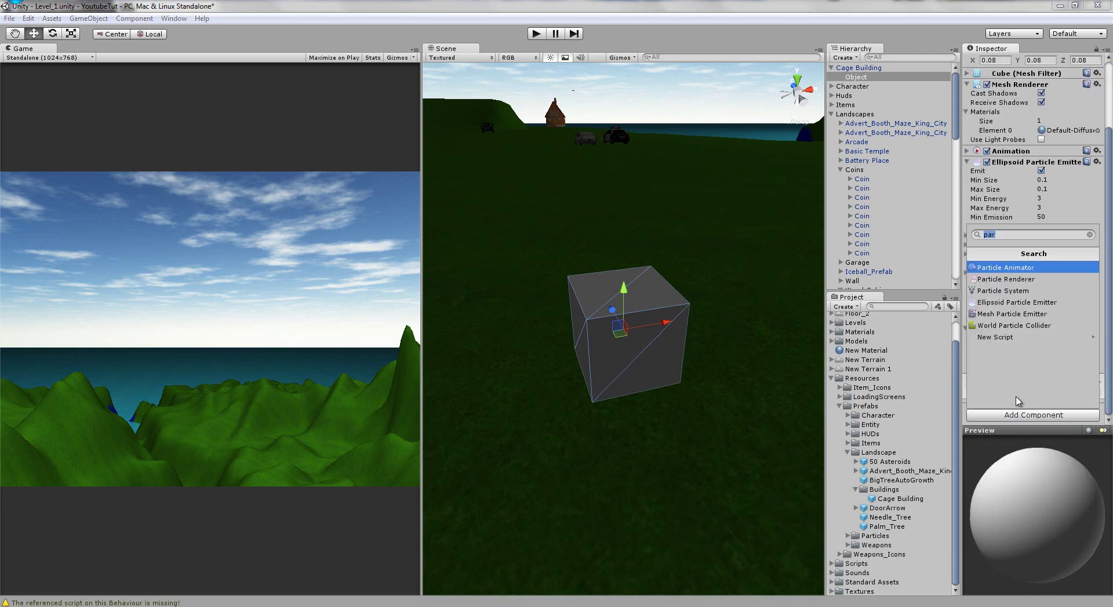
left_click(1017, 284)
left_click(1033, 481)
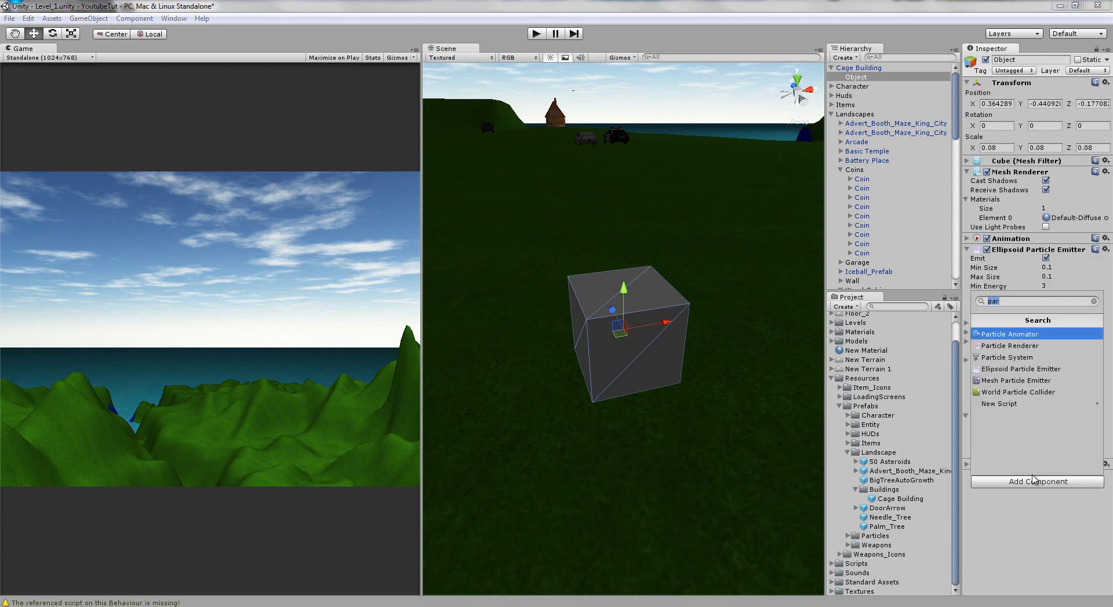
left_click(1035, 334)
Step: Expand the Particle Animator and Particle Renderer settings and assign the fire3 material to the renderer's Element 0
left_click(1029, 475)
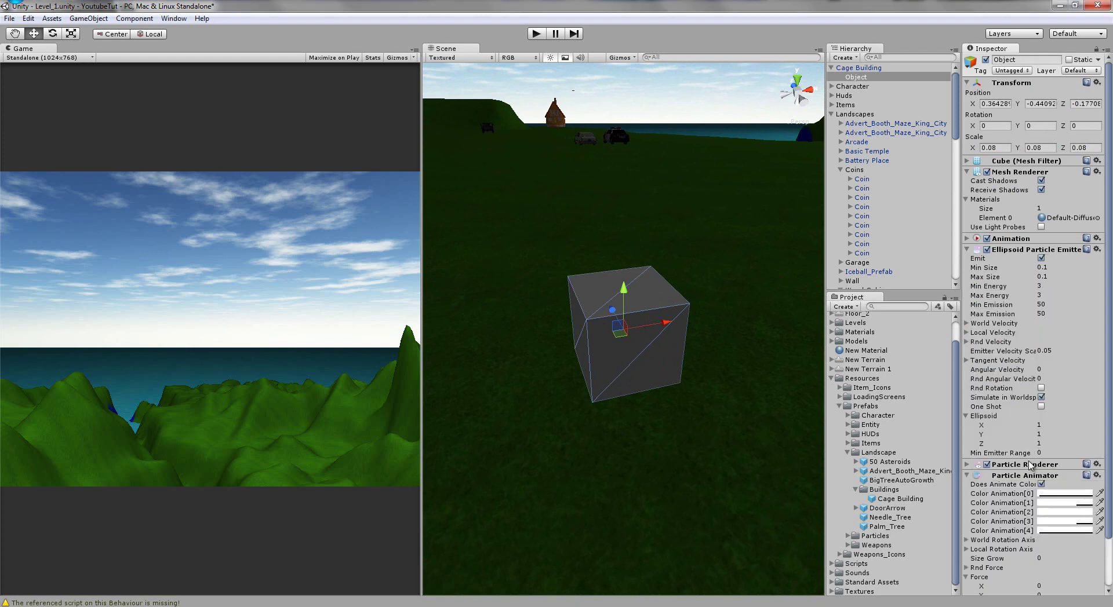
left_click(1025, 464)
scroll(1034, 468, "down", 4)
left_click(1099, 372)
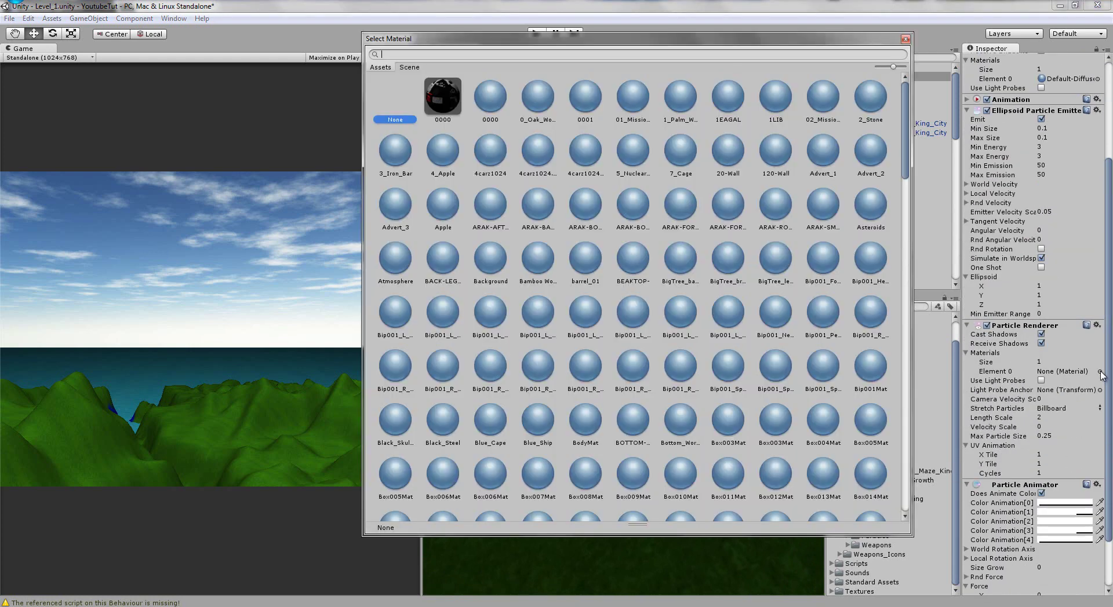
type("fire")
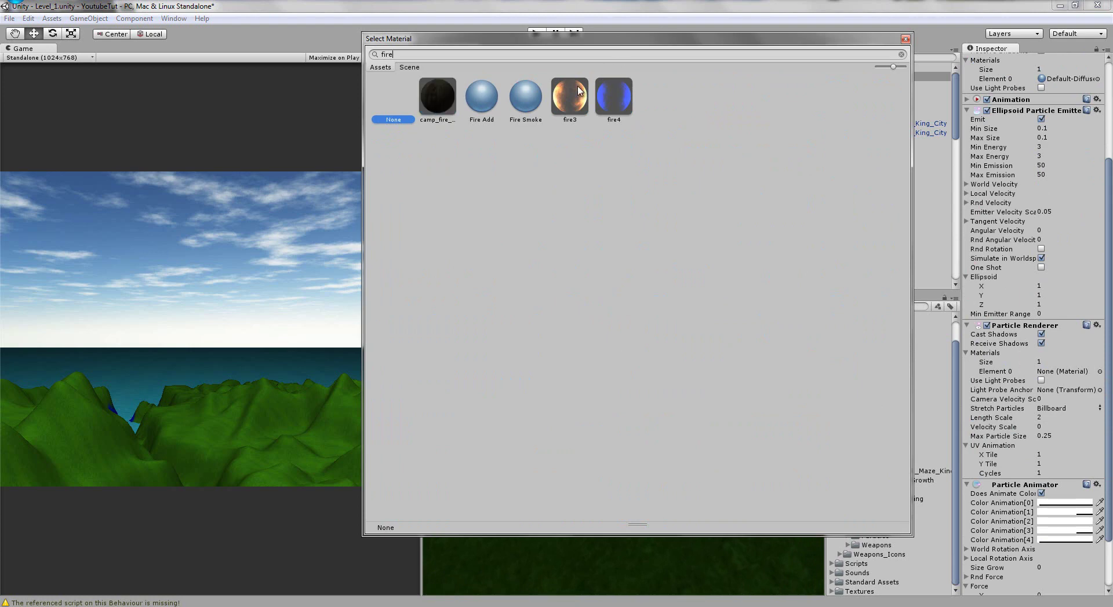
double_click(578, 91)
Step: Set the Ellipsoid Particle Emitter's Min Size to 0.3 and Max Size to 0.5
scroll(658, 299, "up", 1)
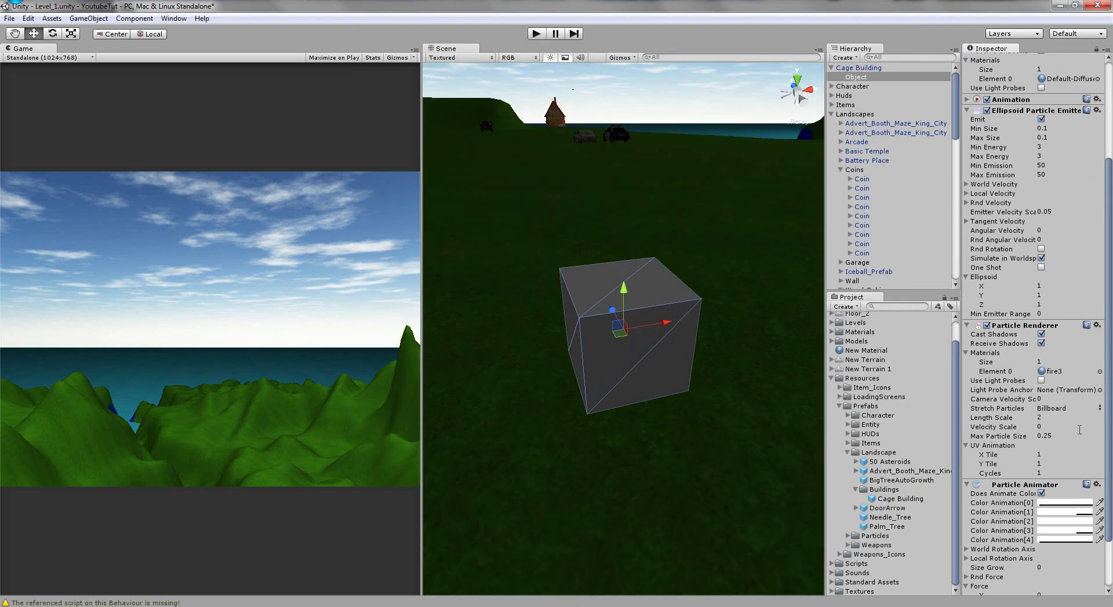
scroll(1056, 132, "up", 3)
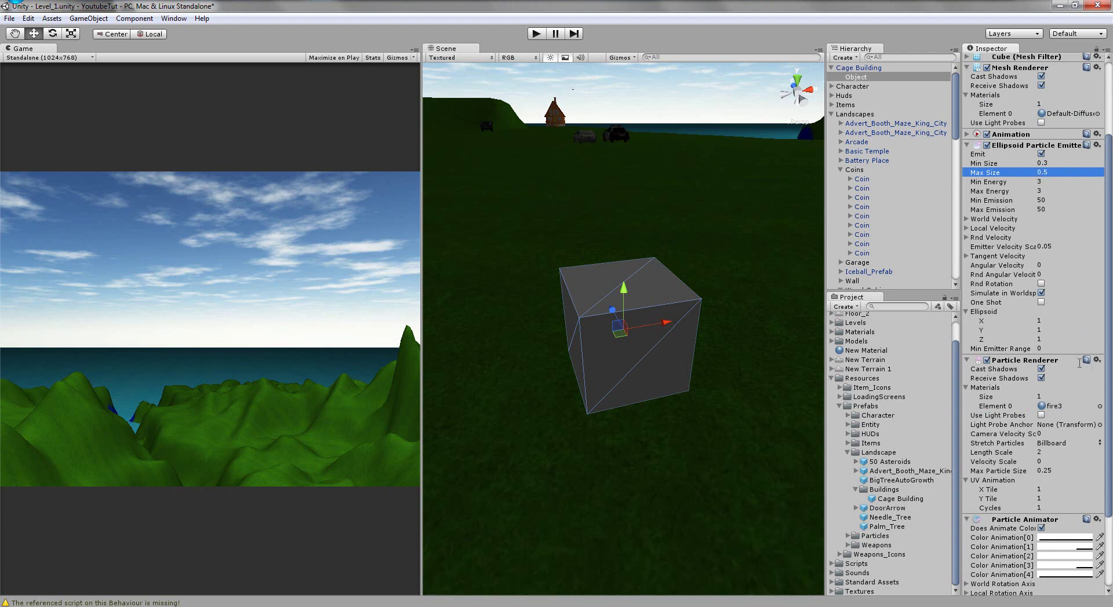
Step: Try Particle Animator Force values of X 5 and Z 5, and settle on X 0 and Z -5
scroll(1032, 325, "down", 3)
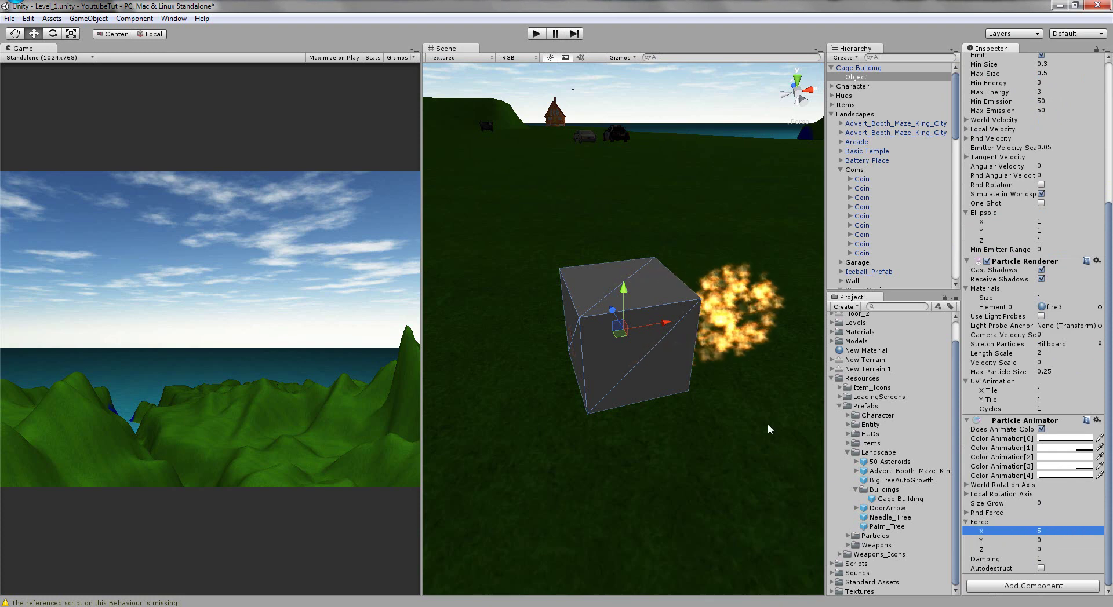
left_click(1069, 531)
type("0")
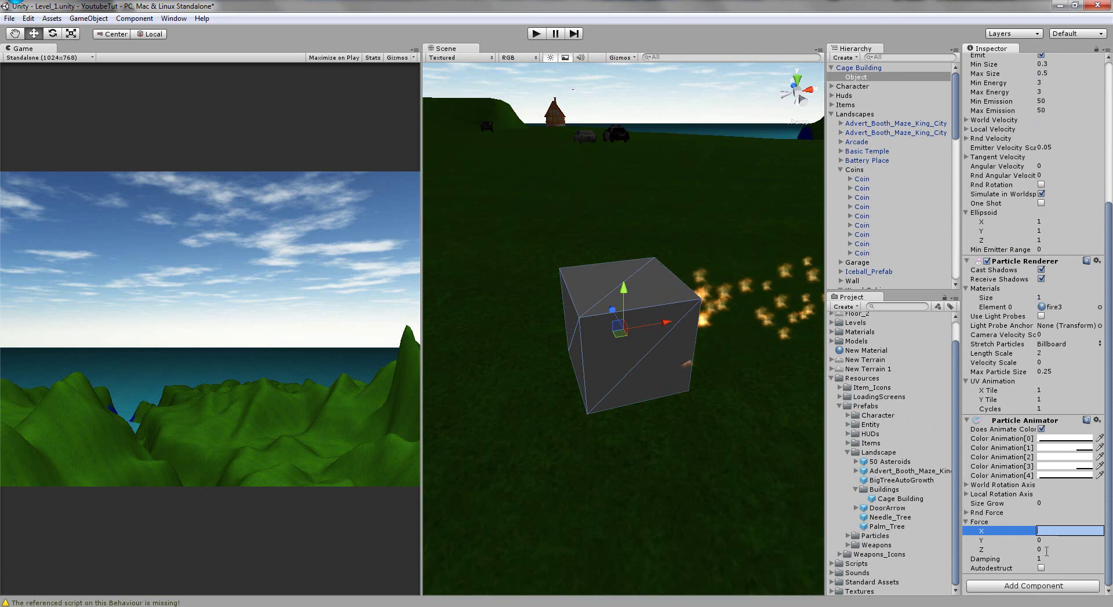
left_click_drag(1046, 550, 1001, 557)
type("5")
key("Return")
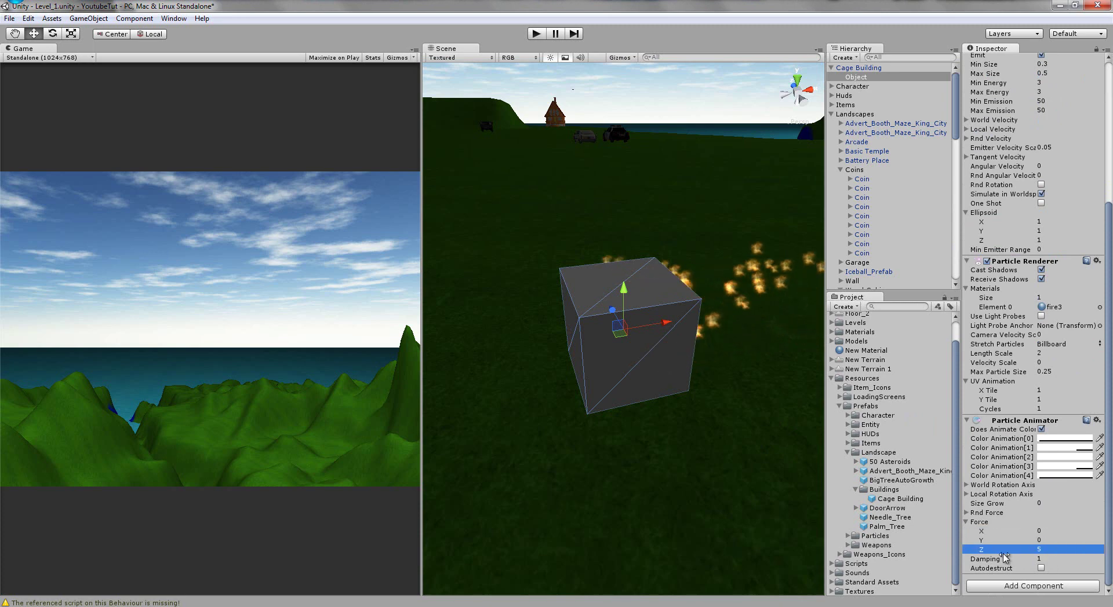
left_click(1058, 549)
type("-5")
key("Return")
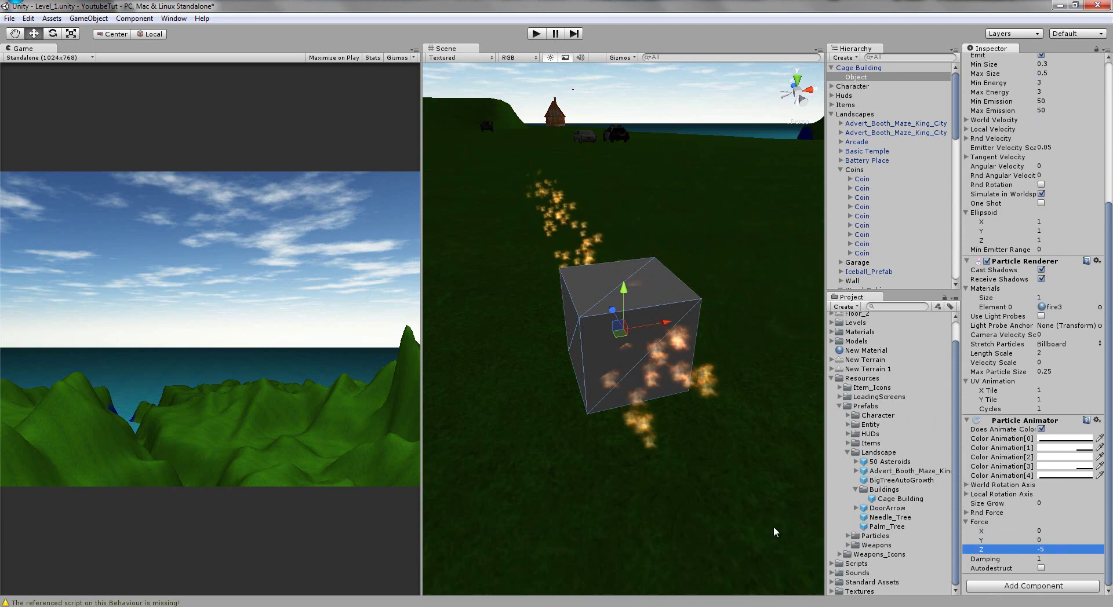
left_click_drag(775, 525, 794, 400, "alt")
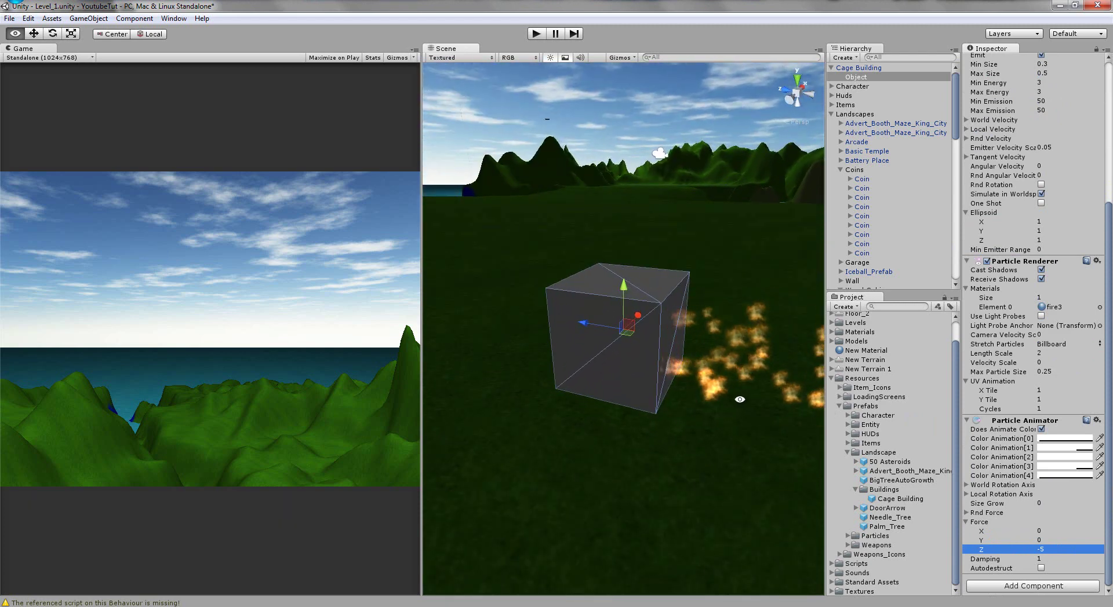
middle_click_drag(739, 400, 603, 401)
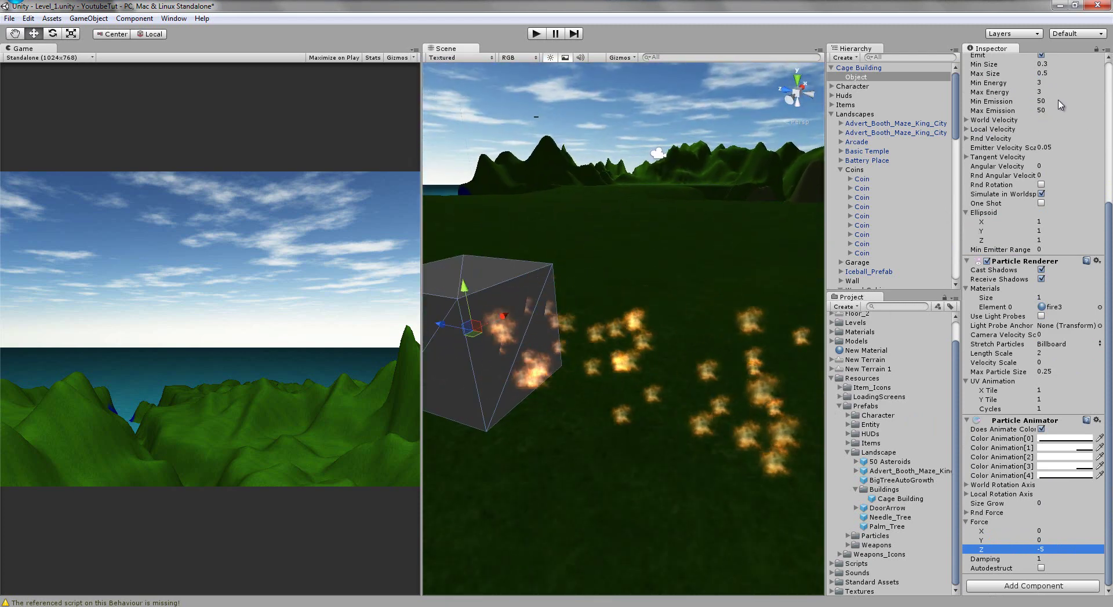
Step: Set the Ellipsoid Particle Emitter's Min Size to 0.7 and Max Size to 1
left_click(1051, 102)
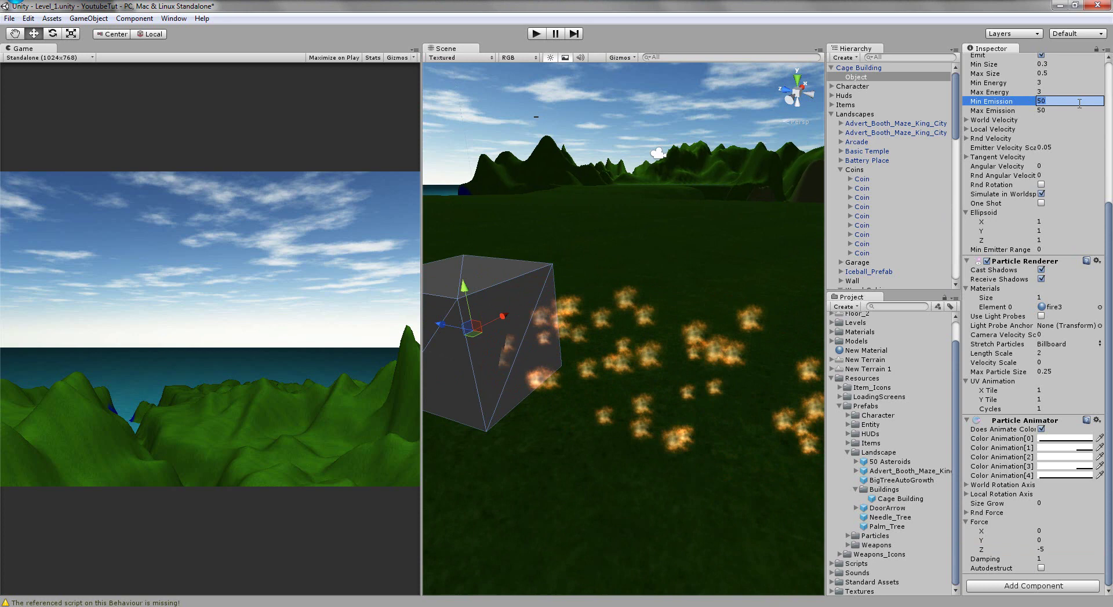
scroll(1061, 169, "up", 4)
left_click(1062, 169)
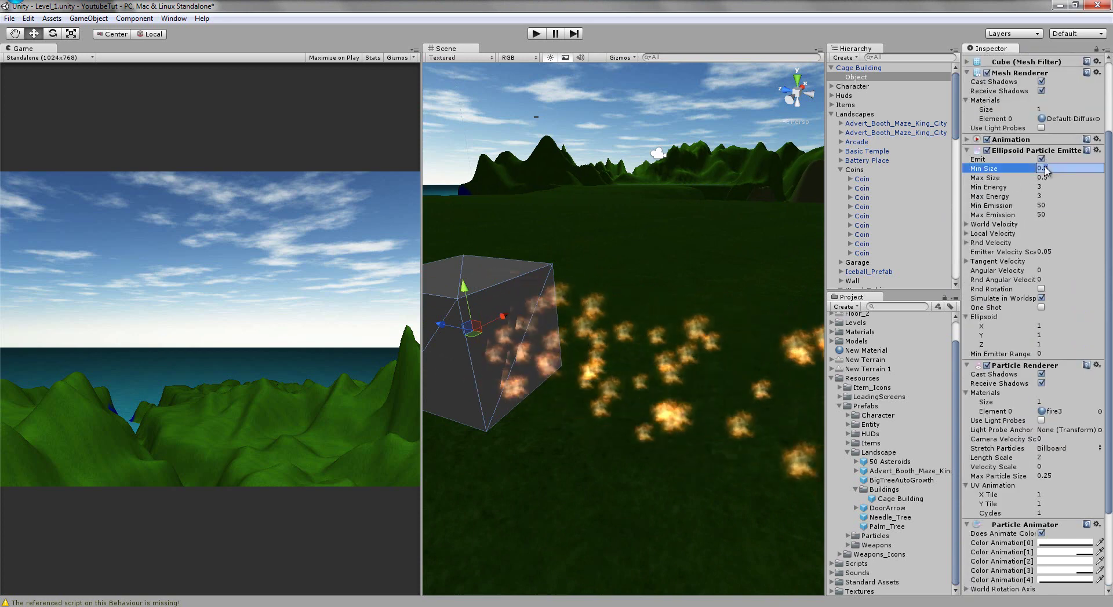
type("0.7")
key("Tab")
type("1")
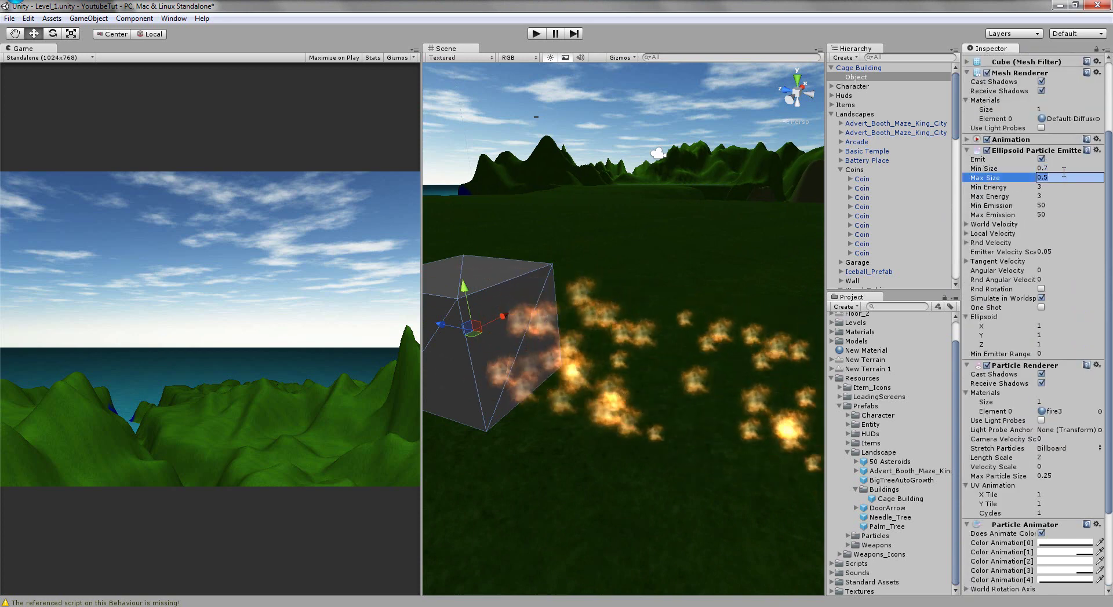
key("Return")
scroll(699, 331, "down", 3)
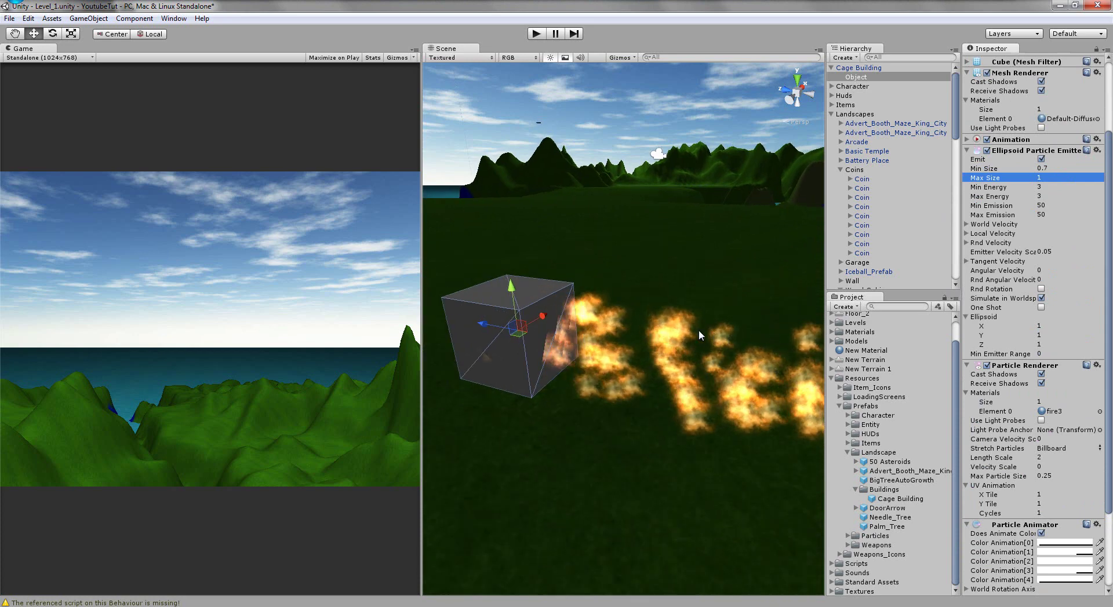
Step: Set the emitter's Ellipsoid X, Y and Z values to 0.8 each
left_click(1041, 327)
type(".8")
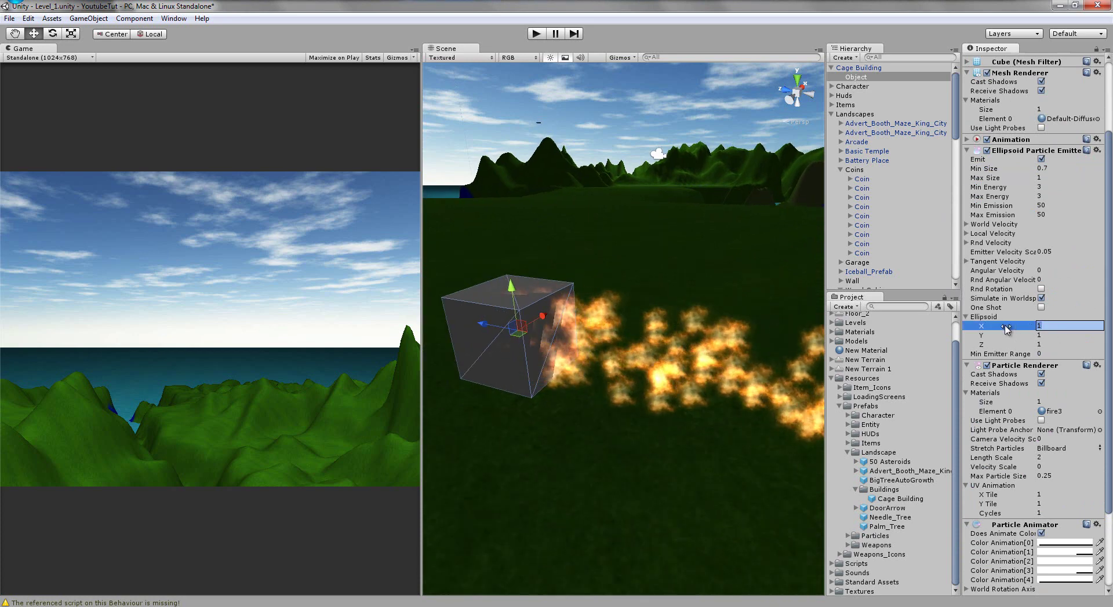
key("Tab")
type(".8")
key("Tab")
type(".8")
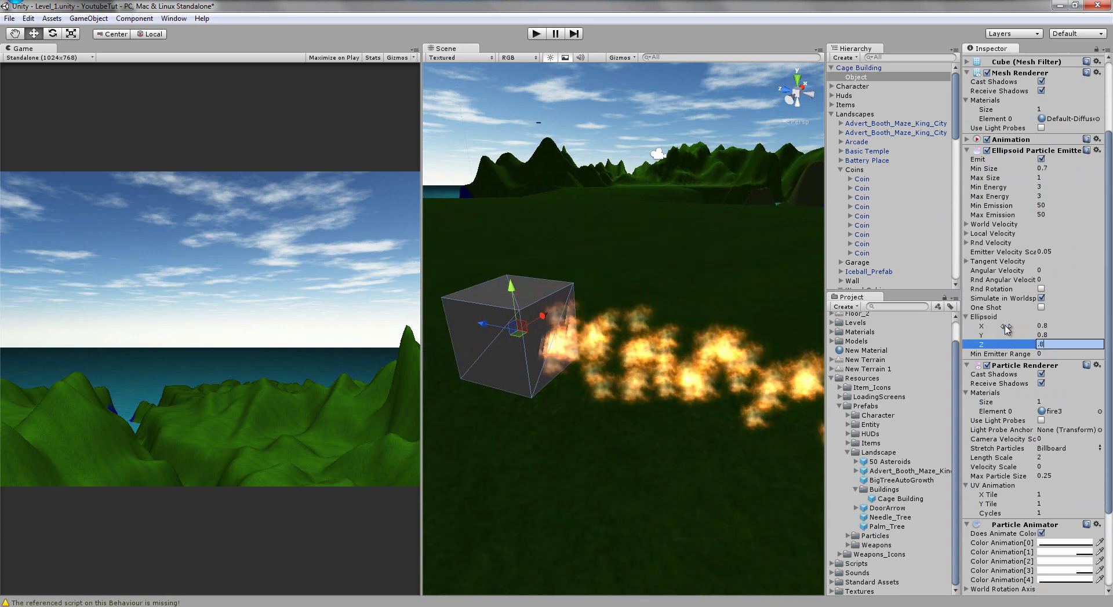
key("Return")
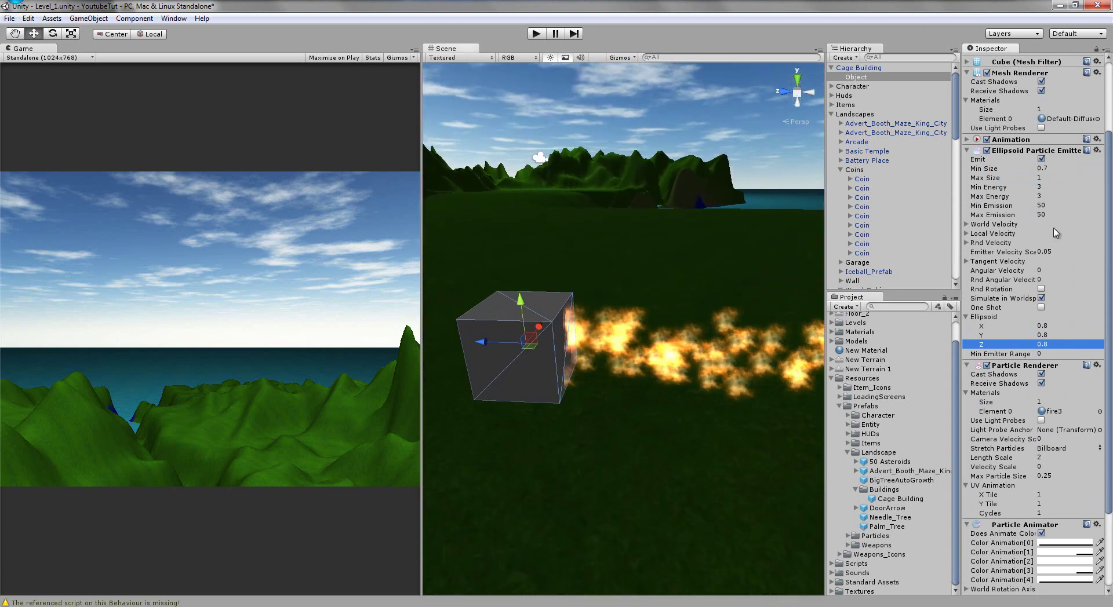
Step: Try 2 for the emitter's Min Energy and Max Energy, and settle on 1.4 for both
left_click(1054, 187)
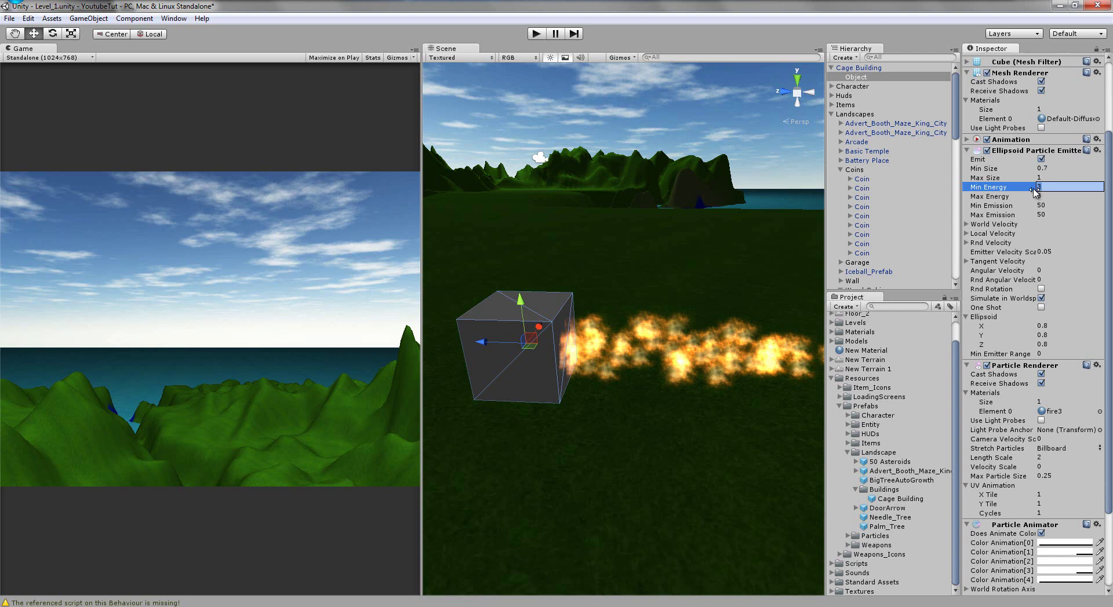
type("2")
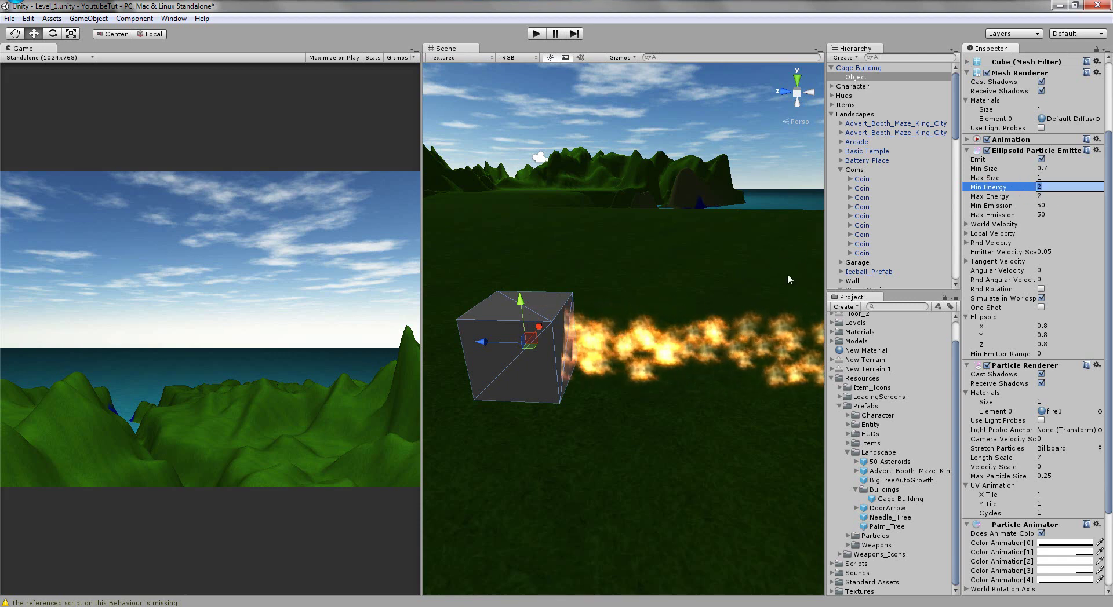
middle_click_drag(788, 311, 618, 353)
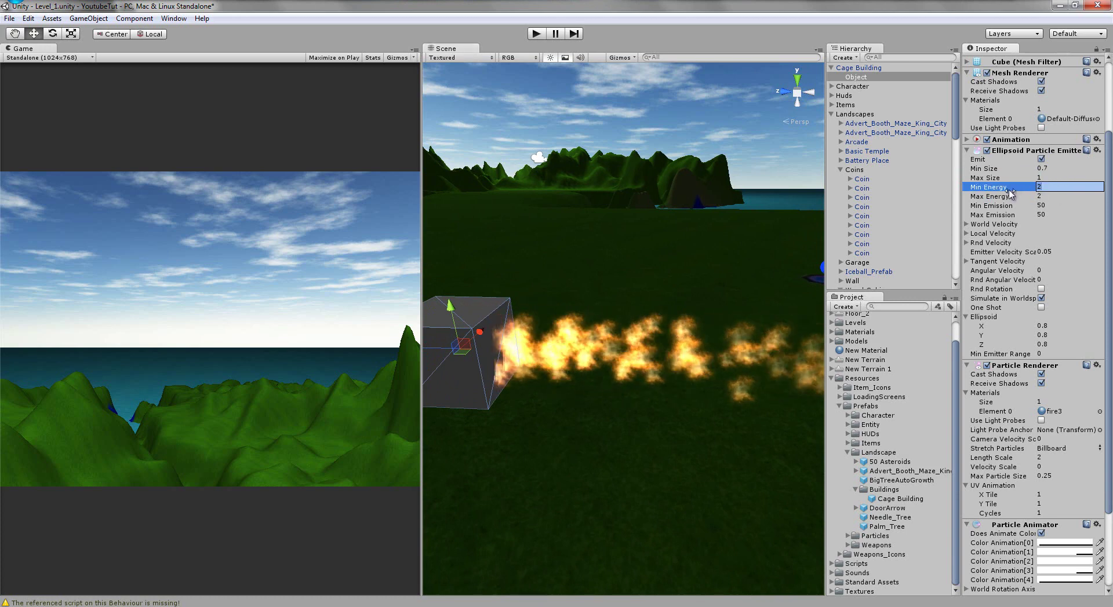
key("BackSpace")
type("1.4")
key("Tab")
type("1.4")
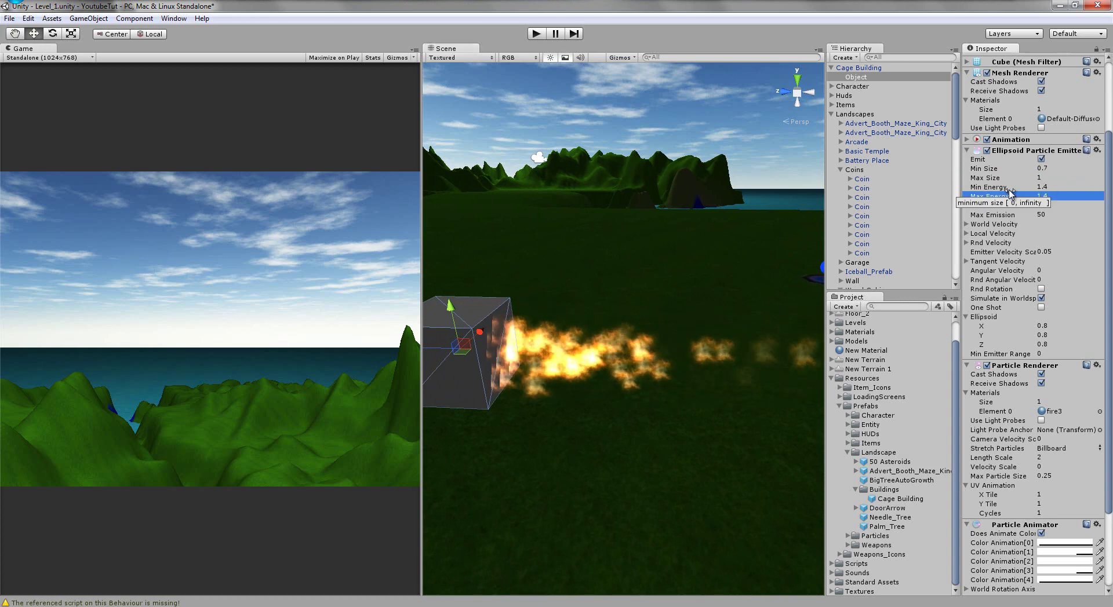
middle_click_drag(555, 380, 680, 384)
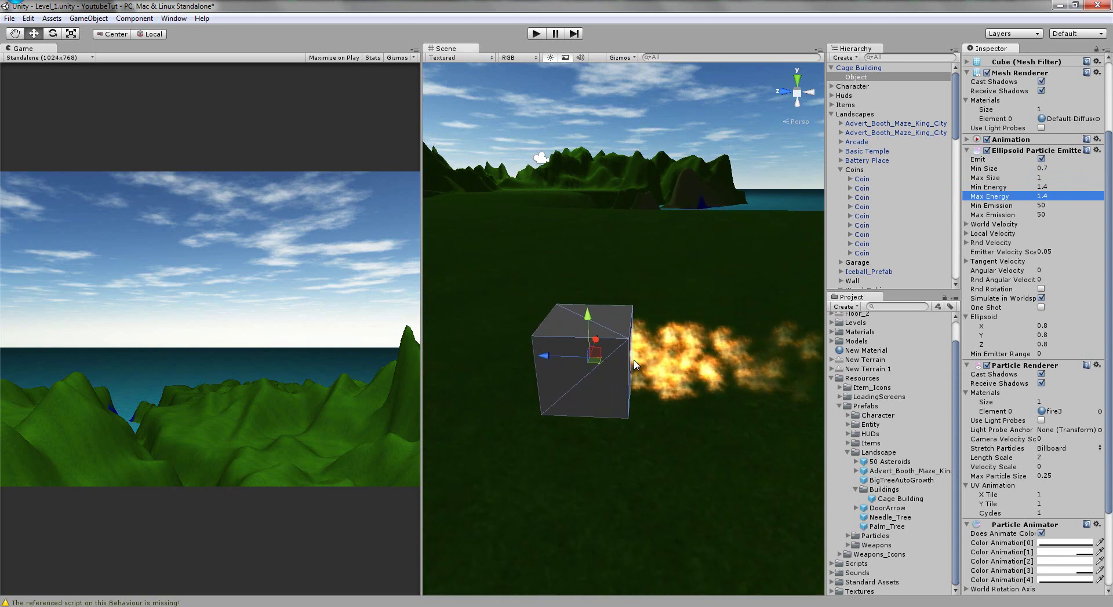
Step: Run play mode to examine the fire trail on Object as it moves around the cage, and stop playing
scroll(770, 453, "down", 5)
left_click_drag(770, 454, 477, 442, "alt")
scroll(555, 345, "down", 5)
middle_click_drag(628, 350, 697, 394)
left_click_drag(696, 394, 519, 1, "alt")
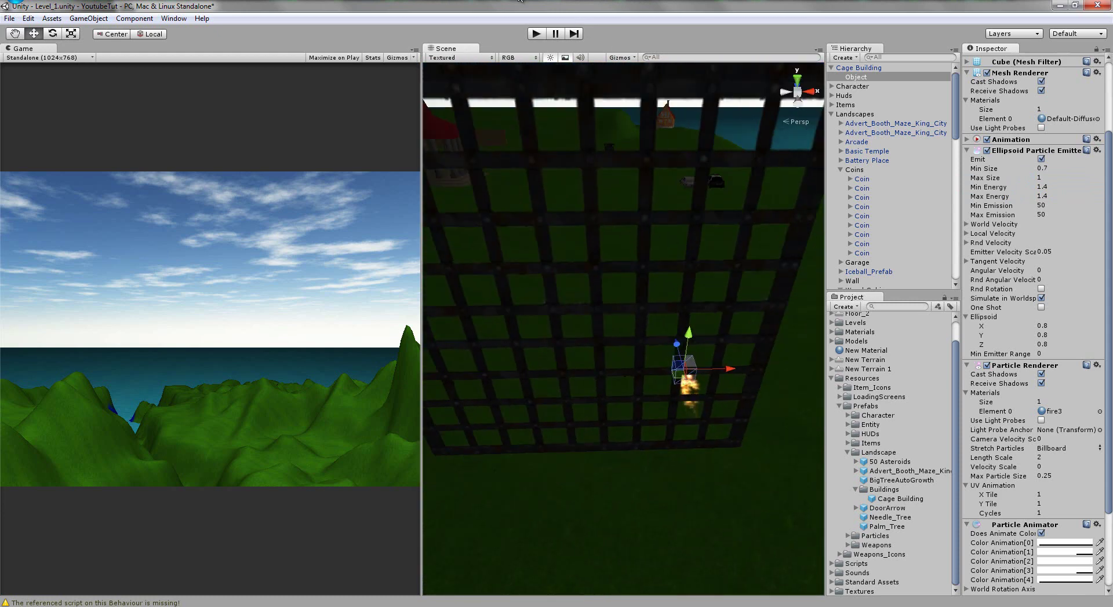
left_click(530, 35)
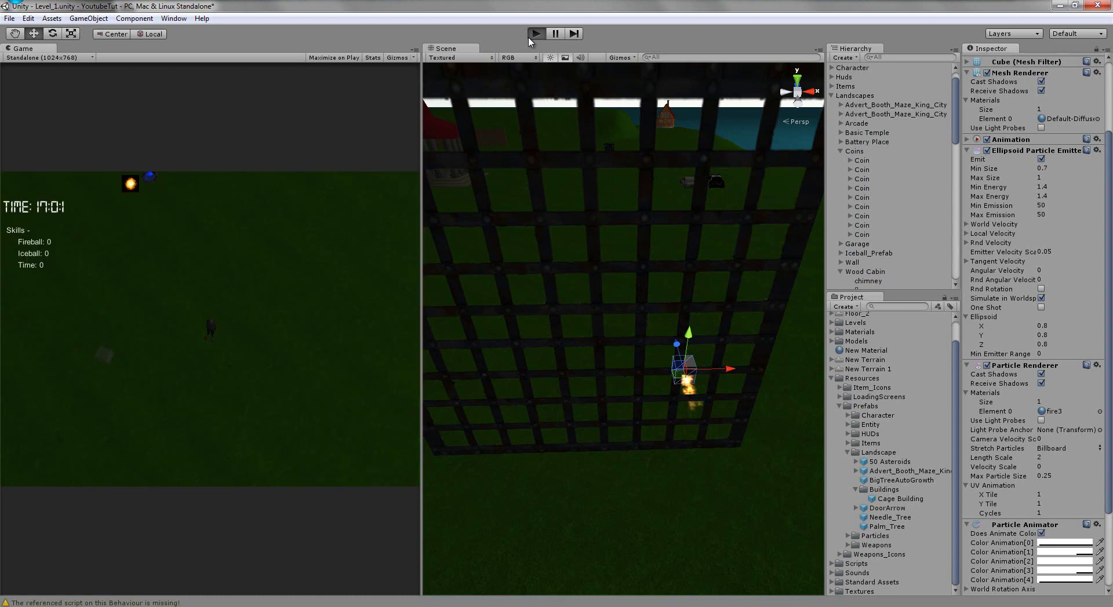
left_click_drag(678, 279, 612, 284, "alt")
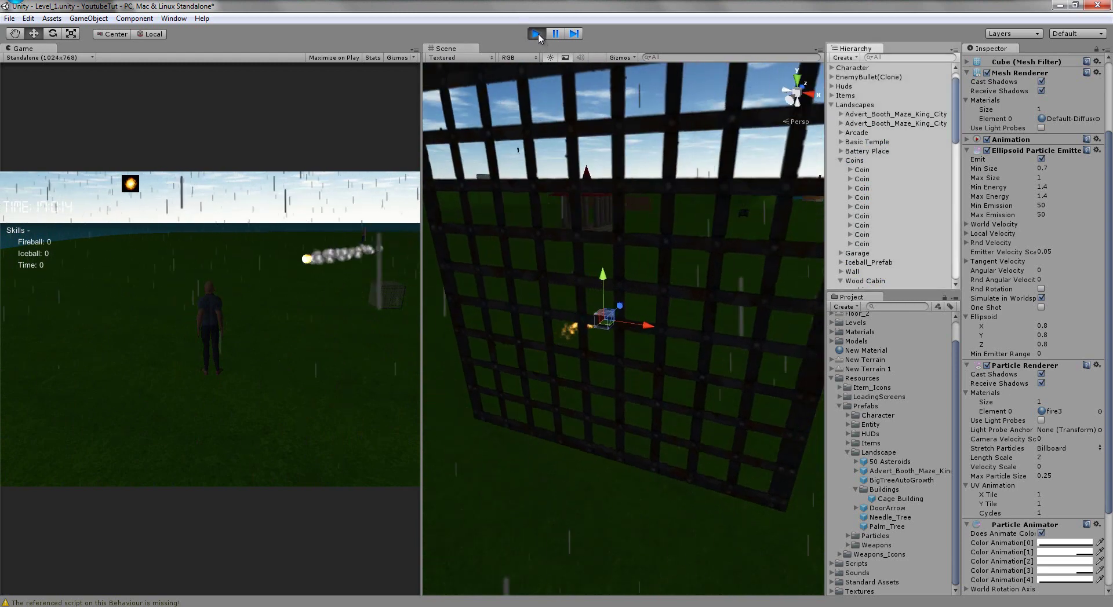
key("ctrl+p")
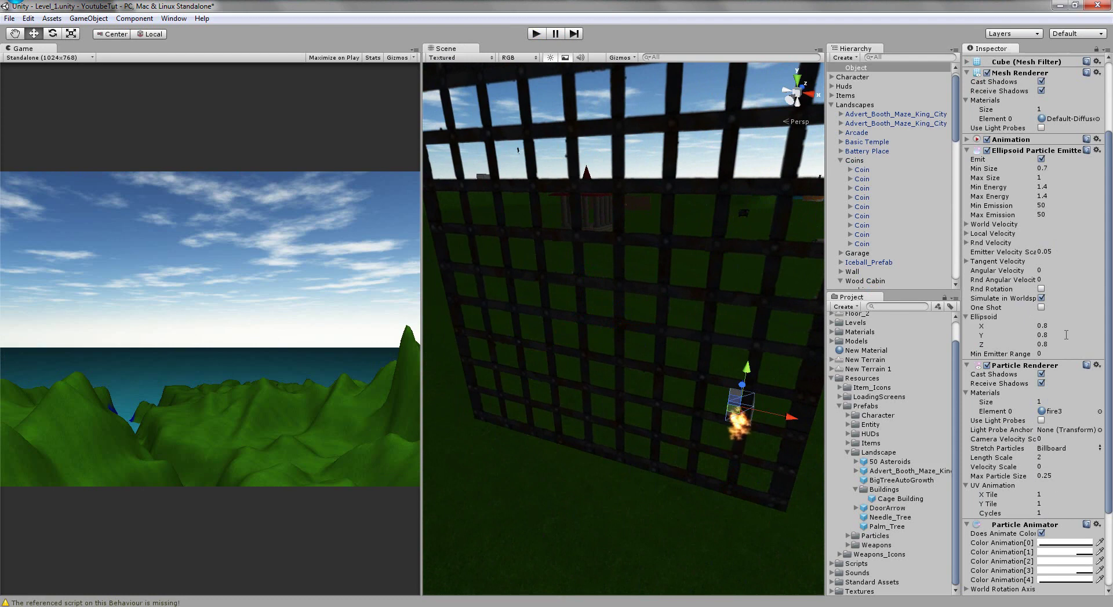
Step: Expand the emitter's Local Velocity and try a Z value of -5 while viewing the particle trail up close
scroll(1056, 346, "down", 5)
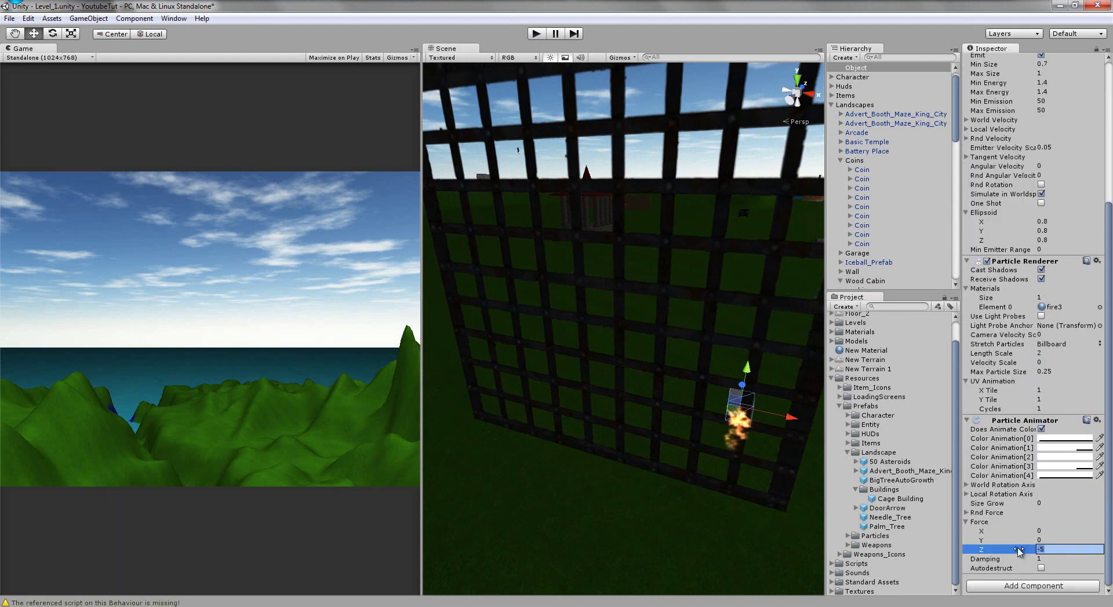
scroll(990, 257, "up", 6)
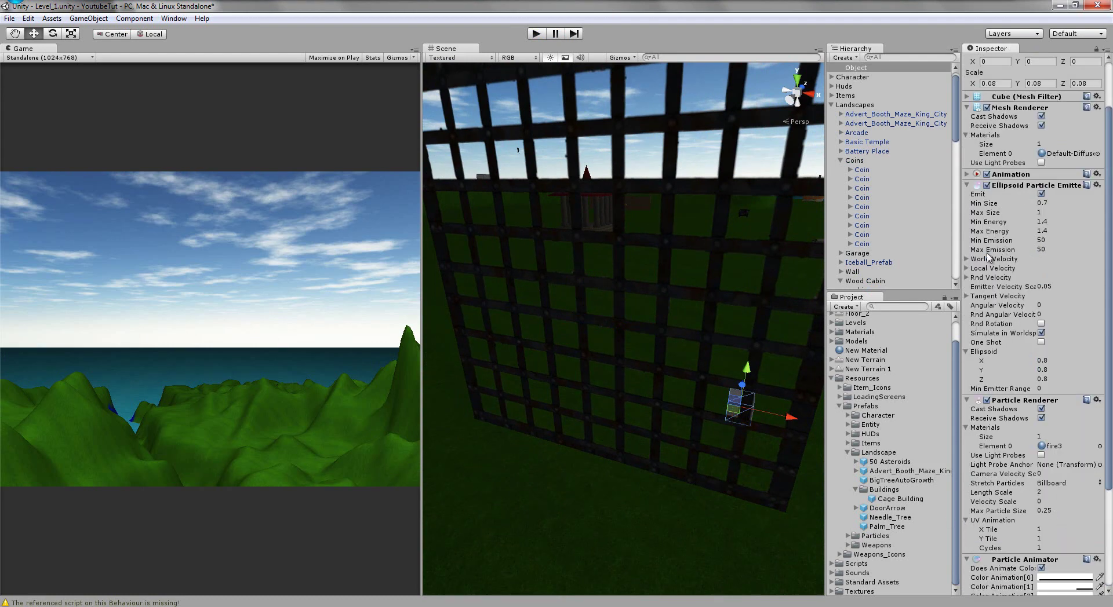
left_click(994, 269)
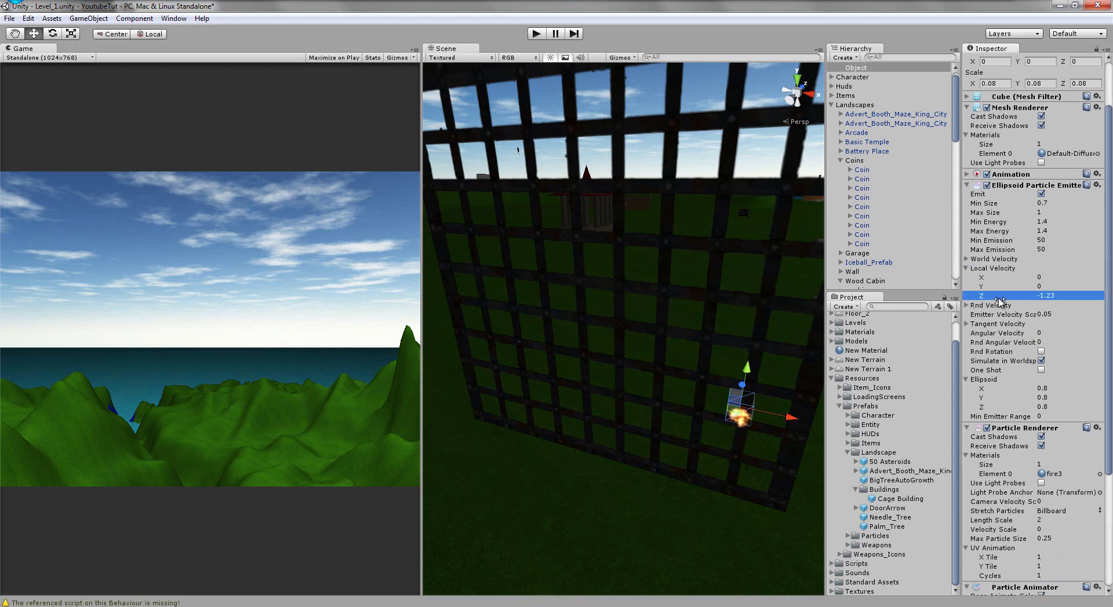
left_click_drag(800, 370, 632, 371, "alt")
middle_click_drag(632, 371, 551, 359)
left_click_drag(550, 359, 603, 357, "alt")
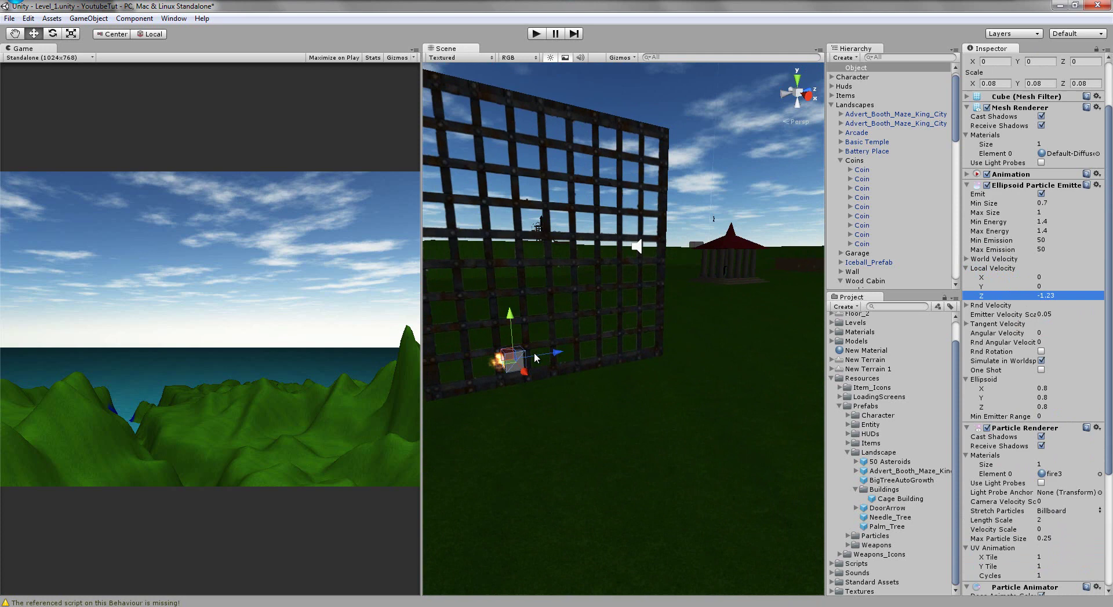
middle_click_drag(603, 356, 571, 351)
key("f")
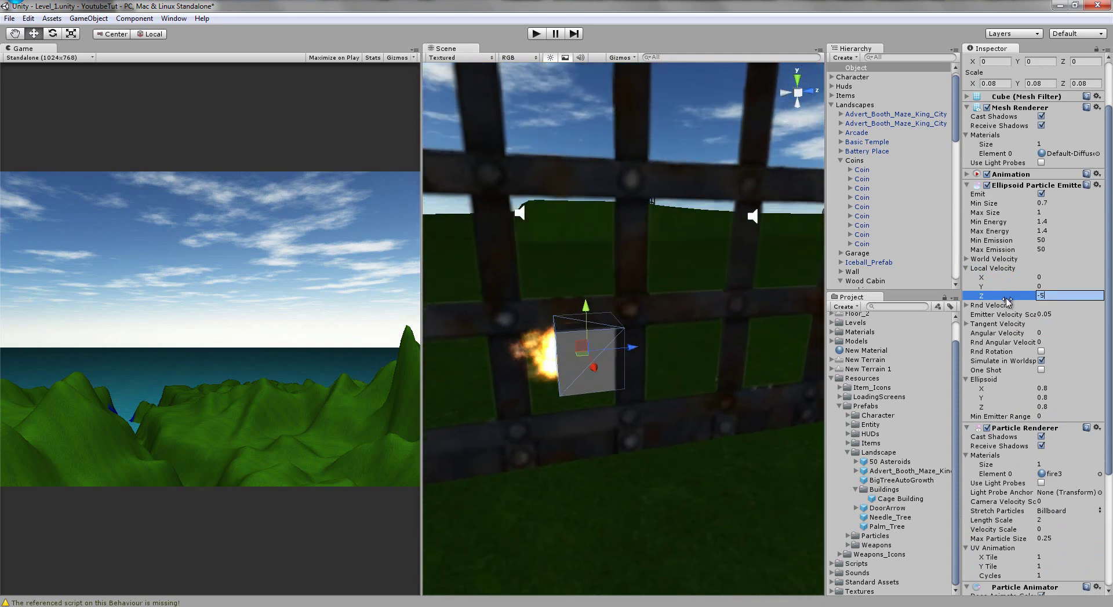
key("Return")
middle_click_drag(570, 379, 697, 379)
scroll(697, 379, "down", 4)
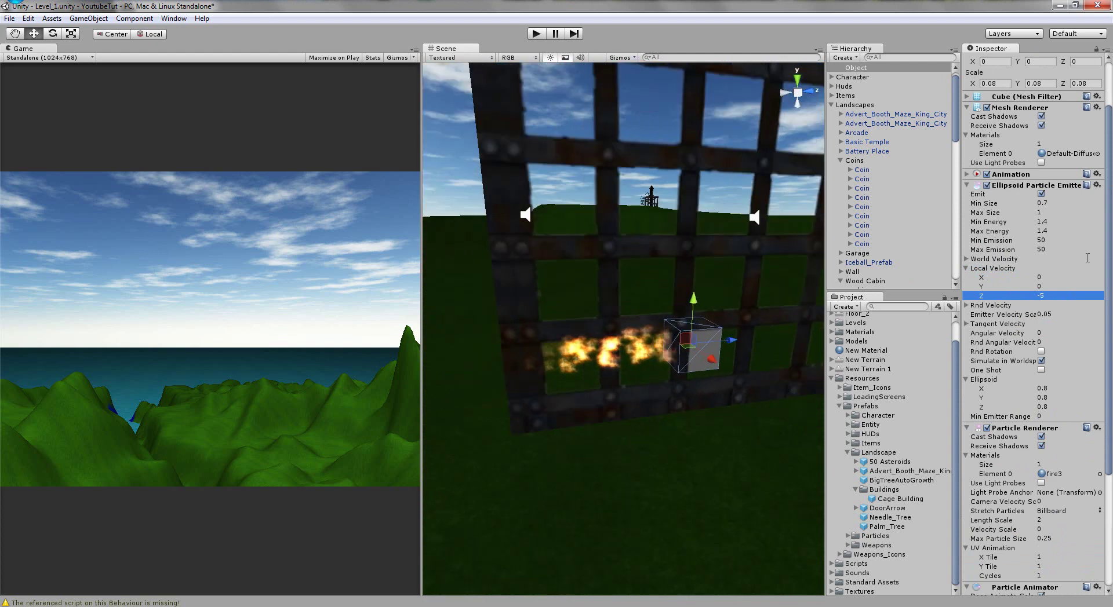
Step: Set the emitter's Local Velocity Z to -2
left_click(1094, 295)
type("-2")
key("Return")
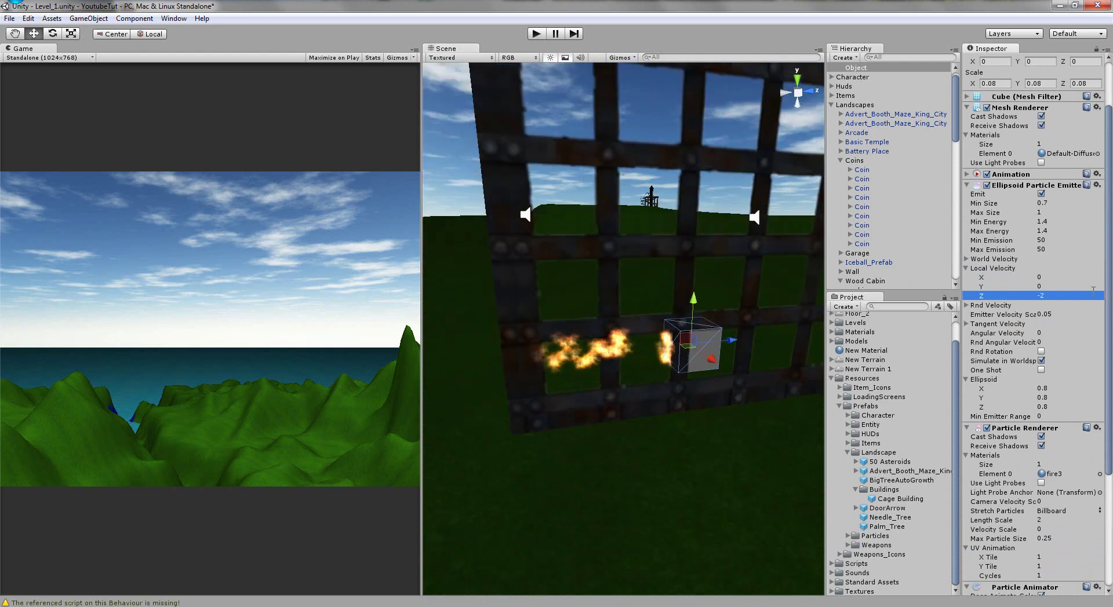
scroll(707, 270, "down", 4)
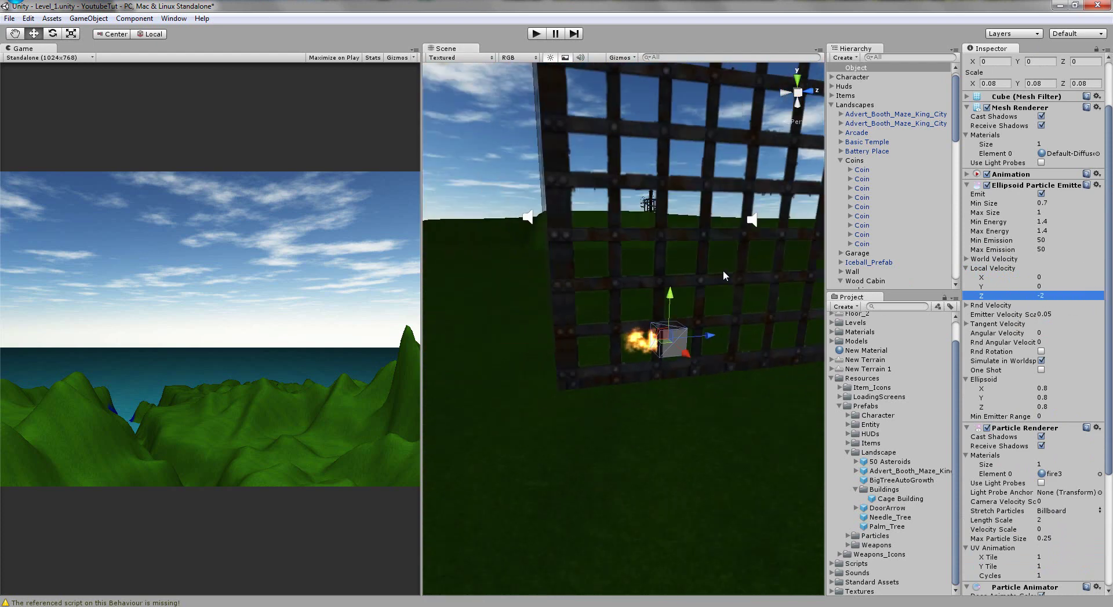
Step: Save the scene and dismiss the error dialog about moving the Bird Animation file
left_click_drag(722, 271, 872, 307, "alt")
middle_click_drag(873, 307, 945, 317)
scroll(765, 307, "down", 3)
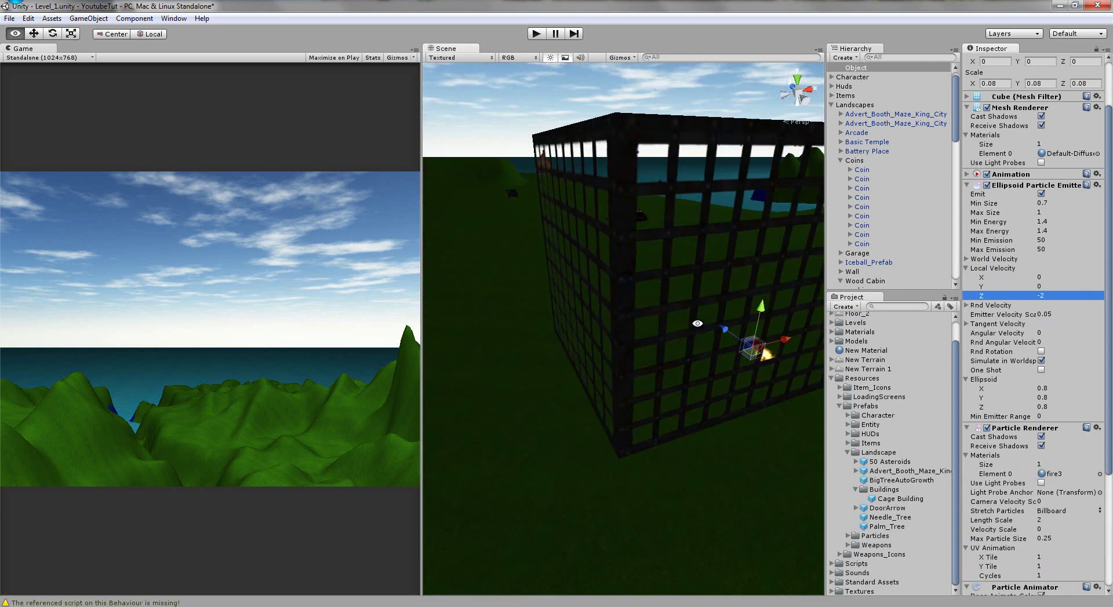
middle_click_drag(764, 307, 675, 357)
key("ctrl+s")
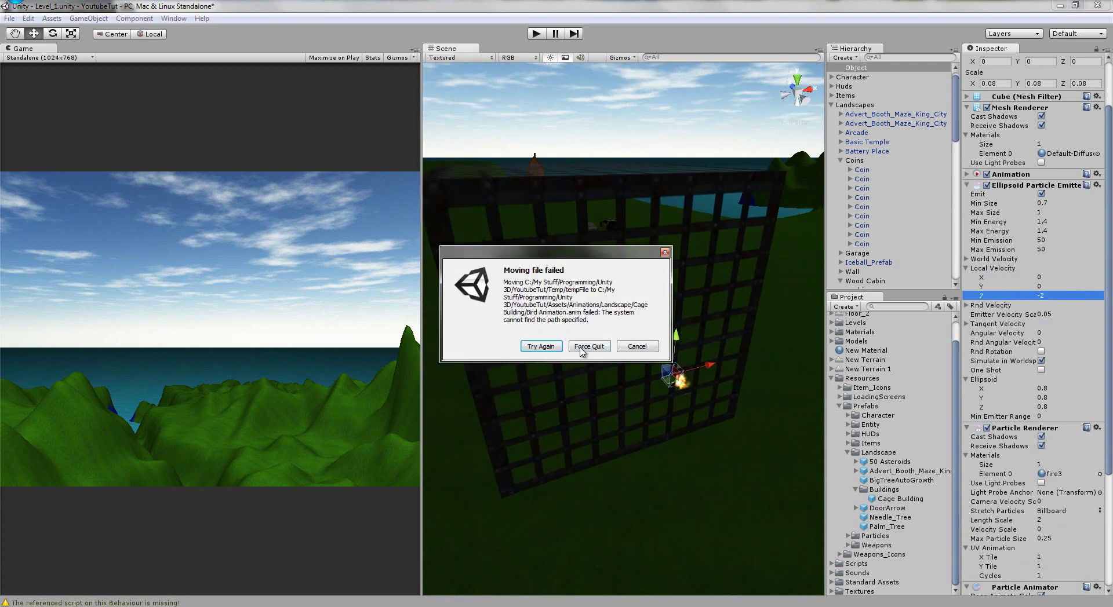
left_click(665, 253)
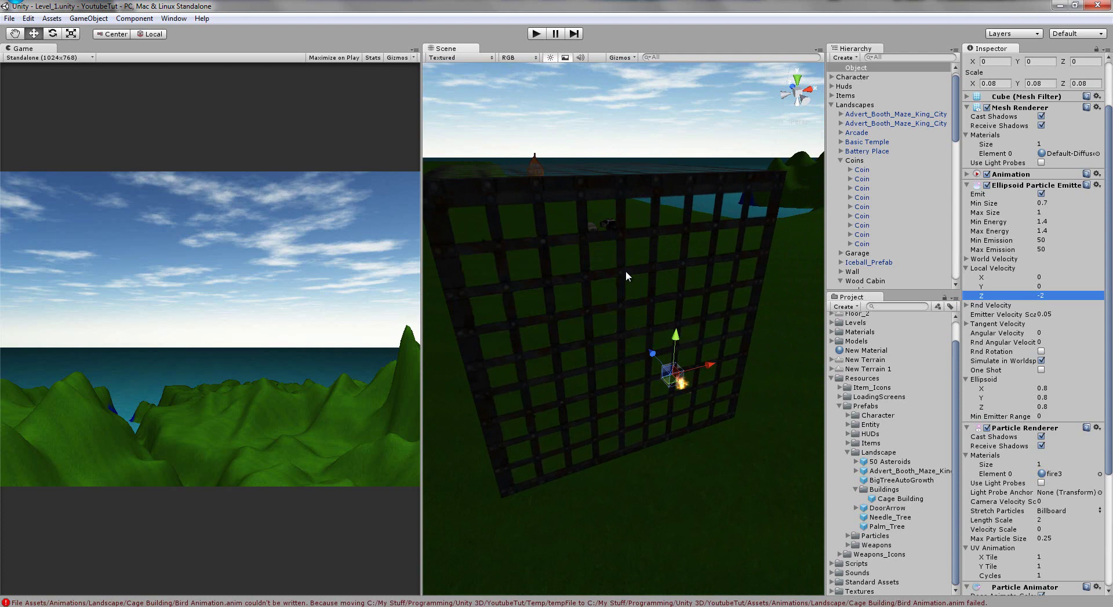
Step: Dock the Scene view in the same group as the Game view and widen it to fill the freed space
left_click_drag(444, 48, 87, 48)
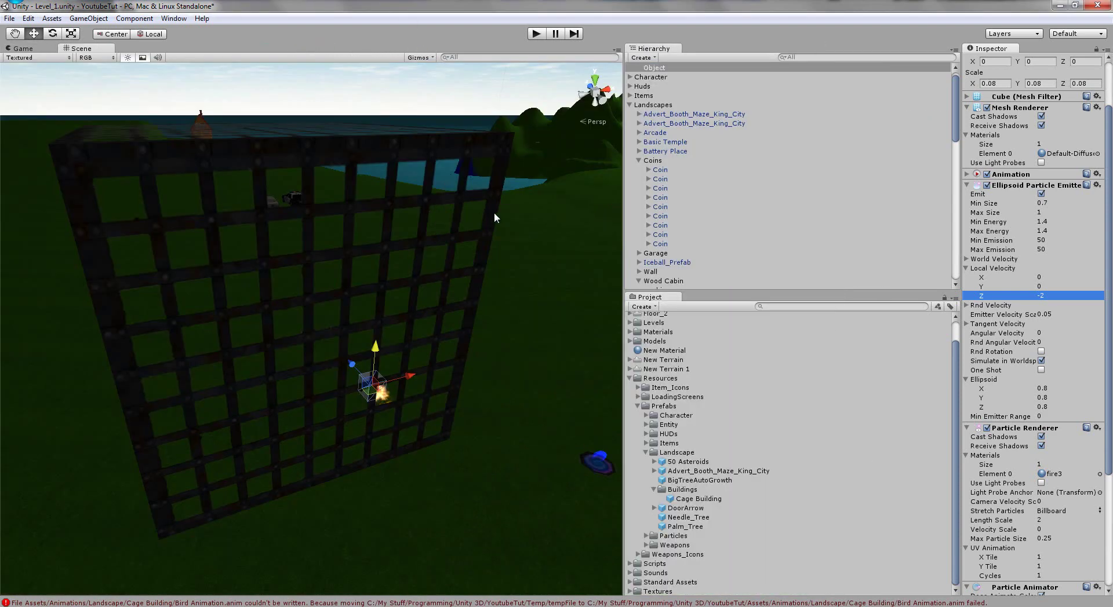
left_click_drag(622, 142, 822, 152)
middle_click_drag(665, 208, 659, 147)
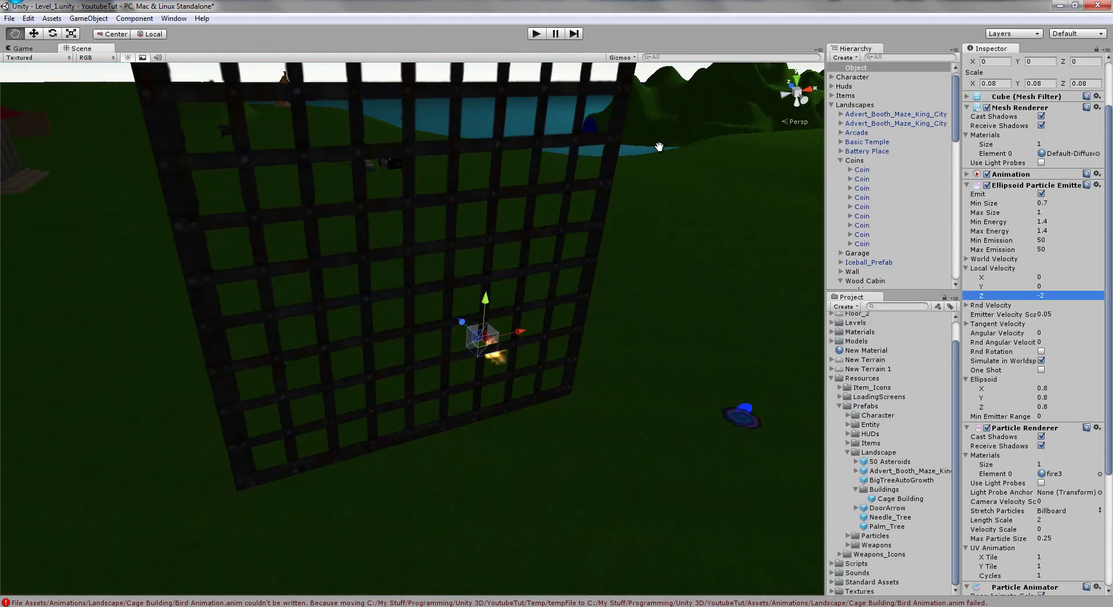
scroll(587, 268, "down", 4)
right_click_drag(586, 269, 371, 294)
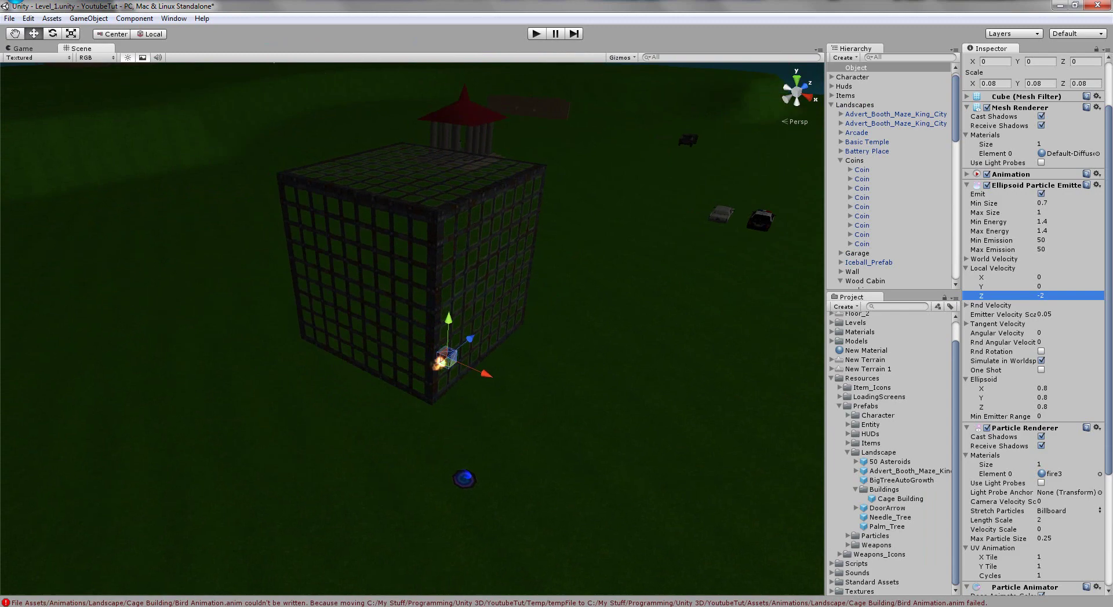
Step: Open the Console, clear its messages and close it
left_click(515, 602)
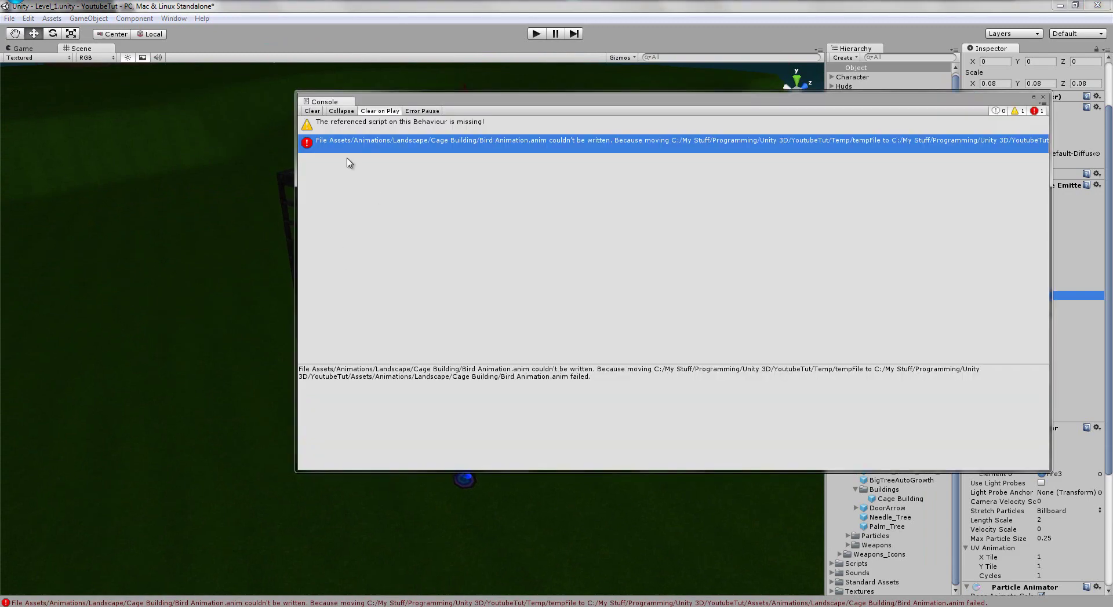
left_click(310, 112)
left_click(1042, 97)
Step: Update the Cage Building prefab in the Buildings folder with the scene's Cage Building, including its child Object
right_click_drag(571, 400, 568, 342)
scroll(854, 79, "up", 1)
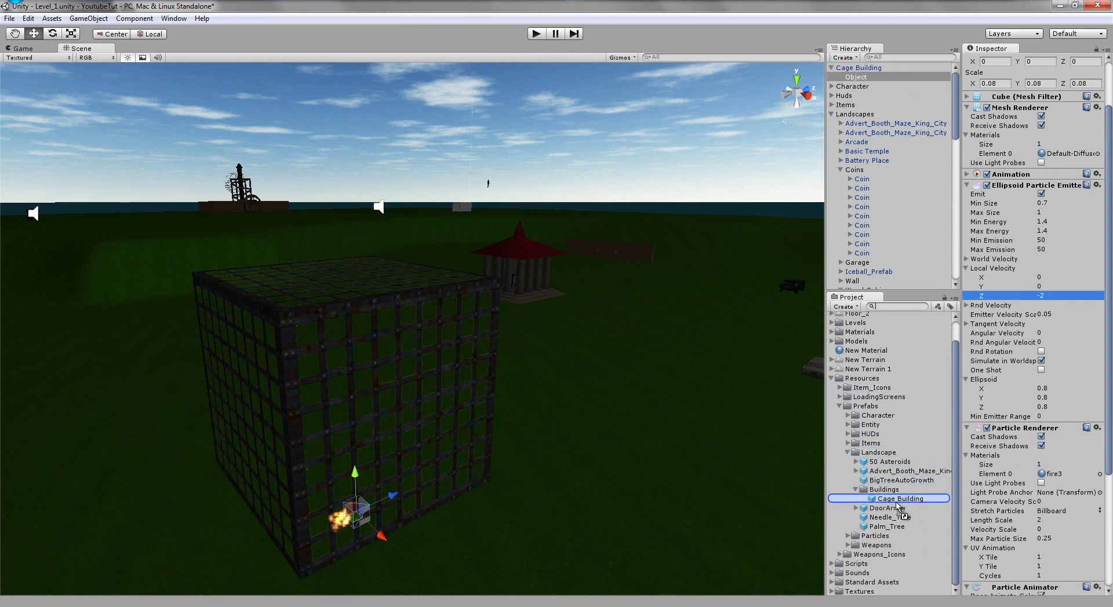
left_click_drag(898, 504, 899, 501)
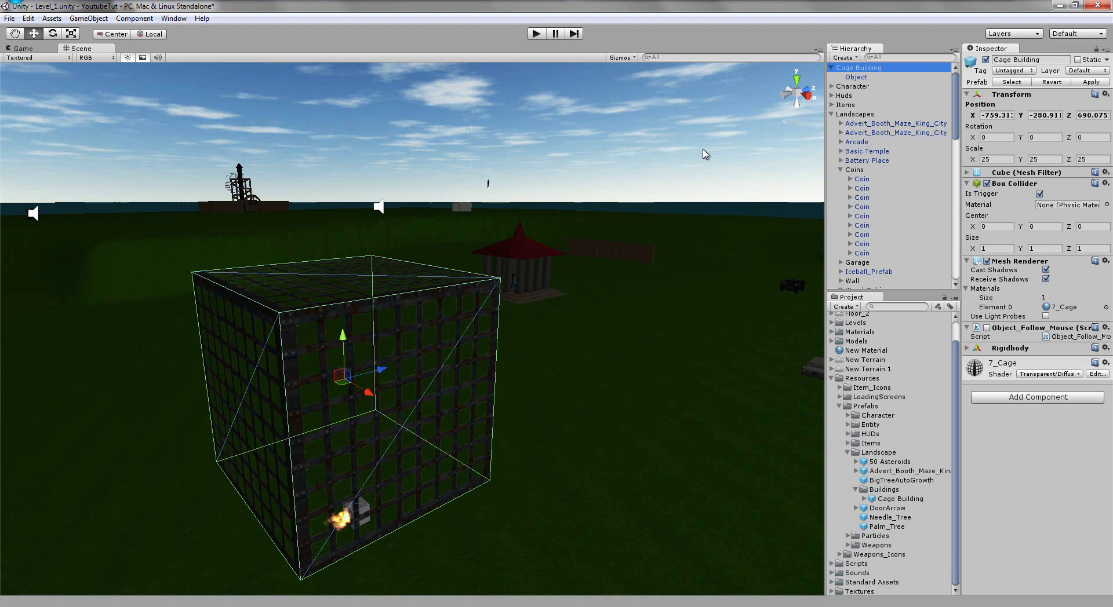
Step: Create an empty GameObject in the scene near the cage
middle_click_drag(426, 445, 468, 420)
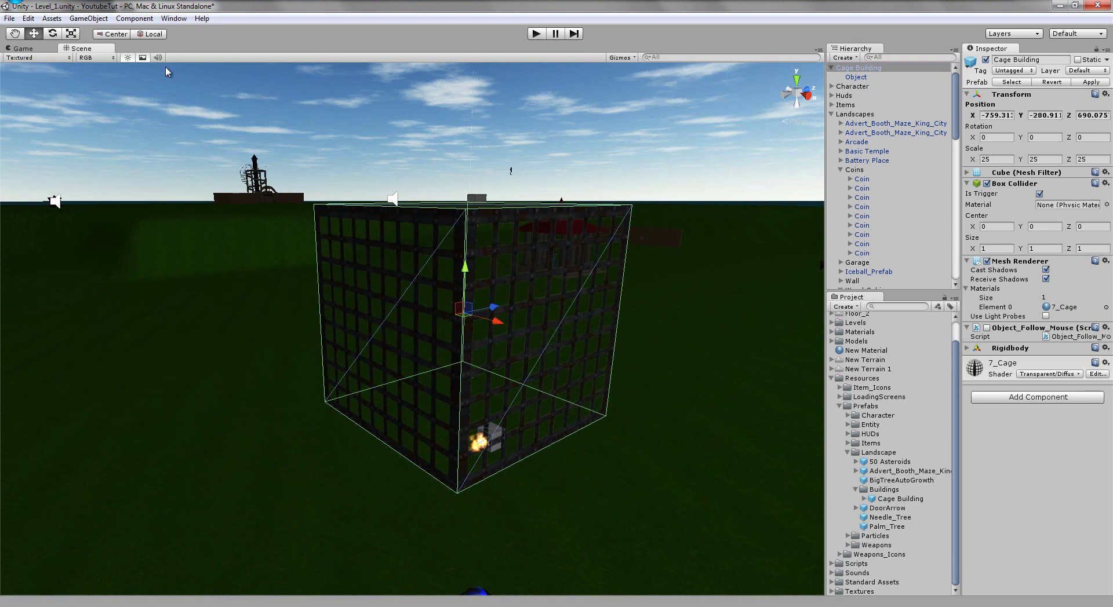
left_click(75, 18)
left_click(87, 29)
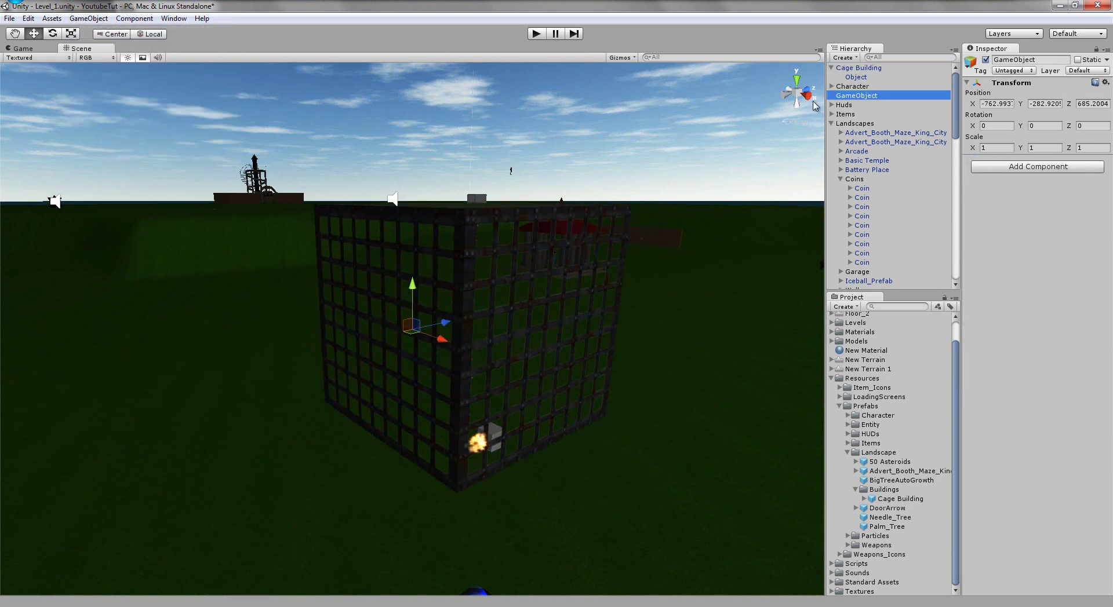
Step: Make the new empty GameObject a child of Cage Building and set its local position to 0, 0, 0
left_click_drag(874, 72, 875, 70)
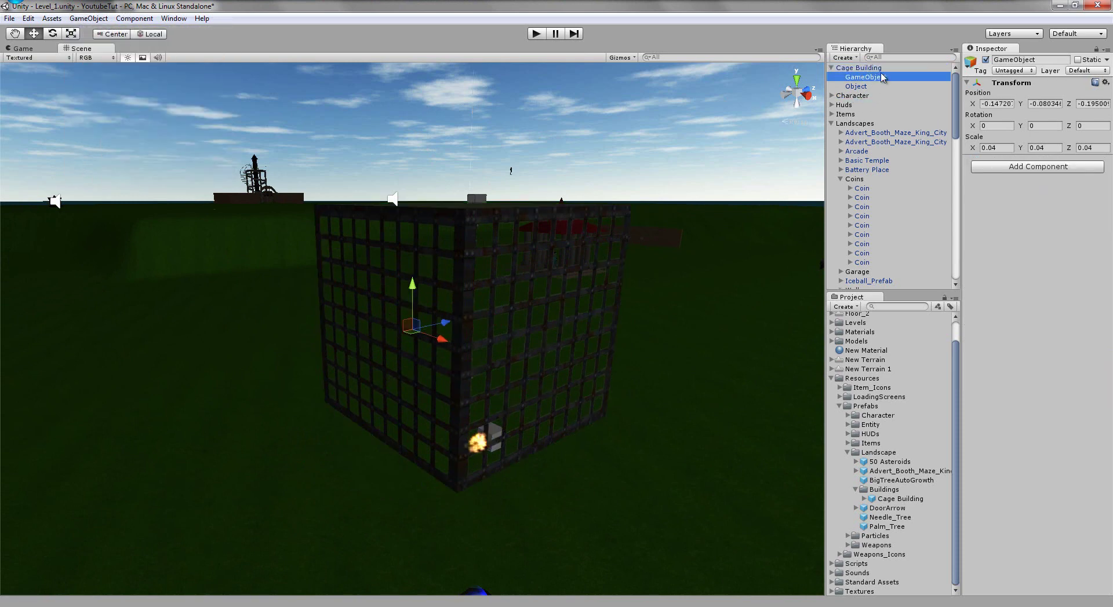
left_click(995, 103)
type("0")
key("Tab")
type("0")
key("Tab")
type("0")
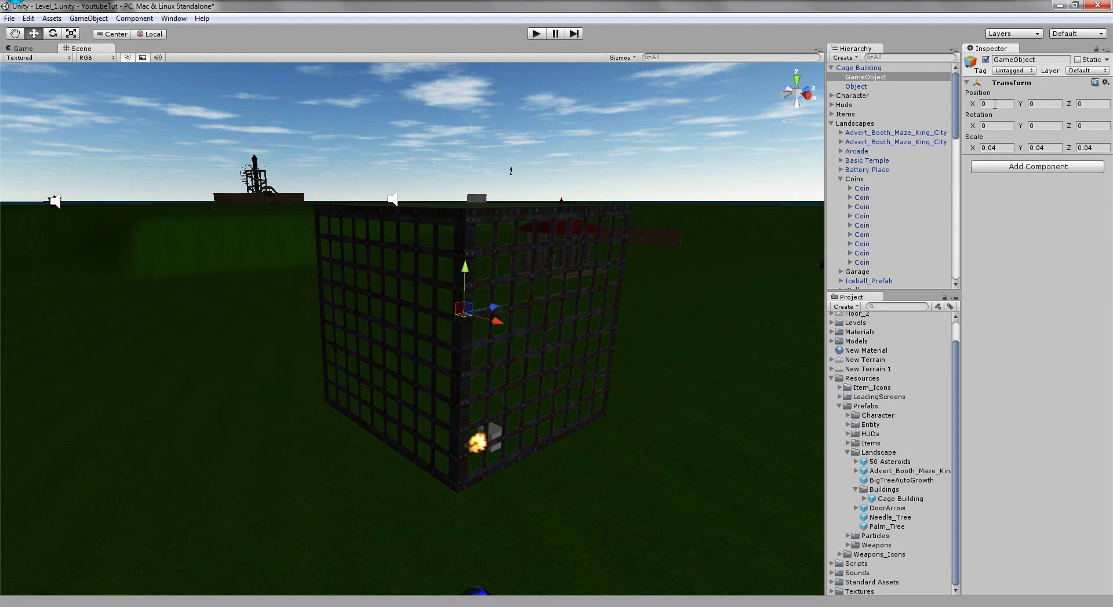
Step: Try a Y position of -15 for the child GameObject to lower it within the cage
left_click_drag(329, 432, 523, 381, "alt")
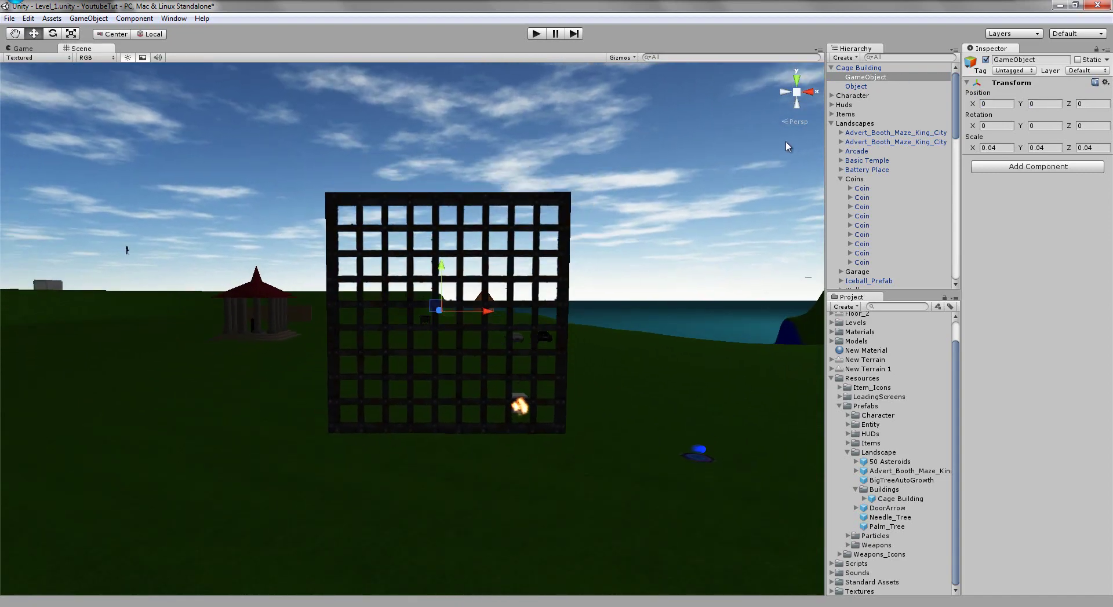
left_click(786, 93)
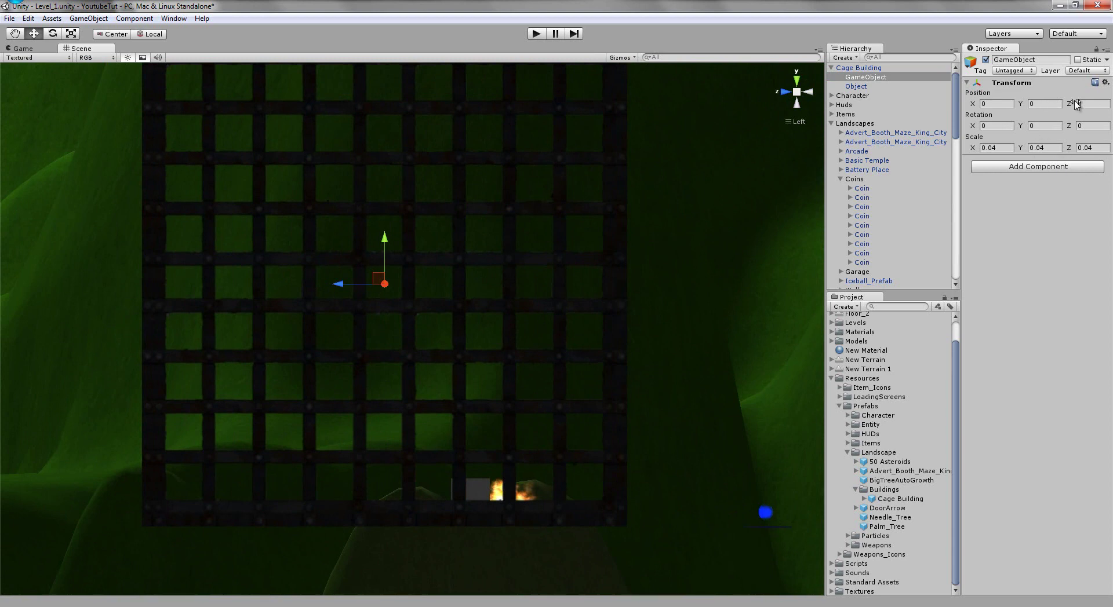
left_click(872, 69)
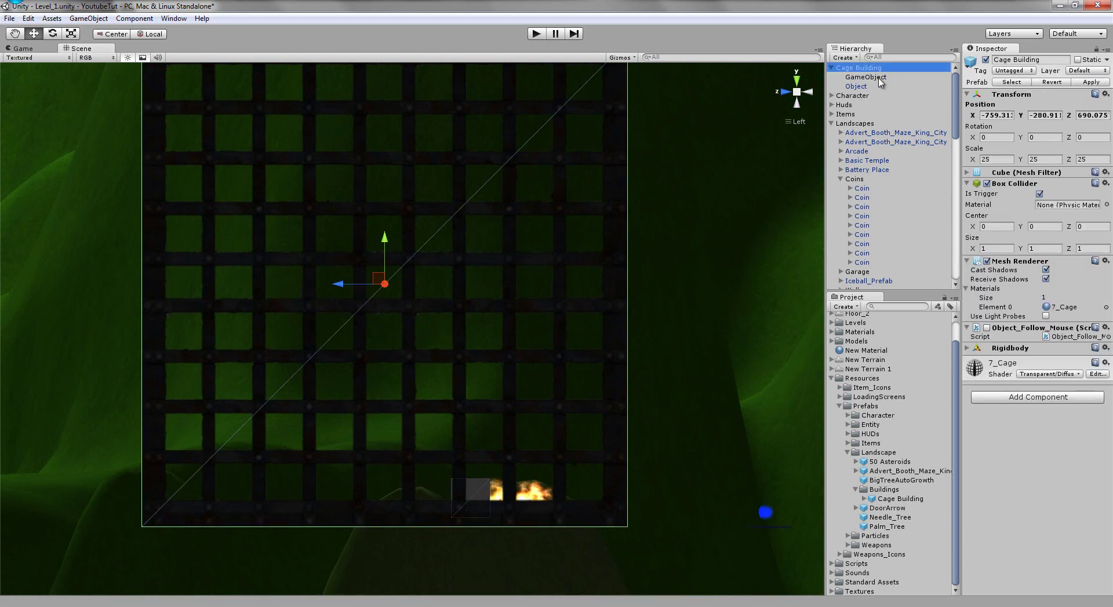
left_click(879, 78)
left_click(1059, 106)
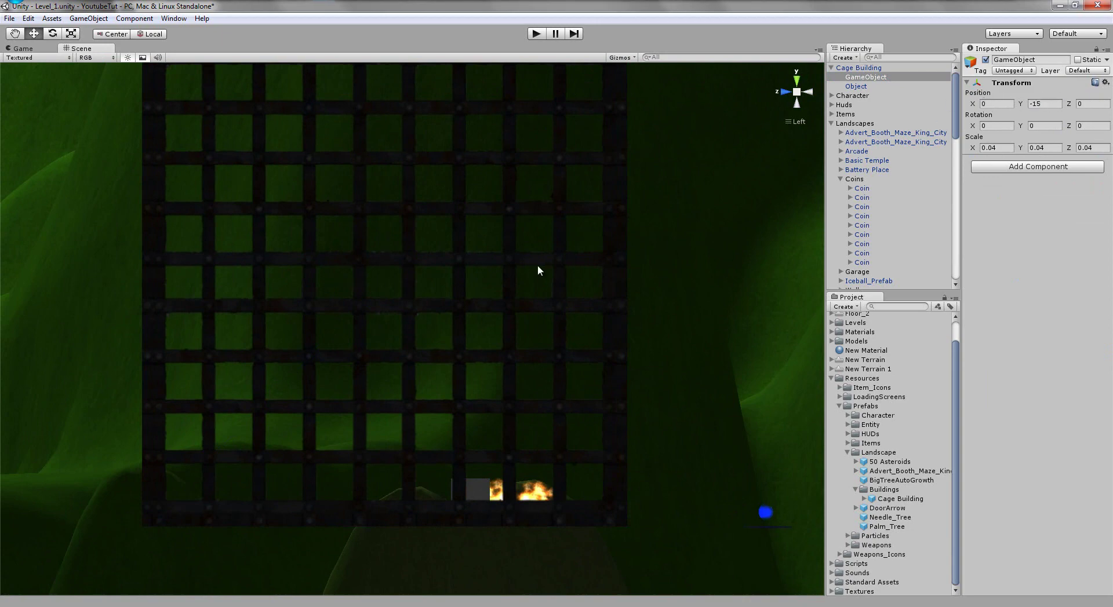
scroll(537, 270, "down", 10)
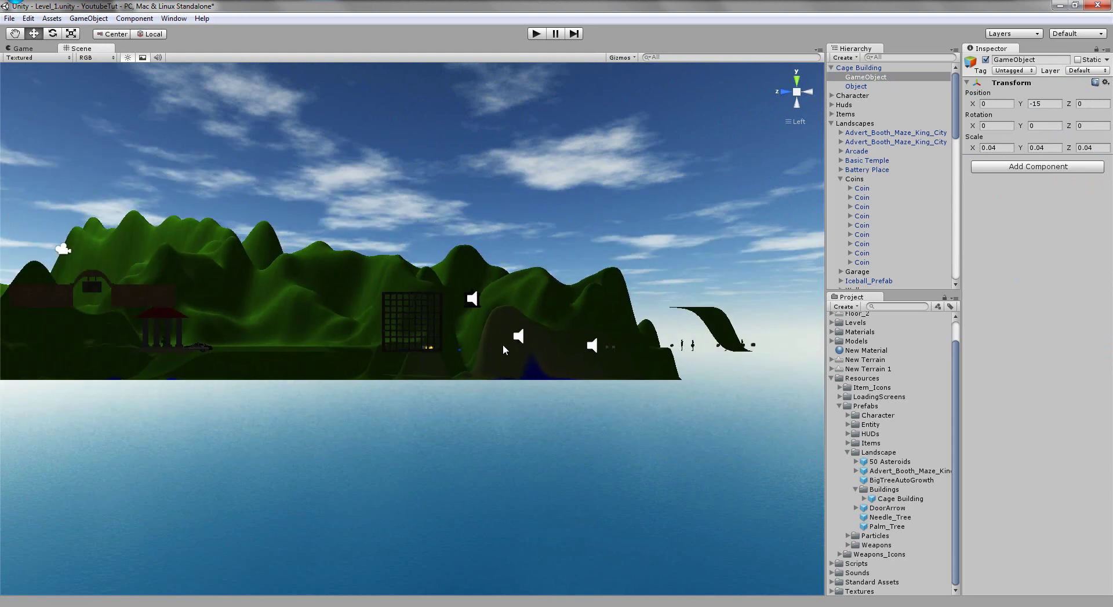
scroll(503, 344, "down", 10)
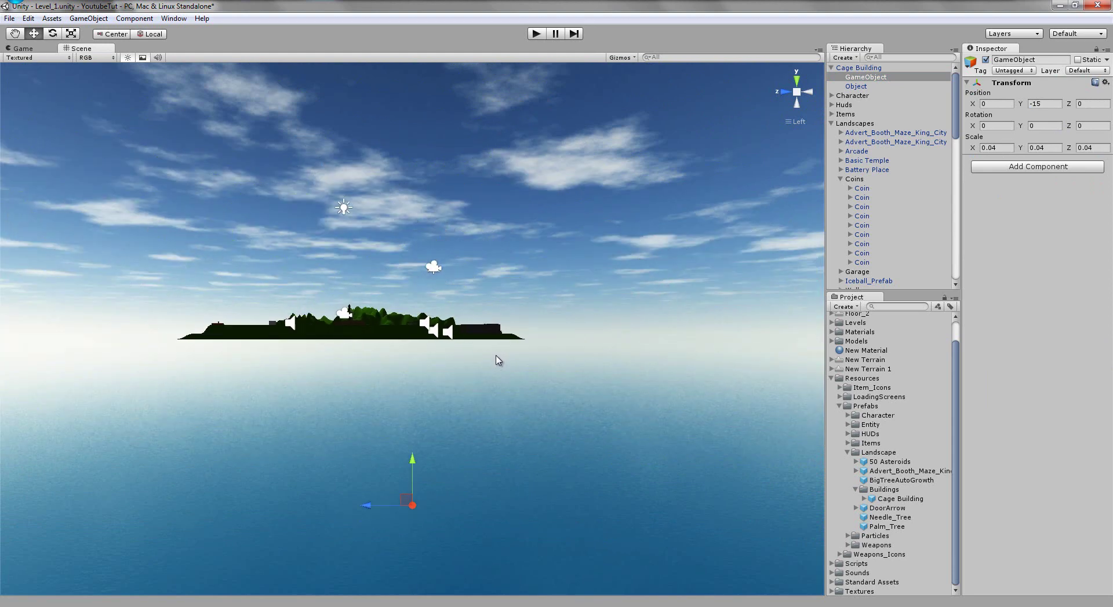
Step: Set the child GameObject's Y position to -0.5 so it sits at the centre of the cage's base
scroll(532, 346, "up", 5)
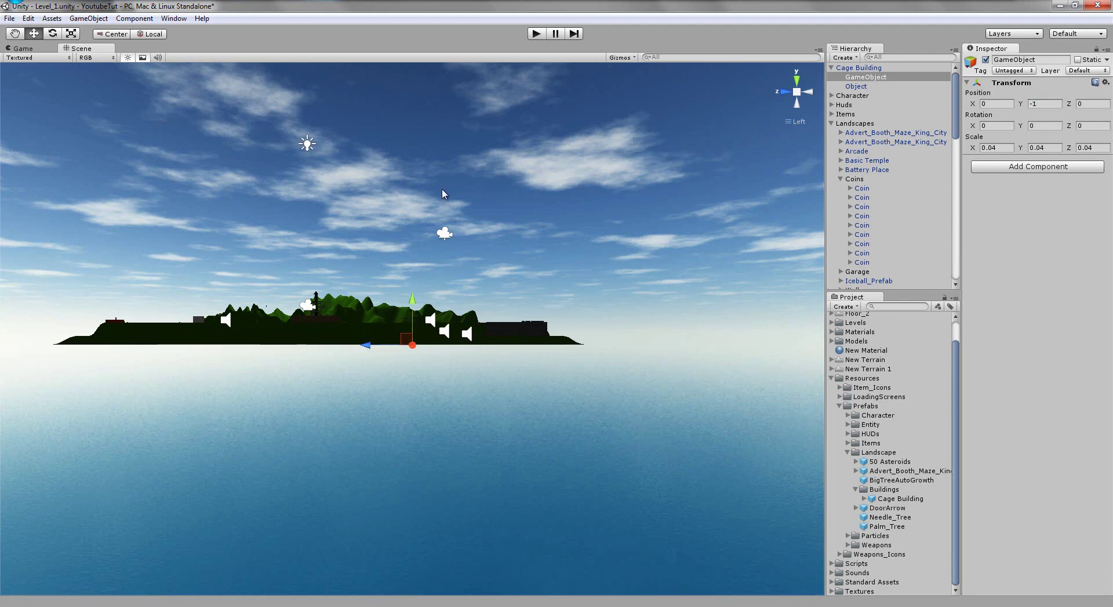
key("f")
middle_click_drag(484, 339, 490, 545)
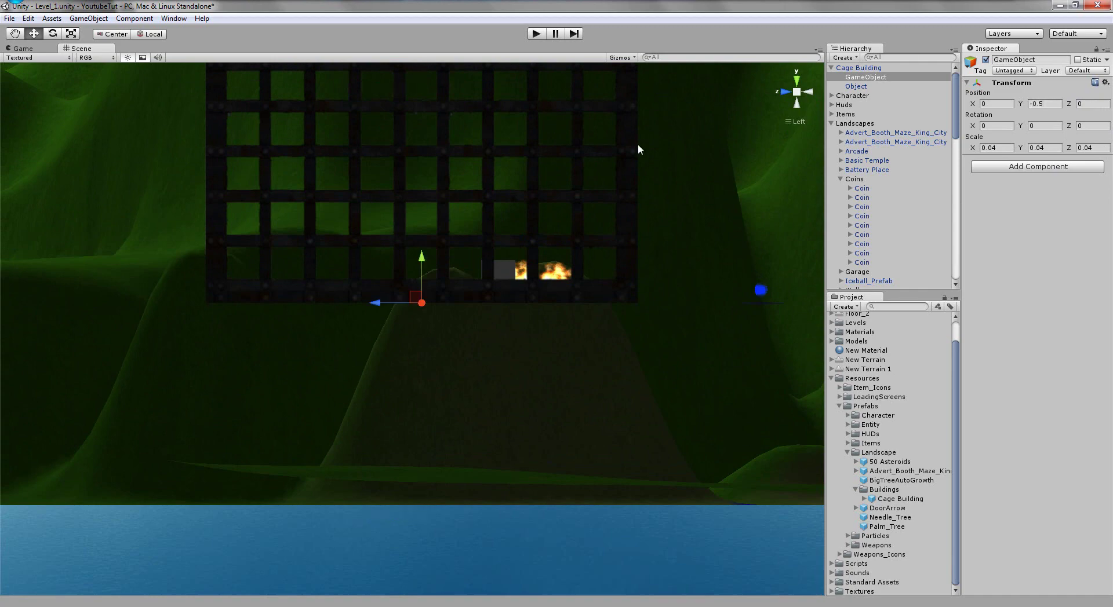
middle_click_drag(637, 146, 601, 431)
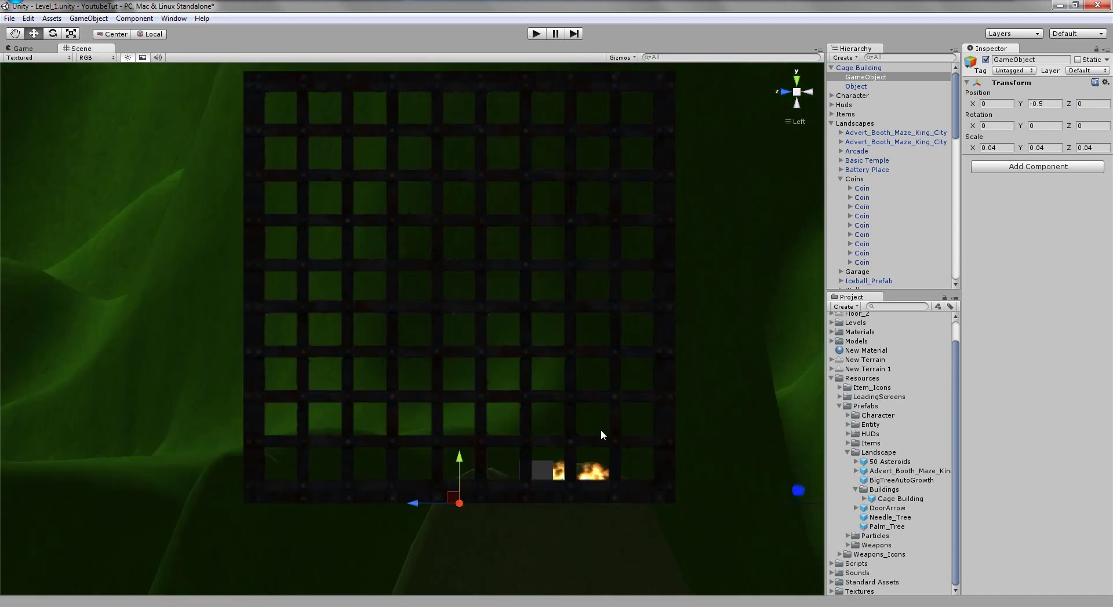
Step: Add the Ellipsoid Particle Emitter, Particle Animator and Particle Renderer components to the child GameObject
left_click(799, 91)
left_click_drag(618, 327, 121, 382, "alt")
scroll(484, 492, "down", 10)
left_click_drag(537, 524, 600, 521, "alt")
left_click(1020, 167)
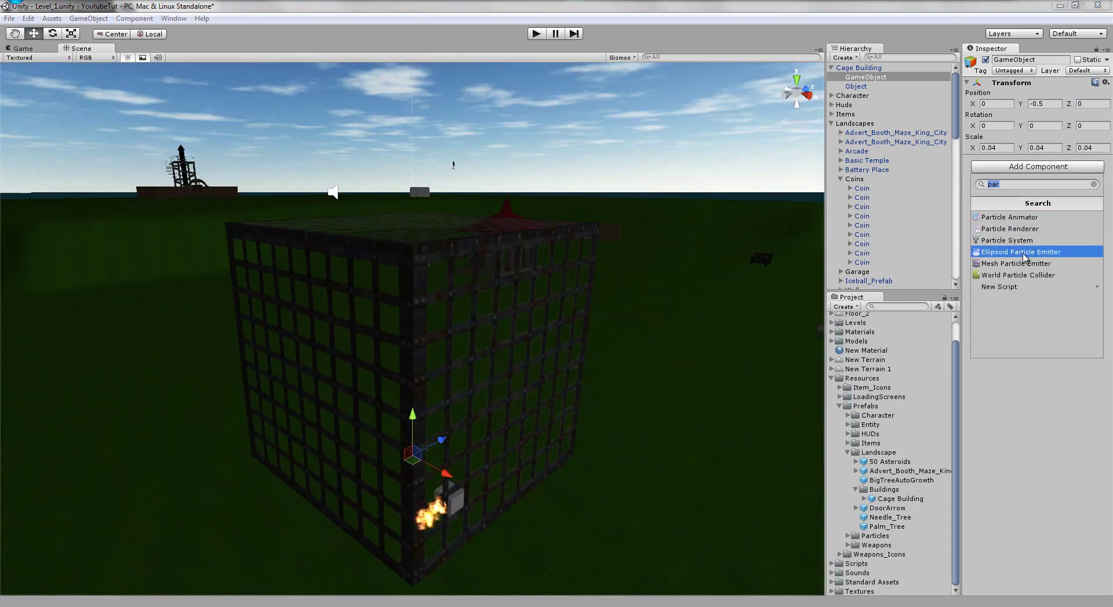
left_click(1020, 227)
left_click(1034, 412)
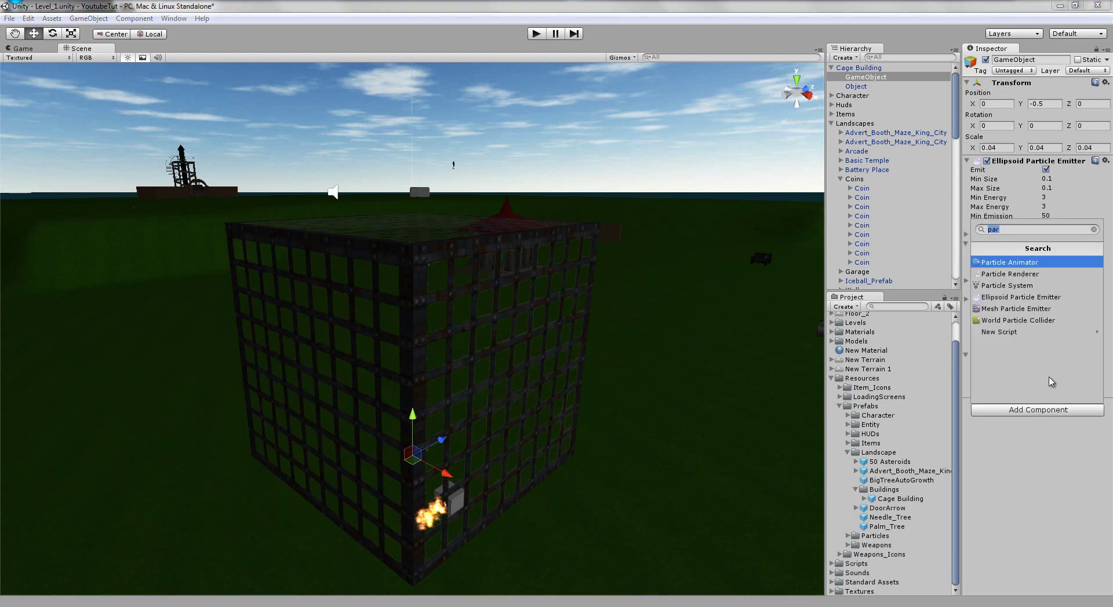
left_click(1043, 264)
left_click(1025, 569)
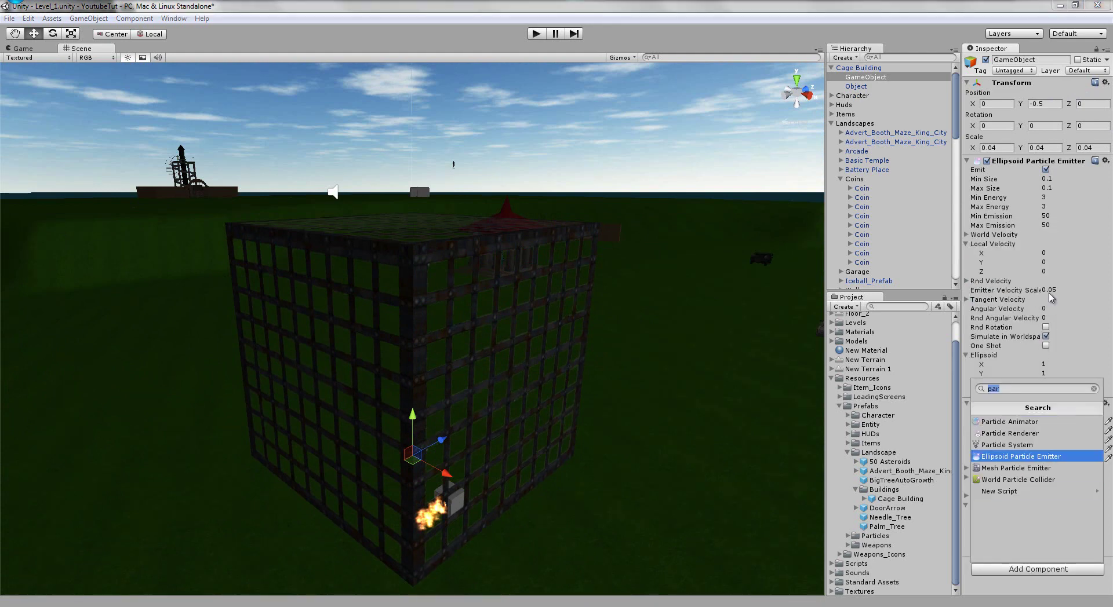
left_click(1031, 430)
Step: Assign the Smoke1 material to Element 0 of the Particle Renderer
scroll(1032, 423, "down", 5)
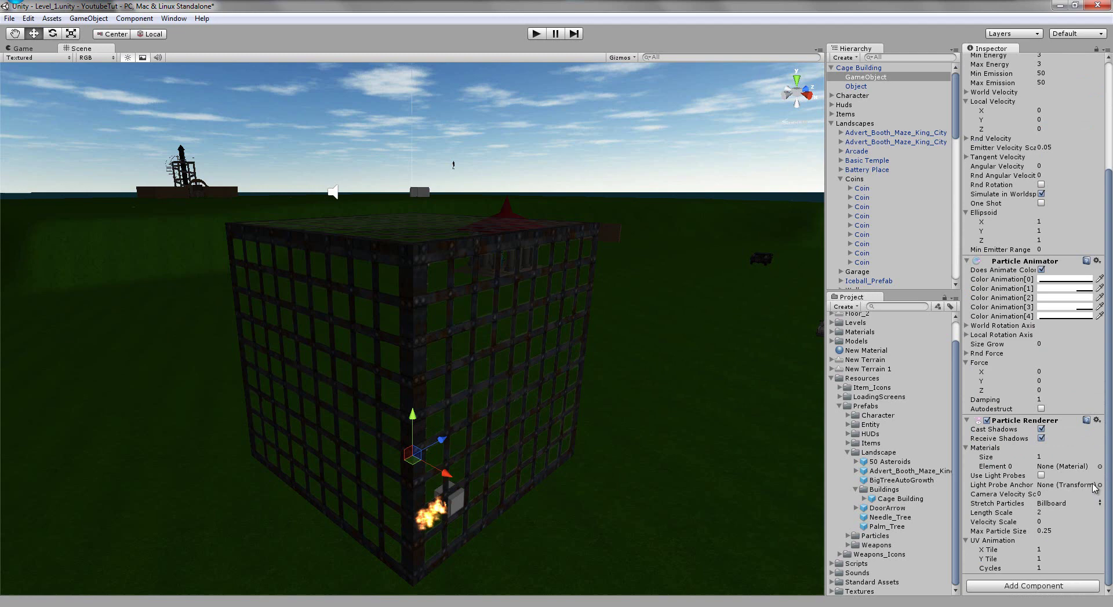
left_click(1099, 466)
type("smoke")
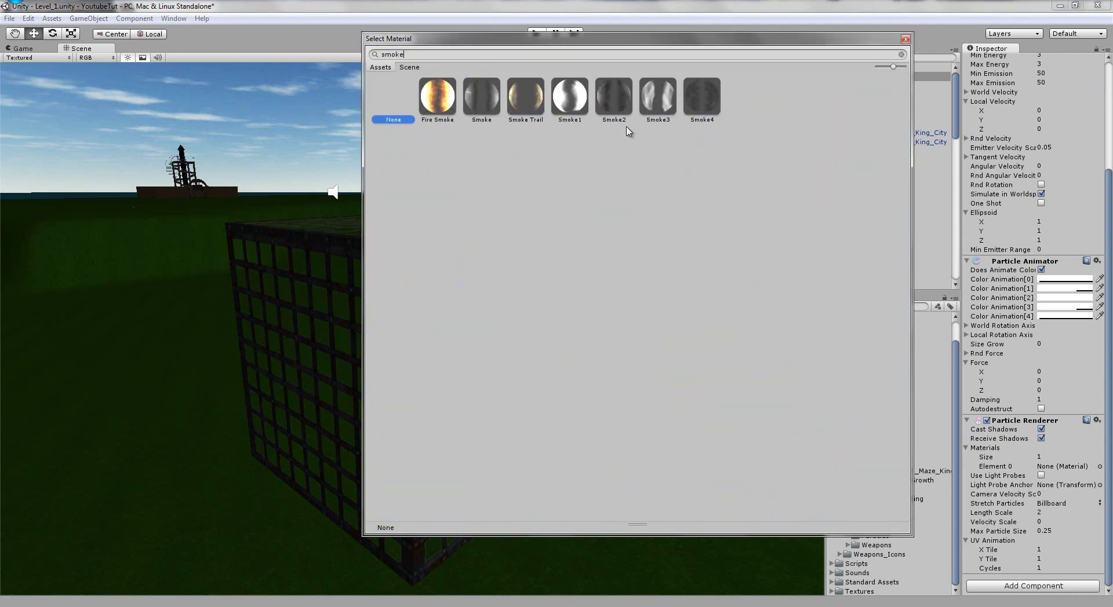
double_click(567, 104)
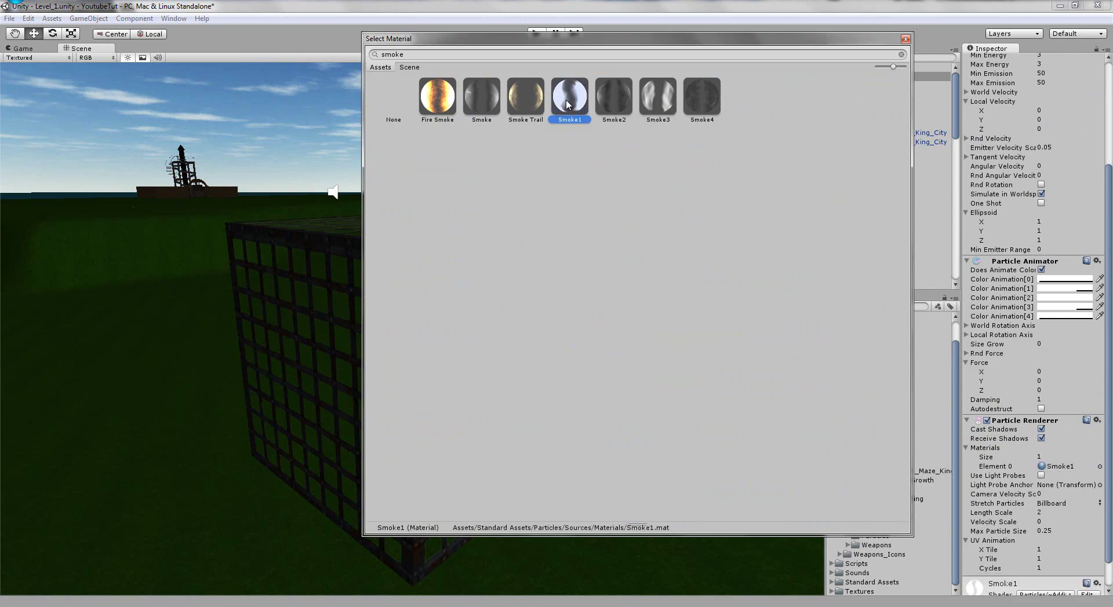
scroll(588, 452, "up", 5)
left_click_drag(588, 452, 533, 439, "alt")
left_click(1099, 467)
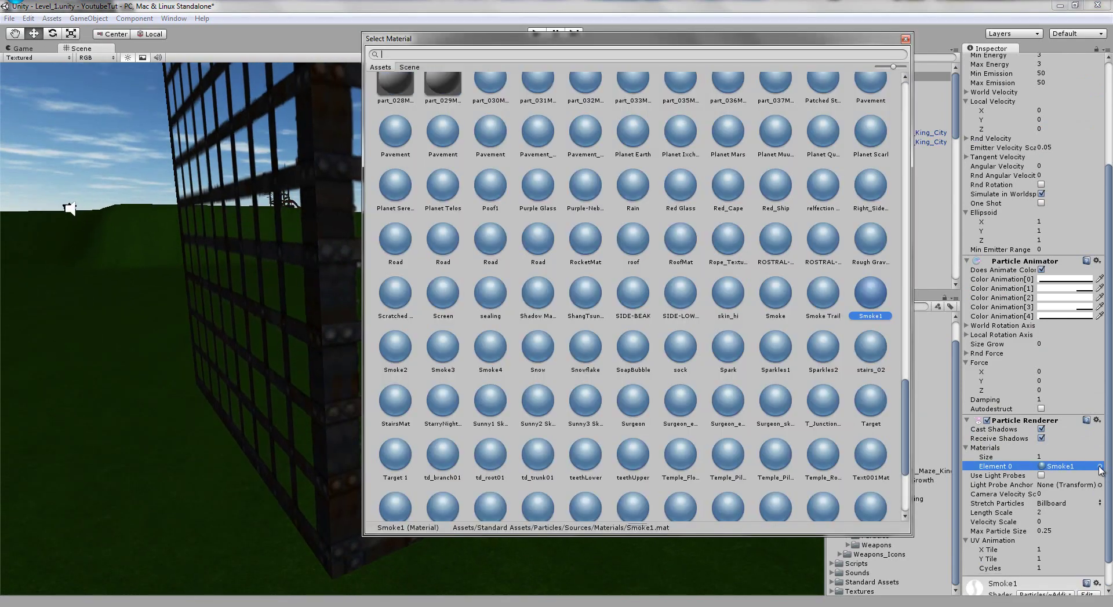
type("dirt")
key("BackSpace")
key("BackSpace")
key("BackSpace")
key("BackSpace")
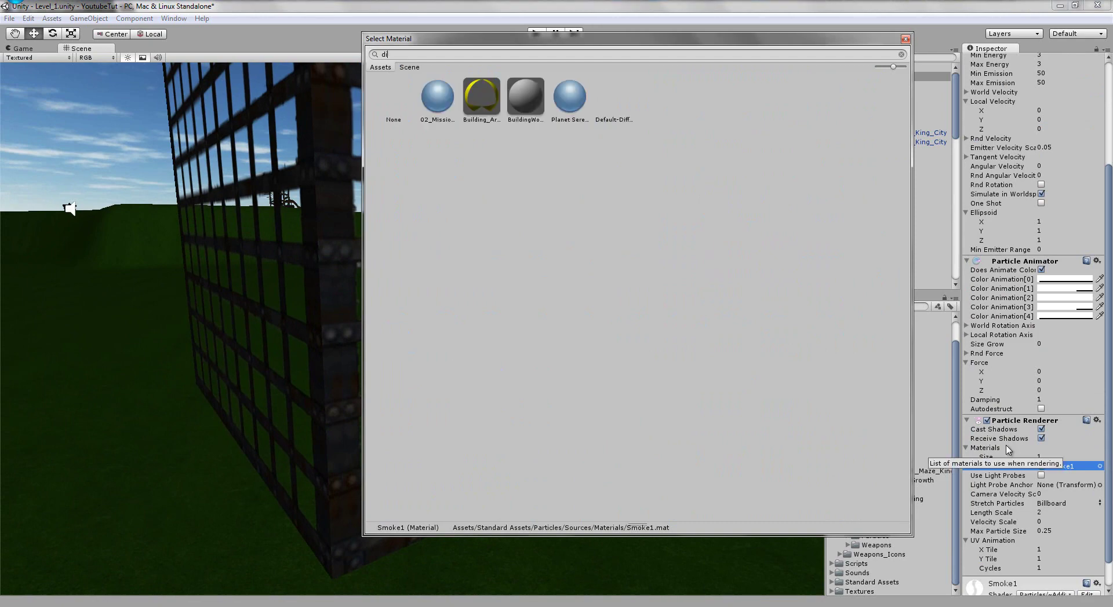
key("Escape")
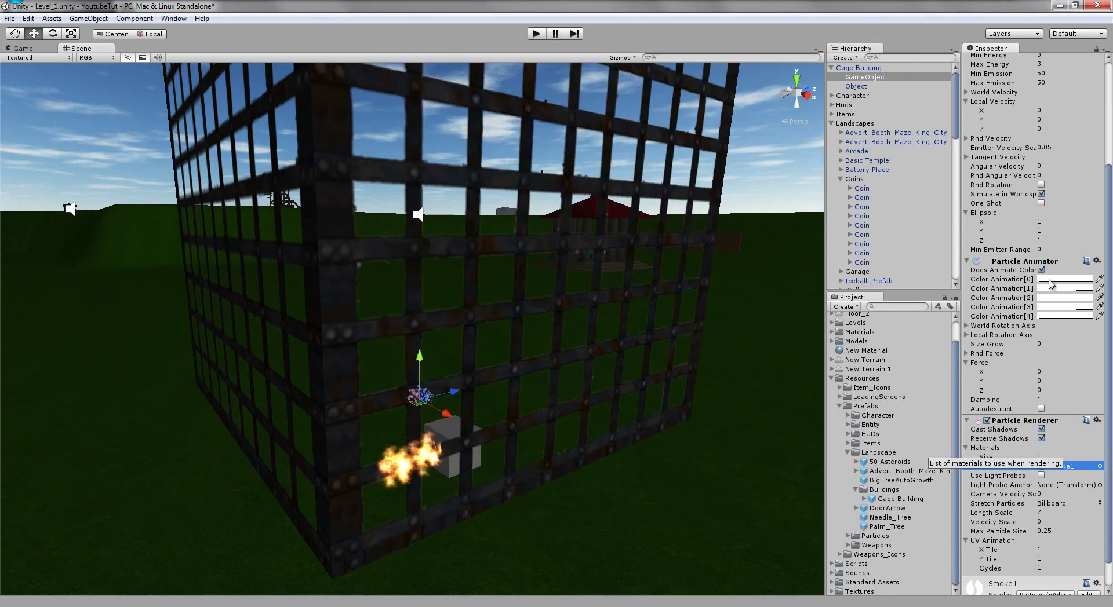
Step: Set the Particle Animator's Color Animation[0] to dark red (RGB 66, 15, 15) and Color Animation[1] to bright green (RGB 18, 238, 0)
left_click(1052, 288)
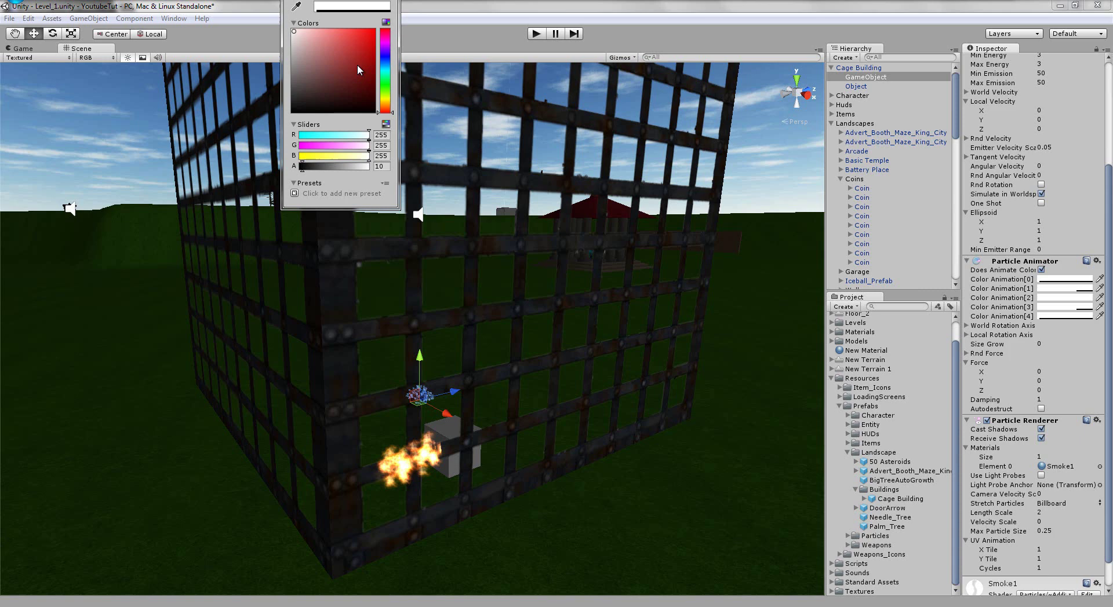
left_click_drag(357, 64, 353, 90)
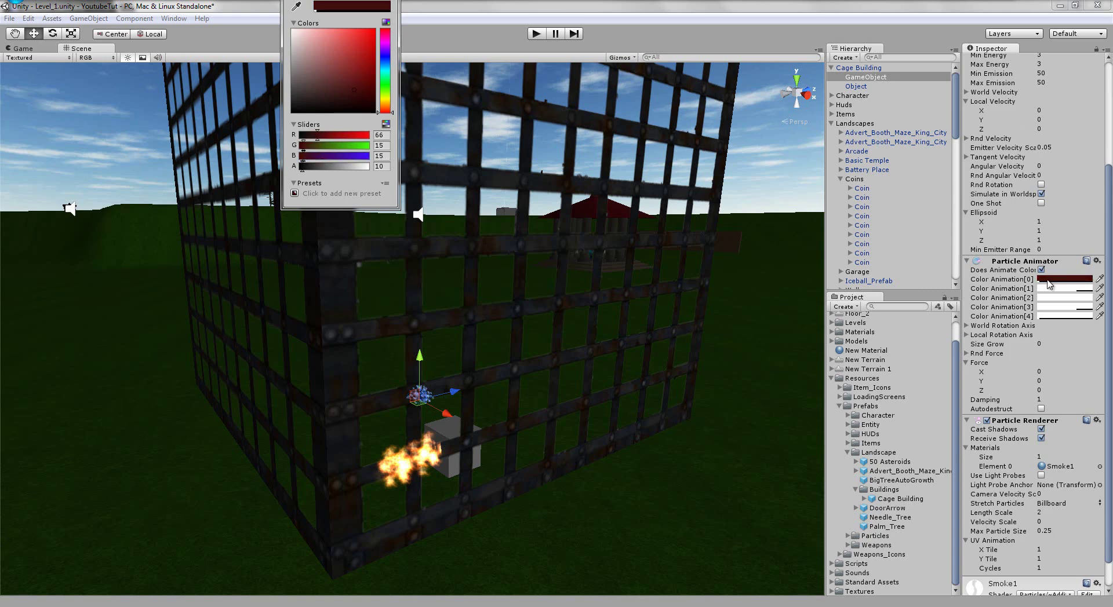
left_click(1041, 289)
left_click(385, 85)
left_click(372, 36)
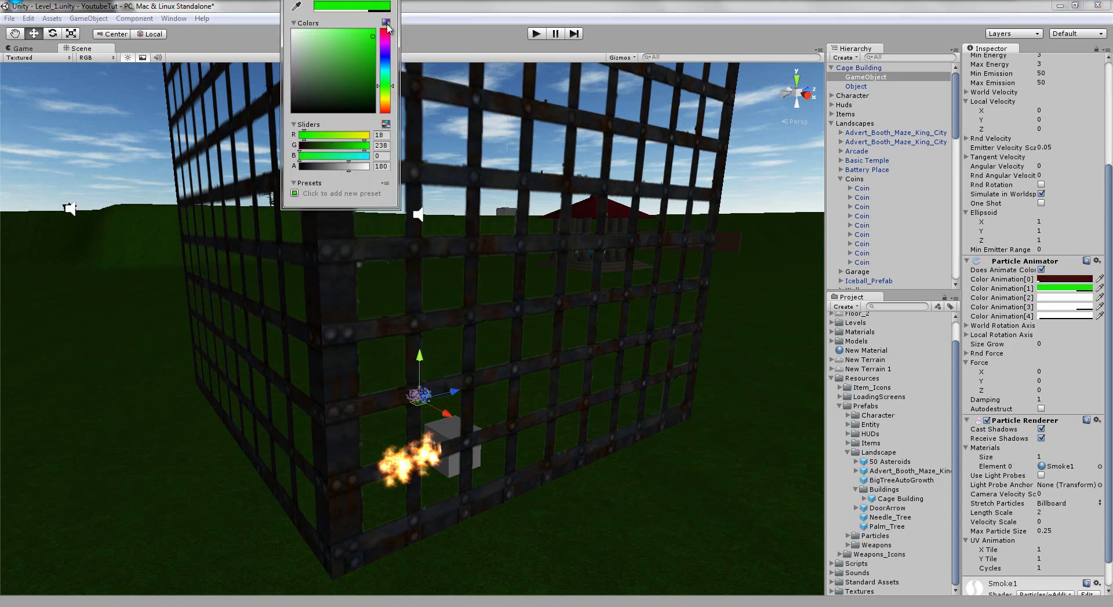
Step: Set the remaining Particle Animator colours: Color Animation[2] muted brown (RGB 98, 63, 63), [3] cyan and [4] black
left_click(1050, 298)
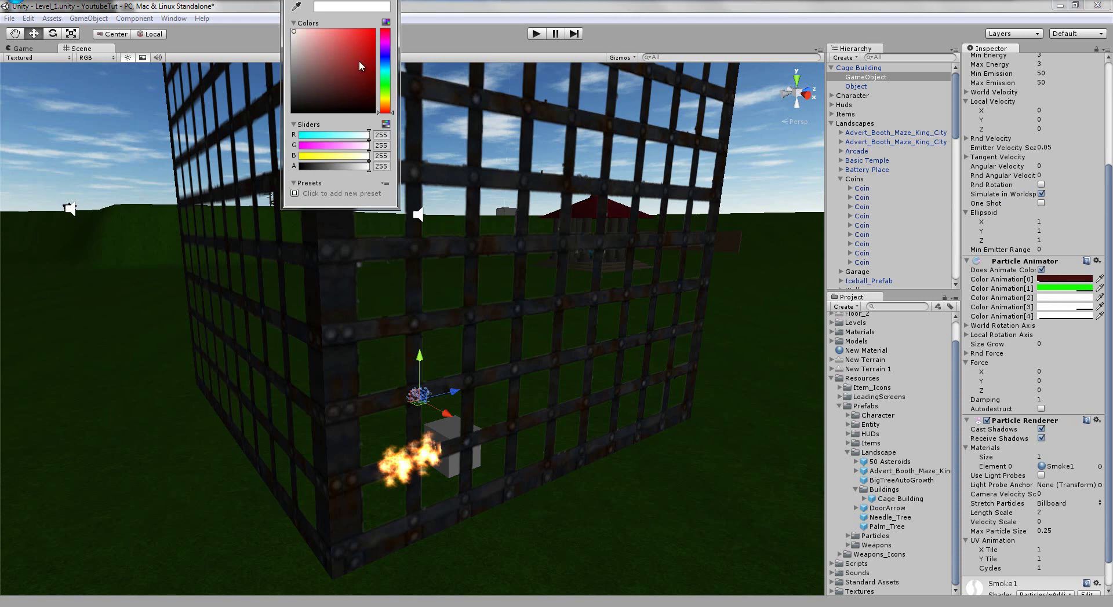
mouse_move(359, 61)
left_mouse_down()
mouse_move(336, 85)
mouse_move(322, 79)
left_mouse_up()
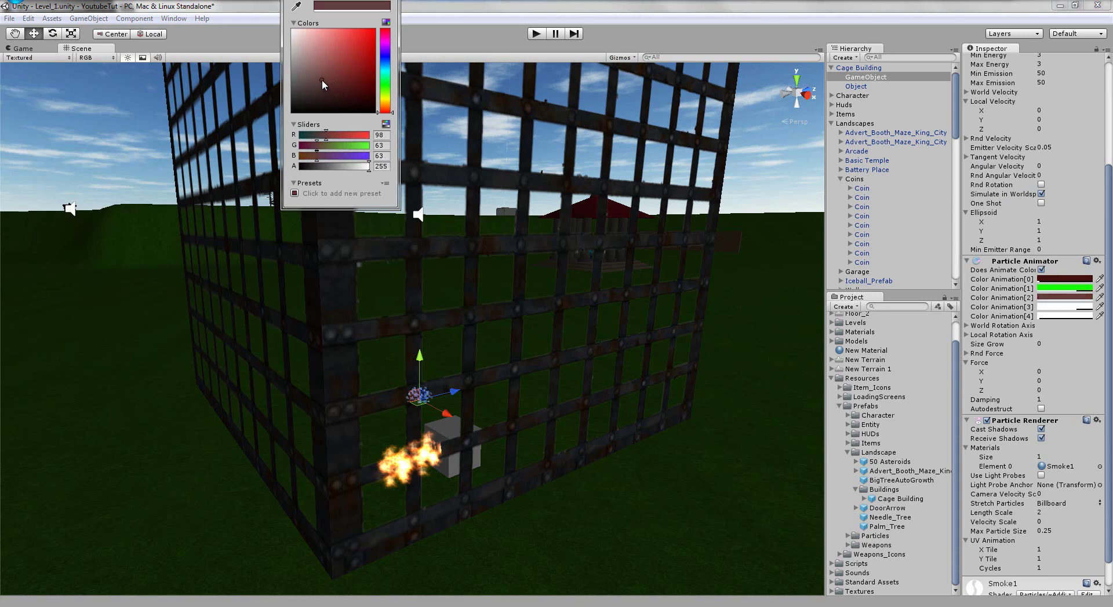
left_click(1058, 307)
left_click_drag(385, 81, 385, 69)
left_click(372, 31)
left_click(1051, 317)
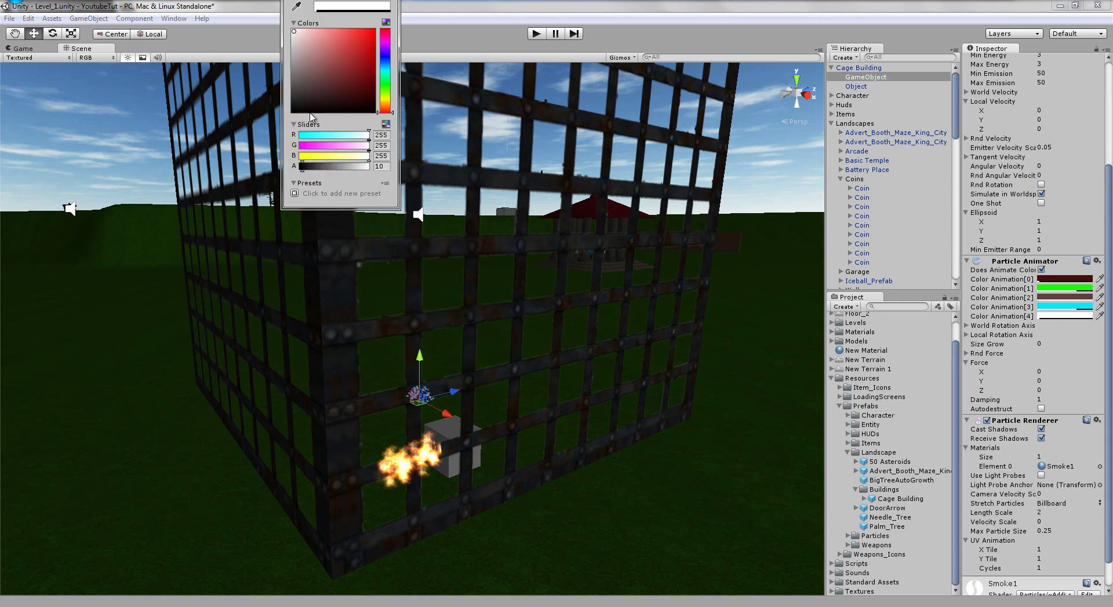
left_click(746, 129)
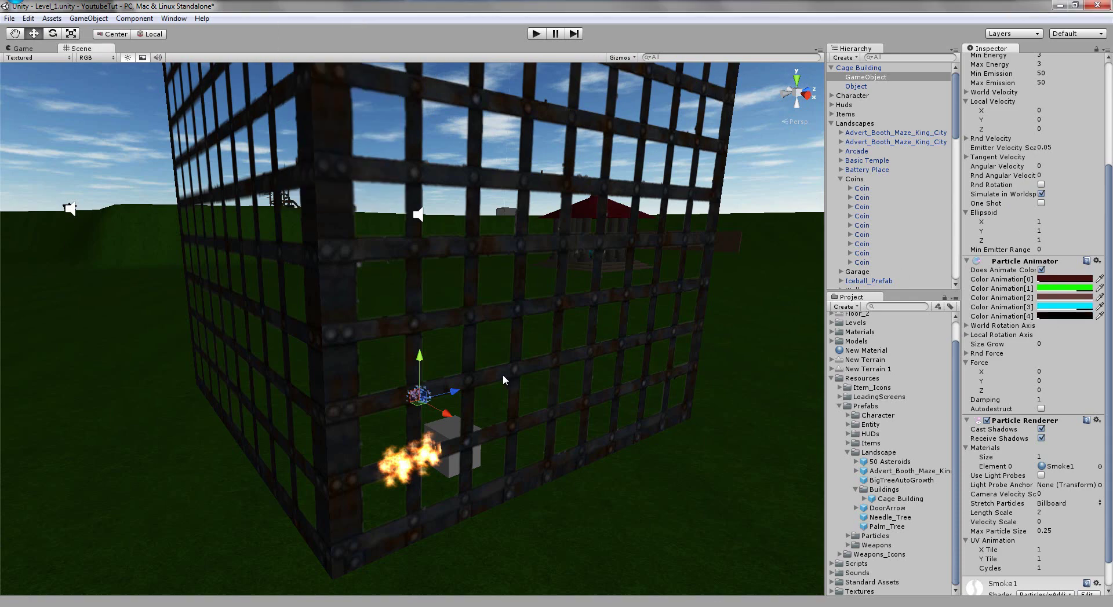
Step: Spread the particle emitter horizontally by setting its Ellipsoid X and Z to 10, with Y at 1
scroll(505, 380, "up", 5)
scroll(505, 378, "down", 6)
left_click_drag(512, 331, 571, 492, "alt")
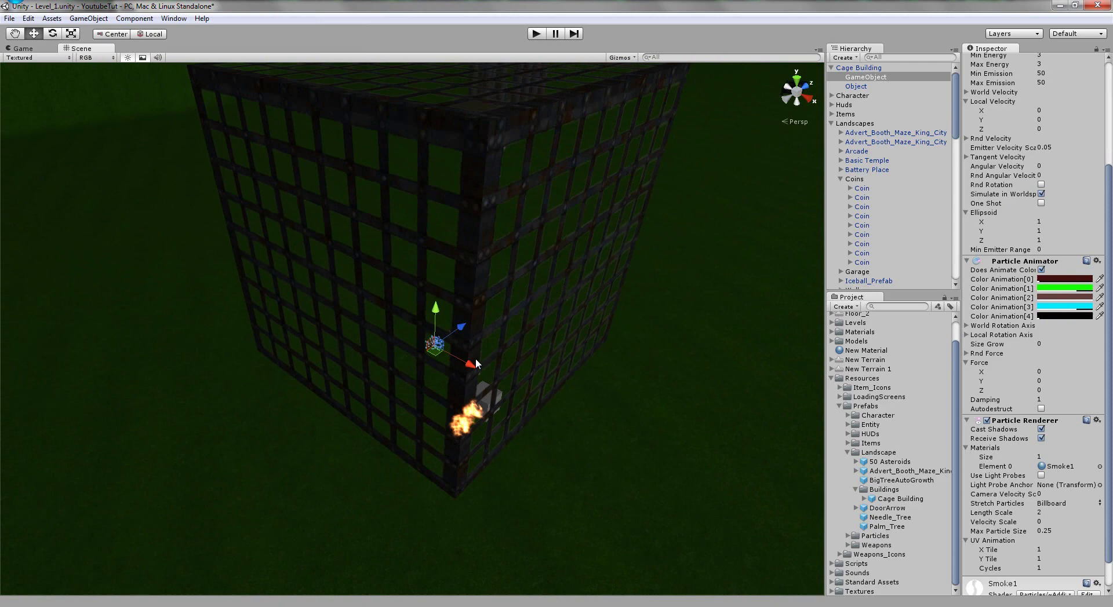
scroll(475, 358, "down", 3)
left_click_drag(476, 359, 468, 324, "alt")
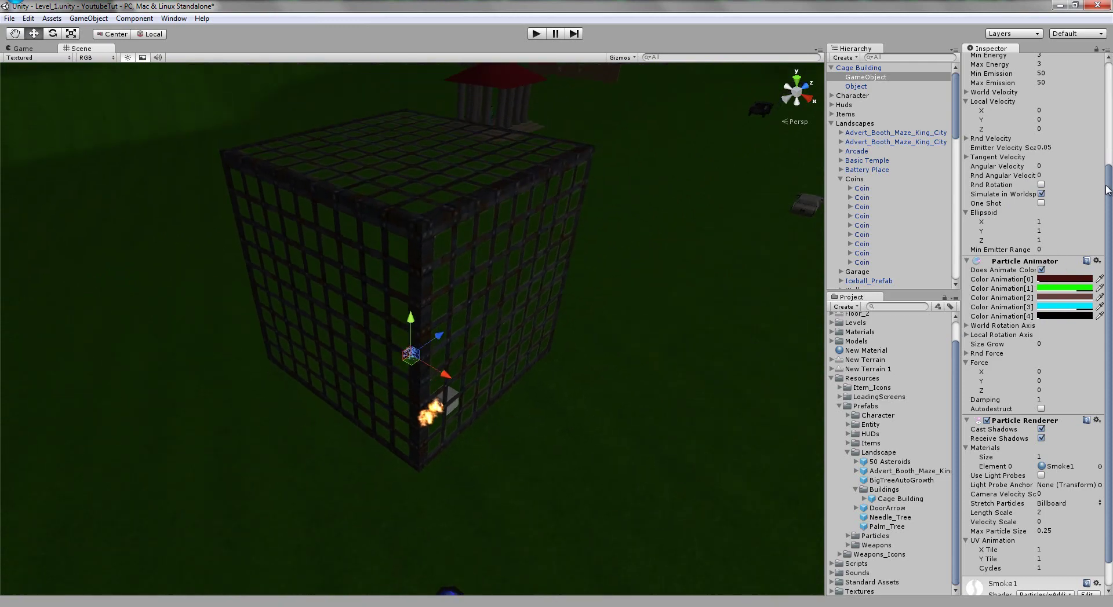
scroll(1069, 251, "up", 5)
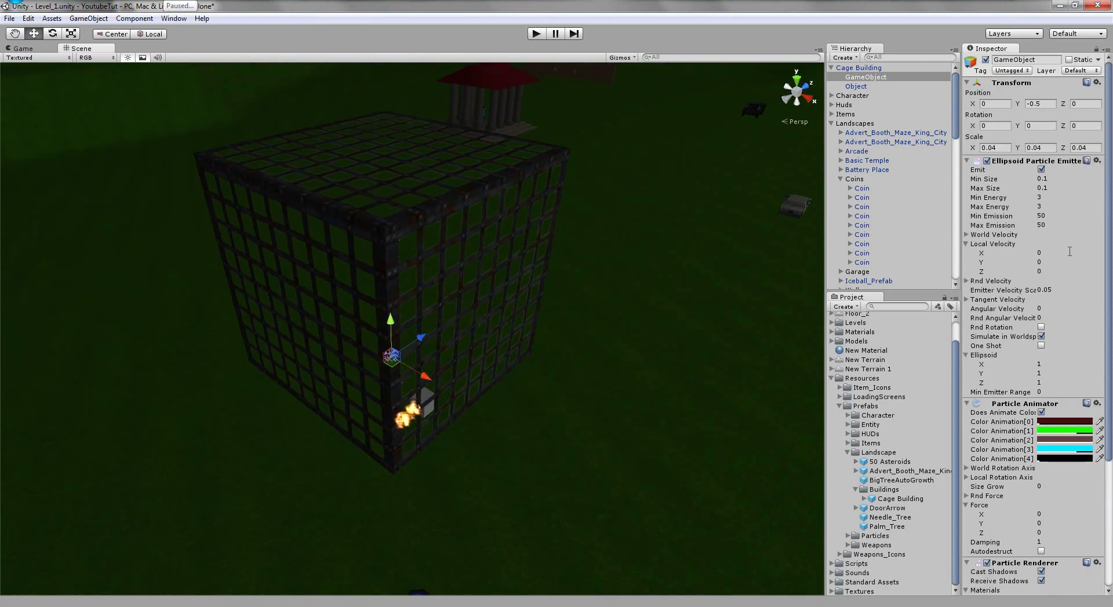
left_click_drag(651, 368, 573, 370, "alt")
scroll(560, 391, "up", 4)
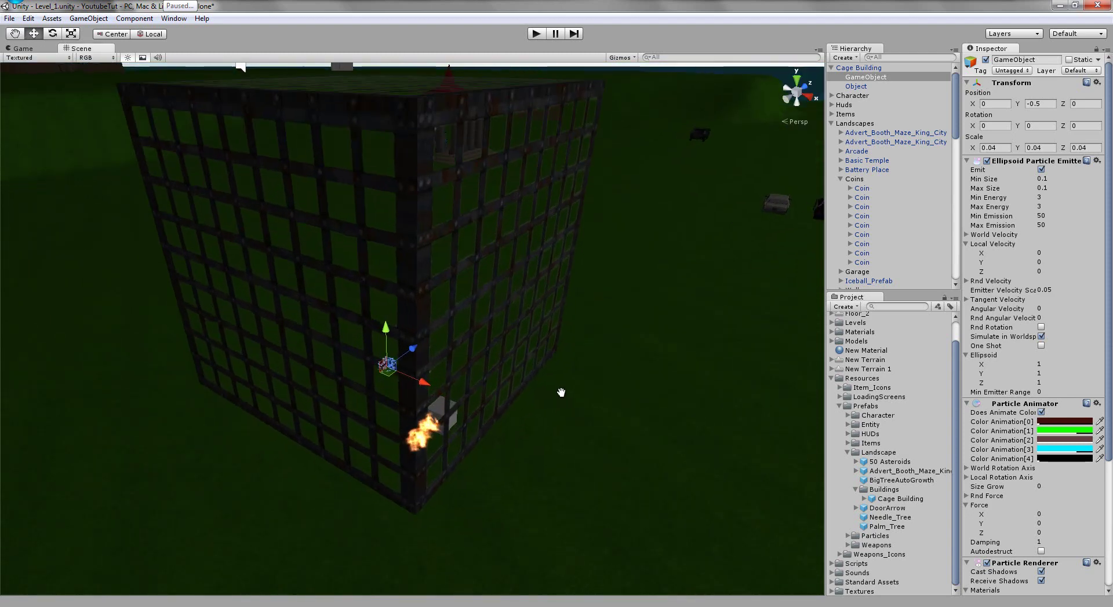
left_click(1073, 364)
type("10")
key("Tab")
type("10")
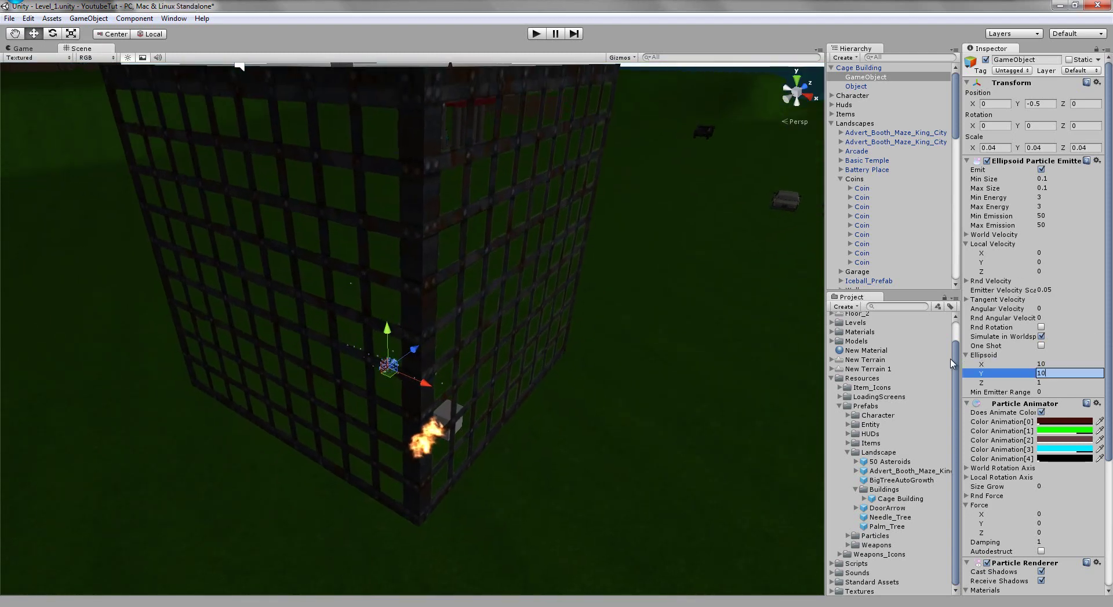
key("Tab")
type("10")
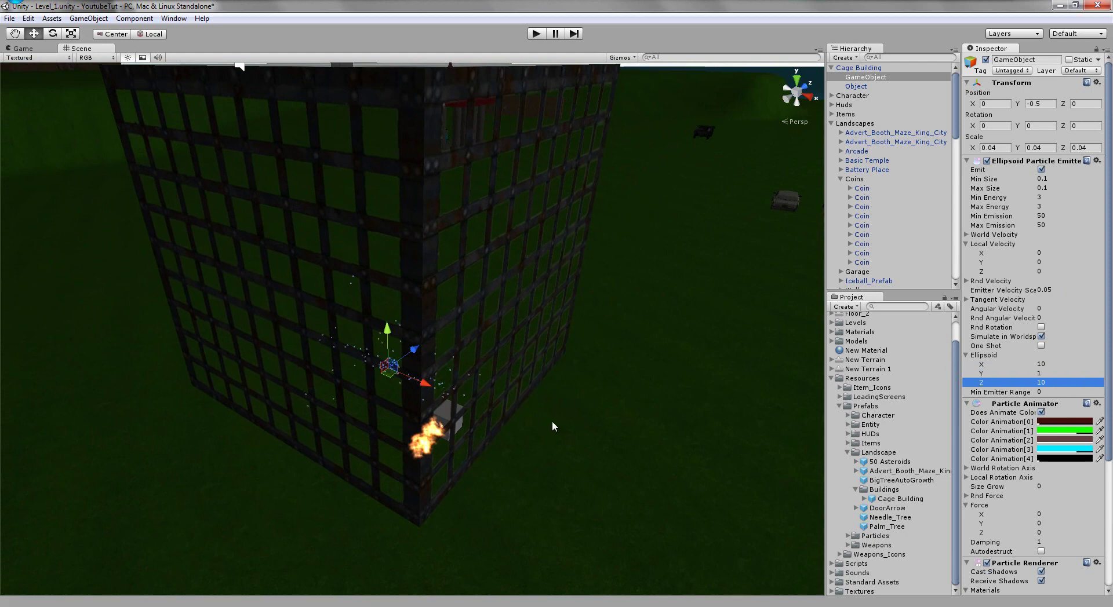
Step: Examine the particle spread relative to the cage's edges from directly above
left_click_drag(545, 430, 882, 135, "alt")
left_click(798, 95)
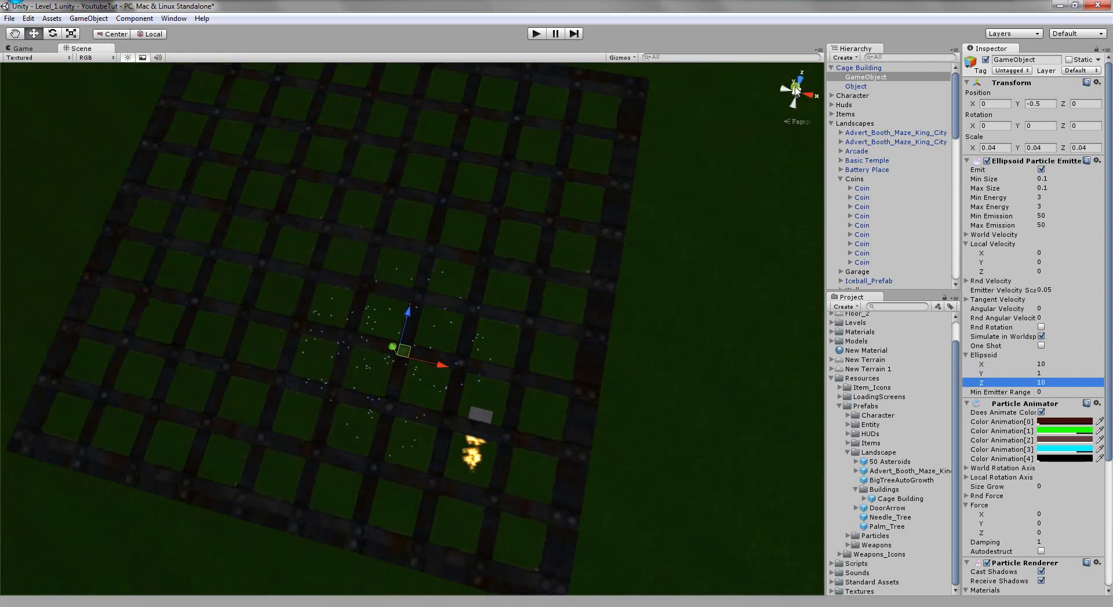
middle_click_drag(601, 236, 597, 260)
scroll(597, 260, "up", 1)
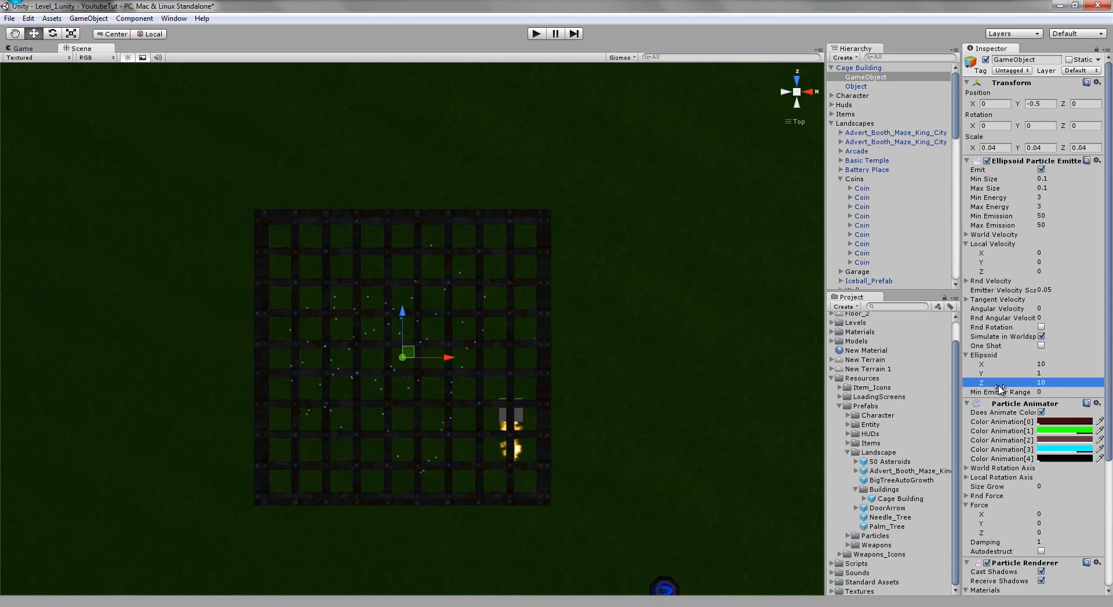
Step: Widen the particle emitter by setting its Ellipsoid X and Z to 15
left_click(1042, 365)
type("15")
left_click(1047, 383)
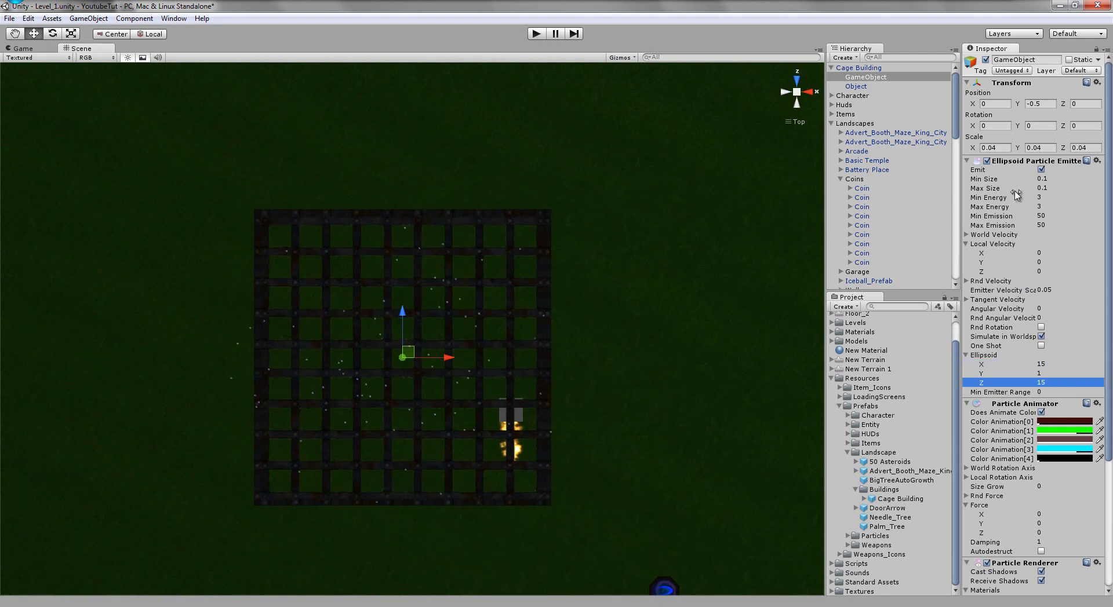
Step: Increase the particle count by setting Min Emission to 499 and Max Emission to 500
left_click(1046, 216)
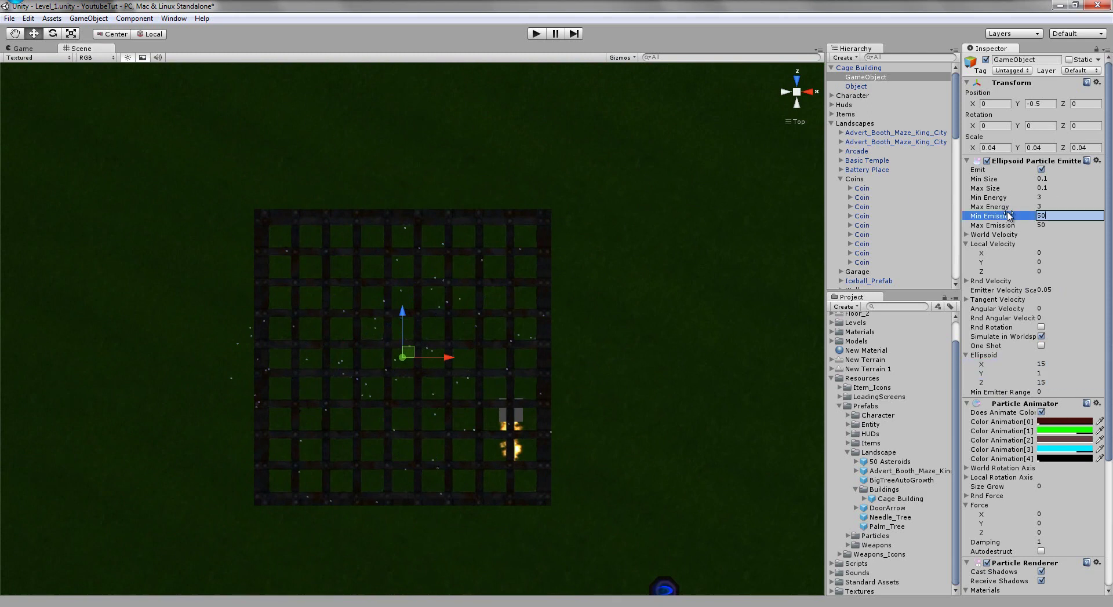
type("99")
left_click(1091, 222)
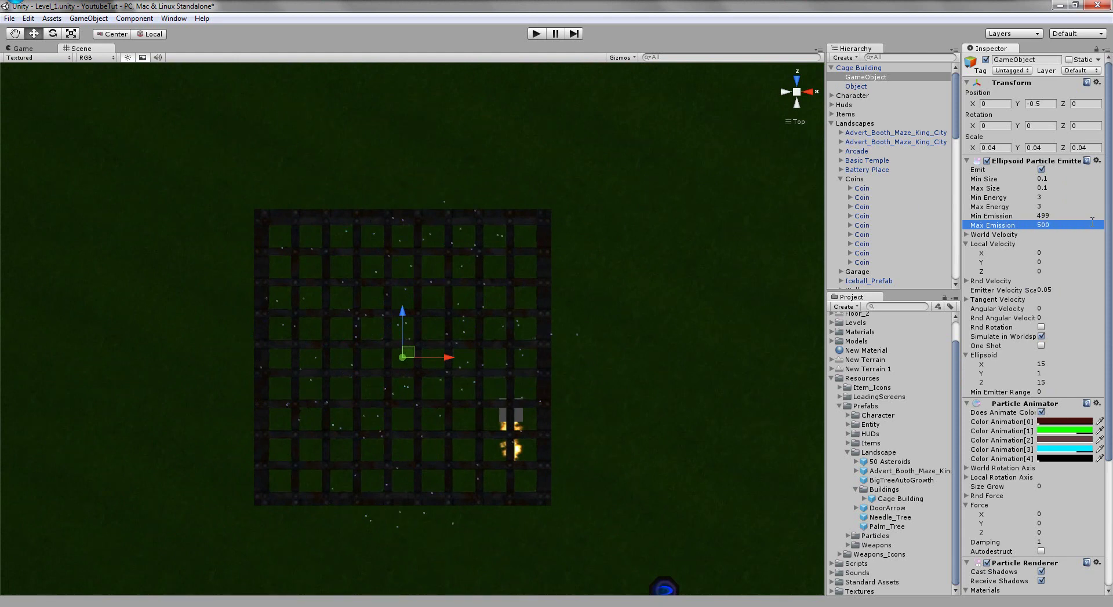
Step: Set the particles' Min Size and Max Size to 1 and the Particle Animator's Size Grow to 0.2
left_click(1047, 181)
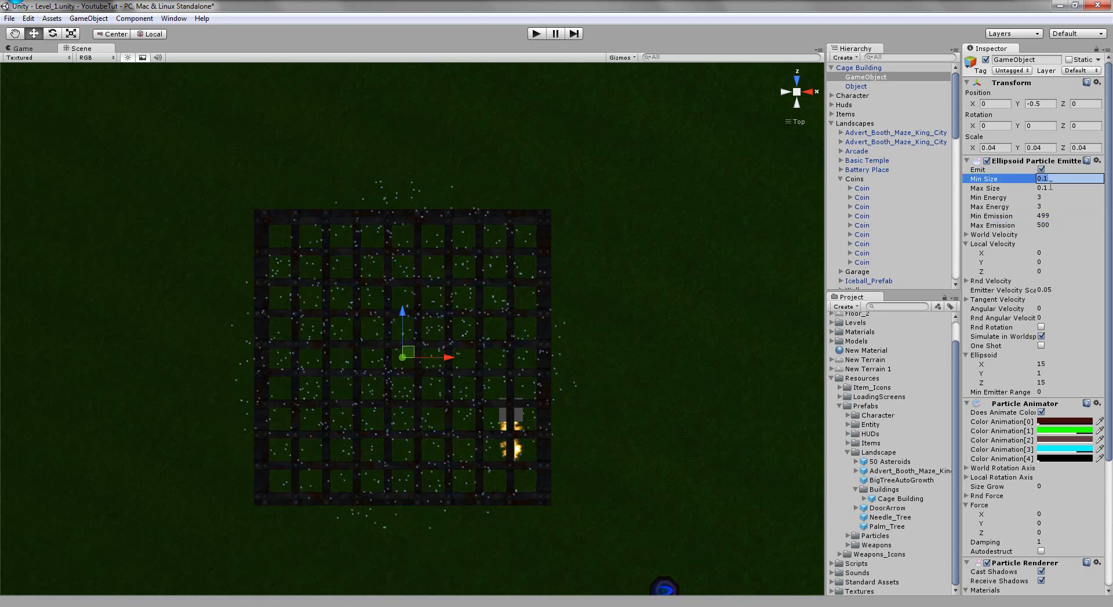
type("1")
key("Tab")
type("1")
key("Return")
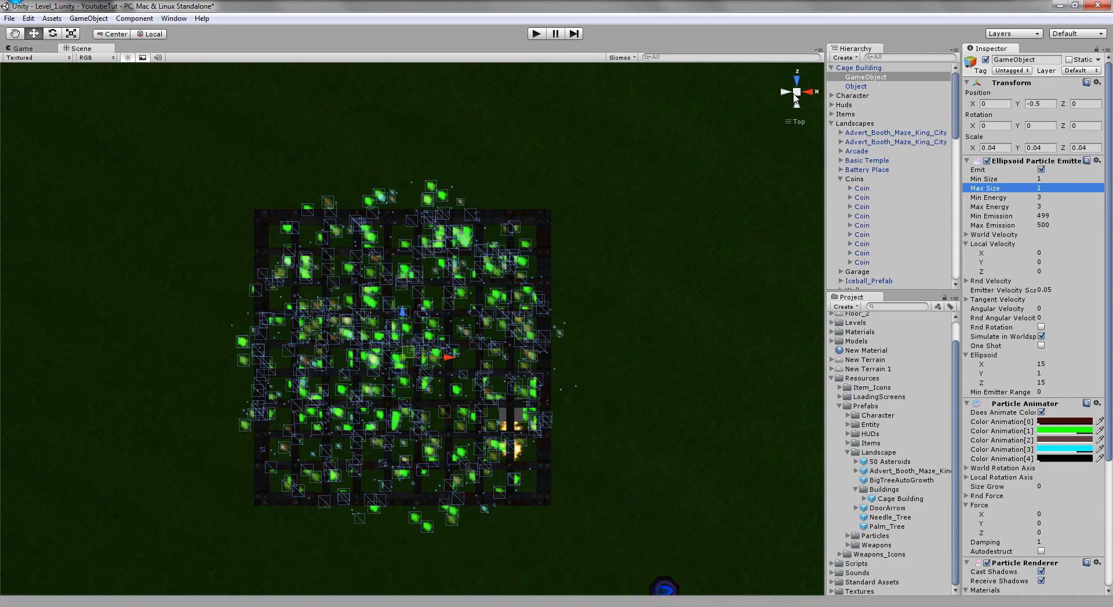
left_click(795, 95)
left_click_drag(626, 333, 531, 118, "alt")
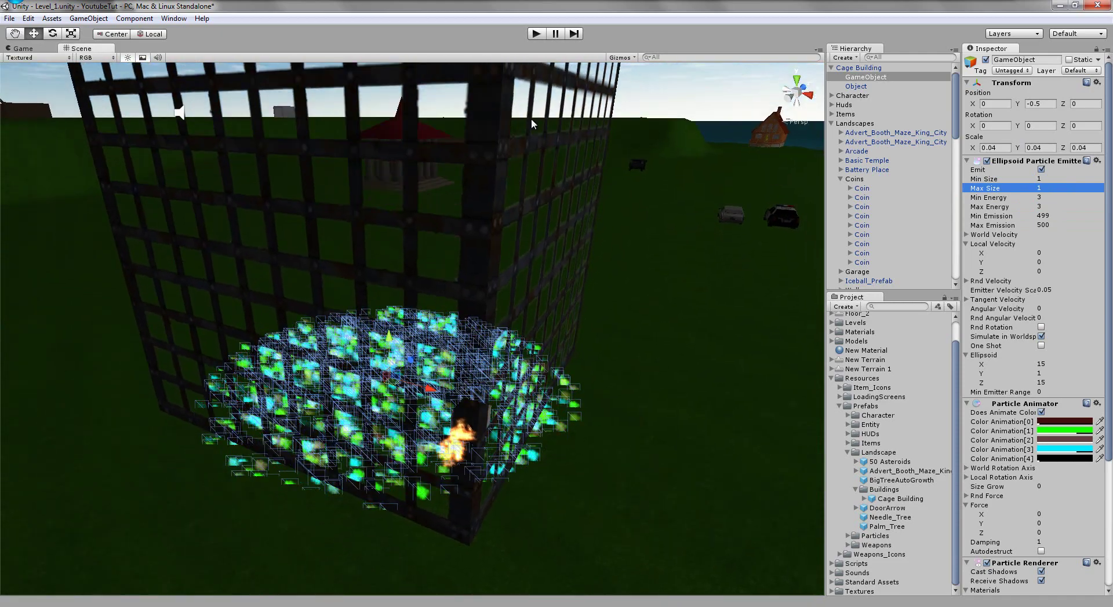
scroll(1054, 315, "down", 3)
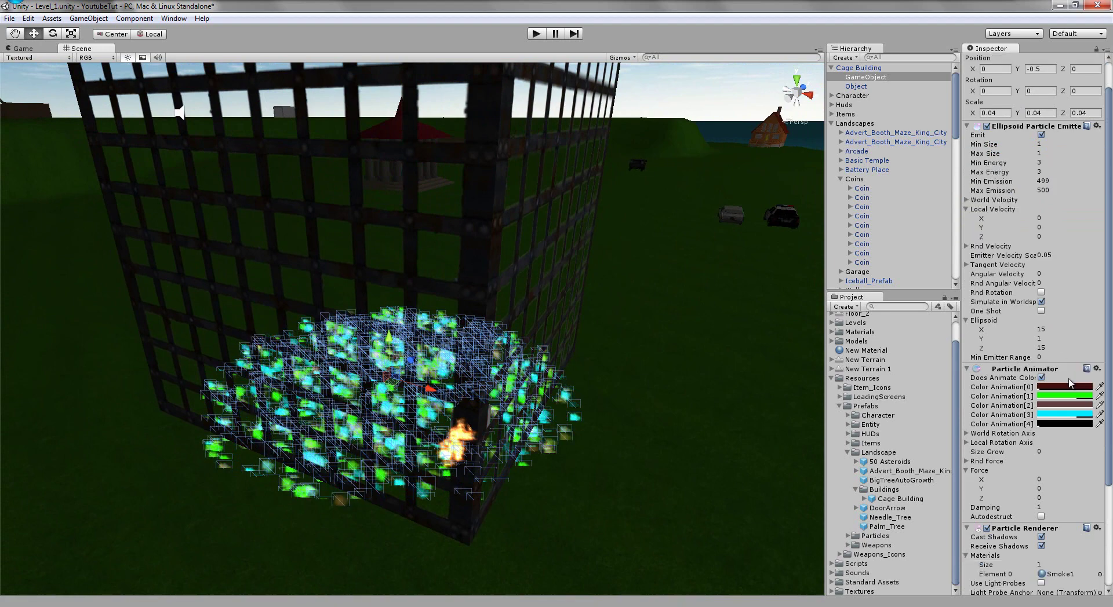
left_click(1041, 444)
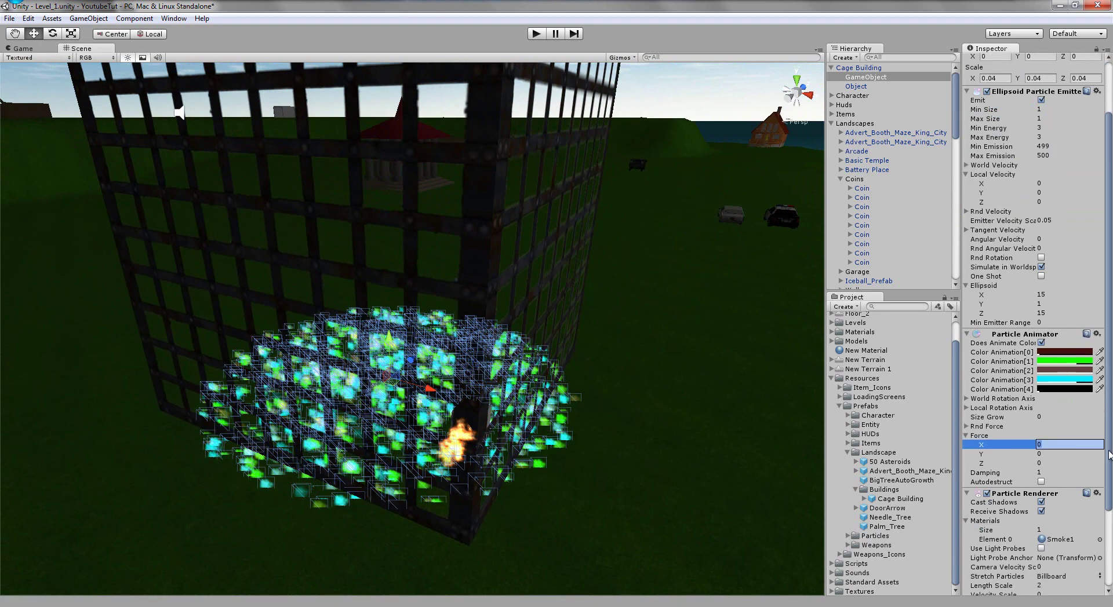
left_click(1038, 416)
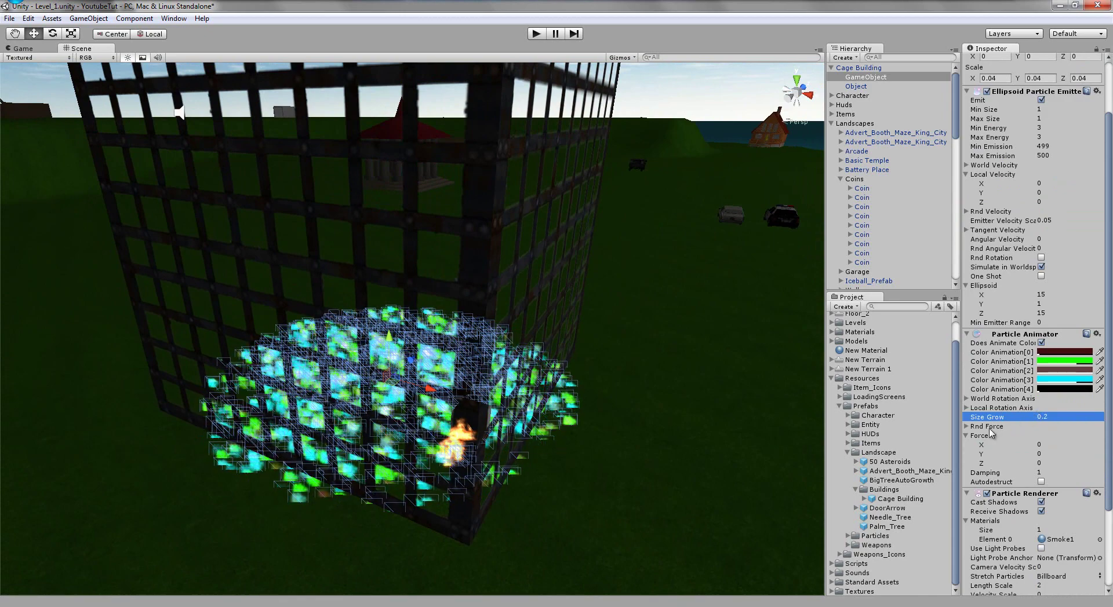
Step: Extend the particle spread beyond the cage's base by setting Ellipsoid X and Z to 25, with Y at 1
left_click(1020, 296)
type("2")
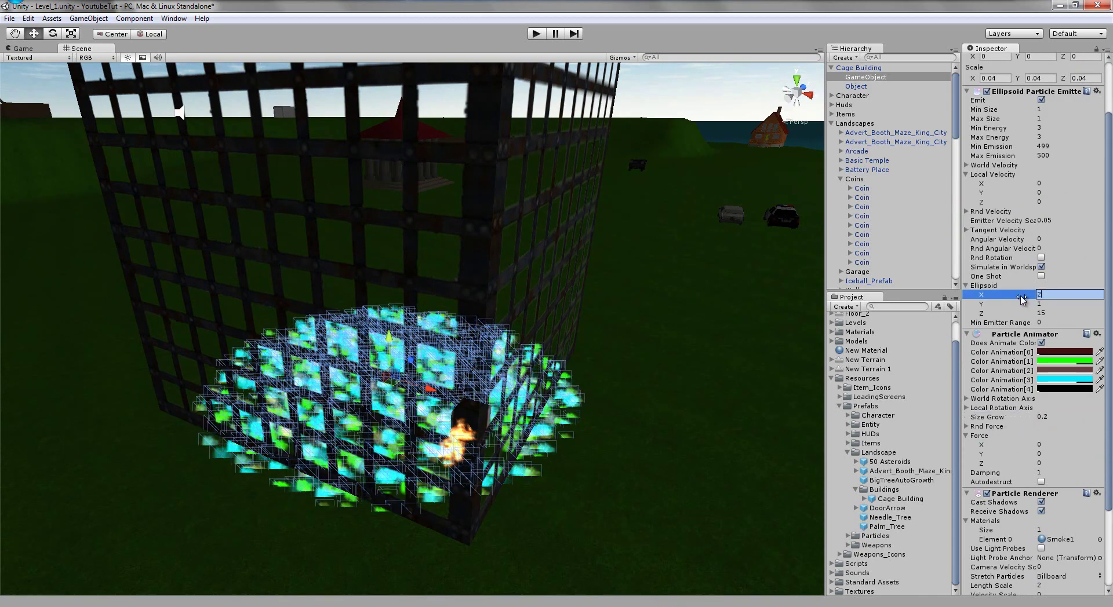
type("5")
key("Tab")
type("25")
key("Return")
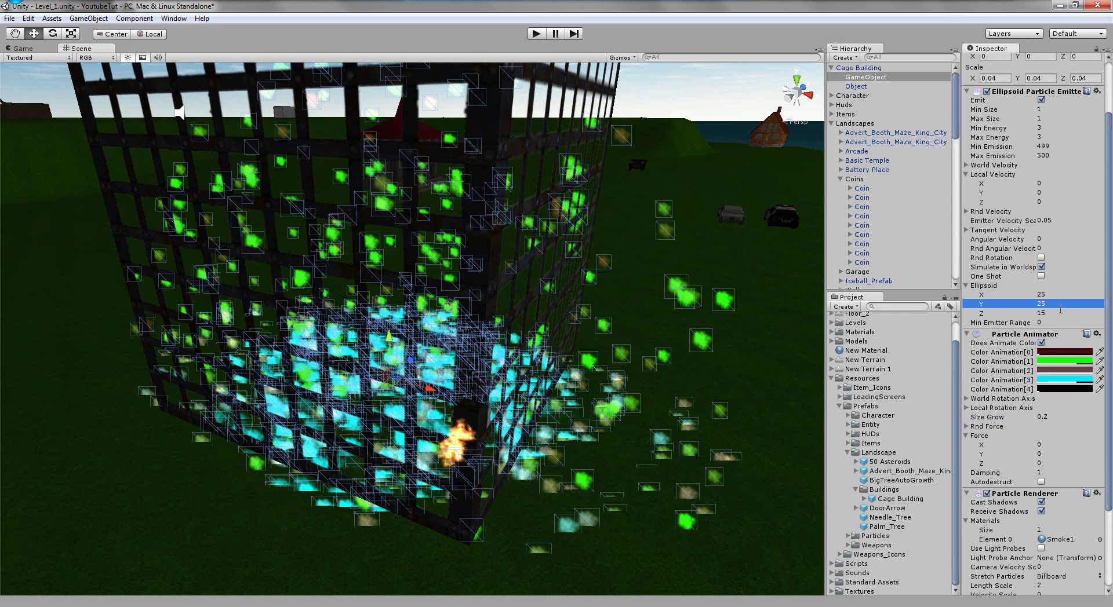
left_click(1027, 306)
type("1")
left_click(1007, 313)
type("25")
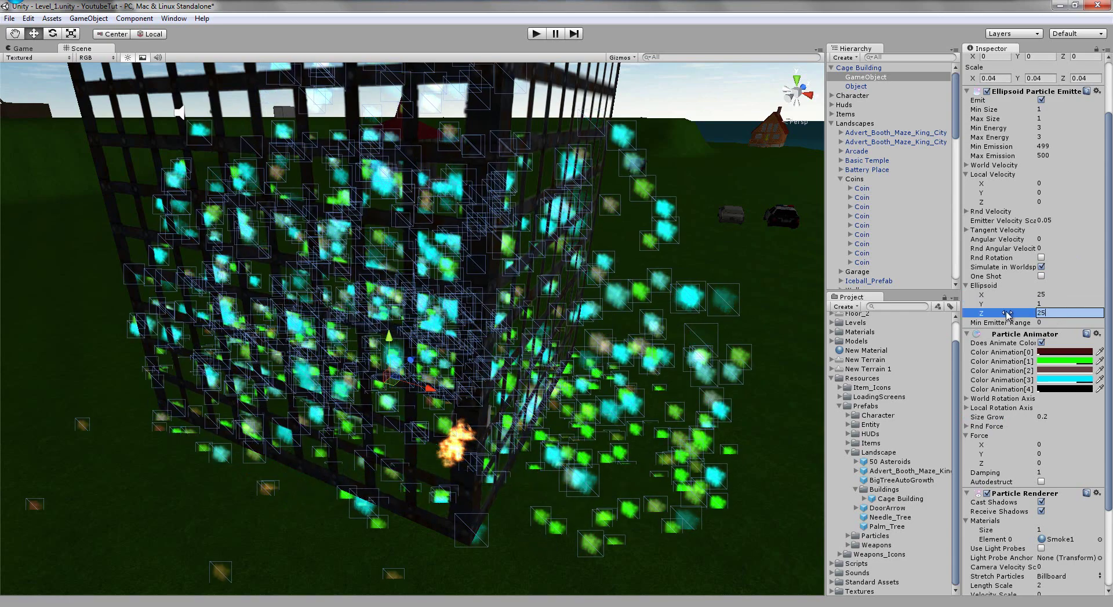
key("Return")
scroll(644, 396, "down", 8)
left_click_drag(645, 397, 585, 419, "alt")
scroll(584, 419, "up", 8)
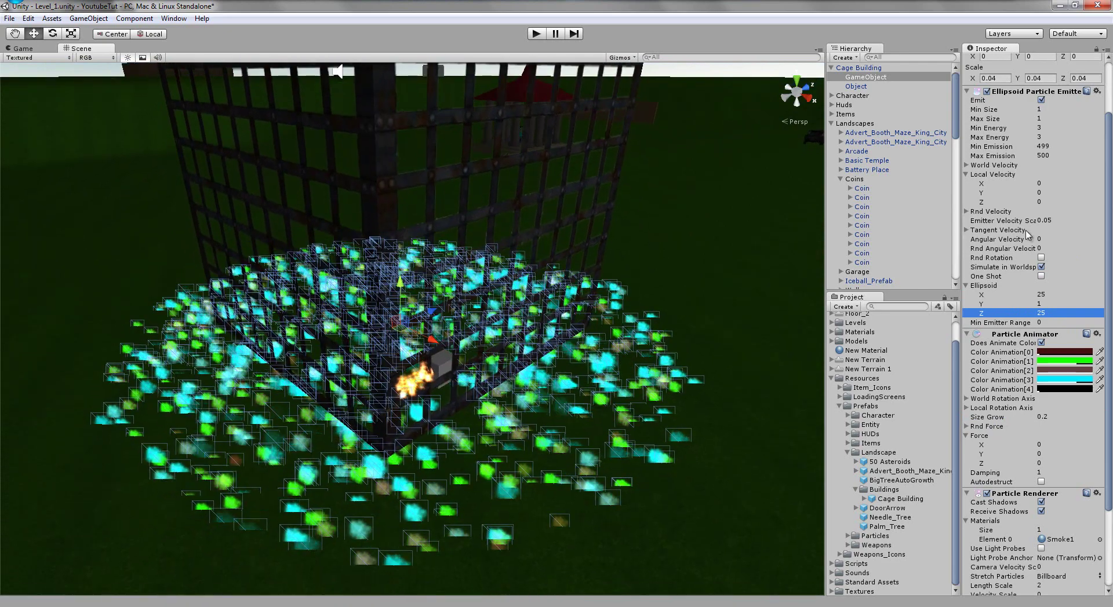
Step: Replace the green of Color Animation[1] and the cyan of Color Animation[3] with dark red shades
left_click(1063, 361)
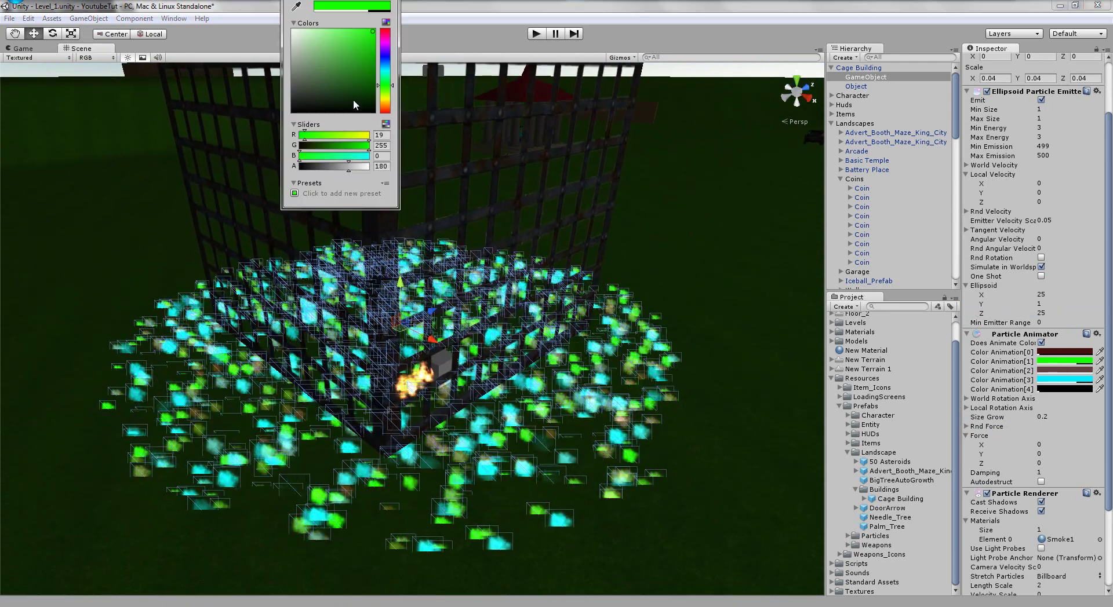
left_click_drag(353, 99, 321, 93)
left_click_drag(386, 68, 382, 27)
mouse_move(332, 95)
left_mouse_down()
mouse_move(375, 79)
mouse_move(378, 90)
mouse_move(385, 26)
left_mouse_up()
left_click(1063, 379)
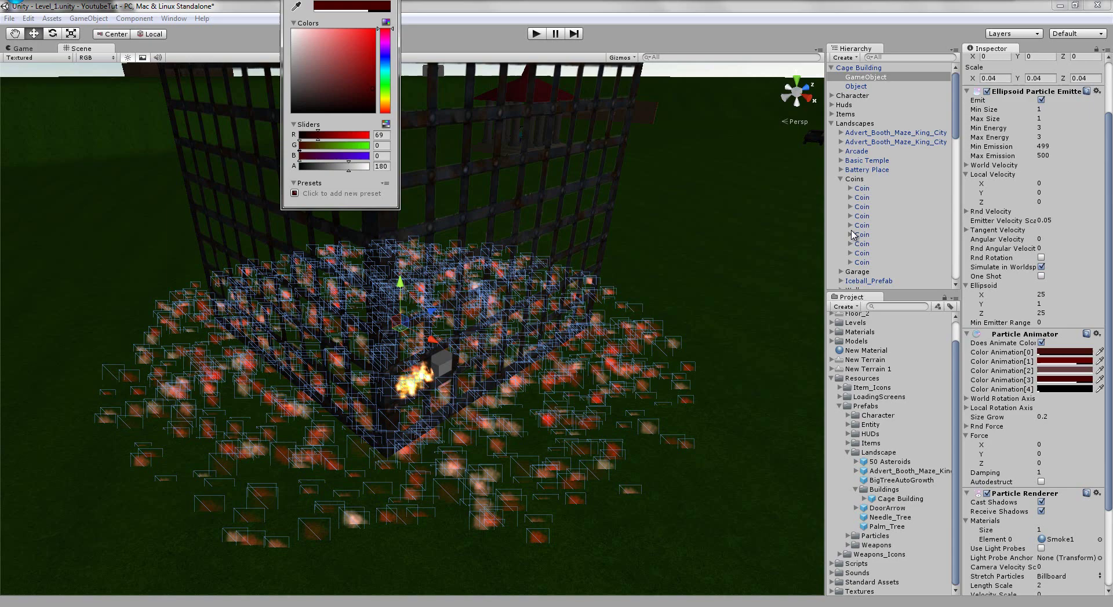
left_click(359, 90)
left_click_drag(359, 90, 356, 106)
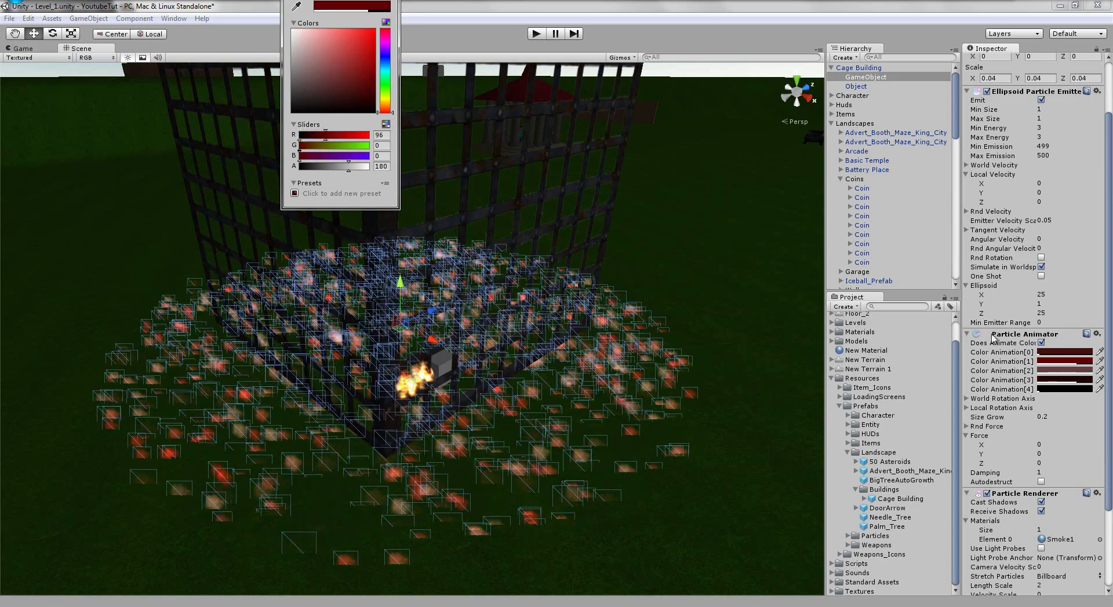
left_click(352, 96)
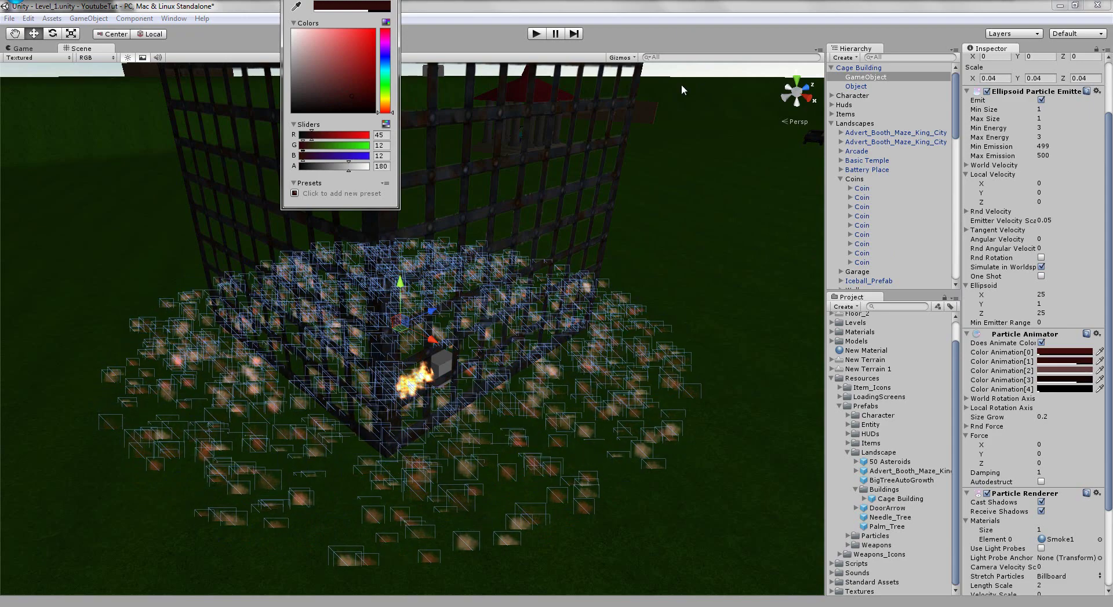
left_click_drag(680, 84, 636, 334, "alt")
mouse_move(530, 285)
middle_mouse_down()
mouse_move(526, 268)
mouse_move(506, 269)
mouse_move(516, 302)
middle_mouse_up()
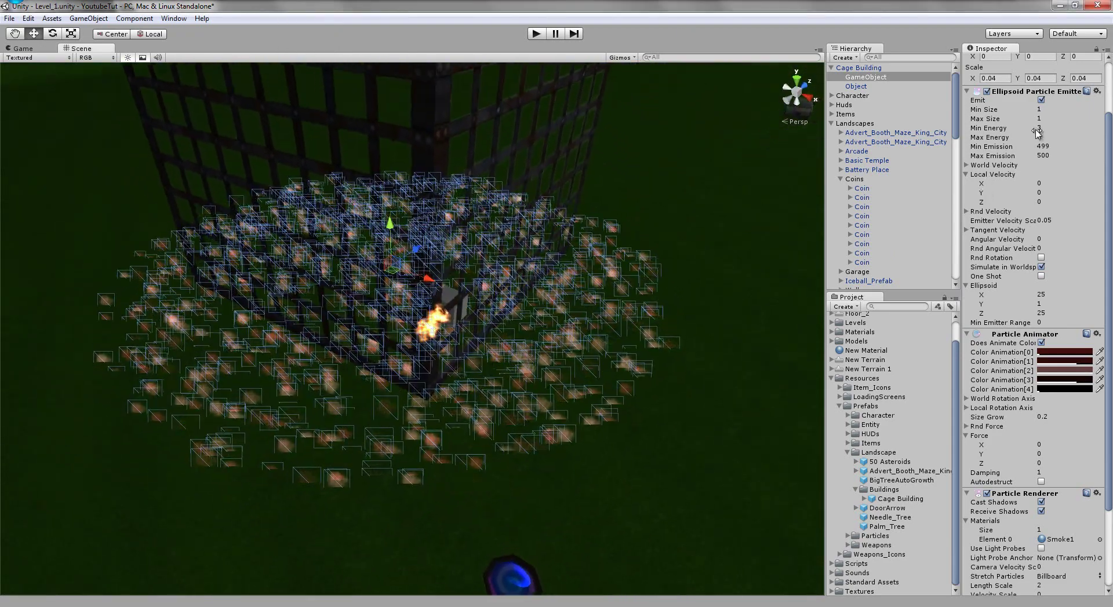
Step: Enlarge the smoke particles by setting both Min Size and Max Size to 1.5
left_click(1060, 110)
type("1.5")
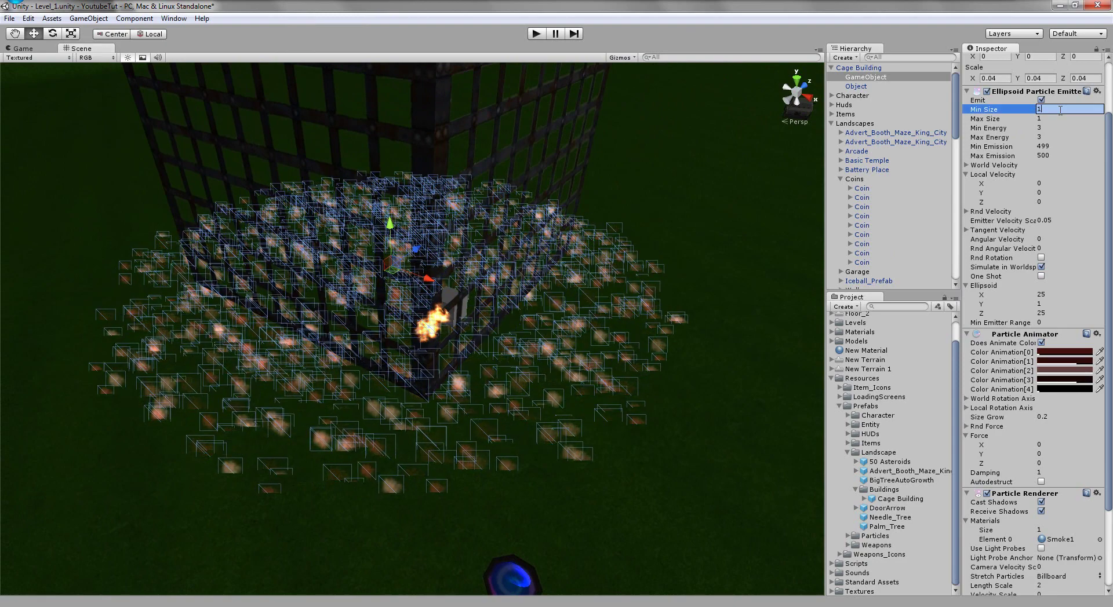
key("Tab")
type("1.5")
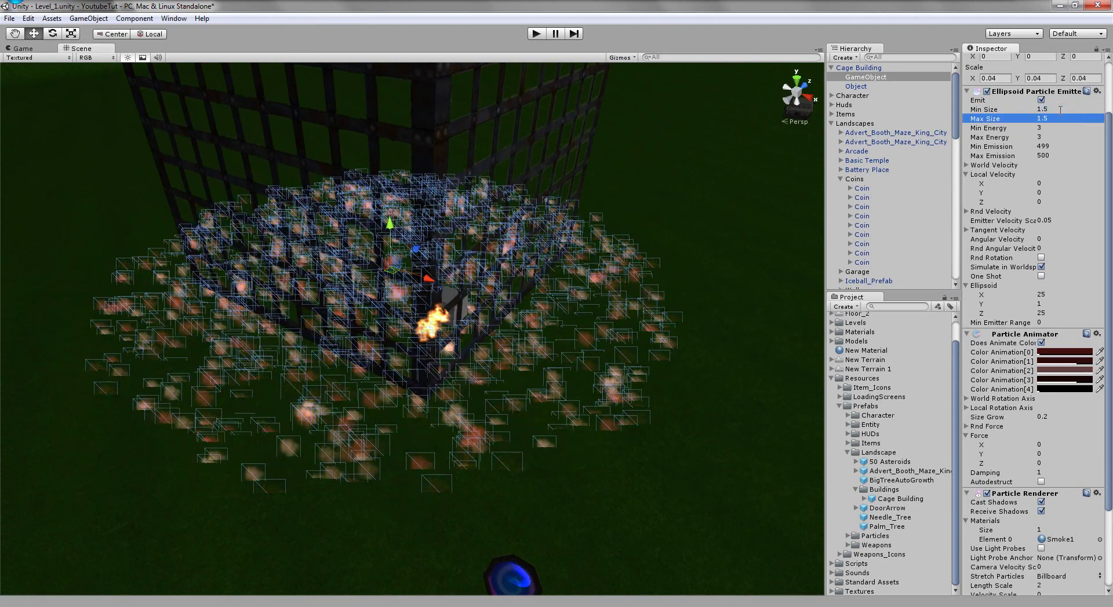
key("Return")
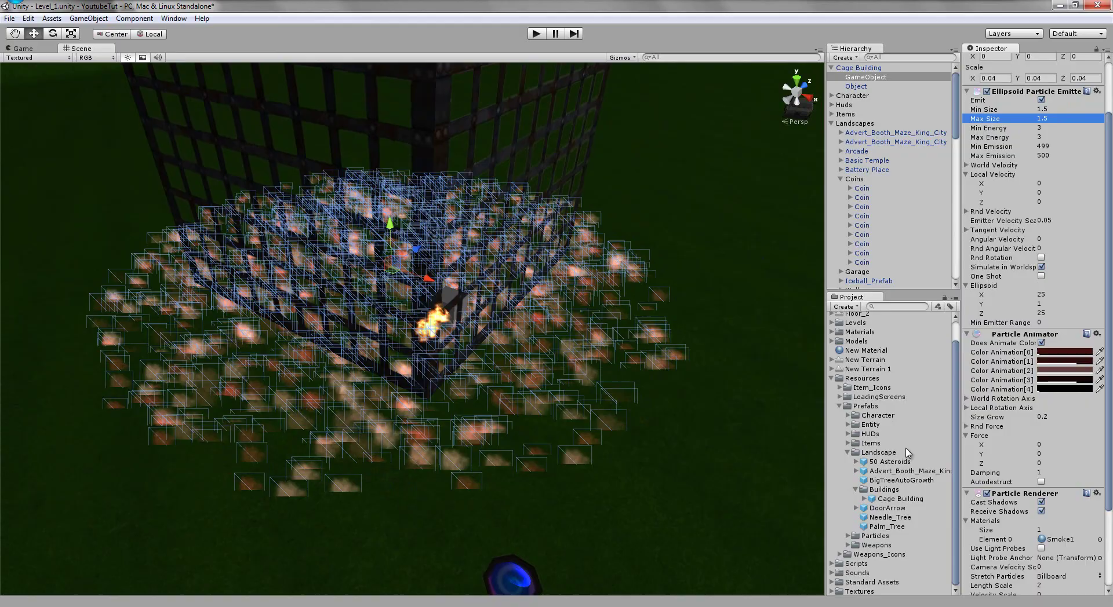
Step: Set the Particle Animator's Size Grow to 0.5
left_click(1078, 417)
key("BackSpace")
type("5")
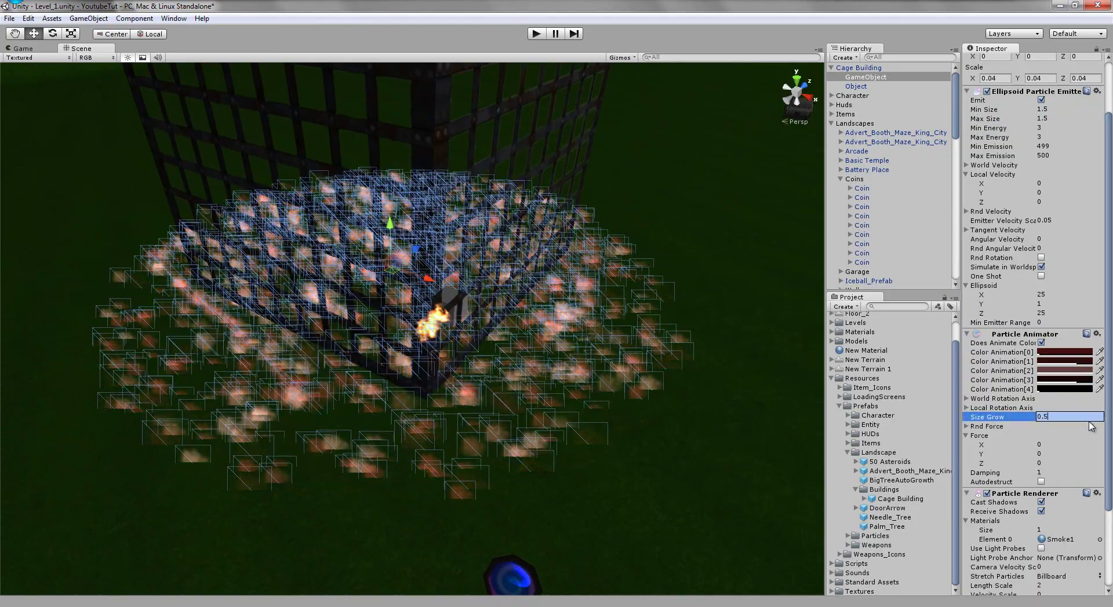
key("Return")
Step: Examine the red smoke around the cage's base from several angles and distances
left_click_drag(419, 414, 529, 409, "alt")
scroll(530, 478, "down", 5)
middle_click_drag(531, 478, 528, 494)
scroll(528, 494, "up", 1)
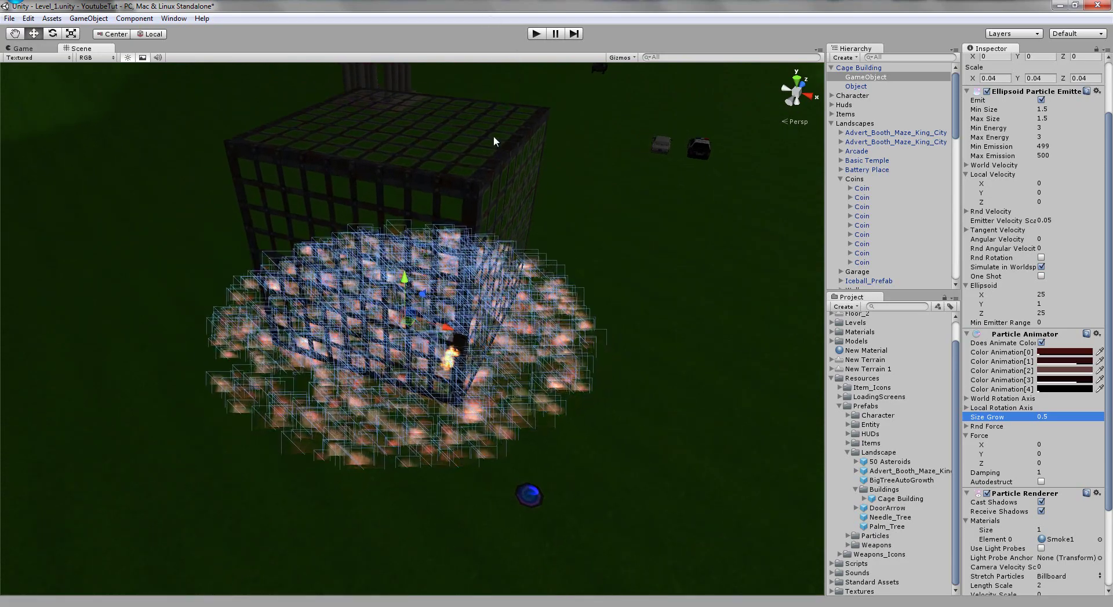
scroll(491, 141, "up", 5)
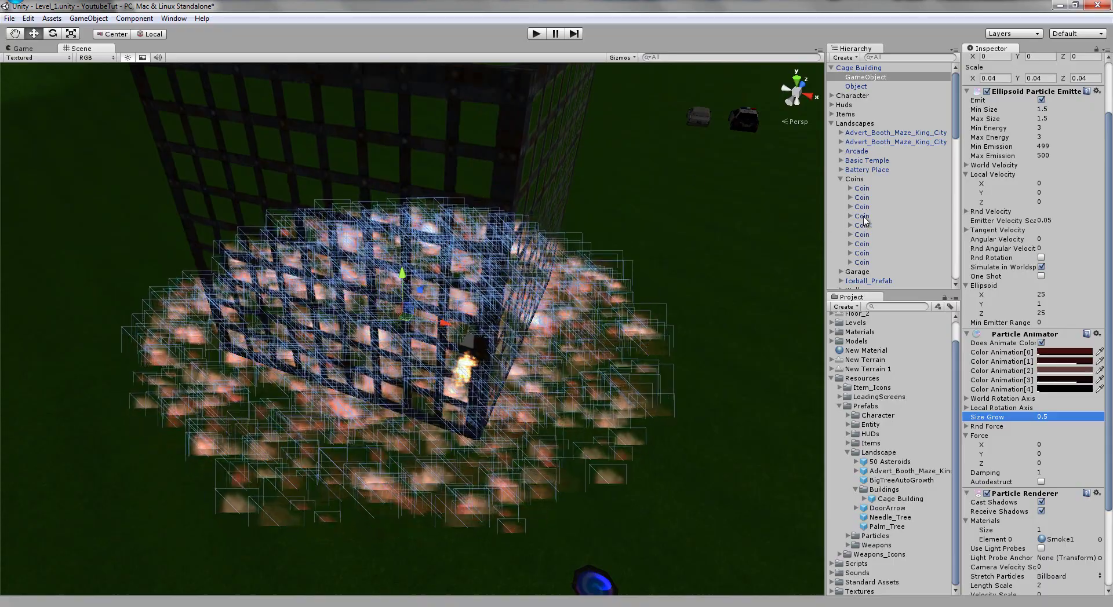
scroll(681, 360, "down", 6)
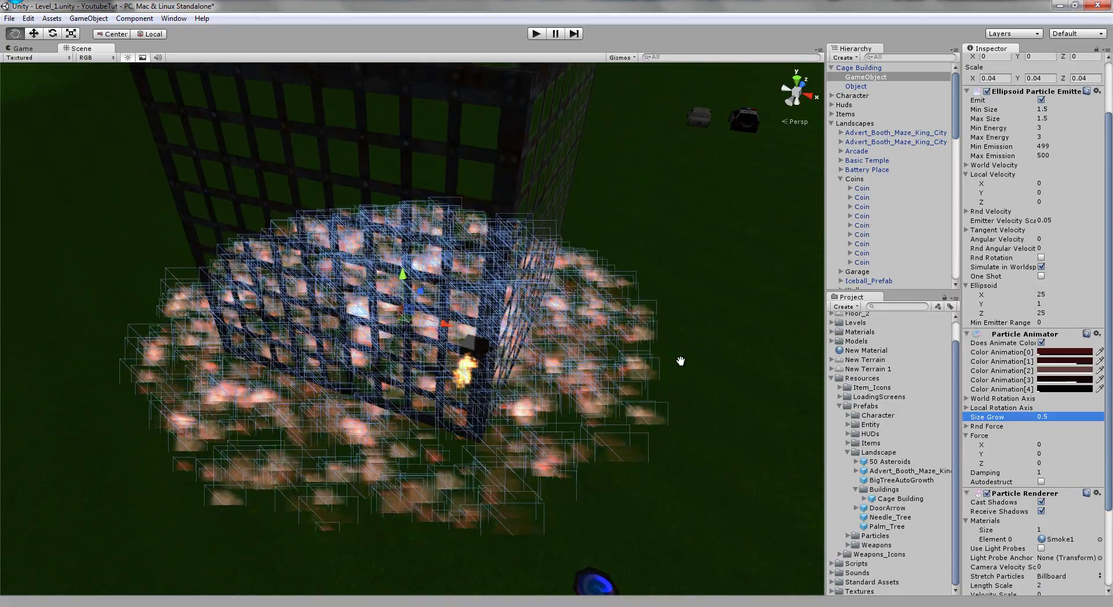
left_click_drag(662, 359, 568, 322, "alt")
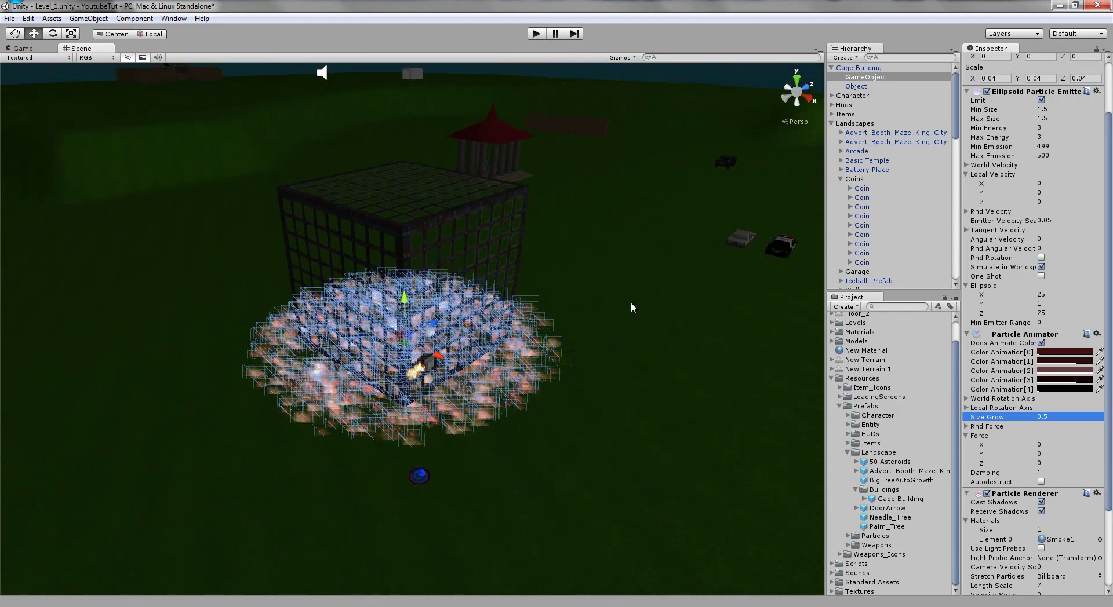
Step: Search the project assets for "fad" and attach the Fading_Destroy script to the particle GameObject
left_click(887, 306)
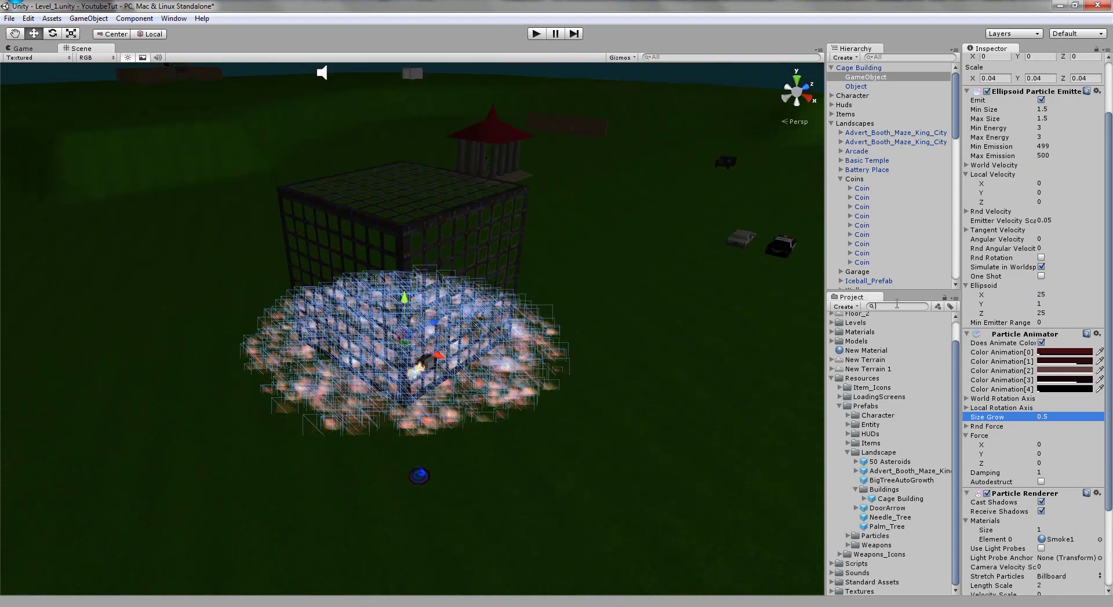
type("fade")
key("BackSpace")
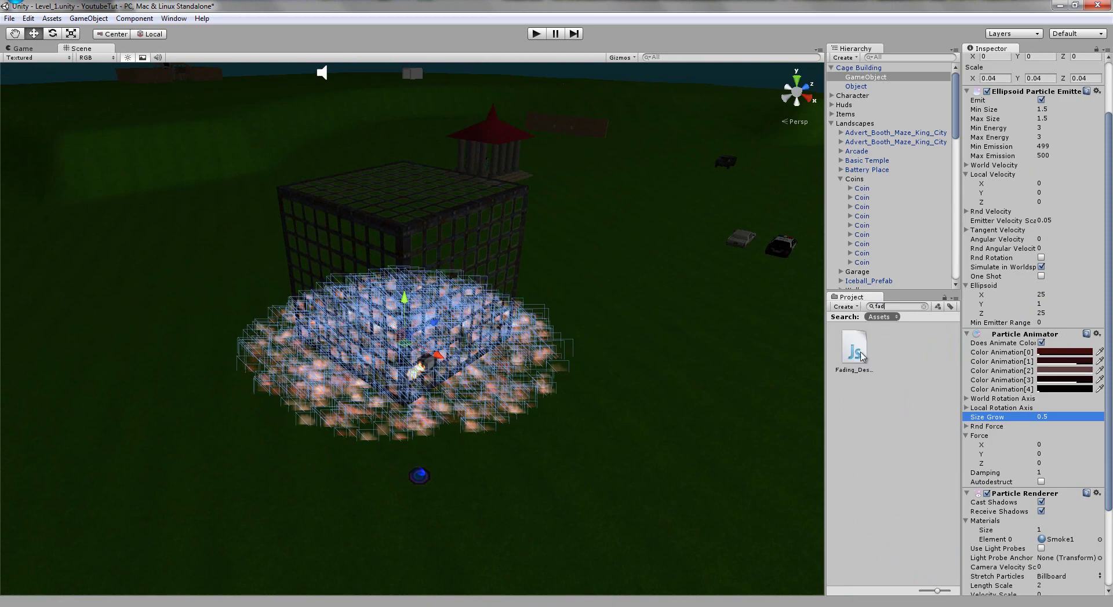
scroll(1025, 591, "down", 3)
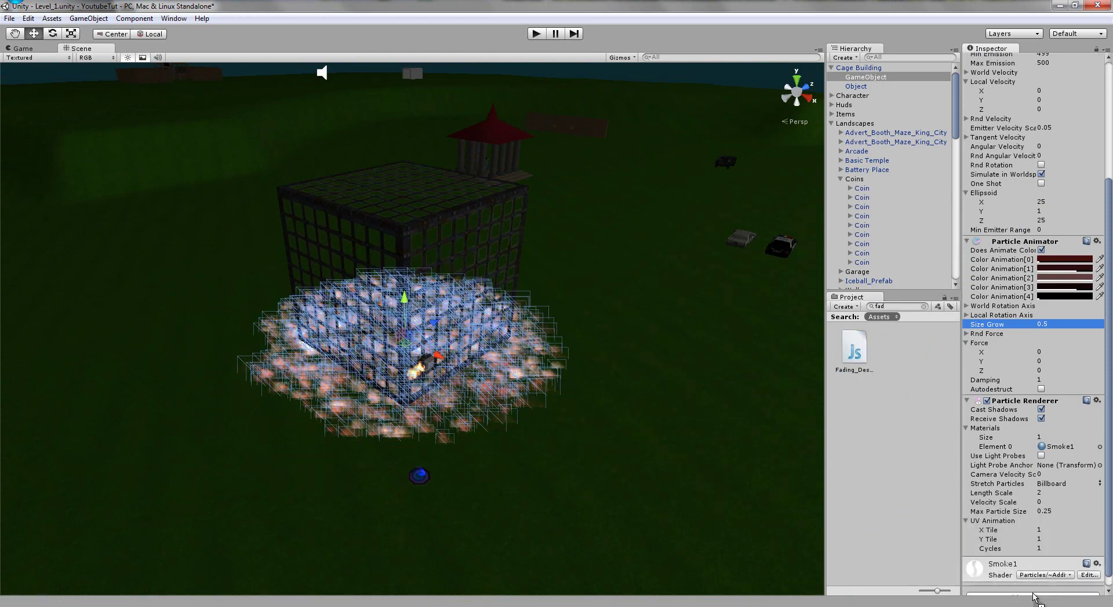
scroll(1026, 597, "down", 1)
left_click_drag(1014, 593, 1016, 592)
scroll(1035, 548, "down", 2)
Step: Set the Fading_Destroy script's Timer to 400
left_click_drag(1056, 526, 1022, 526)
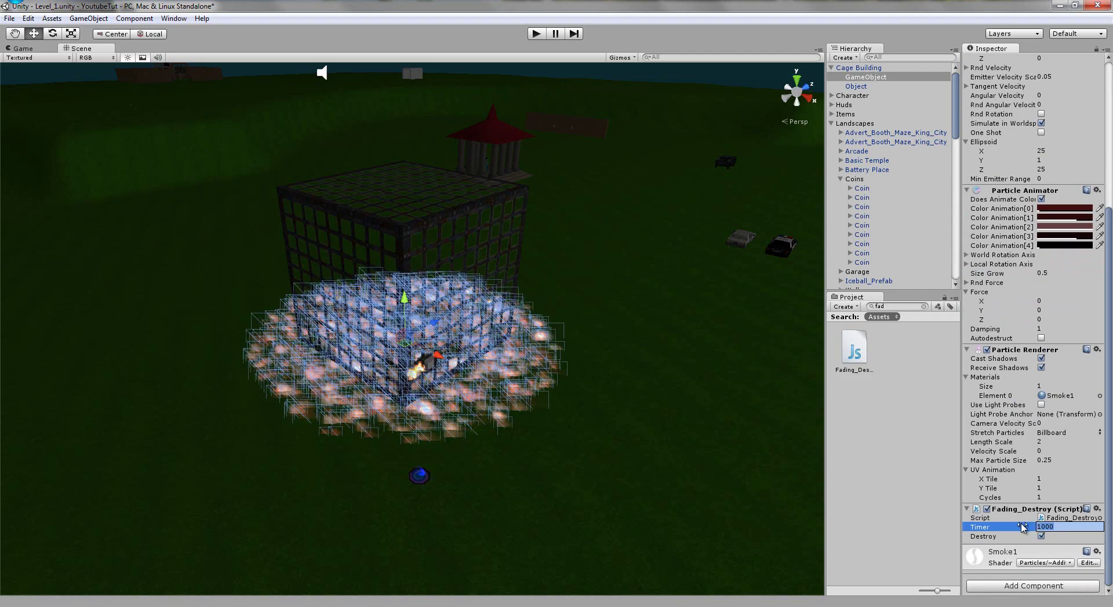
type("400")
key("Return")
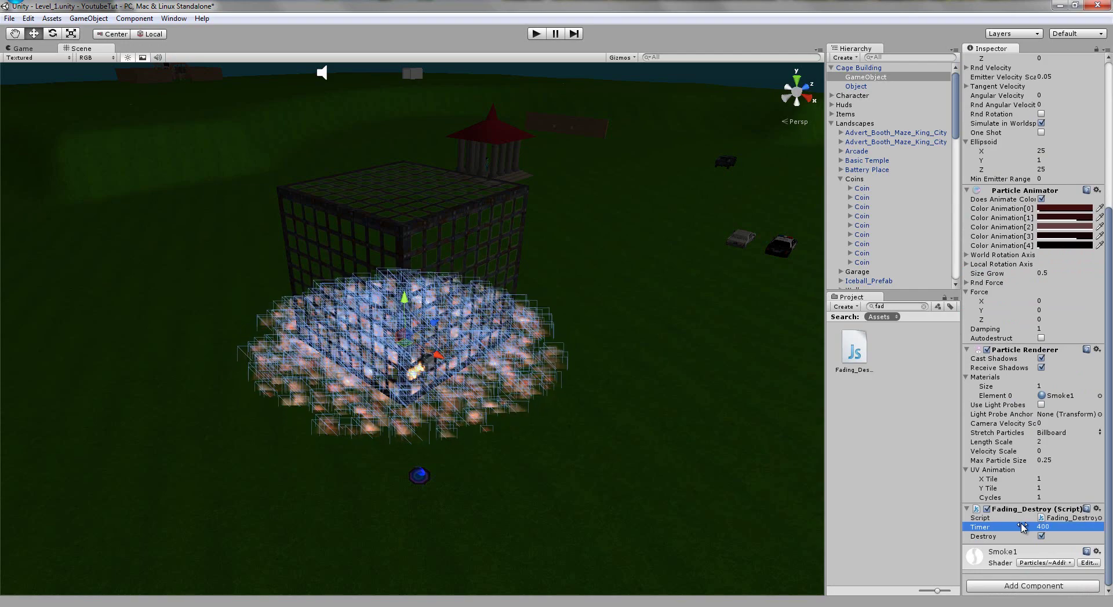
Step: Rename the cage's child GameObject as Particles
scroll(620, 323, "up", 2)
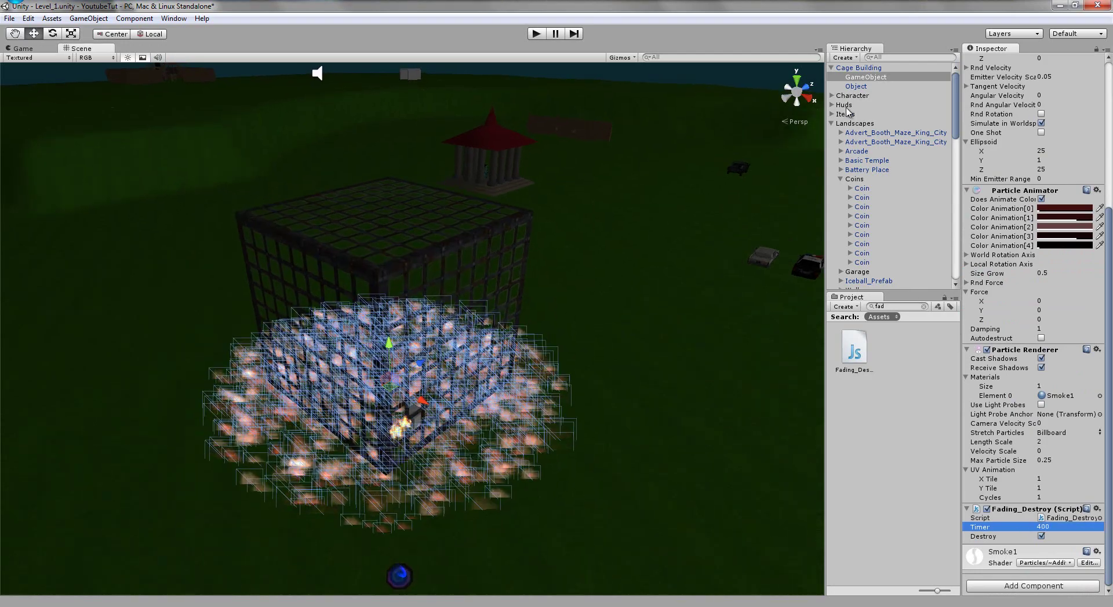
scroll(1025, 76, "up", 10)
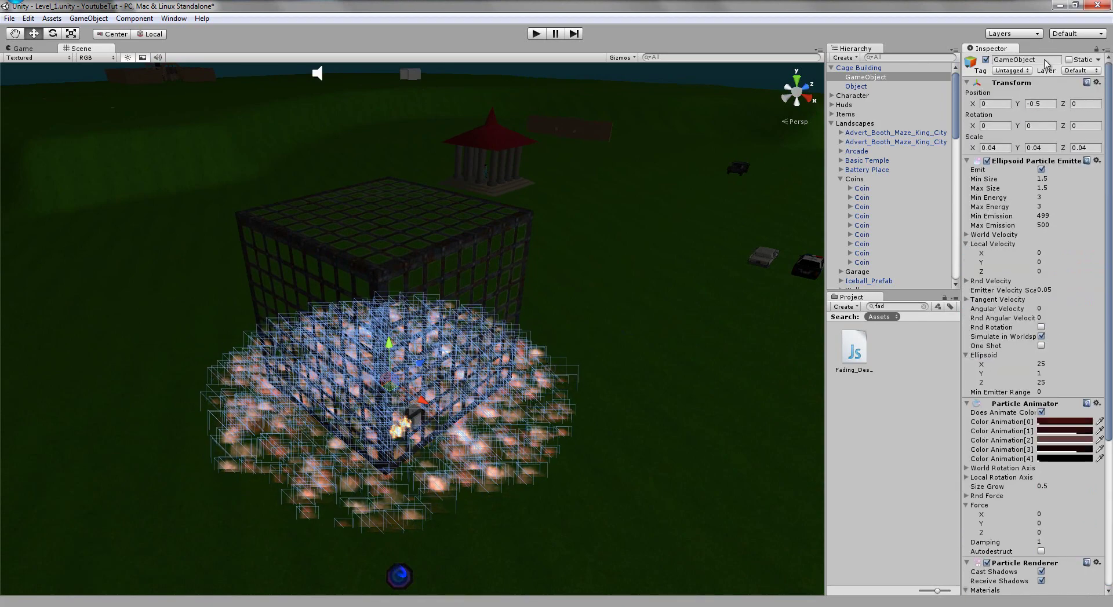
left_click(1044, 61)
type("Par")
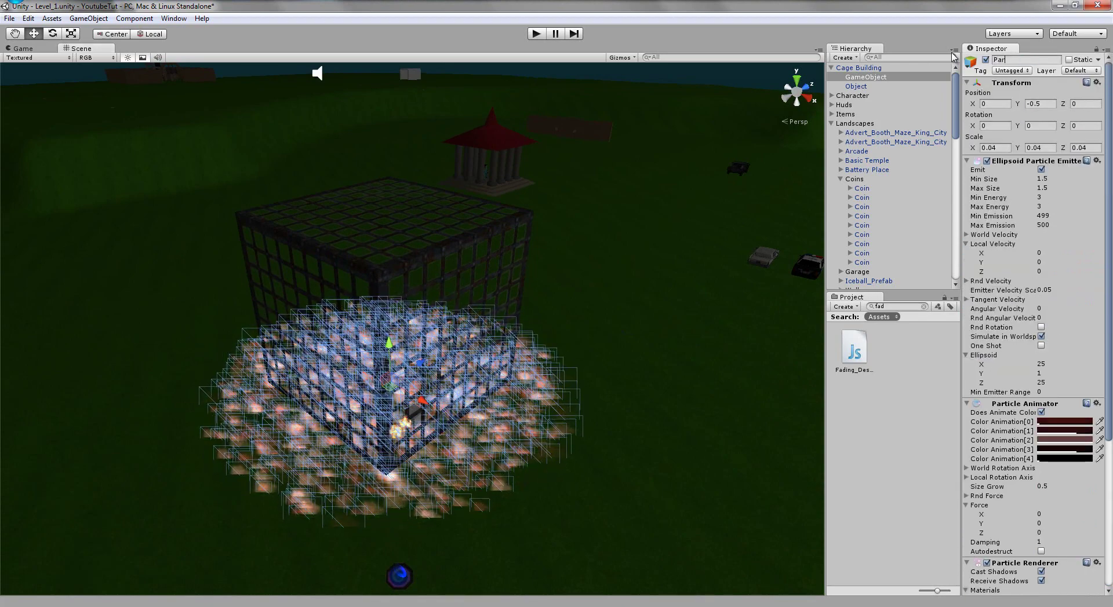
type("ticles")
key("Return")
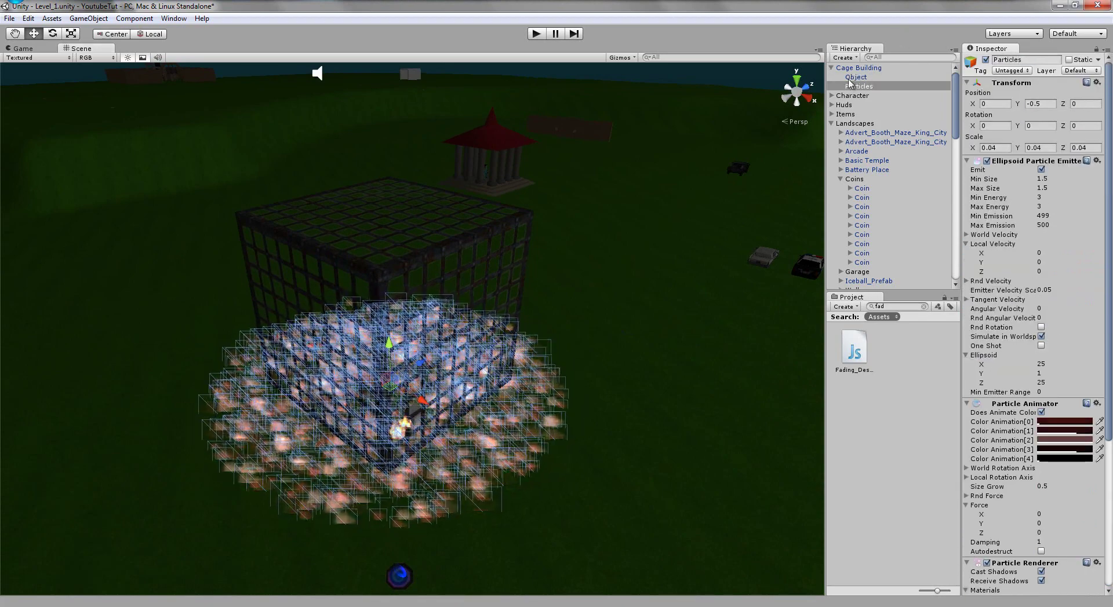
Step: Clear the project asset search and overwrite the Cage Building prefab in the Buildings folder with the scene's Cage Building
left_click(861, 69)
left_click_drag(887, 306, 829, 304)
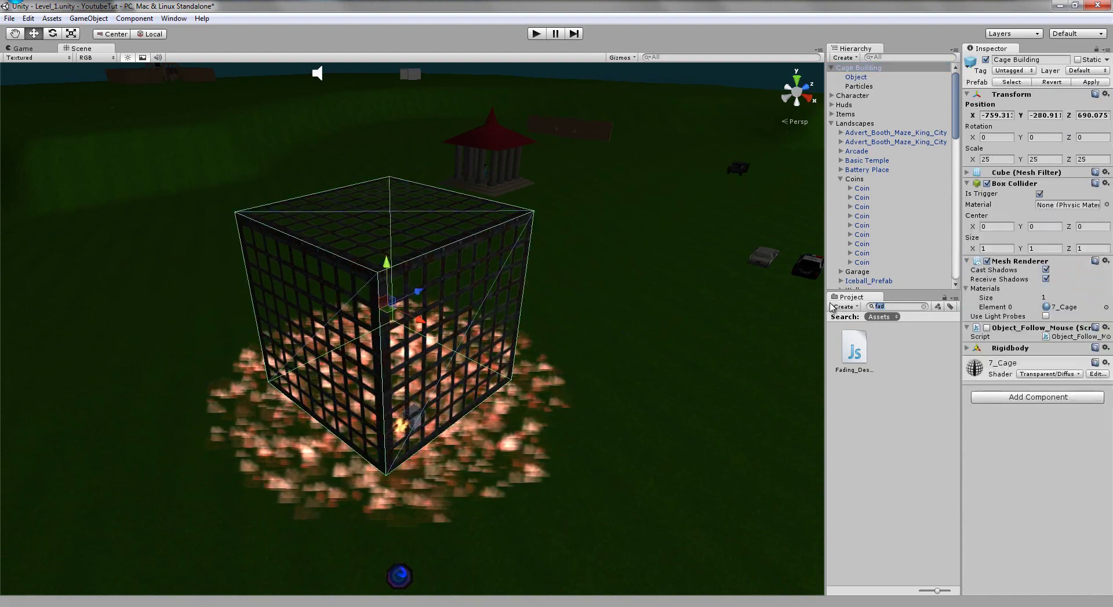
key("BackSpace")
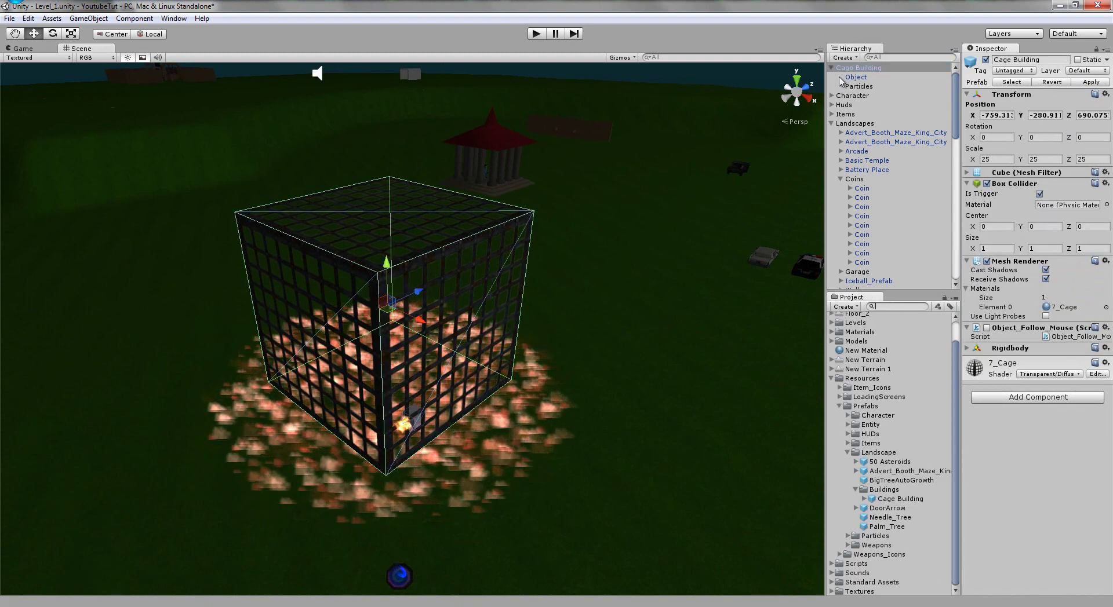
left_click_drag(858, 70, 896, 497)
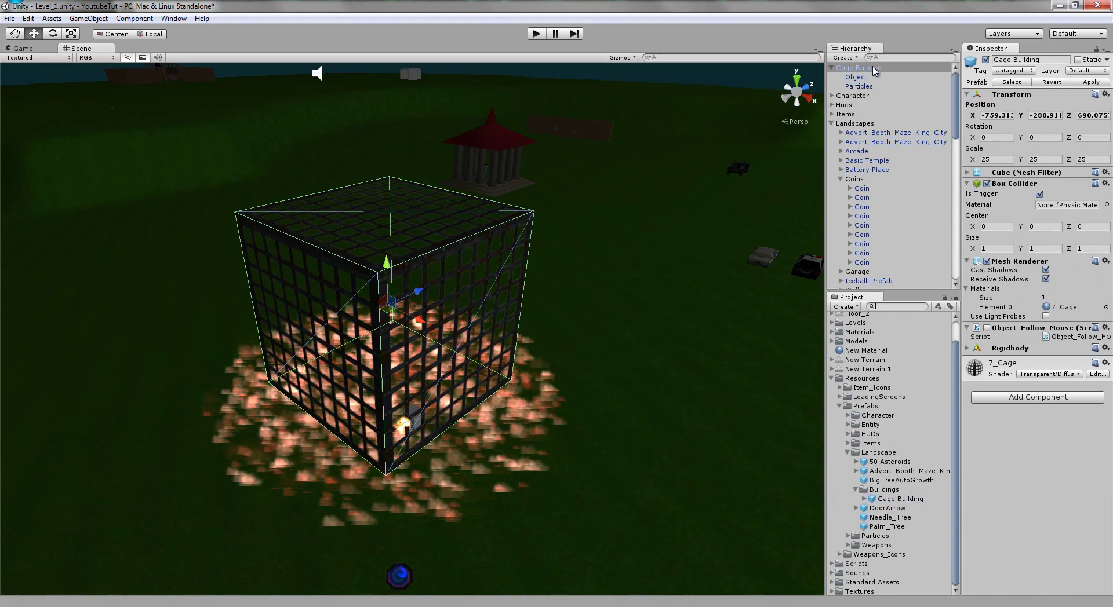
Step: Open the Cage Building's Object_Follow_Mouse script and add an empty line after the Main Camera statement in the mouse-button block
left_click(858, 87)
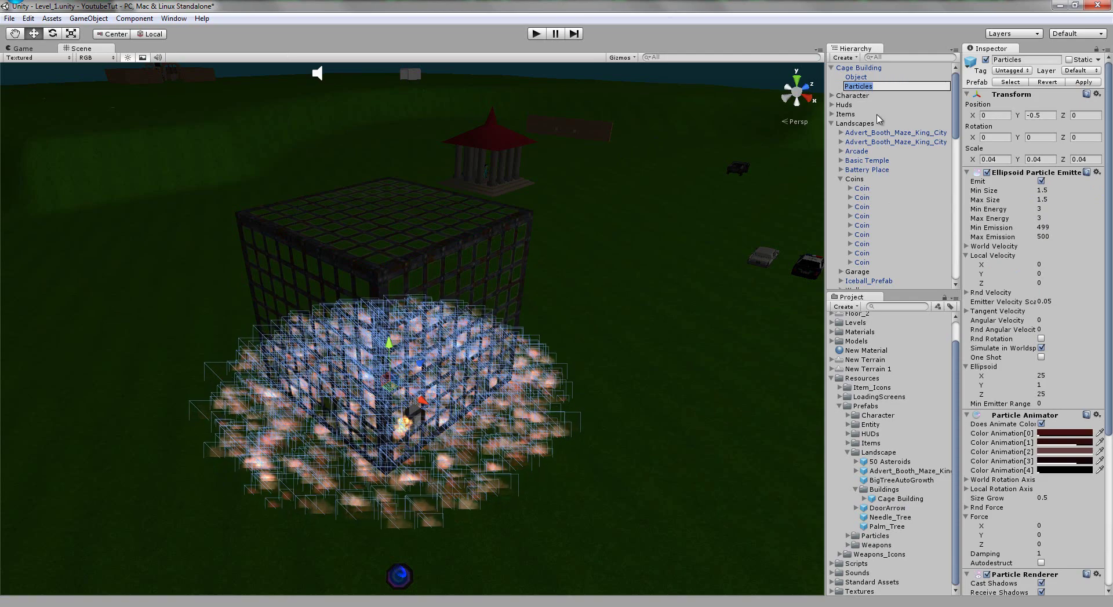
left_click(875, 69)
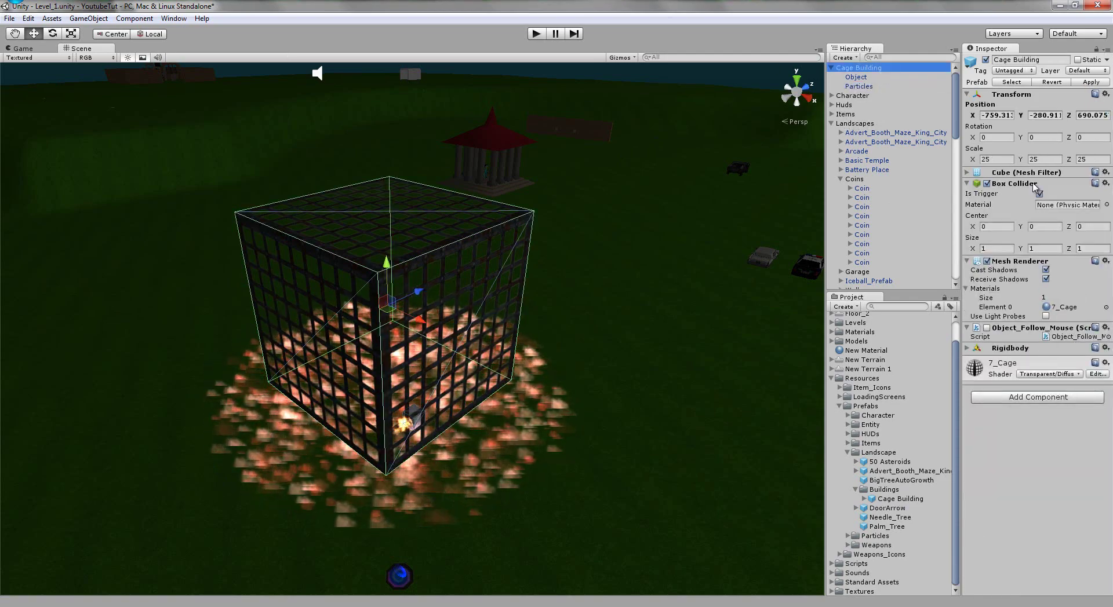
left_click(1056, 338)
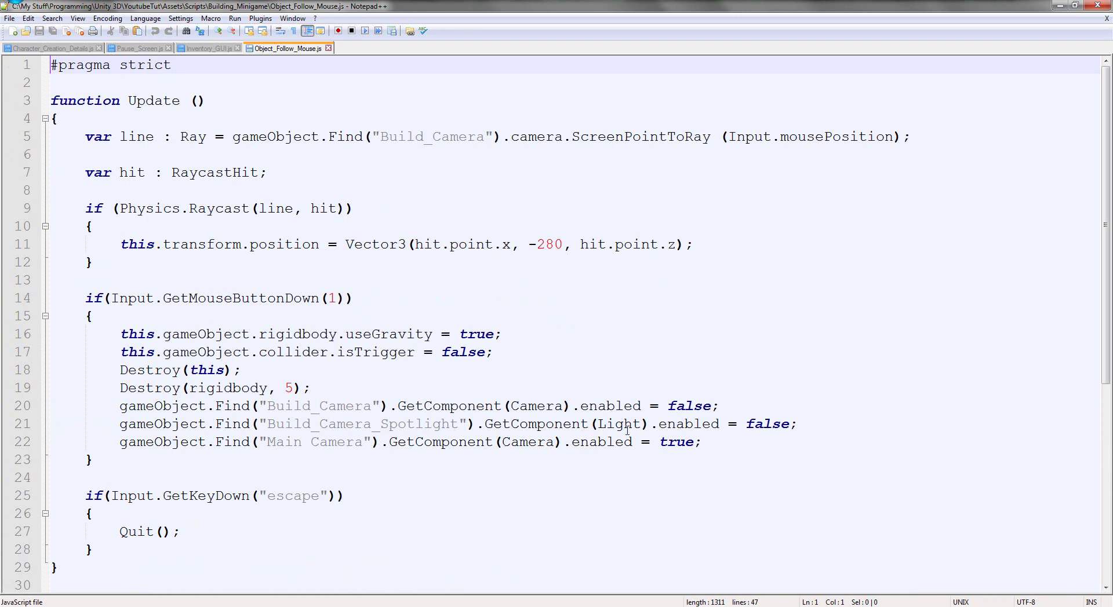
left_click(719, 445)
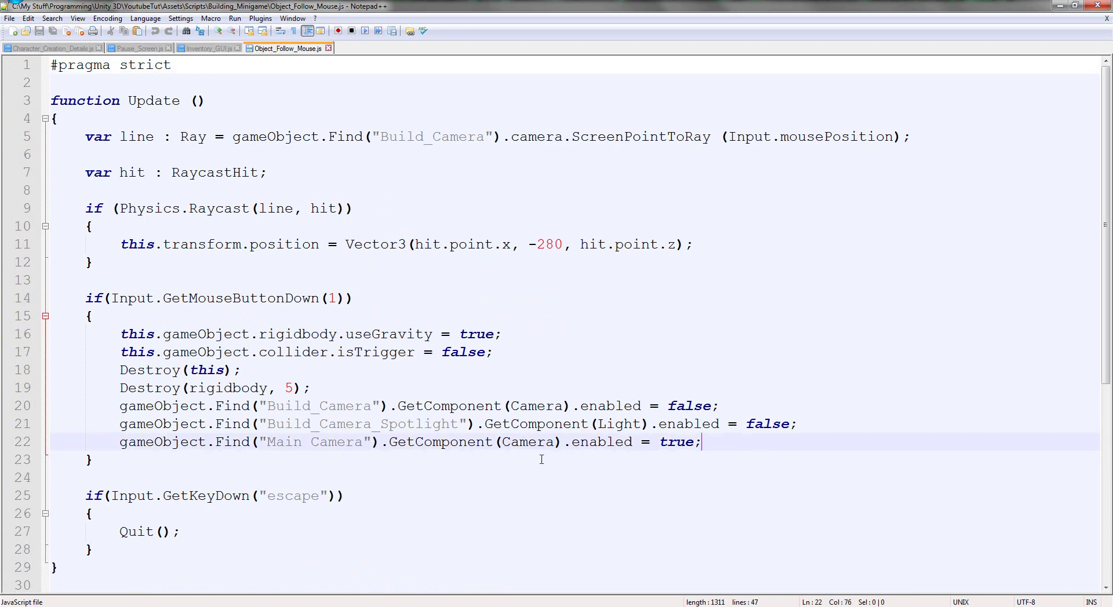
key("Return")
type("gameObj")
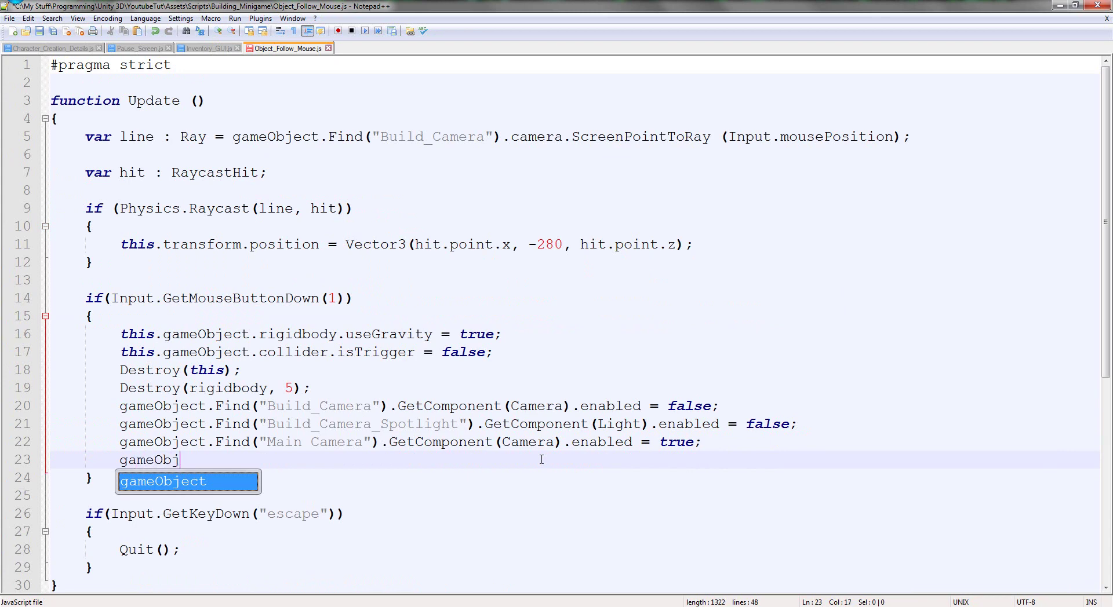
type("ect.FI")
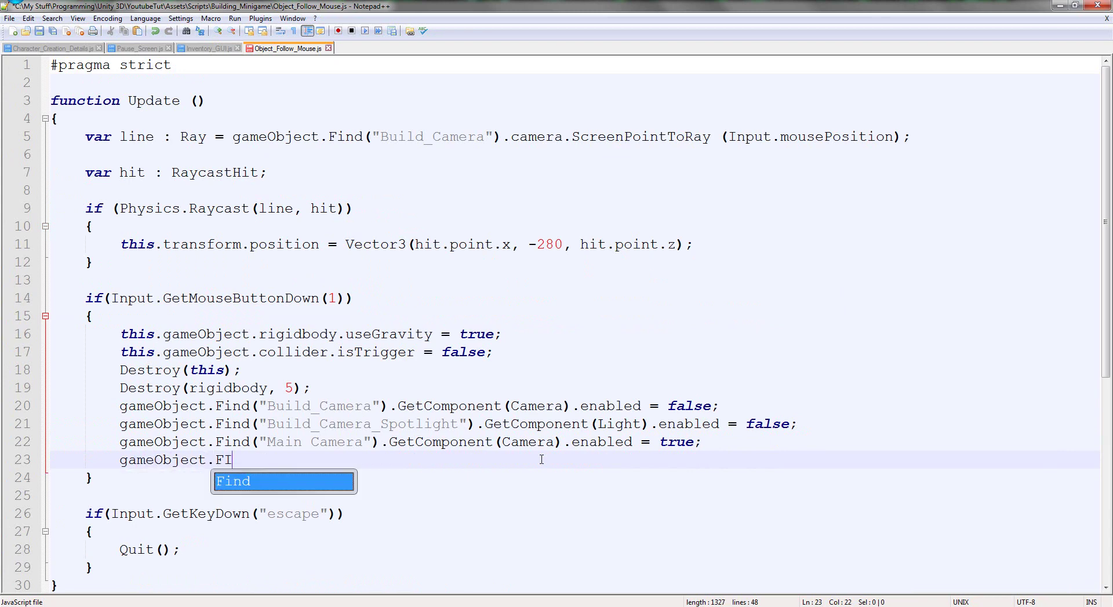
type("n")
key("BackSpace")
key("BackSpace")
key("BackSpace")
key("BackSpace")
key("BackSpace")
key("BackSpace")
key("BackSpace")
key("BackSpace")
key("BackSpace")
key("BackSpace")
key("BackSpace")
key("BackSpace")
key("BackSpace")
key("BackSpace")
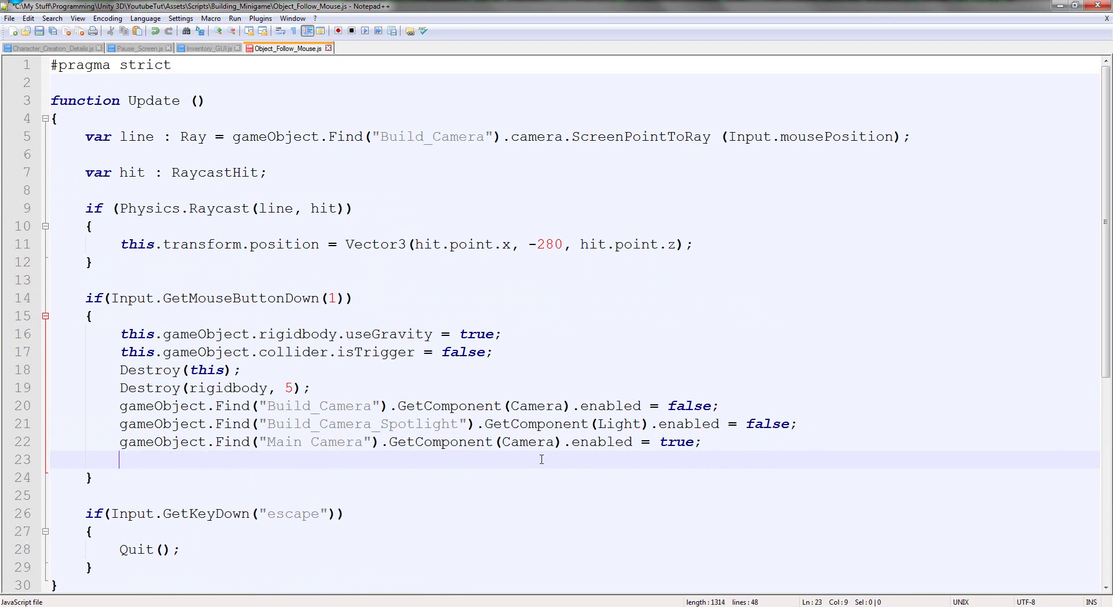
Step: Write transform.Find("Particles").GetComponent(ParticleRenderer) on the new line and save the script
type("transform.Fi")
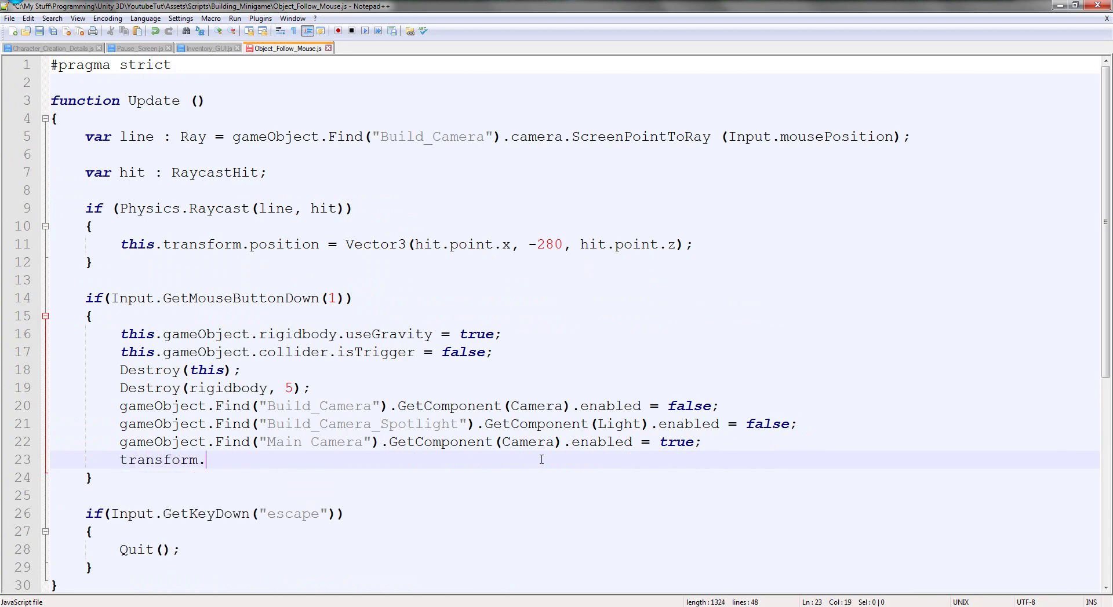
key("BackSpace")
key("BackSpace")
type("ind(\"Particles\").g")
key("BackSpace")
type("GetComponent(")
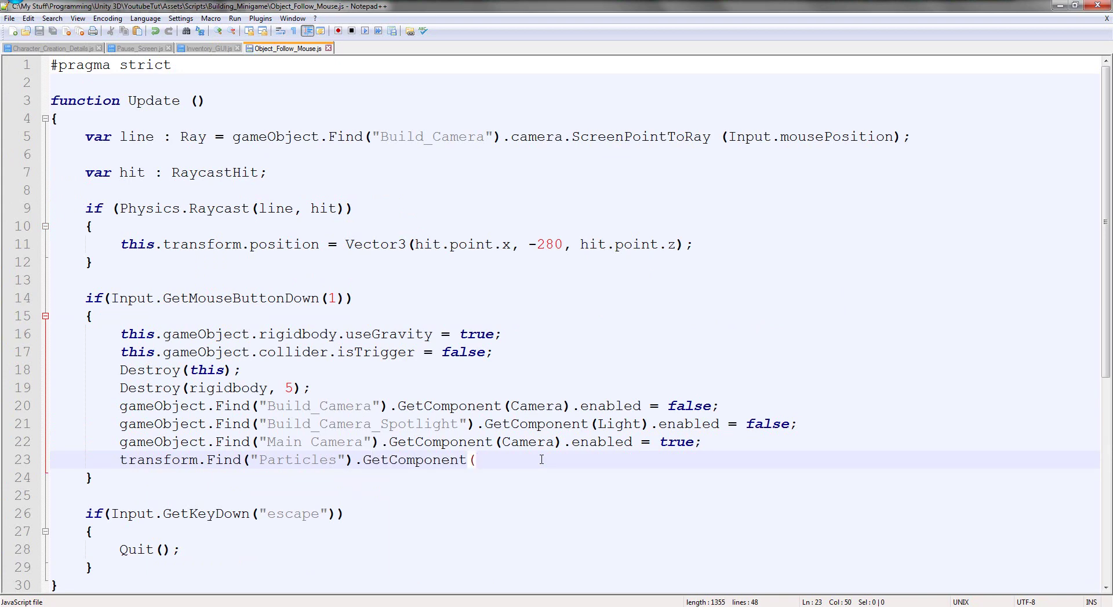
type("Par")
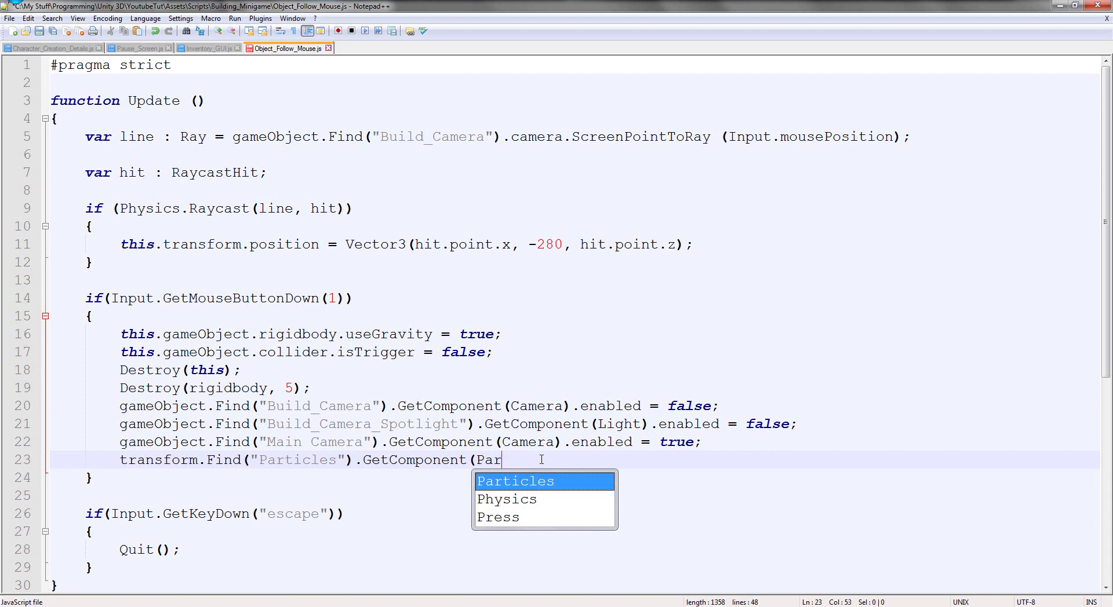
type("ticleRendere")
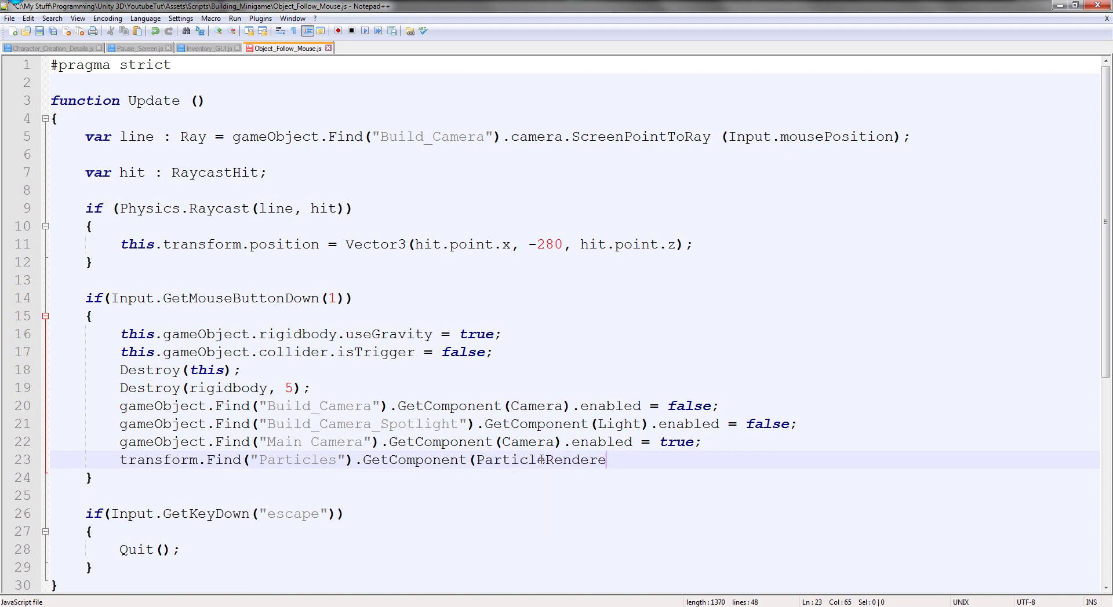
type("r)")
key("ctrl+s")
Step: Switch to Unity and disable the Particle Renderer component on the cage's Particles object
key("alt+Tab")
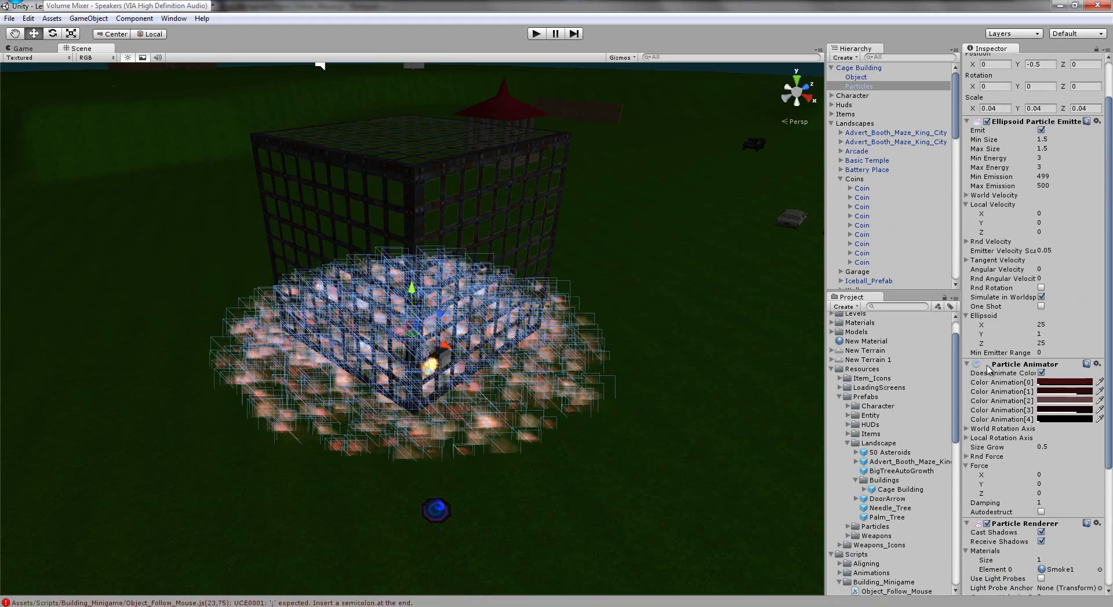
scroll(1002, 405, "down", 3)
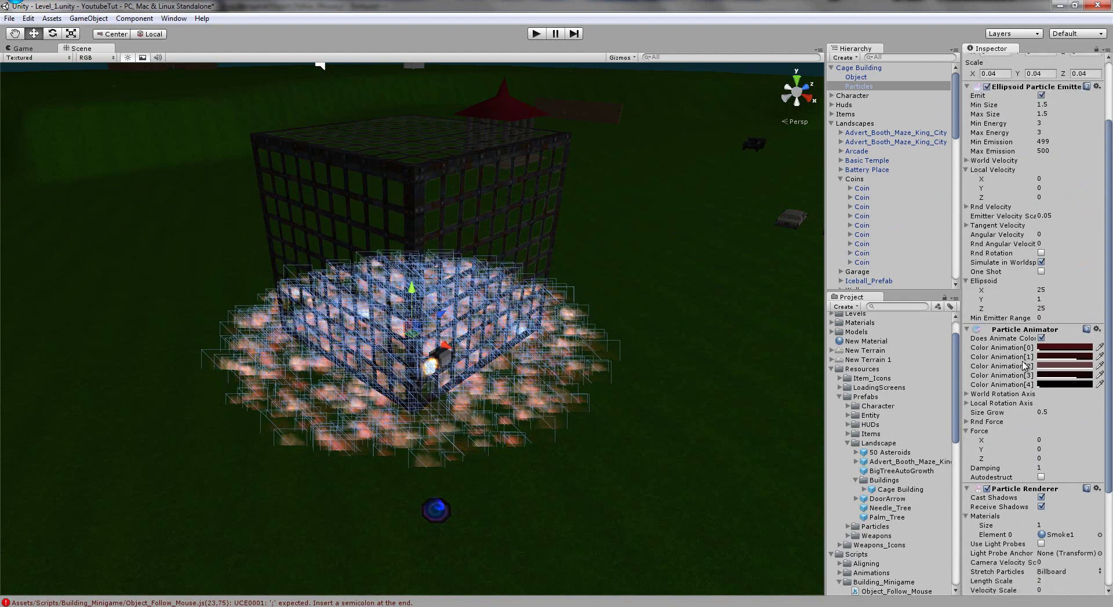
left_click(986, 455)
left_click(986, 455)
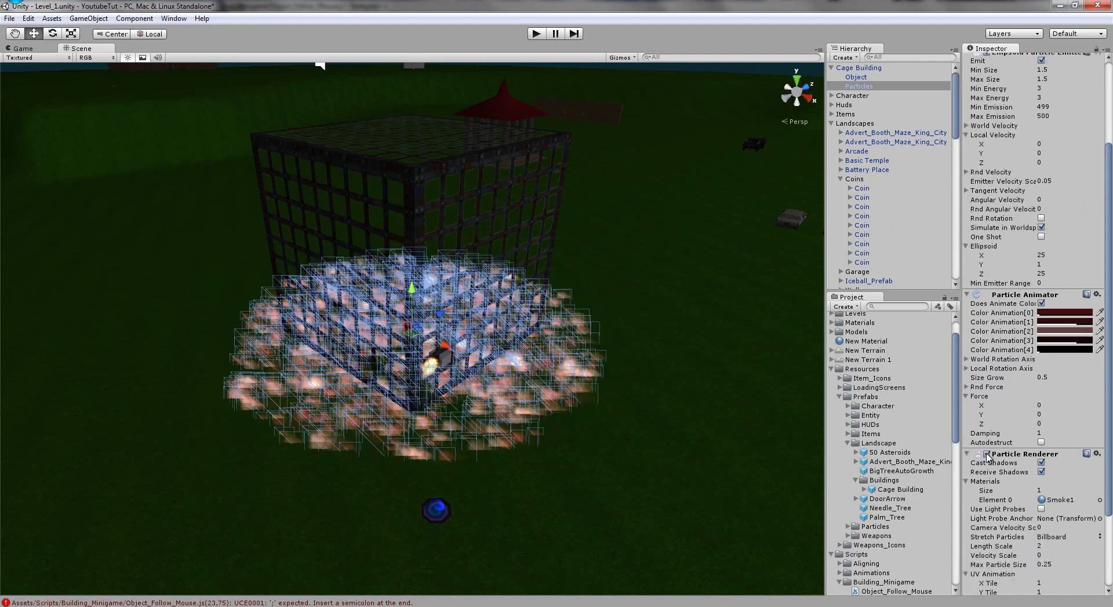
left_click(986, 455)
left_click(986, 455)
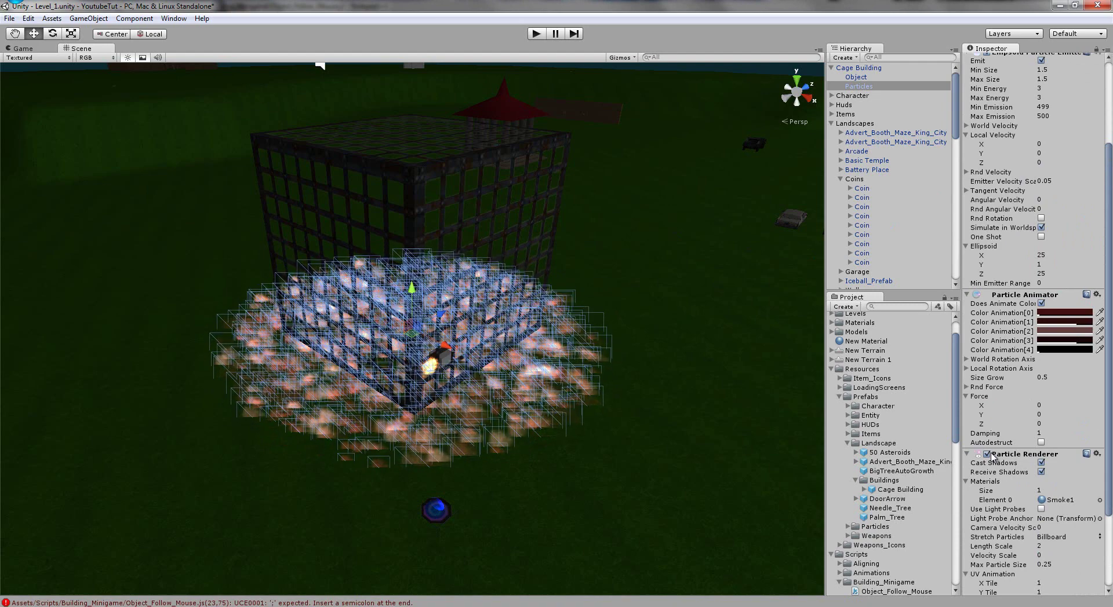
left_click(987, 454)
scroll(992, 406, "up", 5)
scroll(1014, 470, "down", 5)
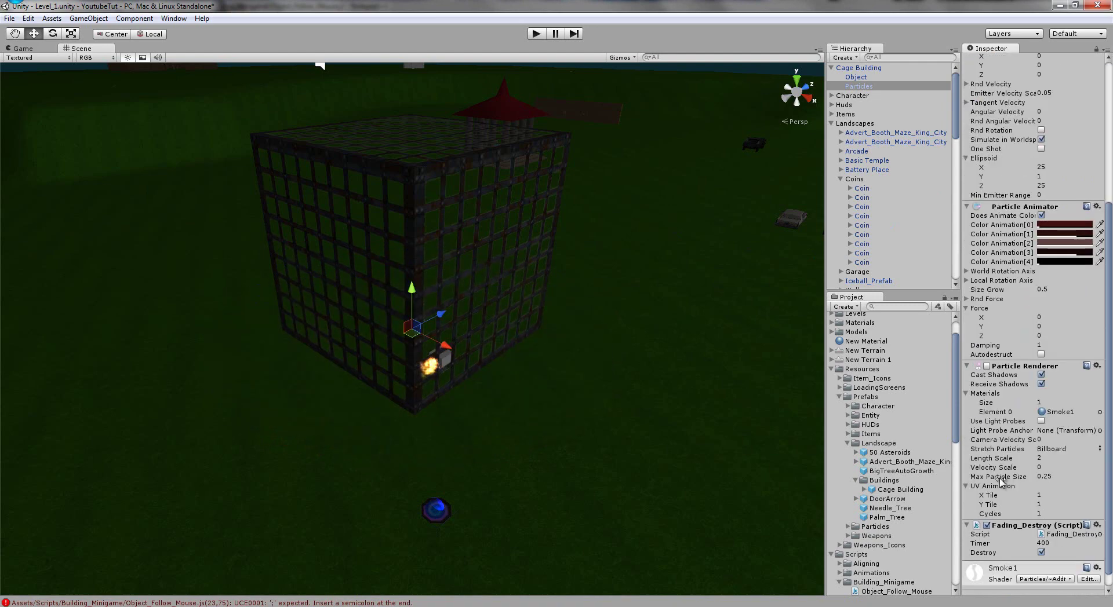
left_click(986, 366)
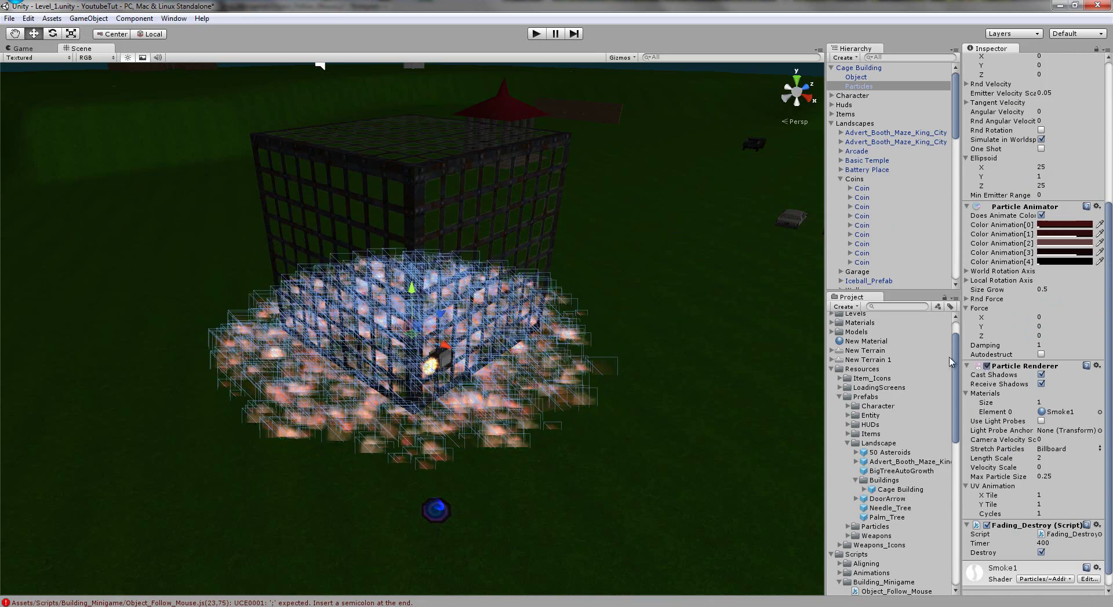
left_click(986, 366)
Step: Return to the script in Notepad++, complete the ParticleRenderer line with .enabled = true; and save the file
key("alt+Tab")
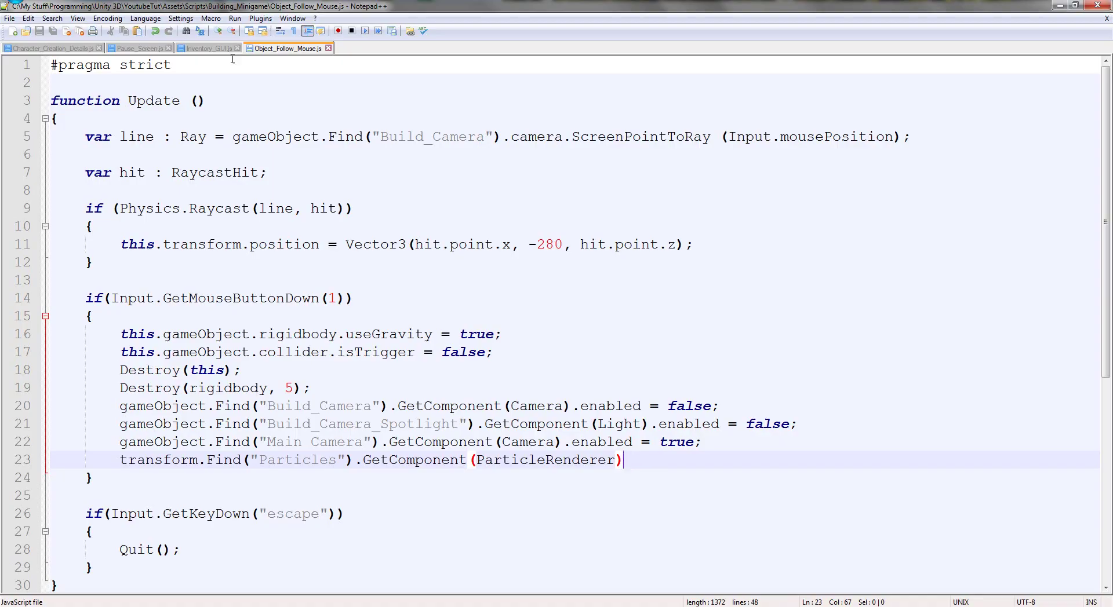
type(".")
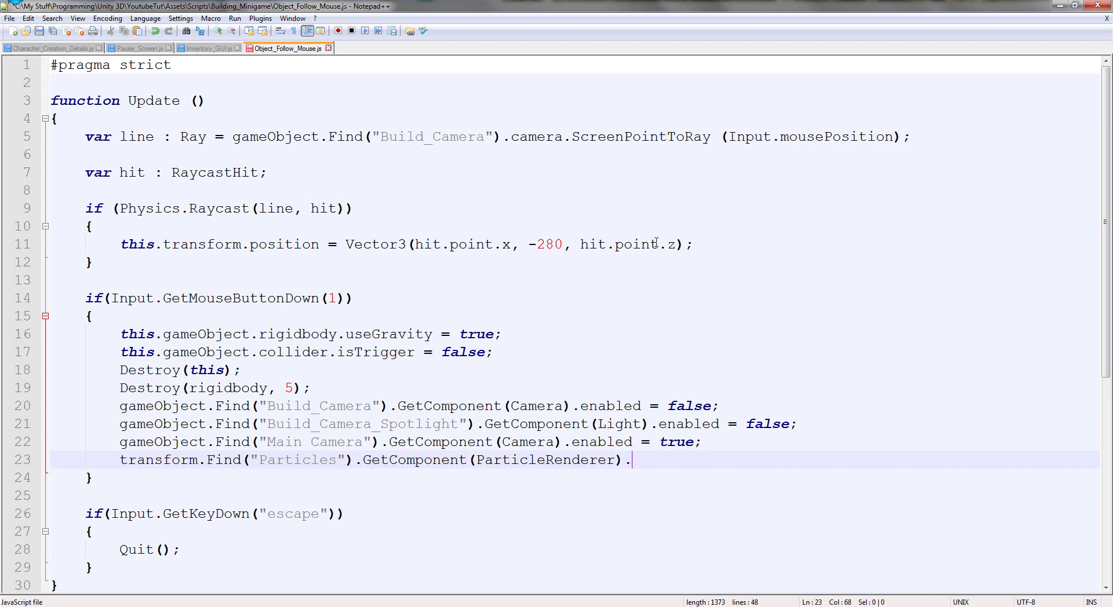
type("enabled = true;")
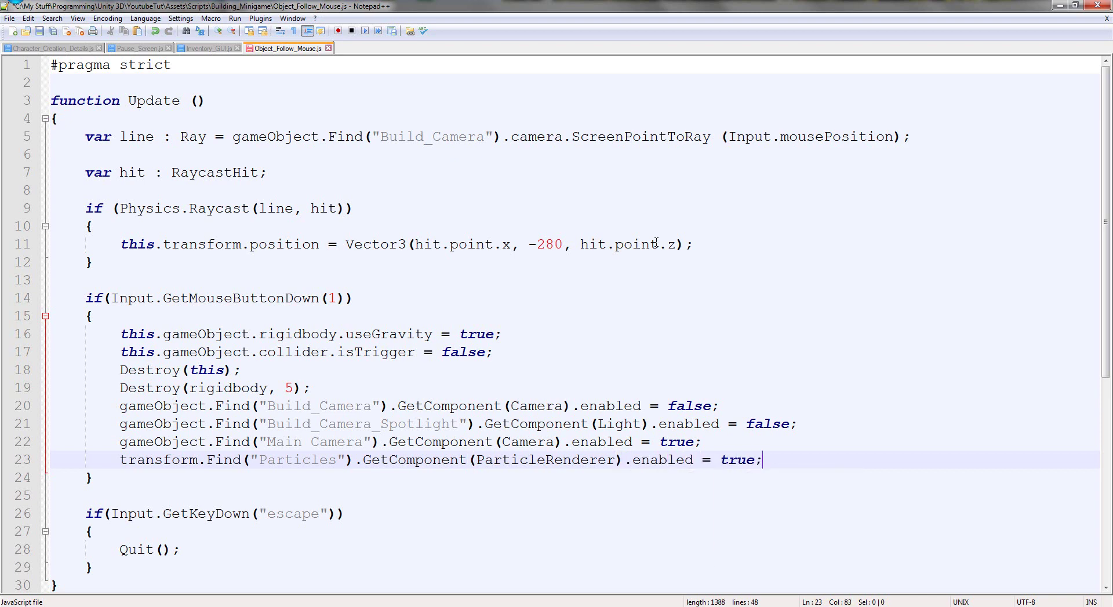
key("ctrl+s")
Step: In Unity, update the Cage Building prefab from the scene instance with Object_Follow_Mouse enabled, and delete that instance
key("alt+Tab")
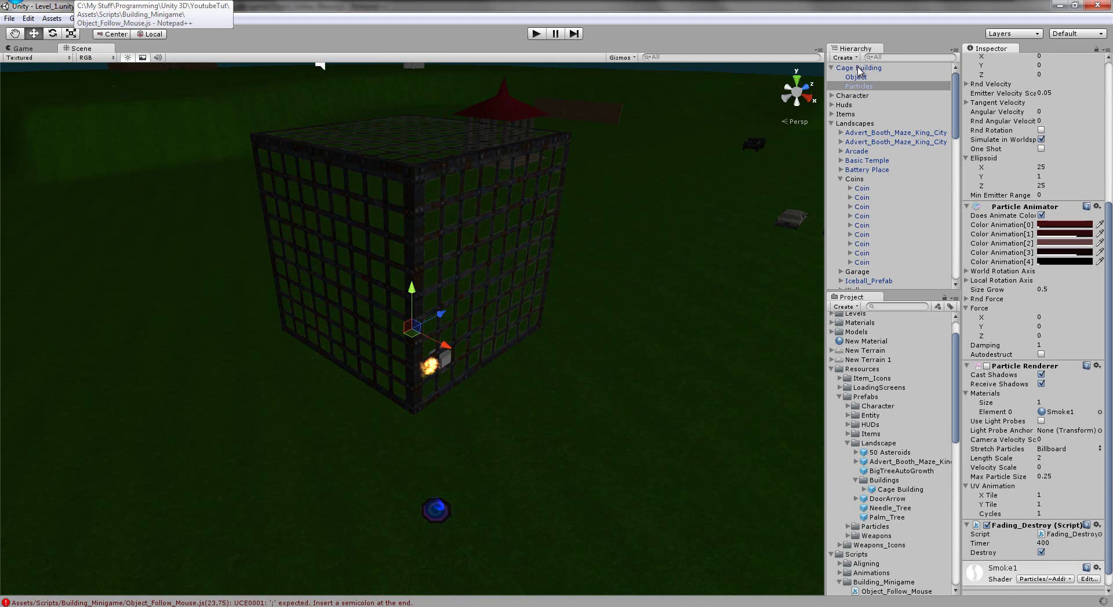
left_click_drag(858, 71, 910, 510)
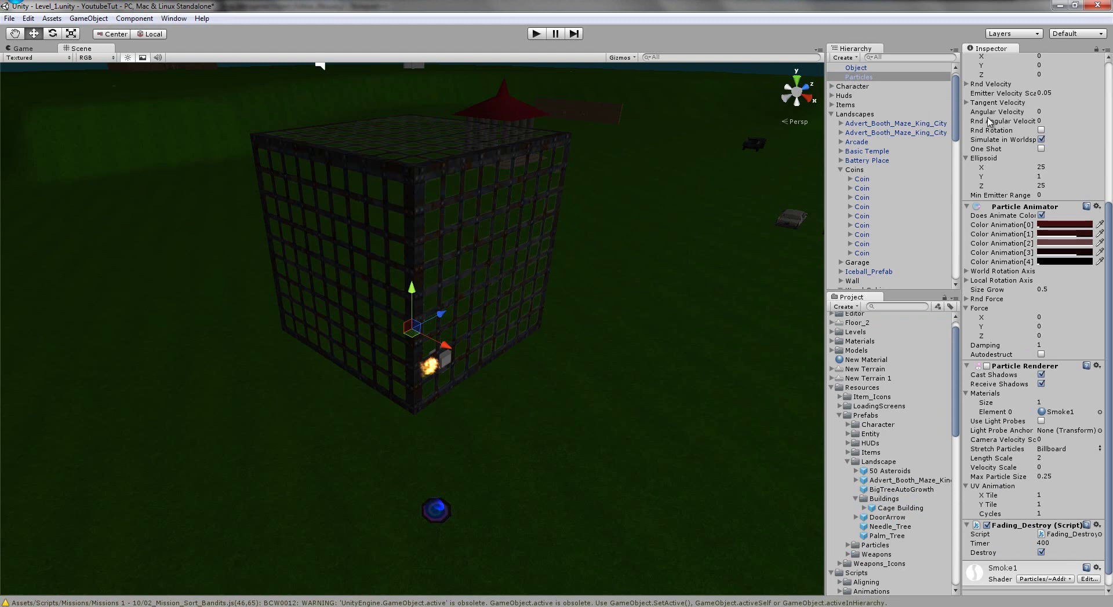
scroll(987, 118, "up", 6)
left_click_drag(957, 95, 958, 85)
left_click_drag(885, 68, 896, 508)
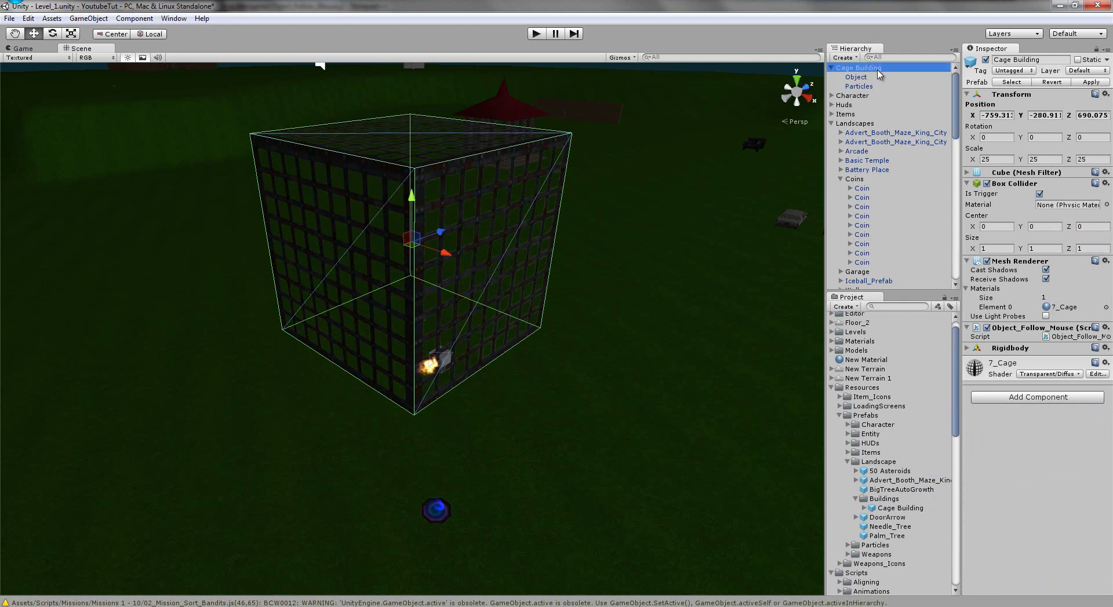
key("Delete")
Step: Run the game and place the Cage Building from the character's inventory onto the terrain
left_click(540, 36)
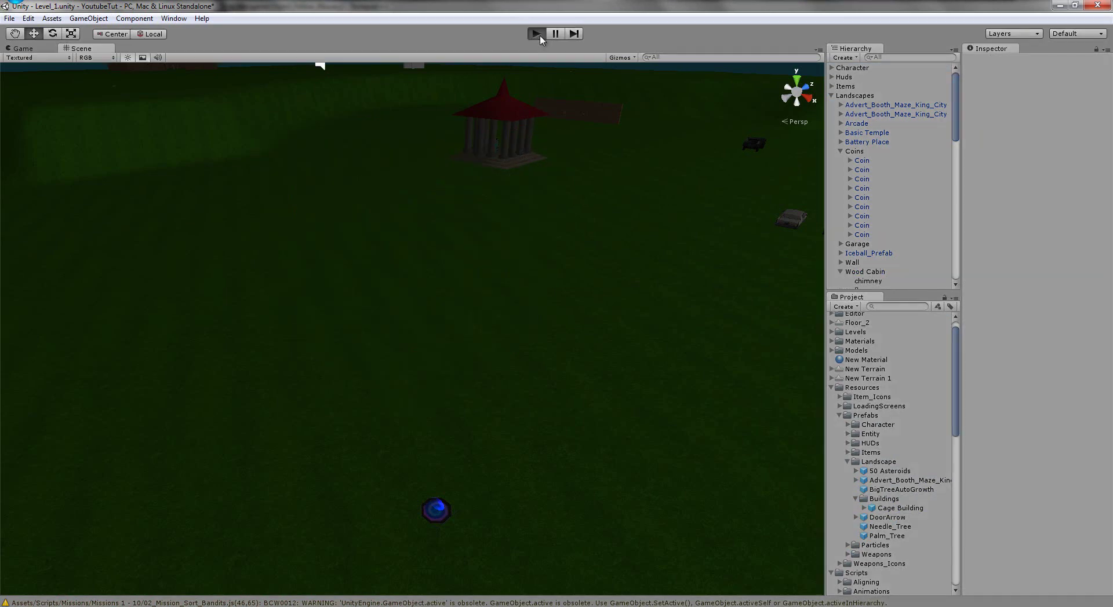
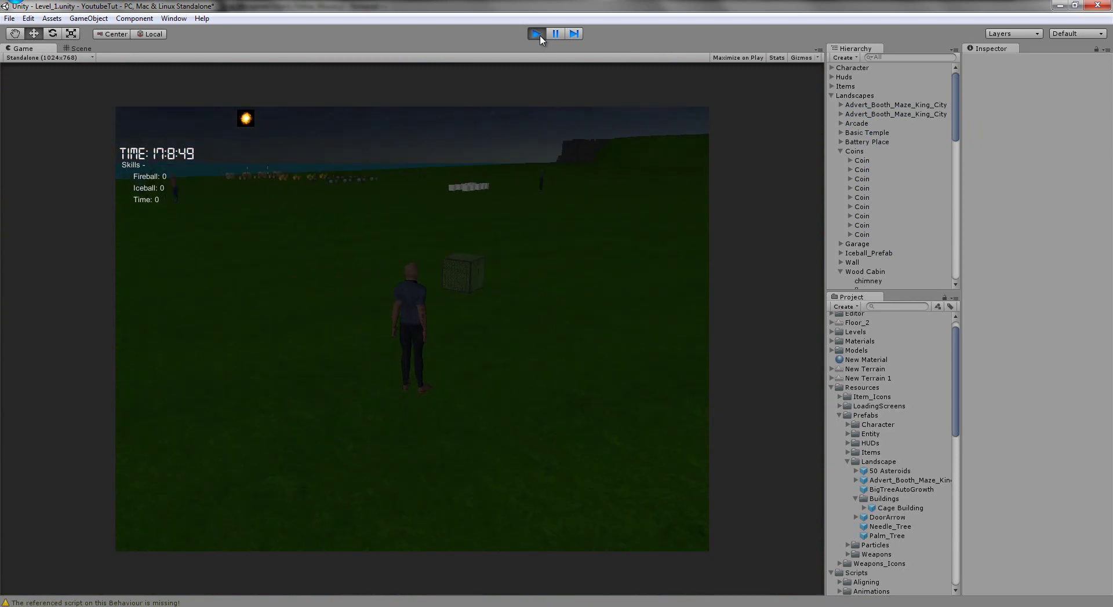
key("d")
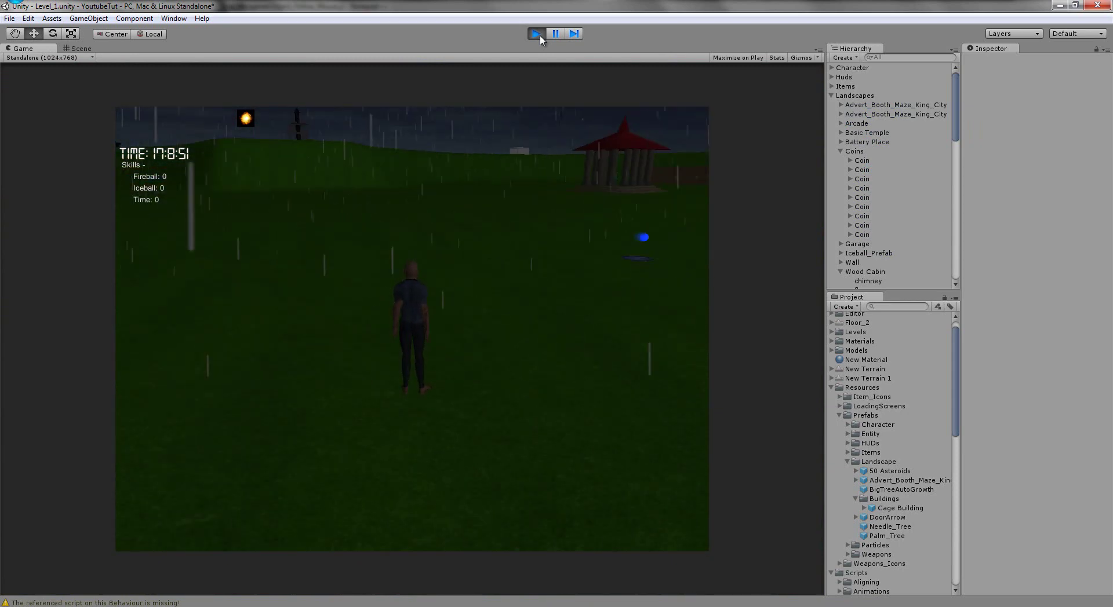
key("i")
key("a")
left_click(144, 178)
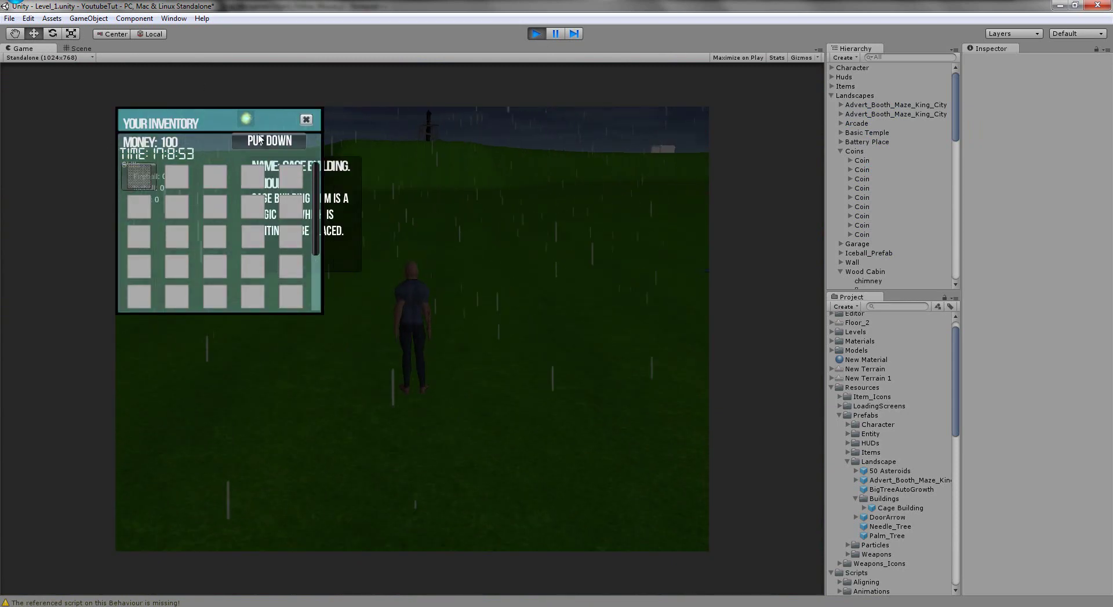
left_click(261, 140)
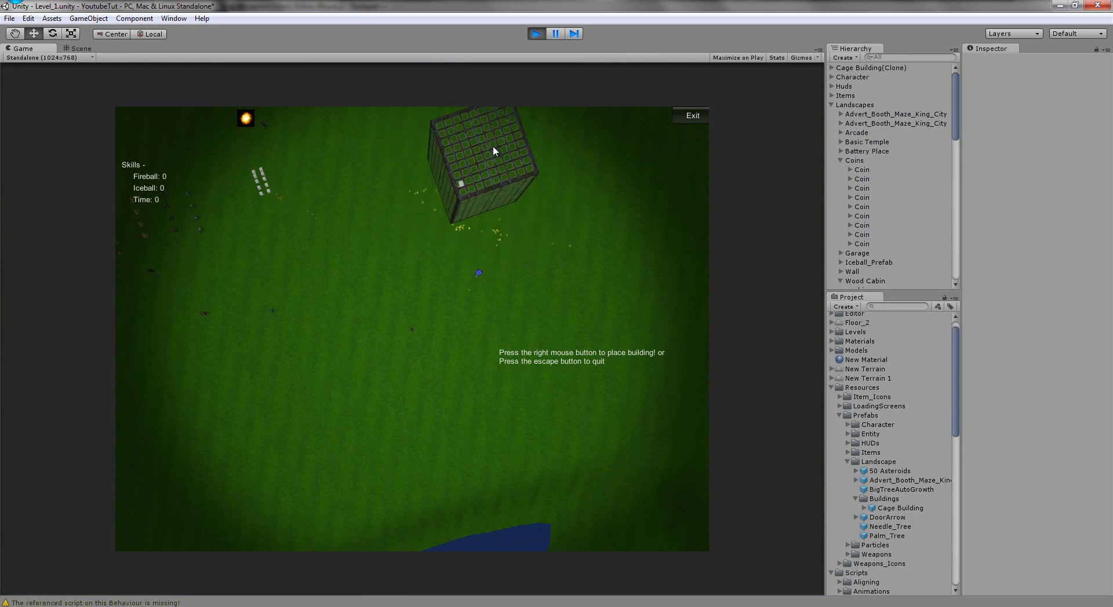
right_click(495, 148)
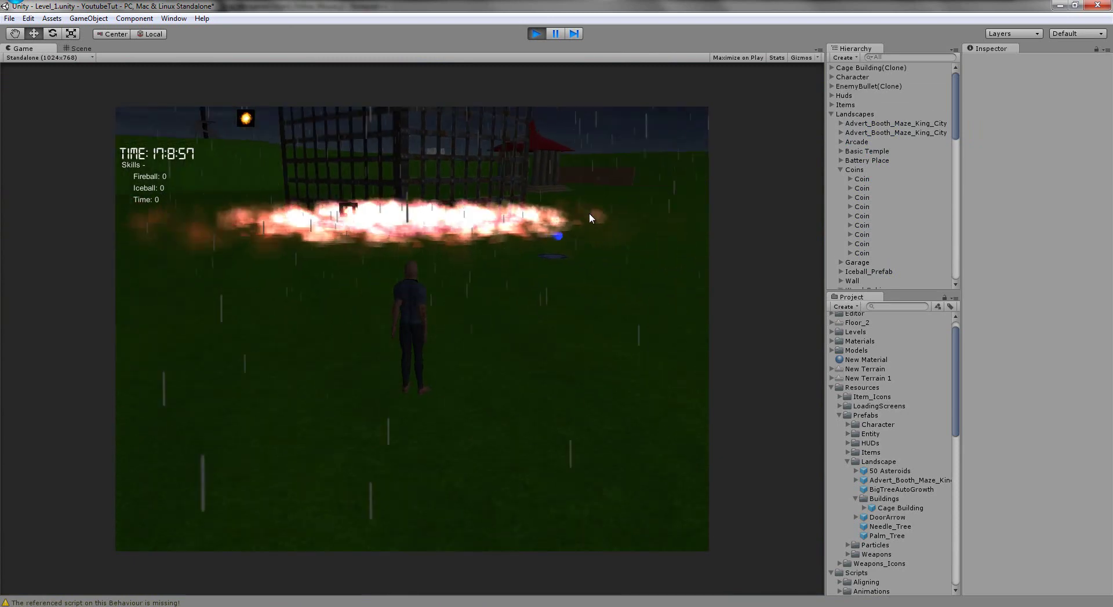
Step: Walk the character up to the placed cage and examine the smoke effect around its base
key("w")
key("d")
key("a")
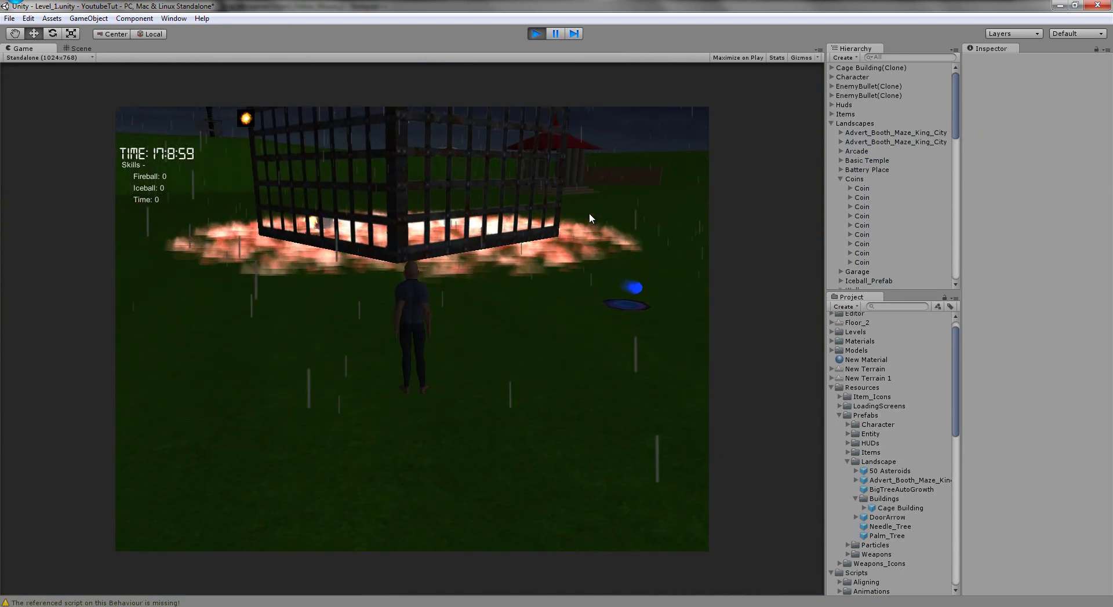
key("w")
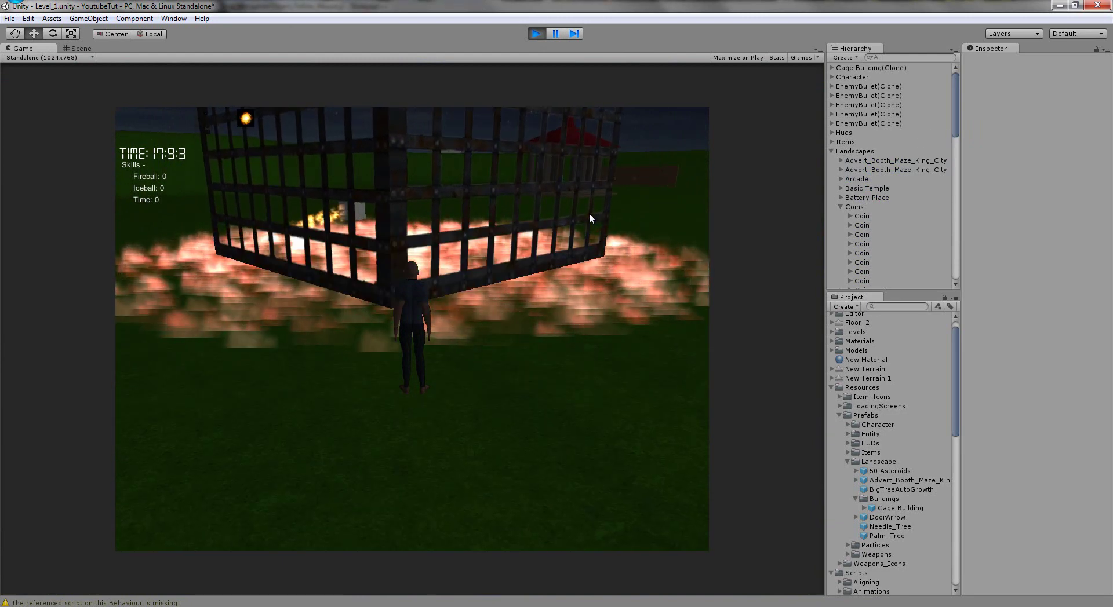
key("w")
key("d")
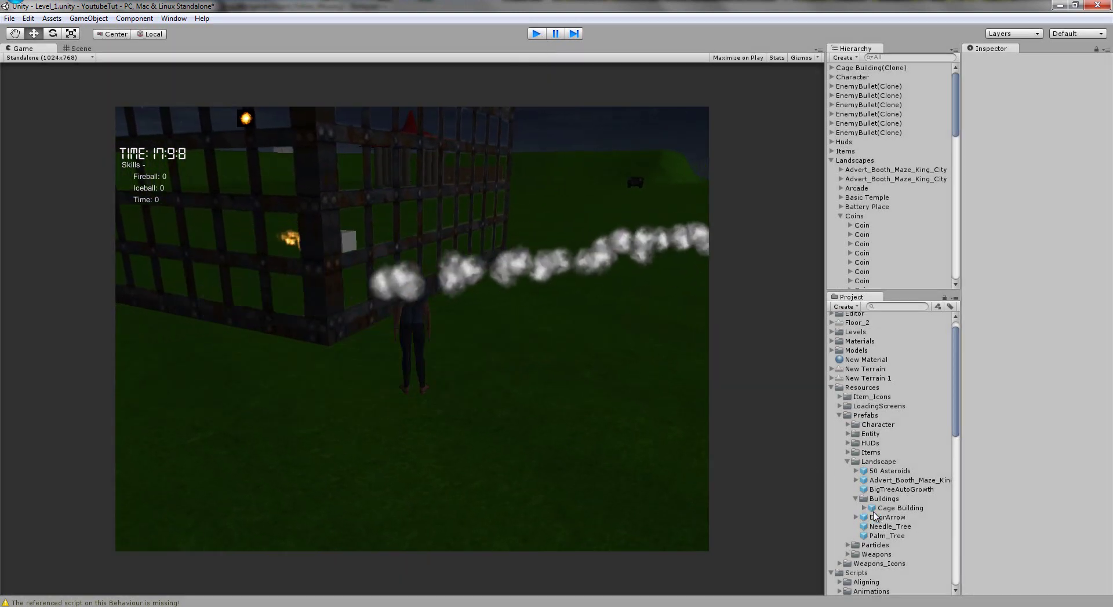
Step: Stop the game and set the Fading_Destroy timer on the Cage Building prefab's Particles child to 100
key("ctrl+p")
left_click(874, 510)
left_click(863, 508)
left_click(898, 527)
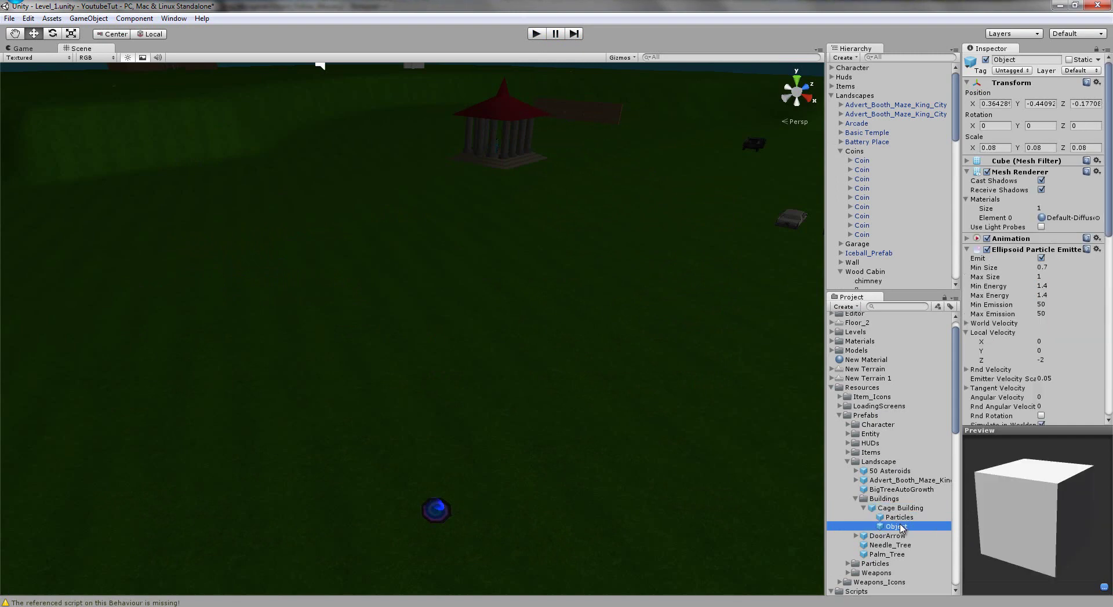
left_click(898, 517)
scroll(1061, 507, "down", 10)
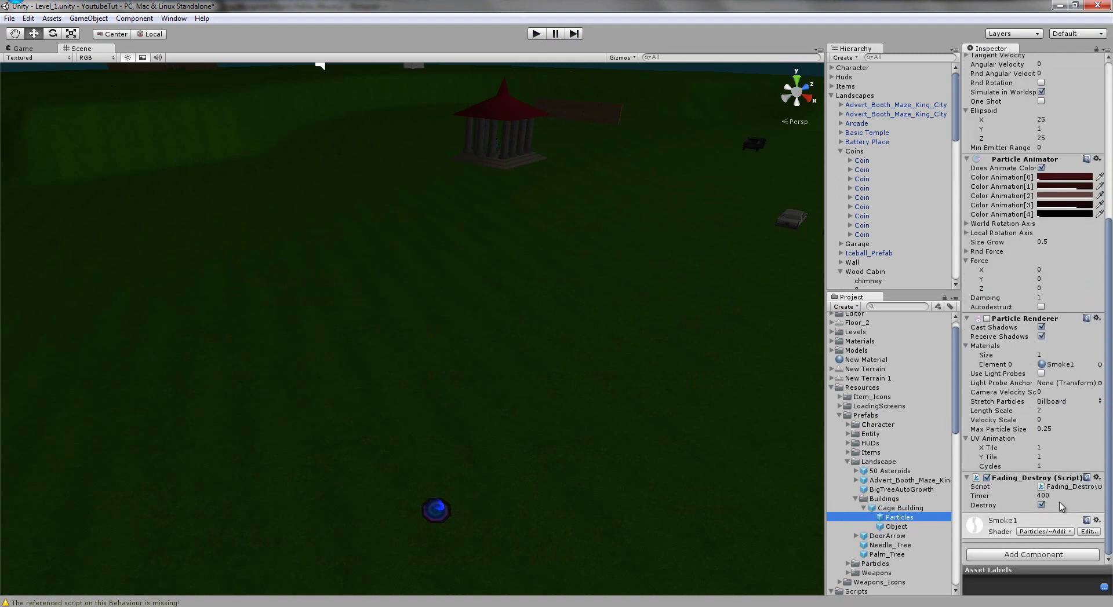
left_click(1037, 496)
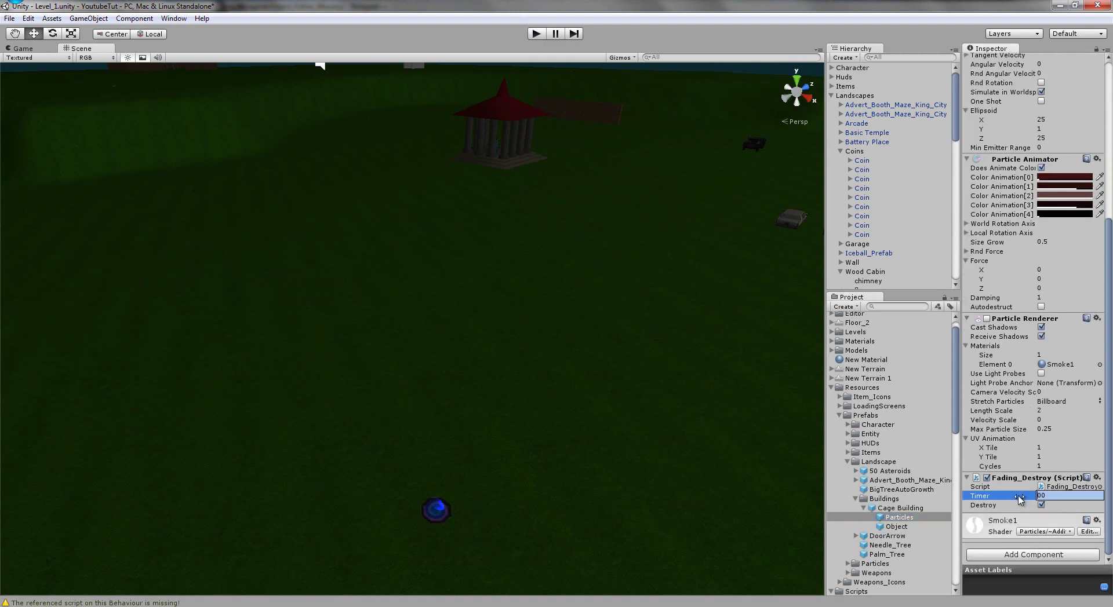
key("Return")
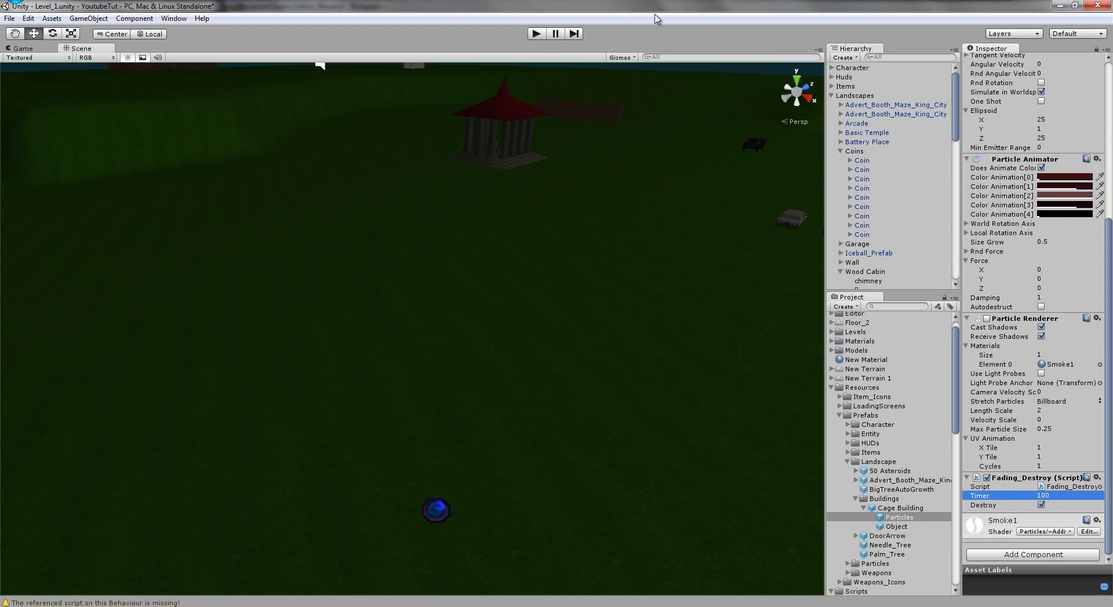
Step: Run the game and put down the Cage Building from the inventory on the terrain to check the smoke's duration
left_click(535, 35)
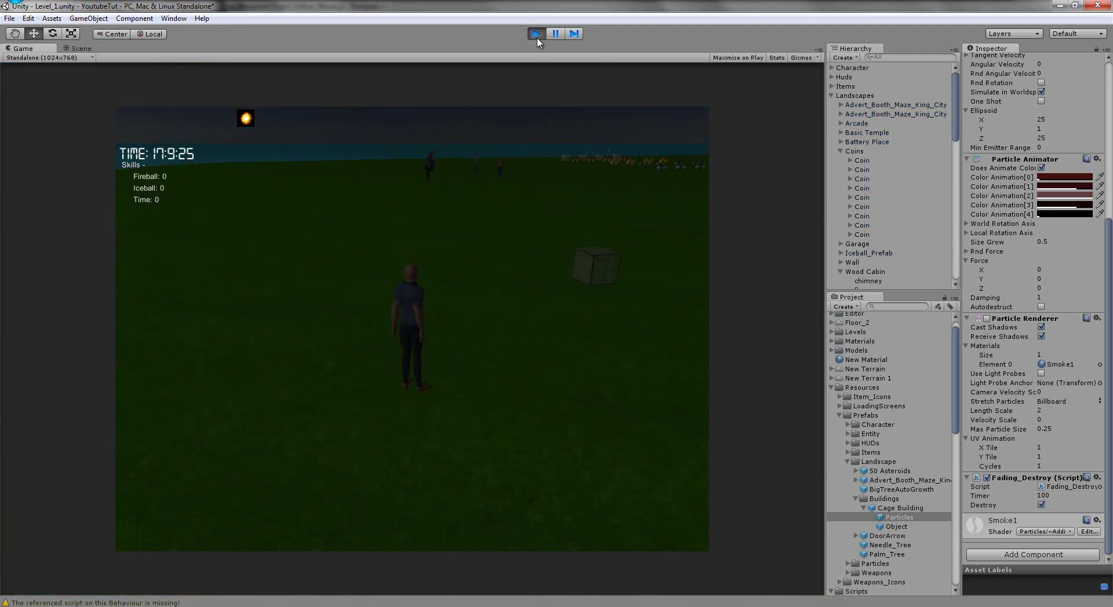
key("s")
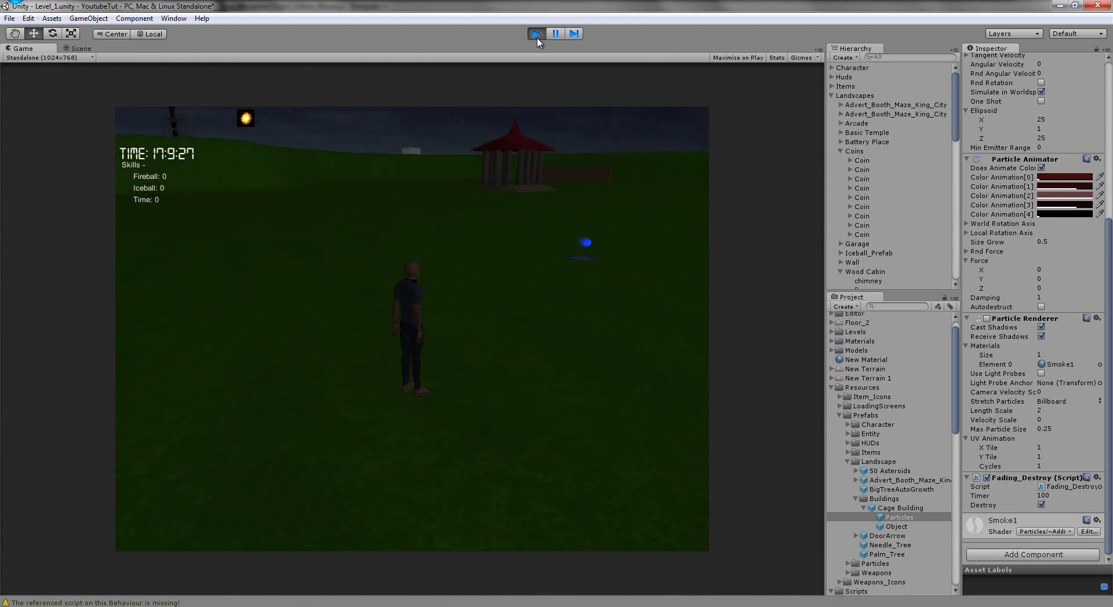
key("i")
left_click(141, 178)
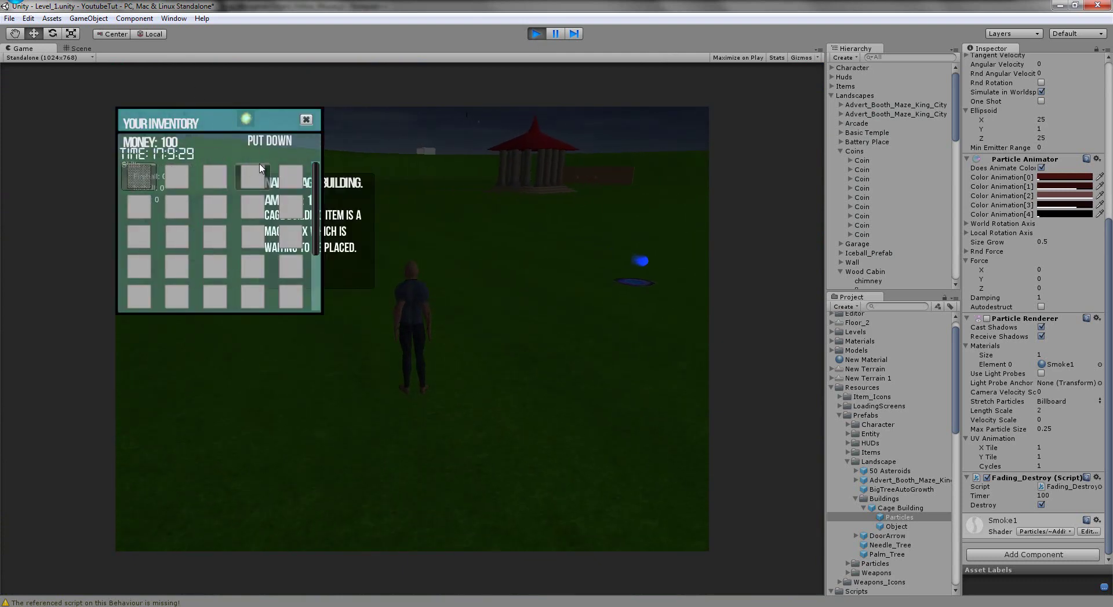
left_click(270, 140)
right_click(498, 197)
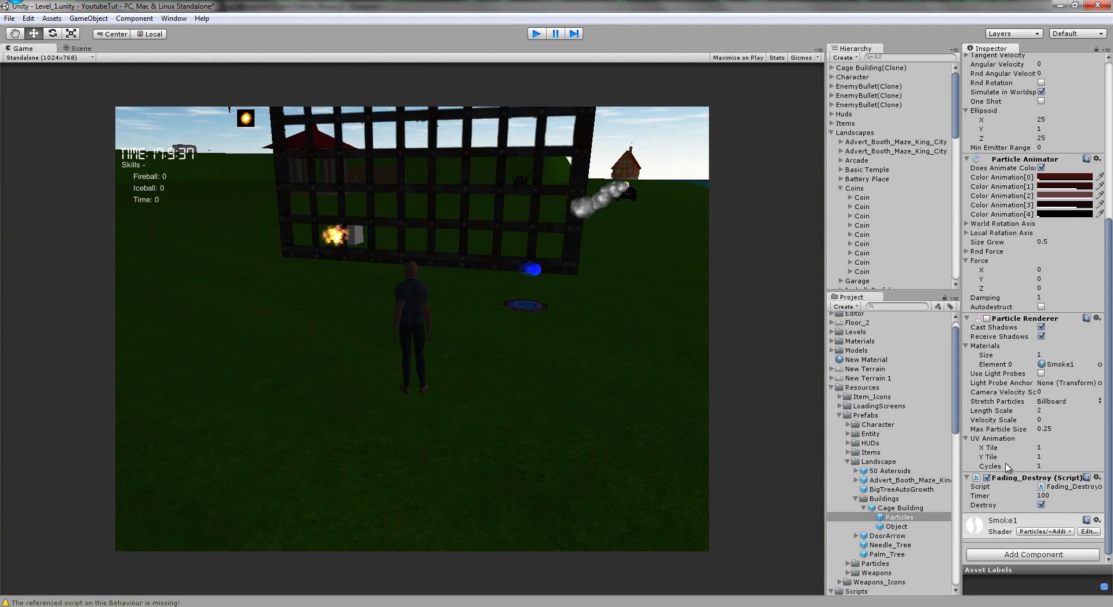
Step: Stop the game and shorten the Fading_Destroy timer of the cage's Particles to 50
key("ctrl+p")
left_click(996, 496)
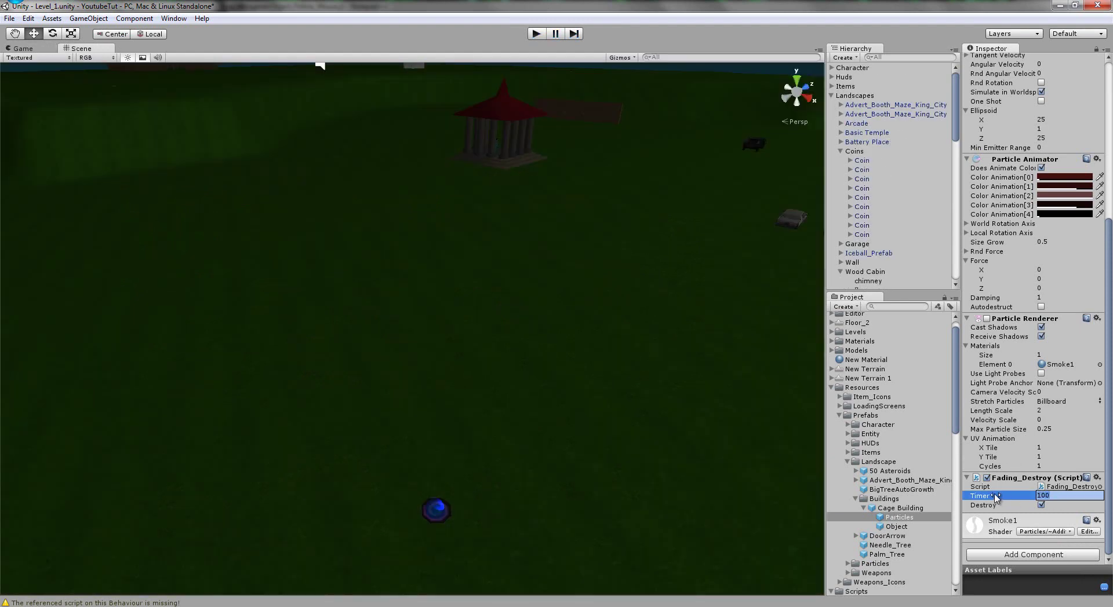
type("50")
key("Return")
middle_click_drag(434, 278, 349, 373)
scroll(349, 373, "down", 3)
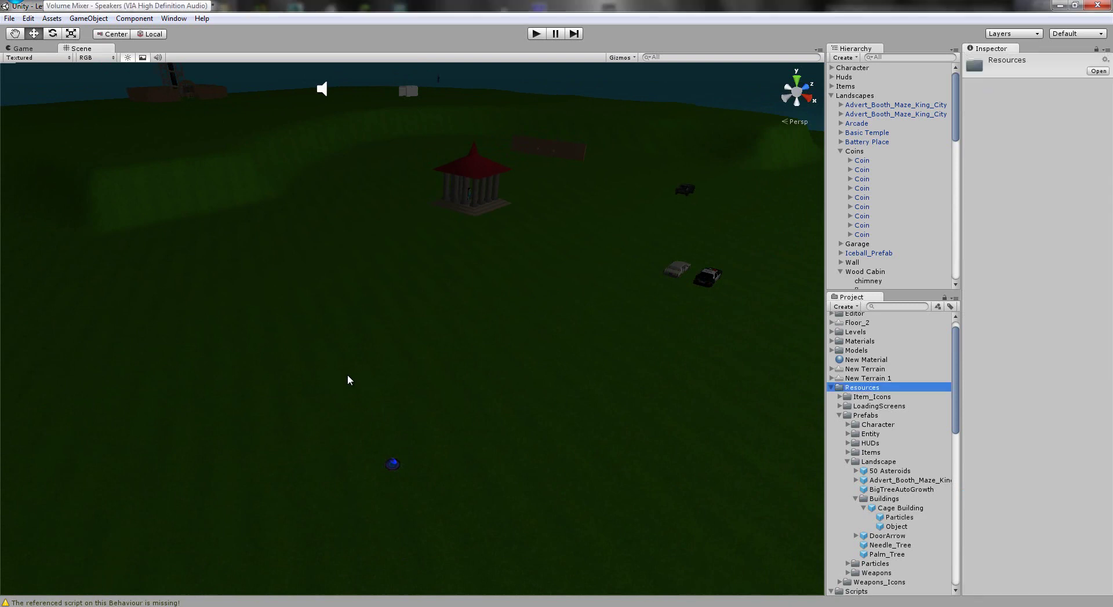
Step: Open the Sounds folder in the project assets and preview the Building_Drop audio clip
left_click(831, 388)
left_click(831, 397)
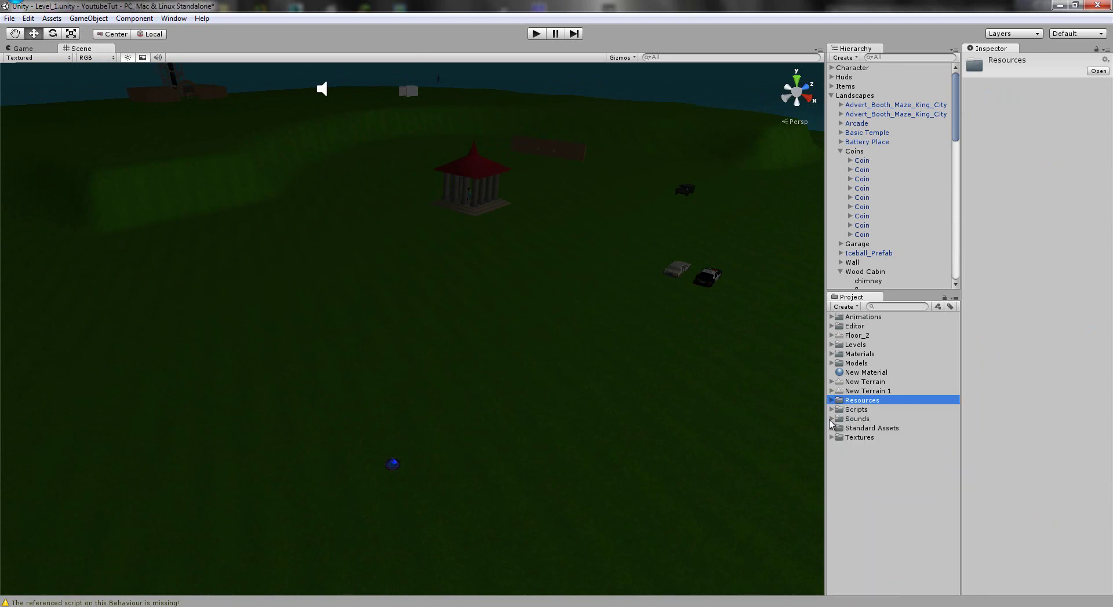
left_click(831, 419)
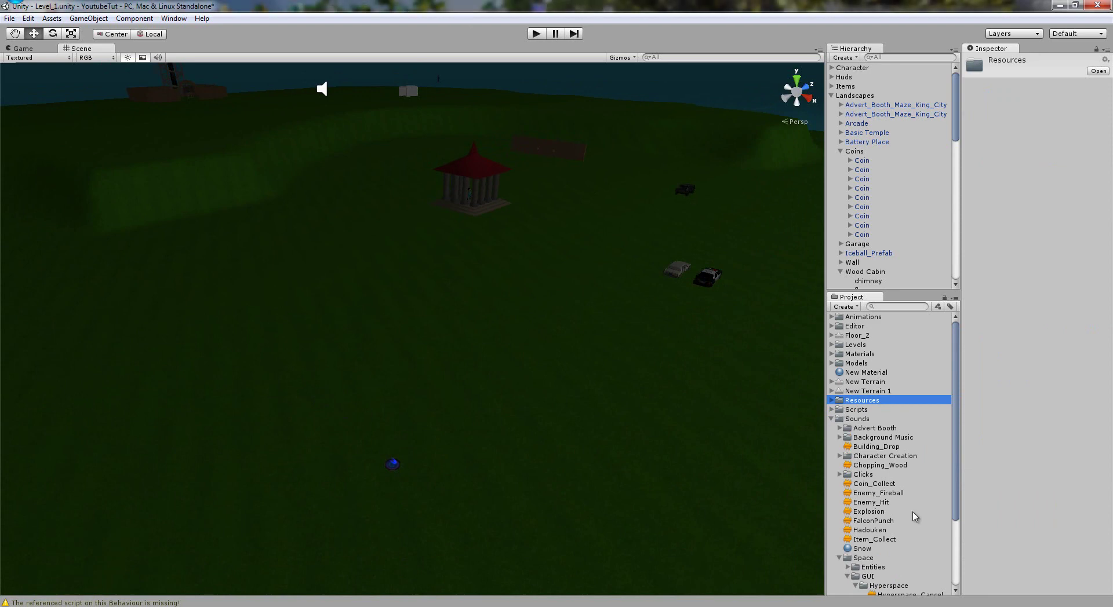
left_click(896, 449)
left_click(1103, 430)
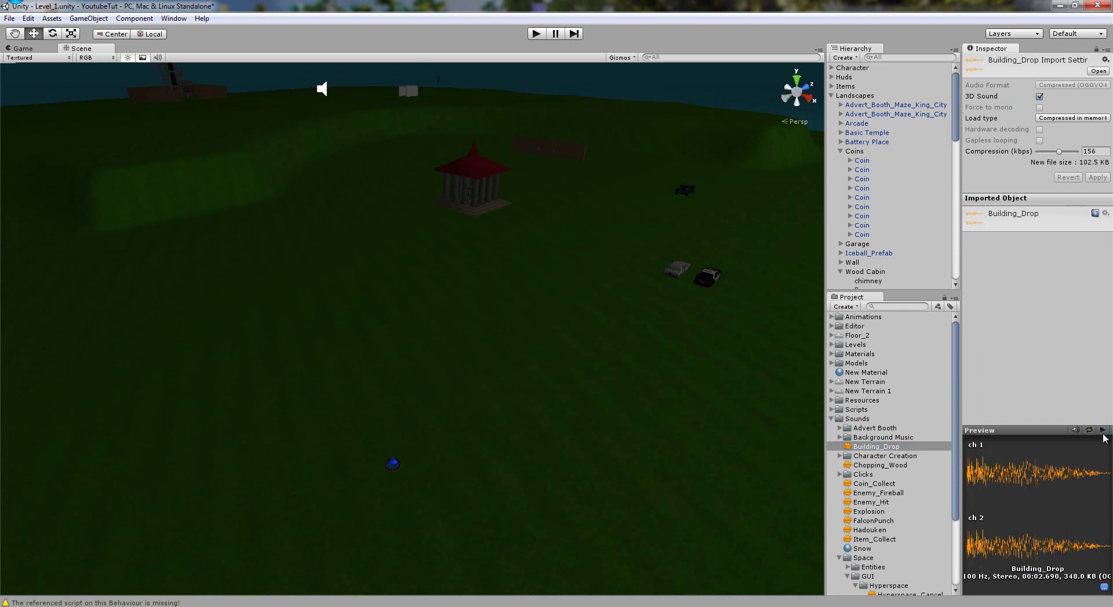
middle_click_drag(376, 398, 397, 444)
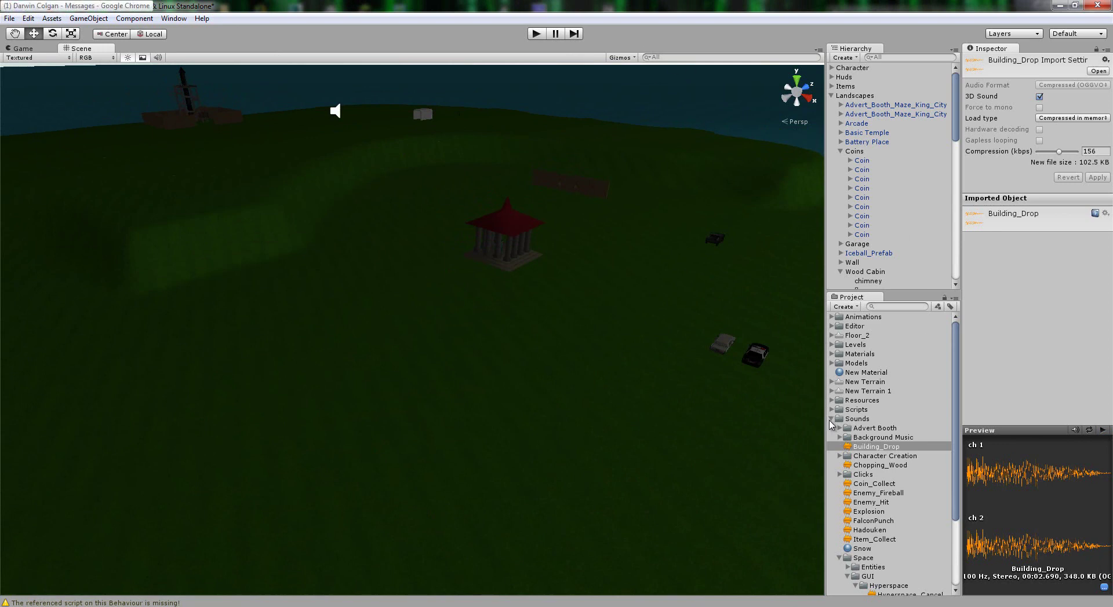
Step: Collapse the Landscapes and Vehicles groups in the hierarchy, and place an instance of the Cage Building prefab in the scene
left_click(832, 105)
left_click(831, 96)
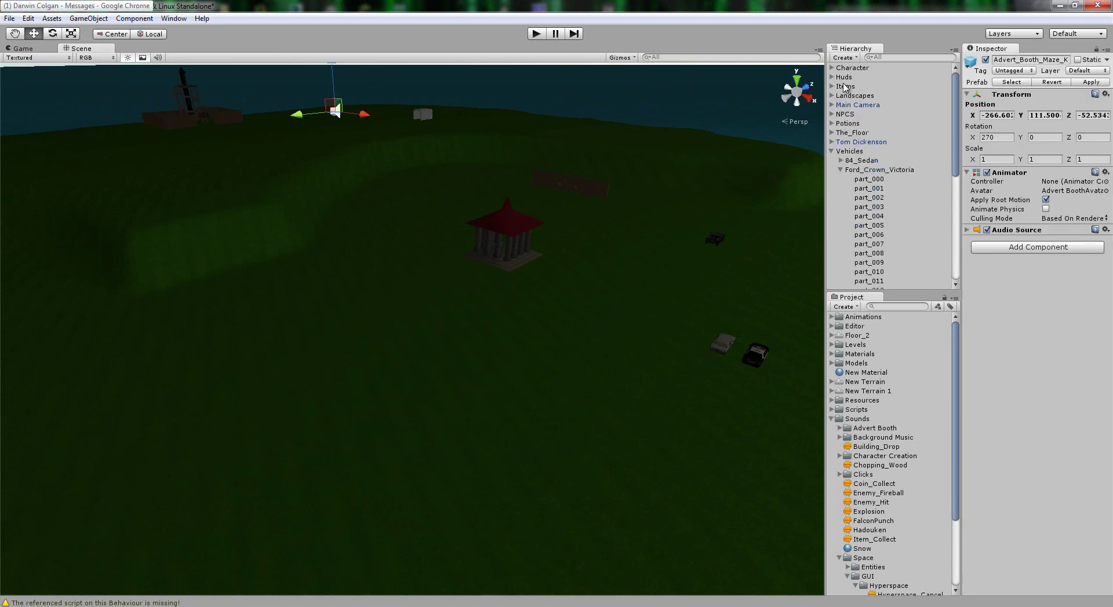
left_click(832, 152)
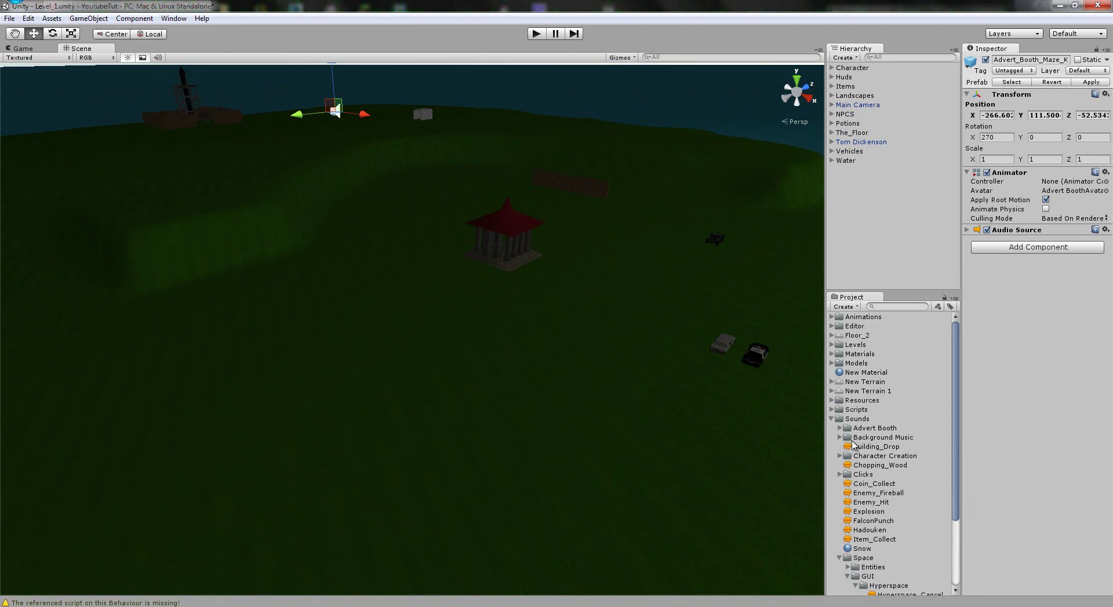
left_click(832, 400)
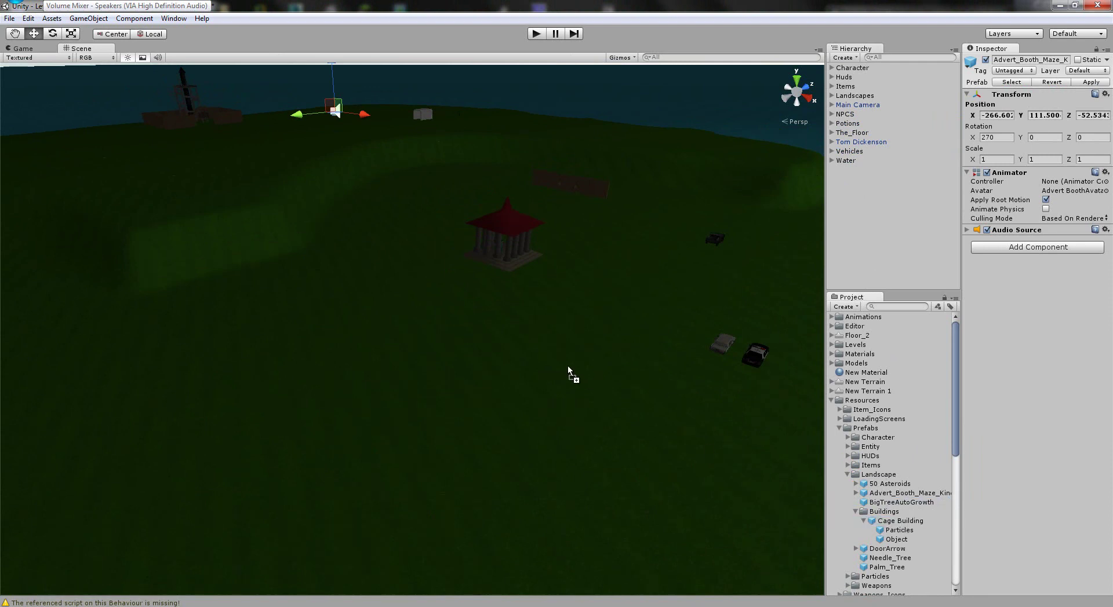
left_click_drag(568, 367, 419, 370)
Step: Add an Audio Source component to the Cage Building instance and disable Play On Awake
left_click(1036, 397)
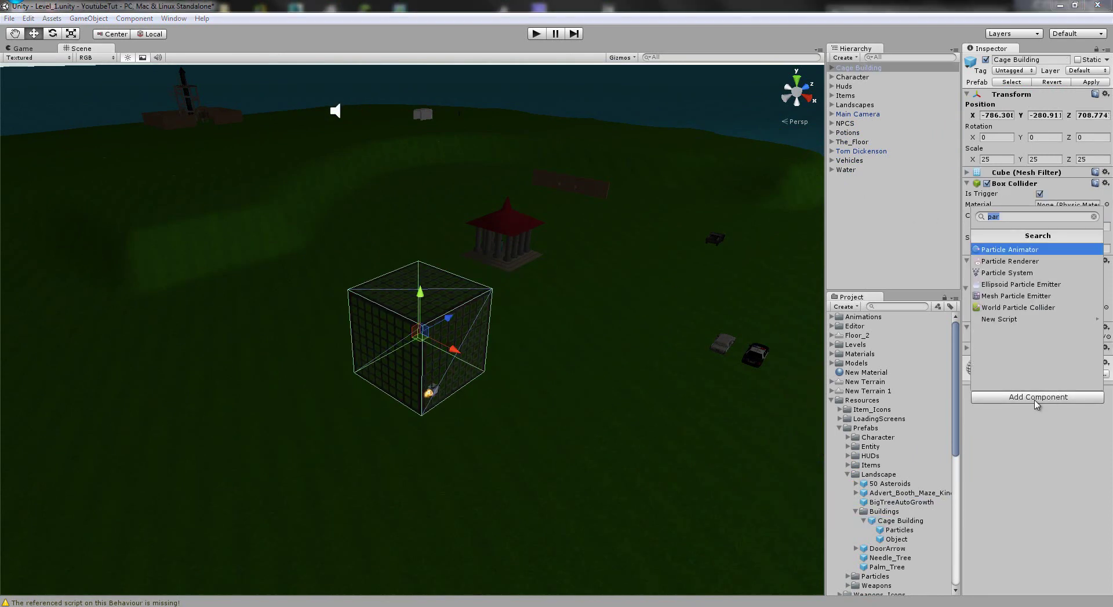
type("aud")
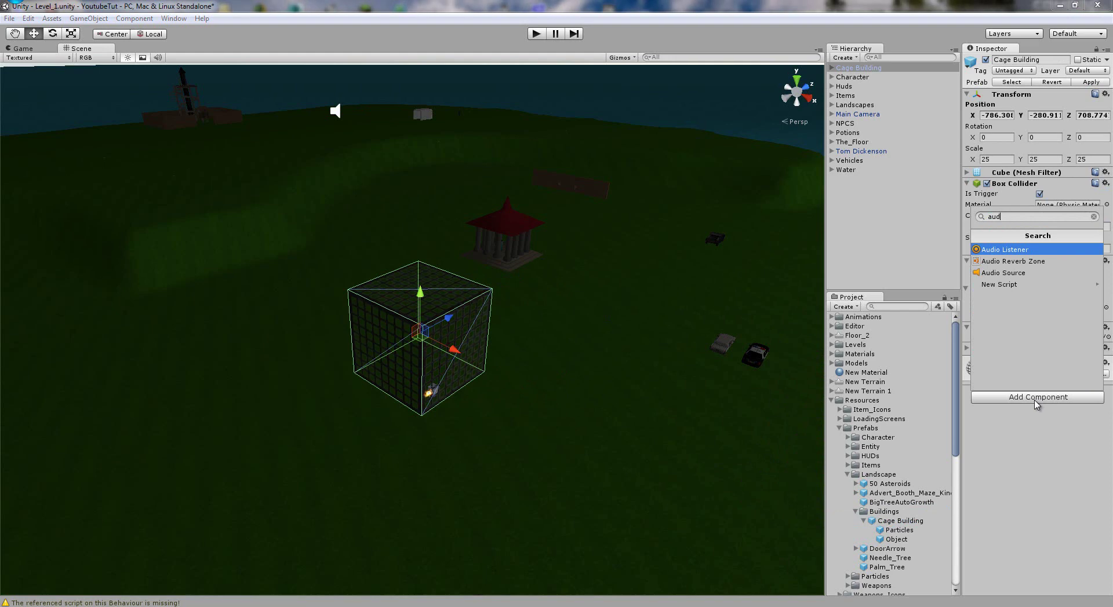
key("Down")
key("Down")
key("Return")
left_click(1015, 359)
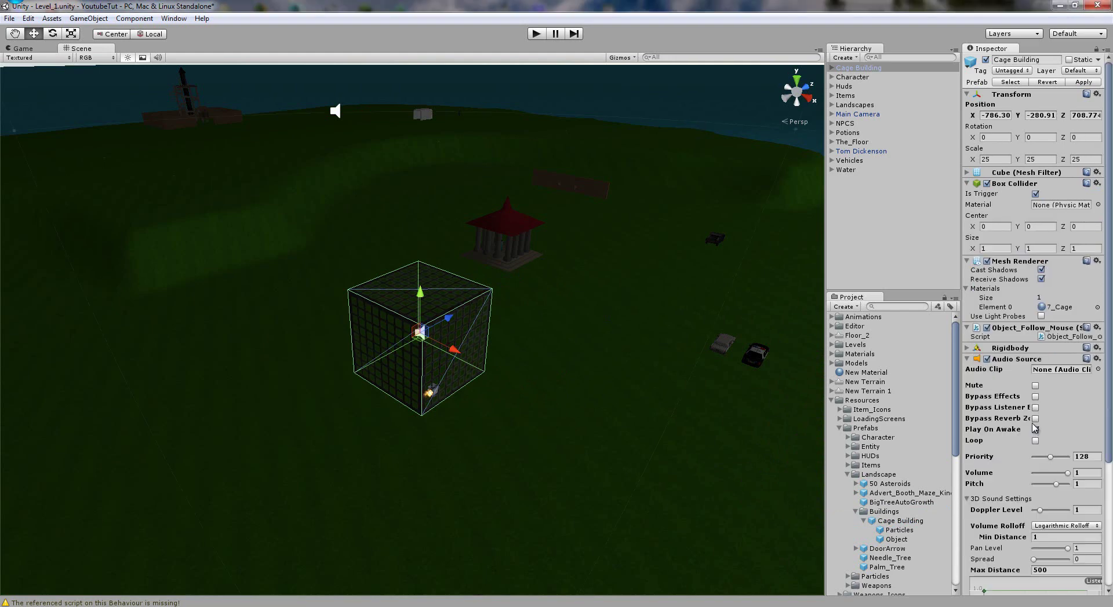
left_click(1035, 431)
Step: Assign the Building_Drop clip to the Audio Source and update the Cage Building prefab from the scene instance
left_click(1096, 369)
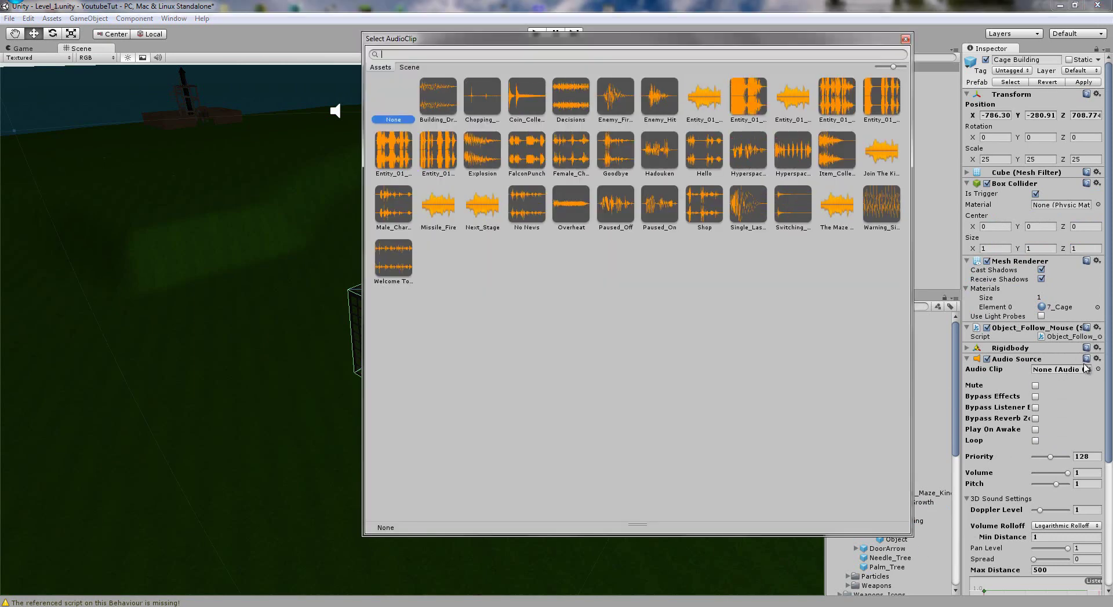
type("bui")
double_click(453, 92)
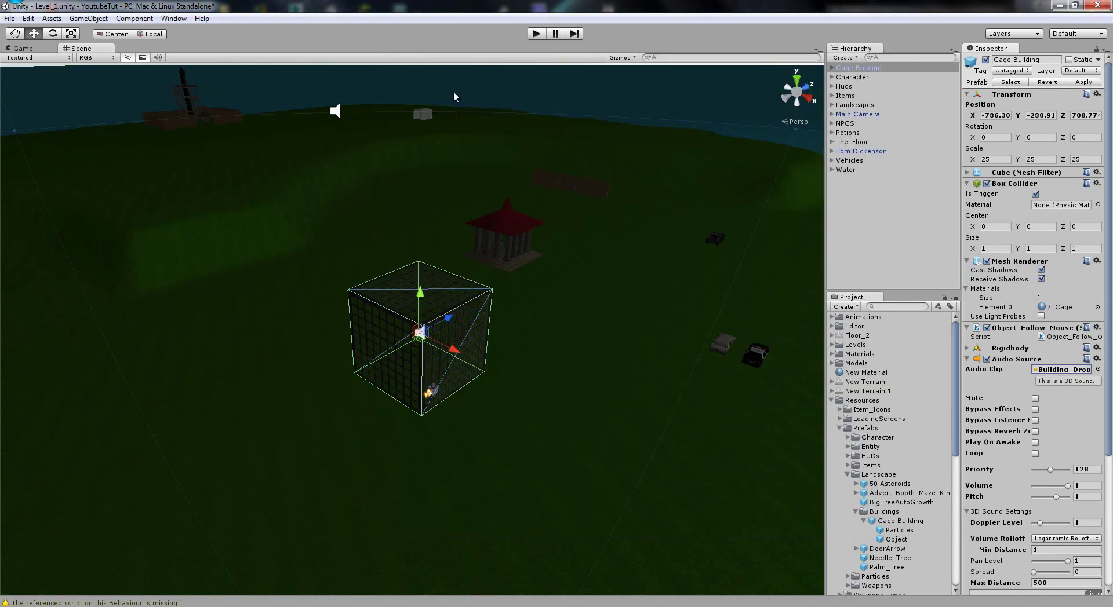
left_click_drag(871, 72, 915, 520)
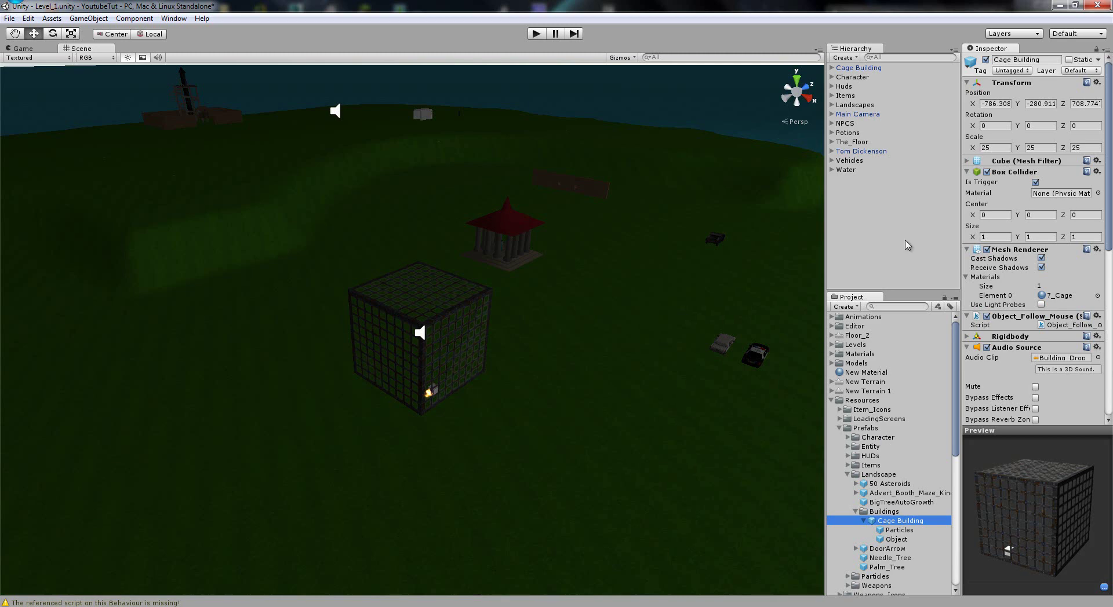
Step: Set the Max Distance of the Cage Building prefab's Audio Source to 1500
scroll(1058, 333, "down", 2)
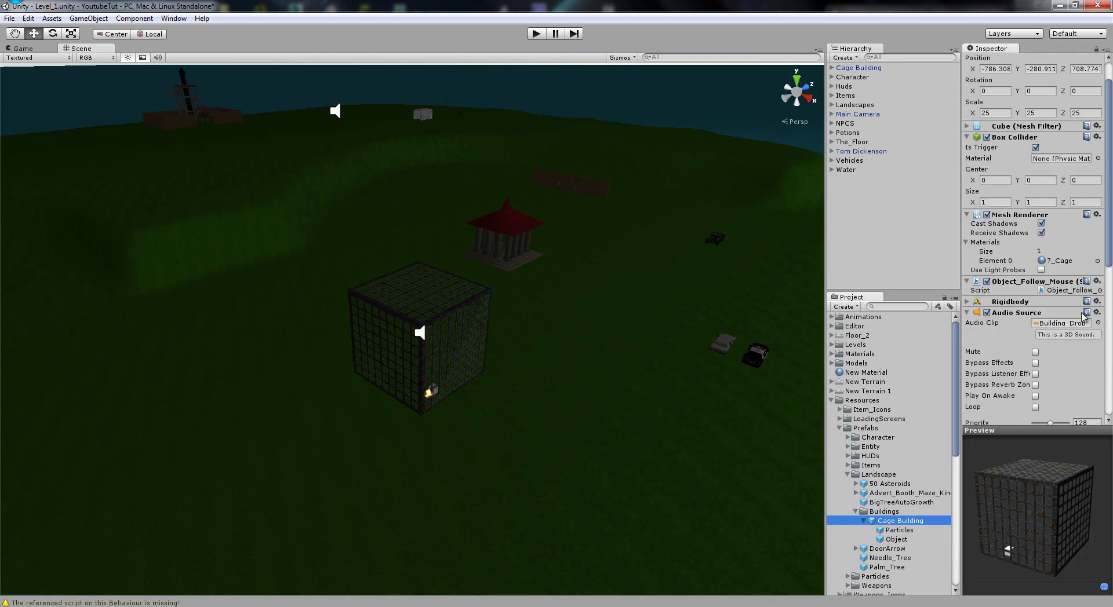
scroll(1088, 325, "down", 6)
scroll(1088, 341, "down", 10)
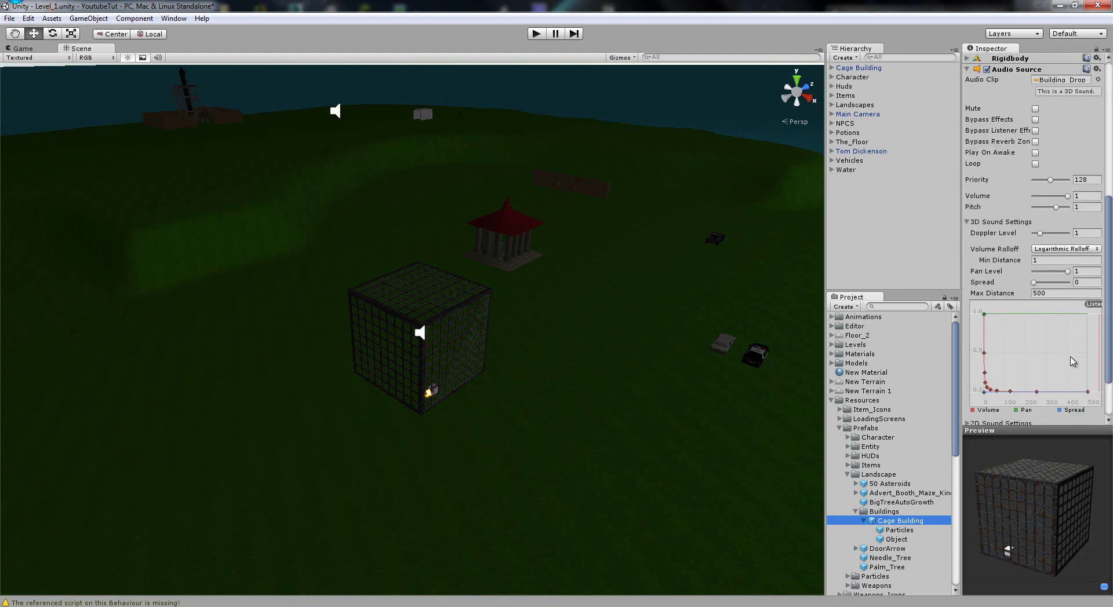
left_click(1053, 261)
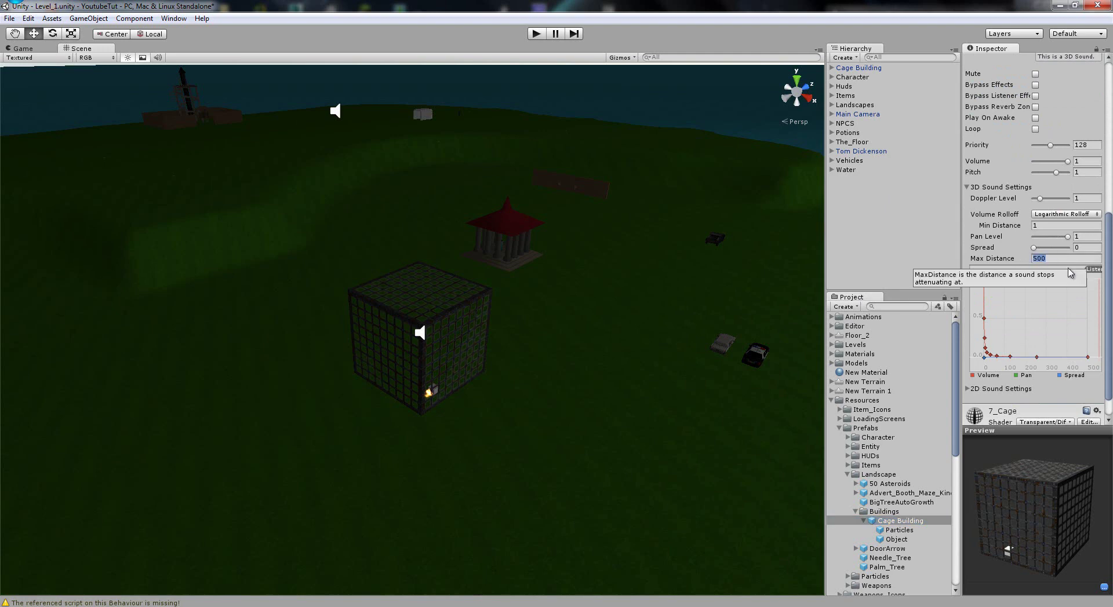
type("1")
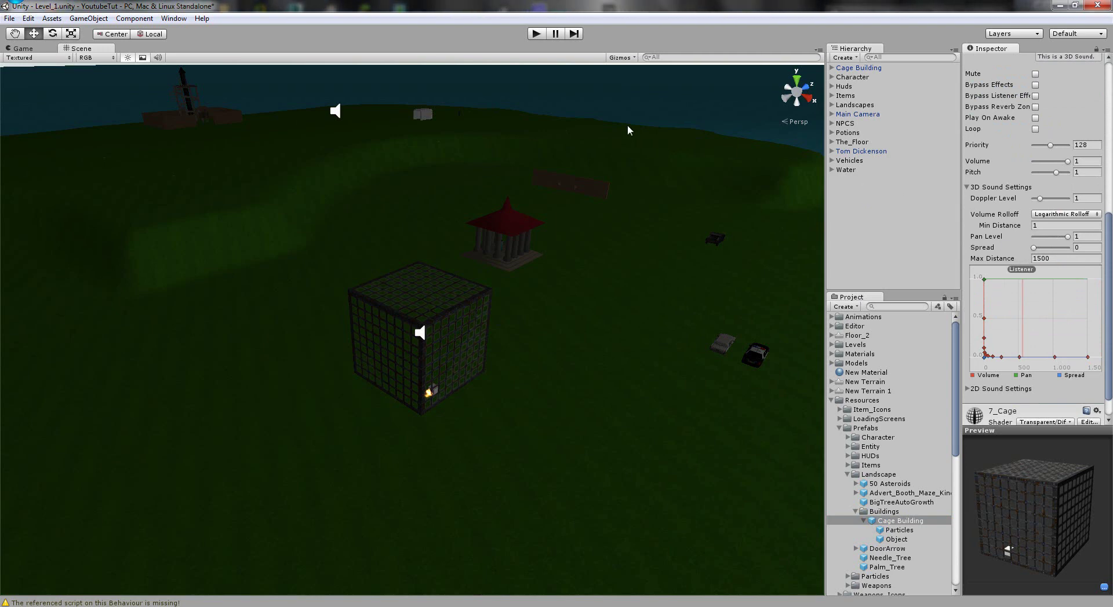
Step: Open the prefab's Object_Follow_Mouse script in Notepad++
scroll(1041, 223, "up", 5)
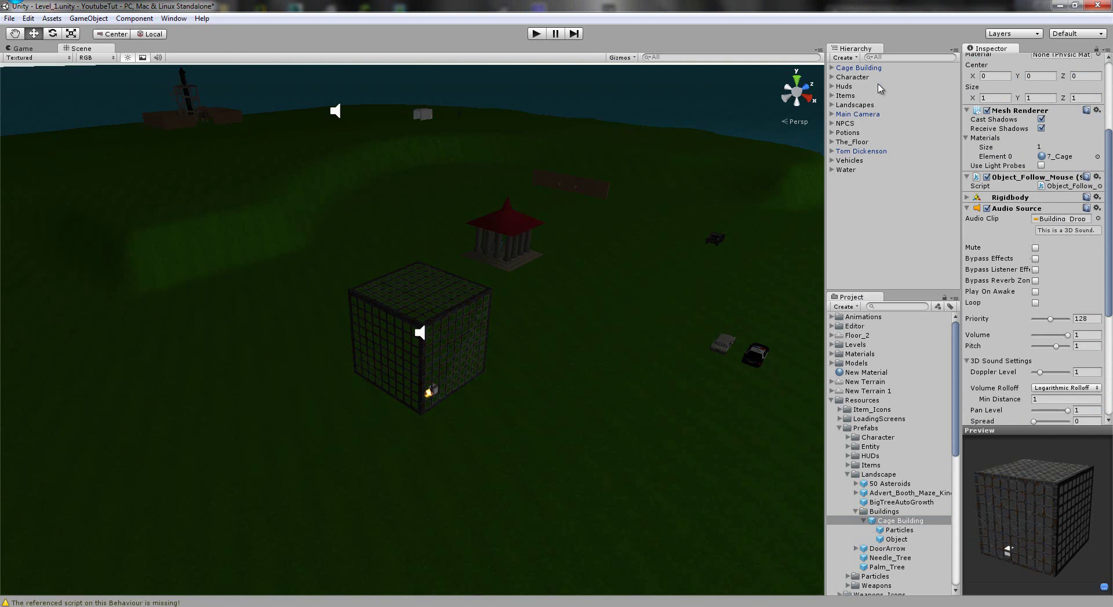
left_click(1041, 184)
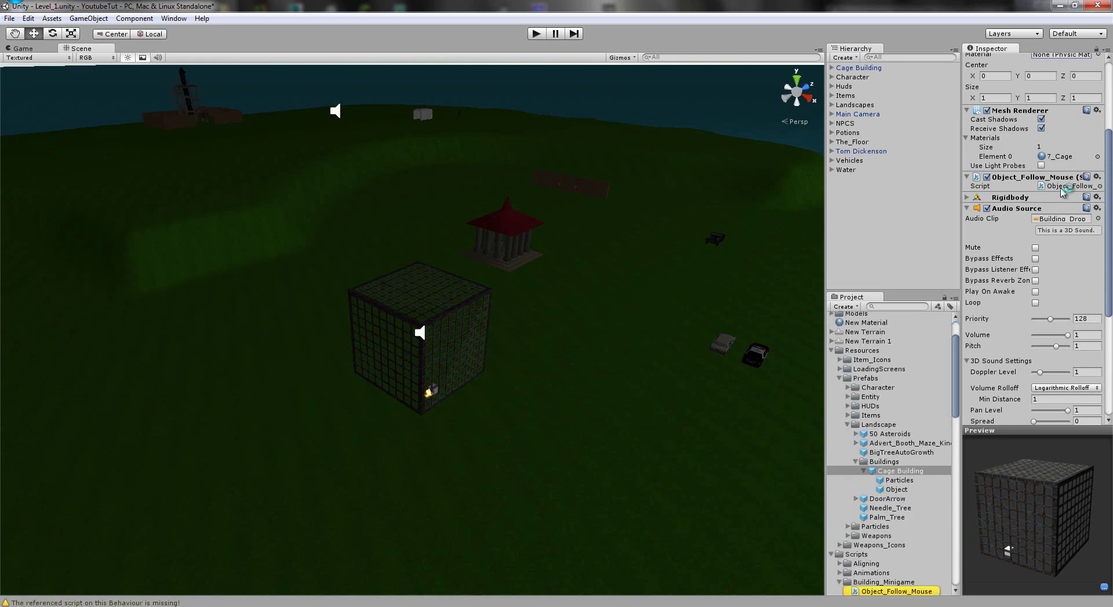
double_click(896, 591)
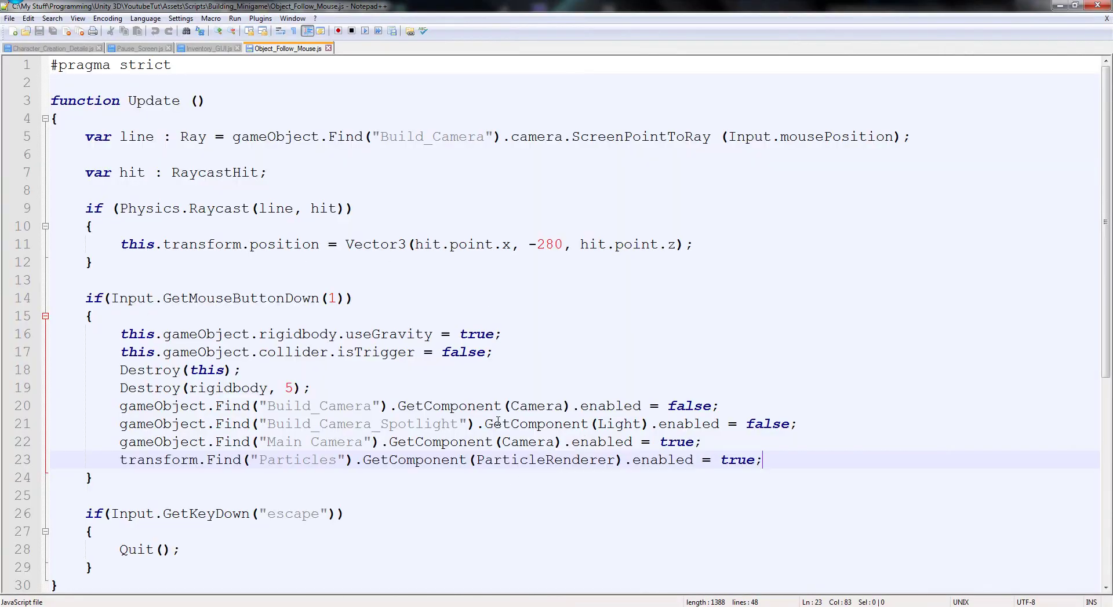
Step: Add the line audio.Play(); below the ParticleRenderer line in the GetMouseButtonDown(1) block
key("Return")
type("A")
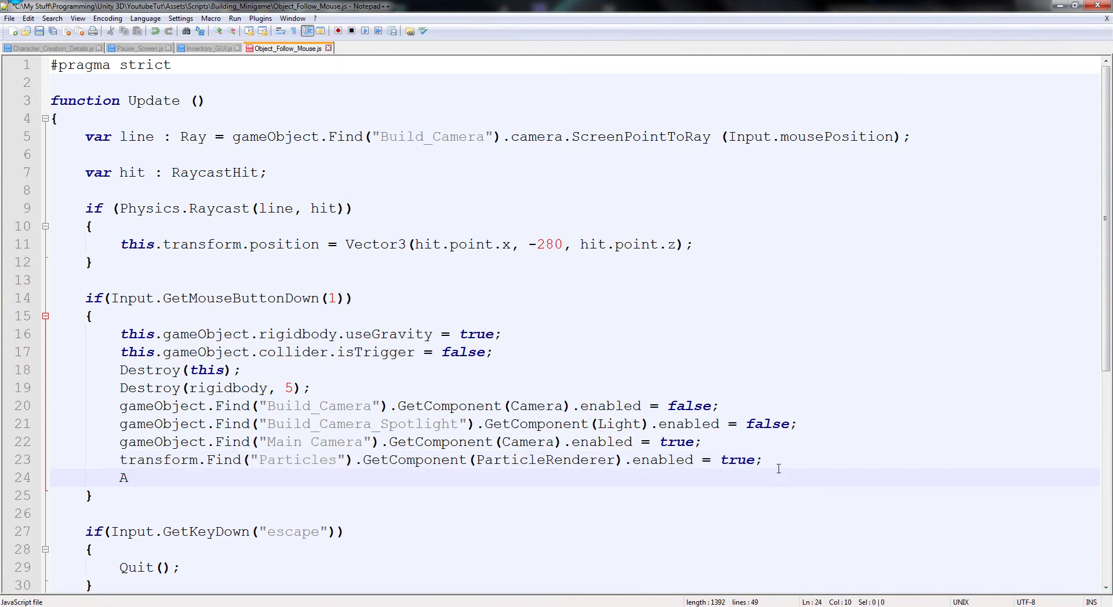
type("udio.P")
key("BackSpace")
key("BackSpace")
key("BackSpace")
key("BackSpace")
key("BackSpace")
key("BackSpace")
key("BackSpace")
type("adudio.Play();")
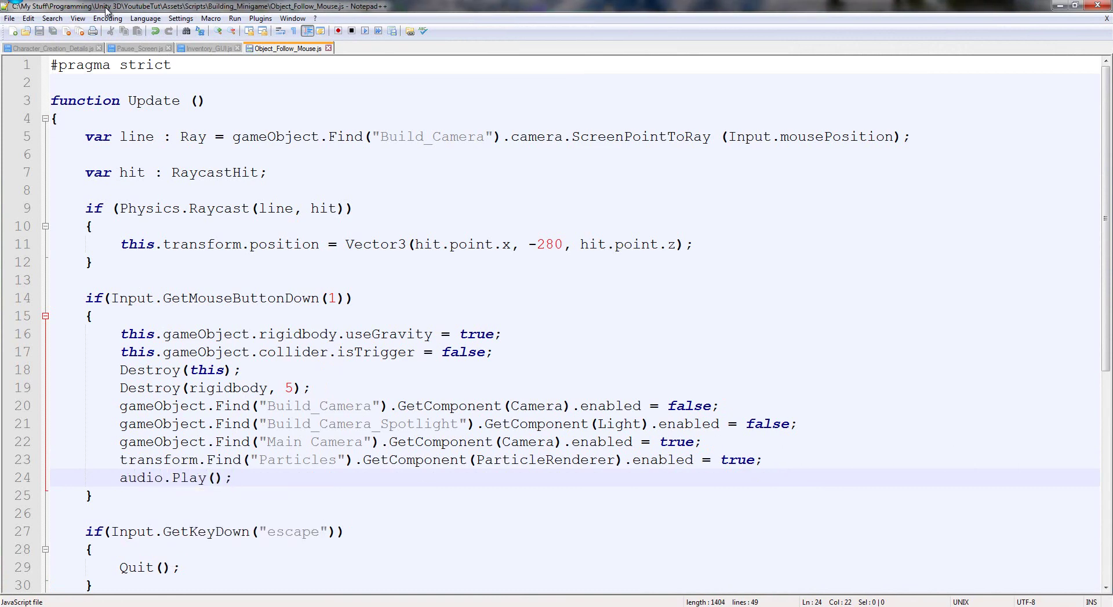
Step: Switch back to Unity and update the Cage Building prefab from its scene instance again
key("alt+Tab")
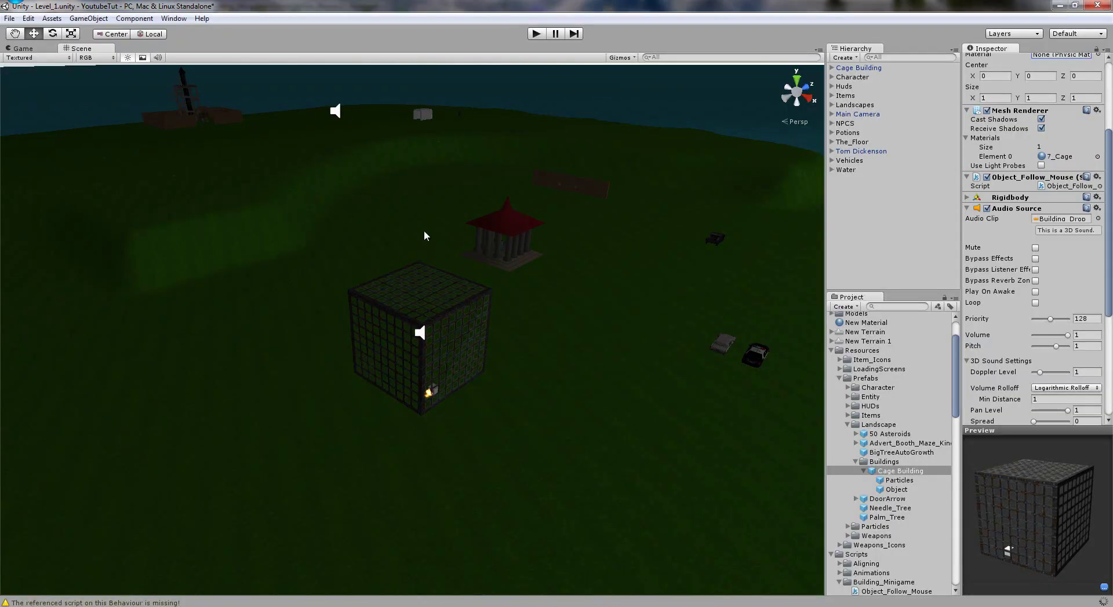
scroll(424, 232, "up", 1)
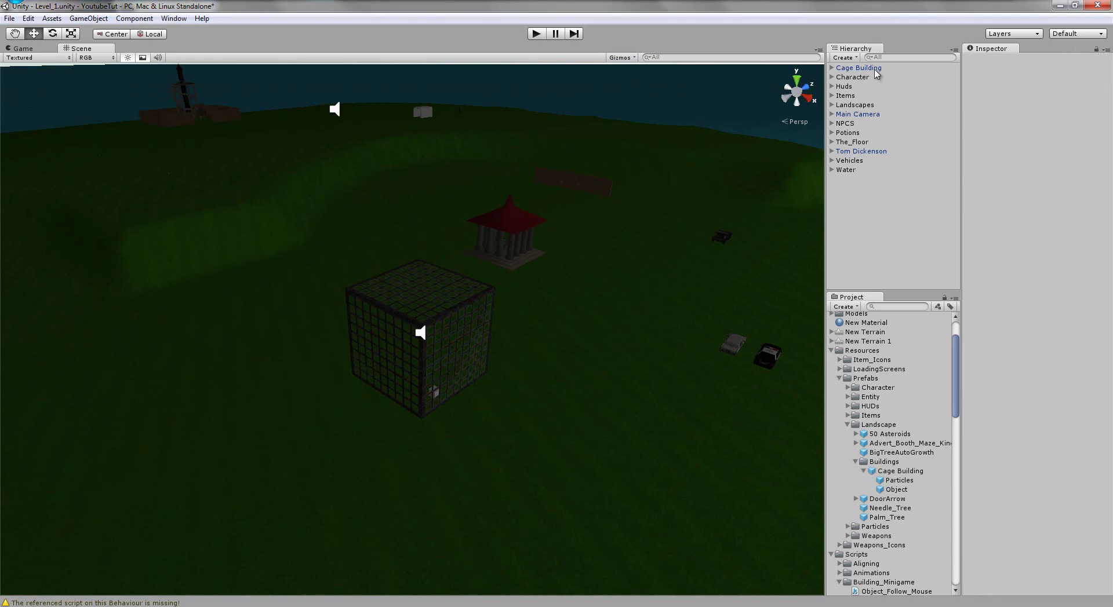
left_click_drag(873, 68, 890, 471)
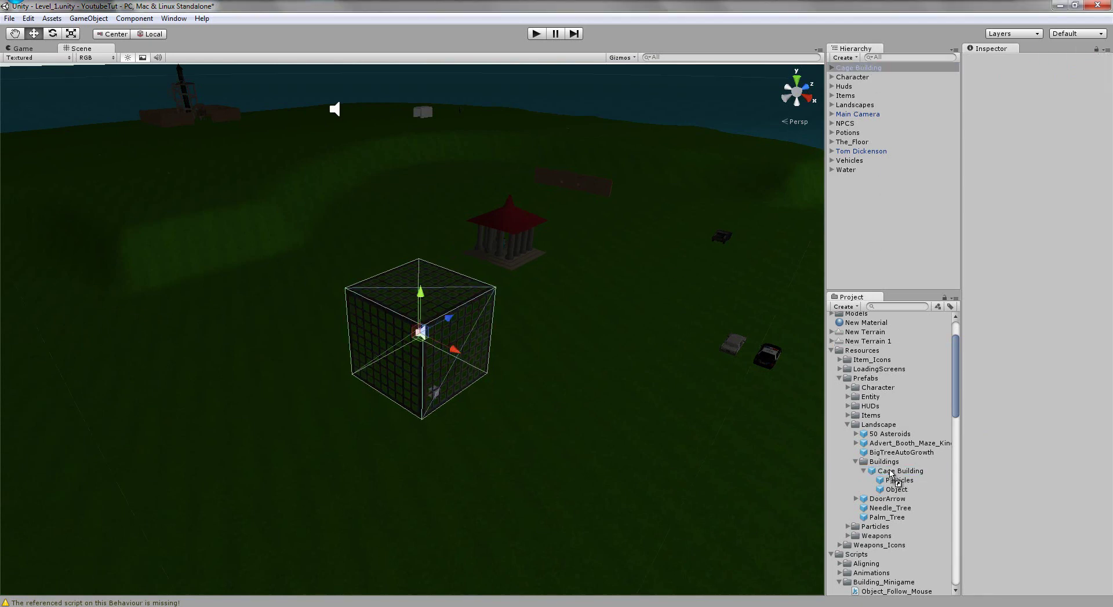
Step: Set the Min Distance to 0.1 and the Max Distance to 500 on the Audio Source of the Cage Building scene instance
scroll(1089, 377, "down", 2)
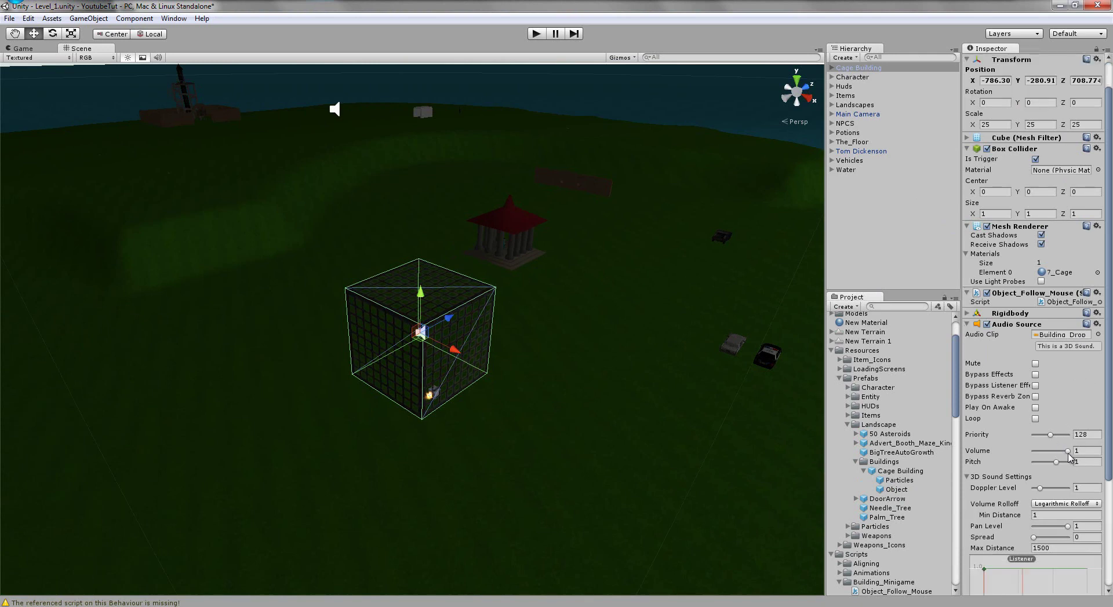
scroll(1076, 504, "down", 3)
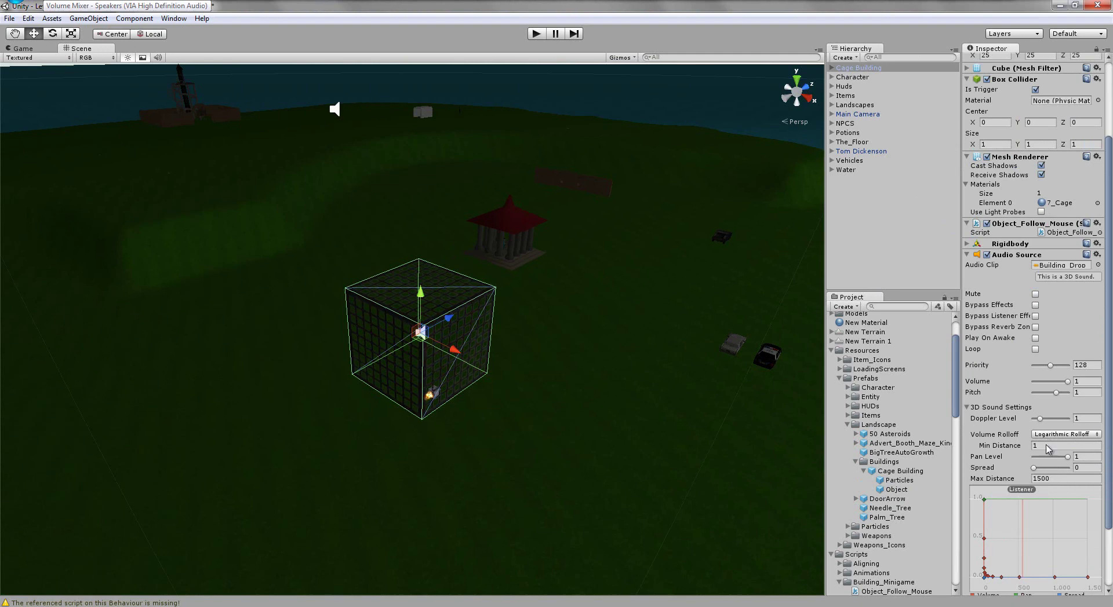
left_click_drag(1046, 445, 1003, 446)
type(".1")
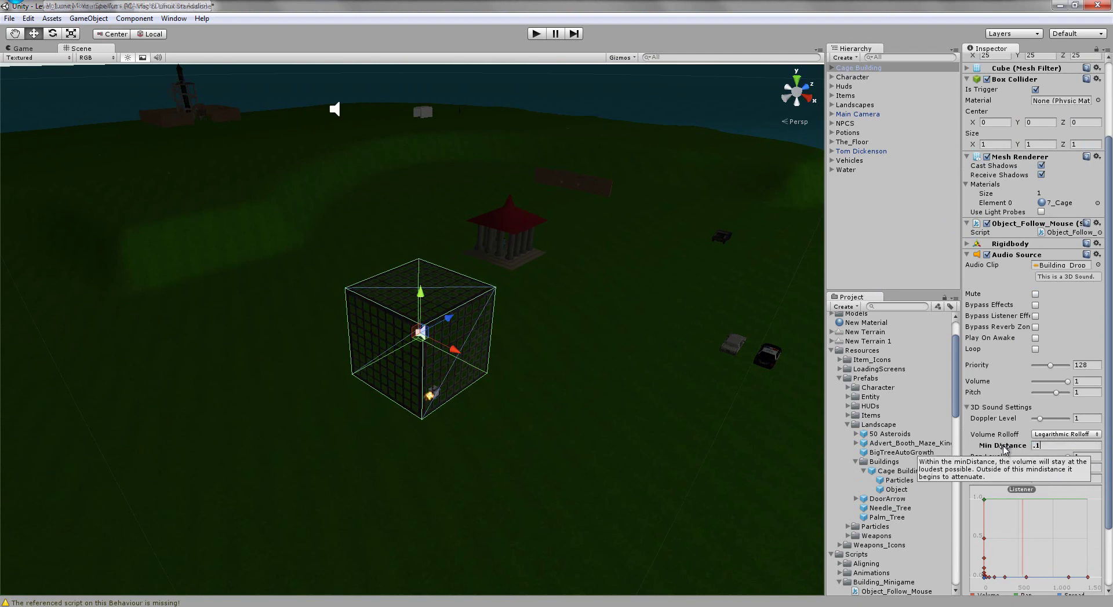
key("Return")
scroll(1041, 420, "down", 3)
left_click_drag(1049, 408, 1038, 409)
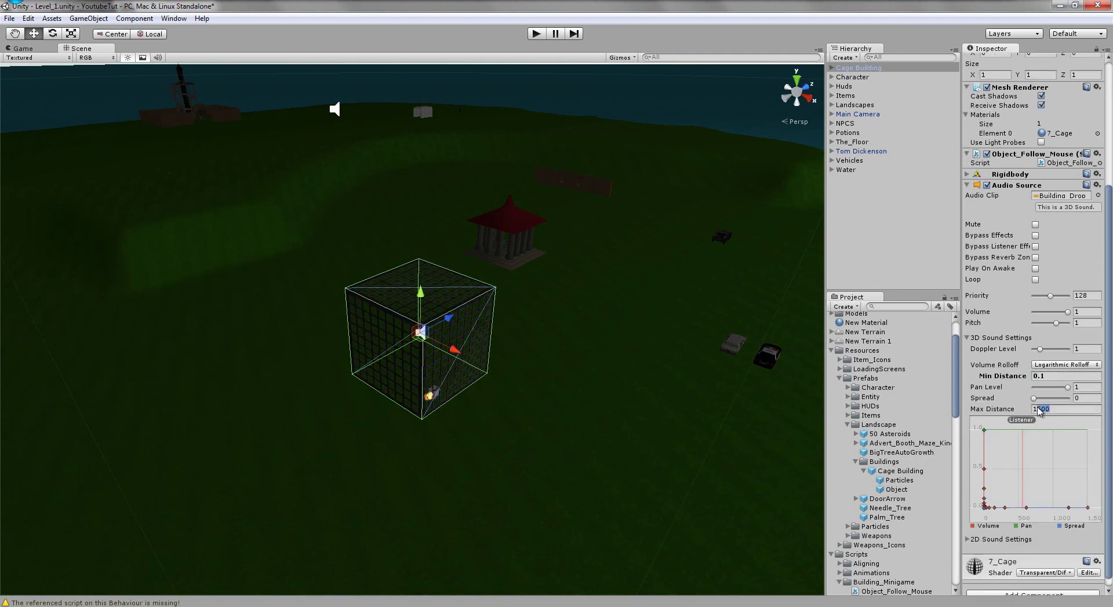
type("500")
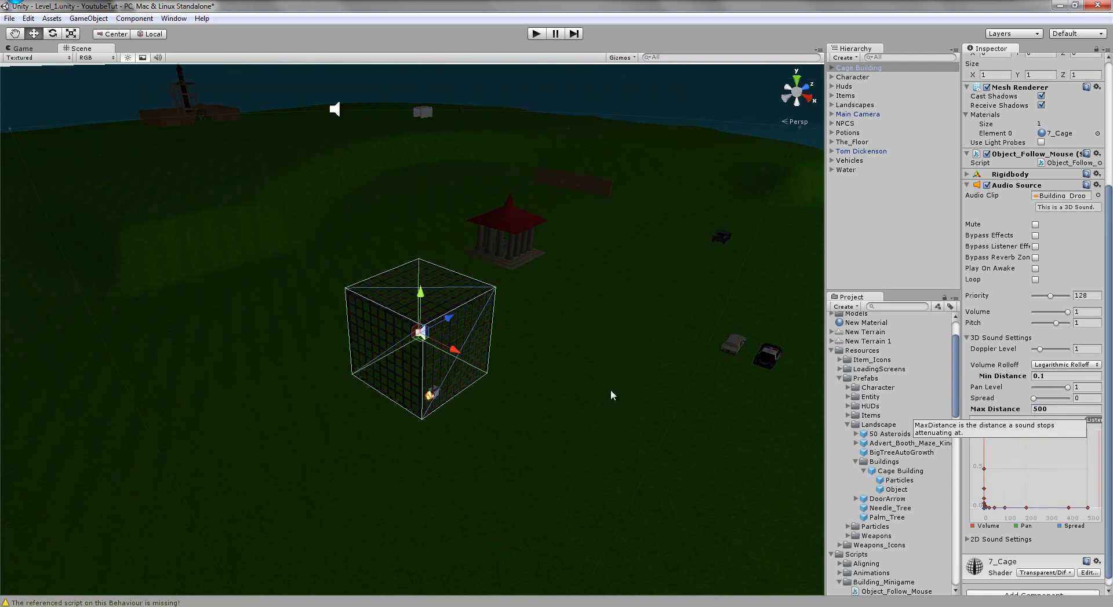
Step: Update the Cage Building prefab from its scene instance and delete the instance from the scene
scroll(605, 411, "down", 10)
scroll(619, 450, "up", 7)
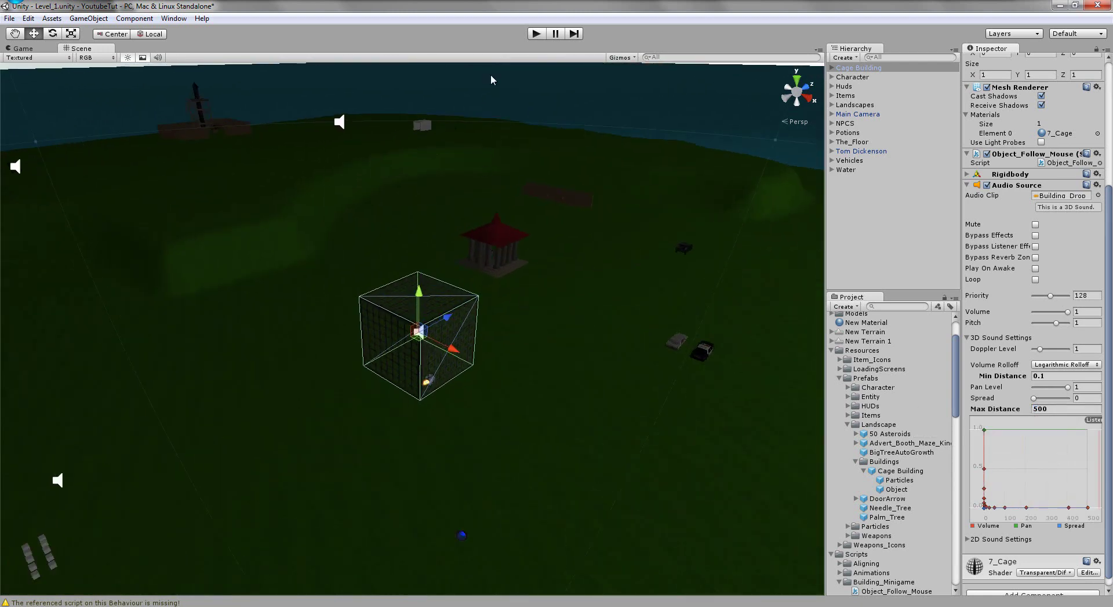
left_click(537, 34)
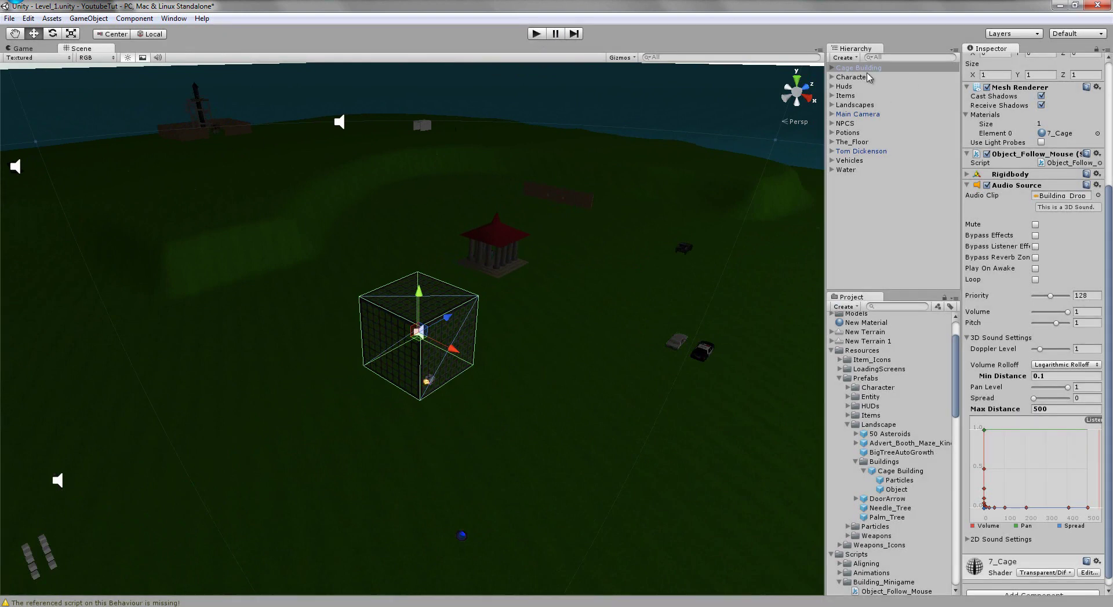
left_click_drag(867, 70, 893, 472)
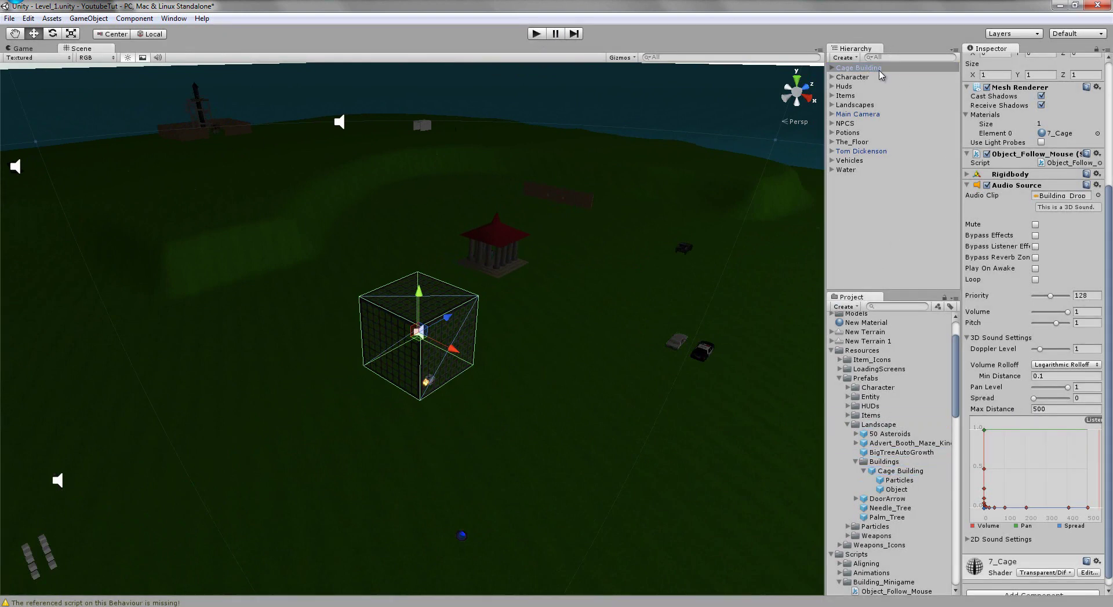
key("Delete")
Step: Run the game, walk the character across the level and open the inventory
left_click(536, 35)
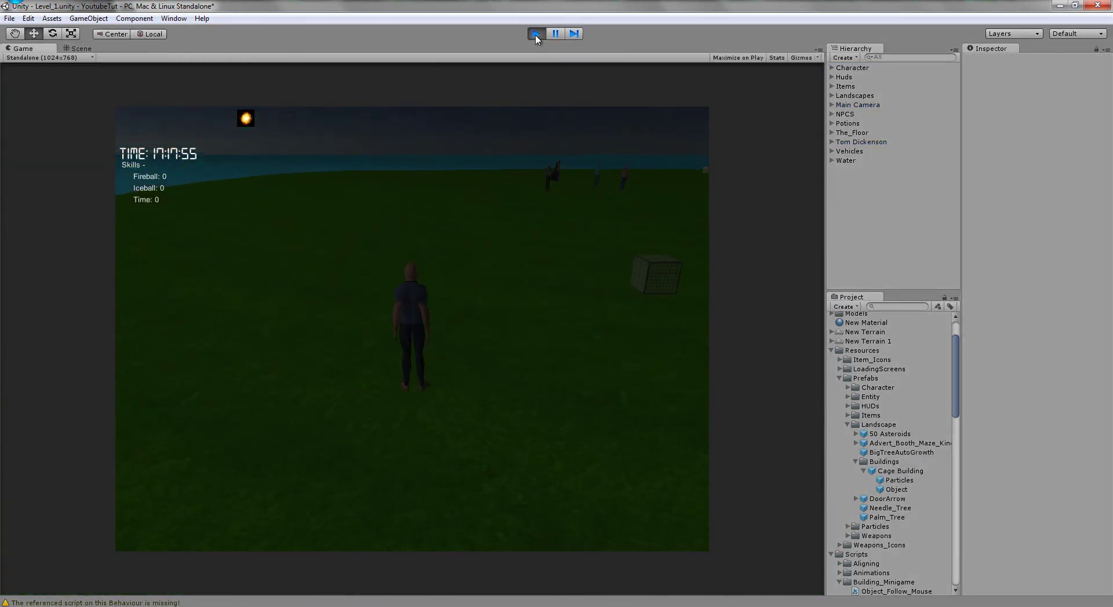
key("w")
key("d")
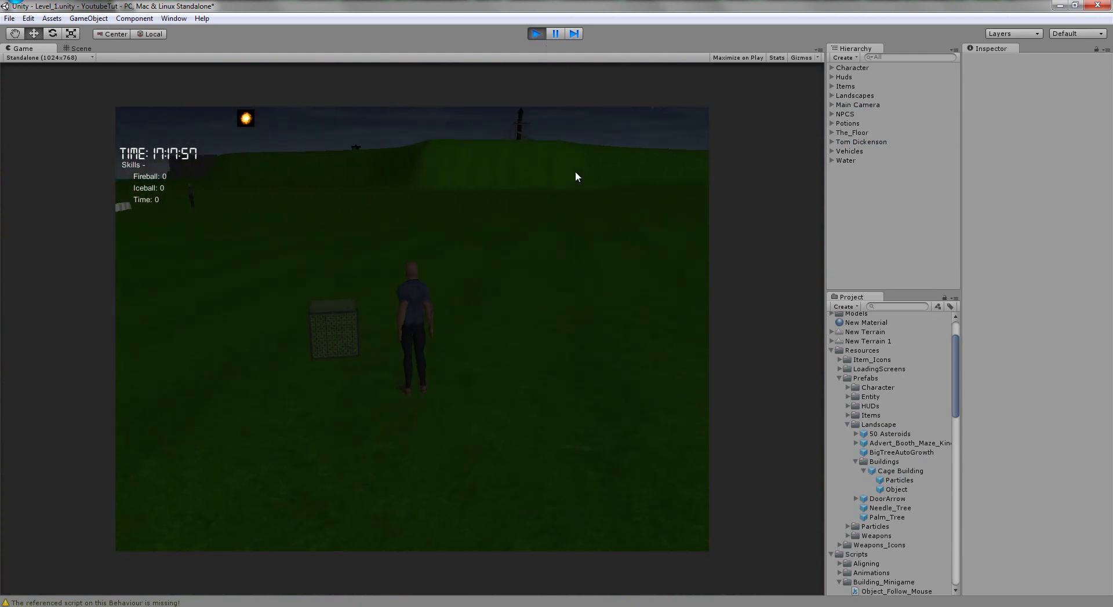
key("w")
key("d")
key("a")
key("b")
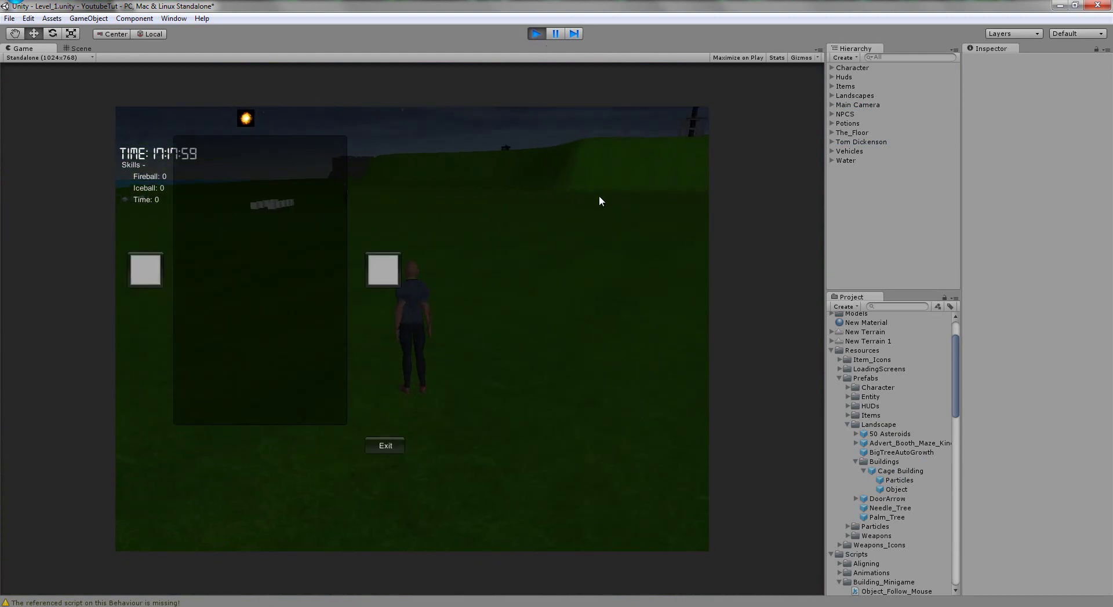
key("c")
key("i")
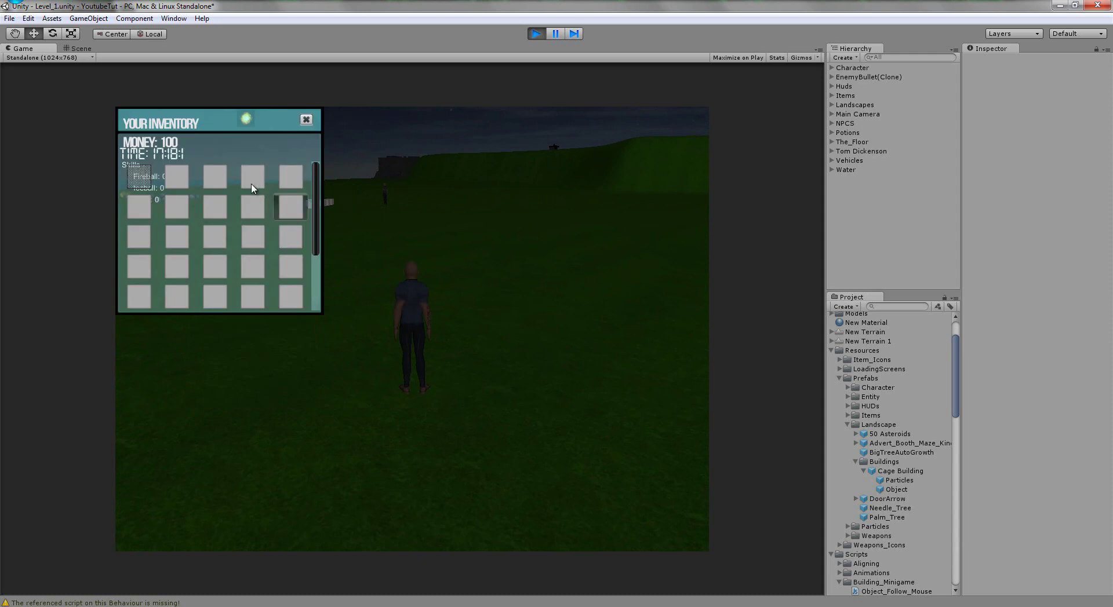
Step: Choose the Cage Building from the inventory and place it on the ground near the character
left_click(136, 179)
left_click(255, 143)
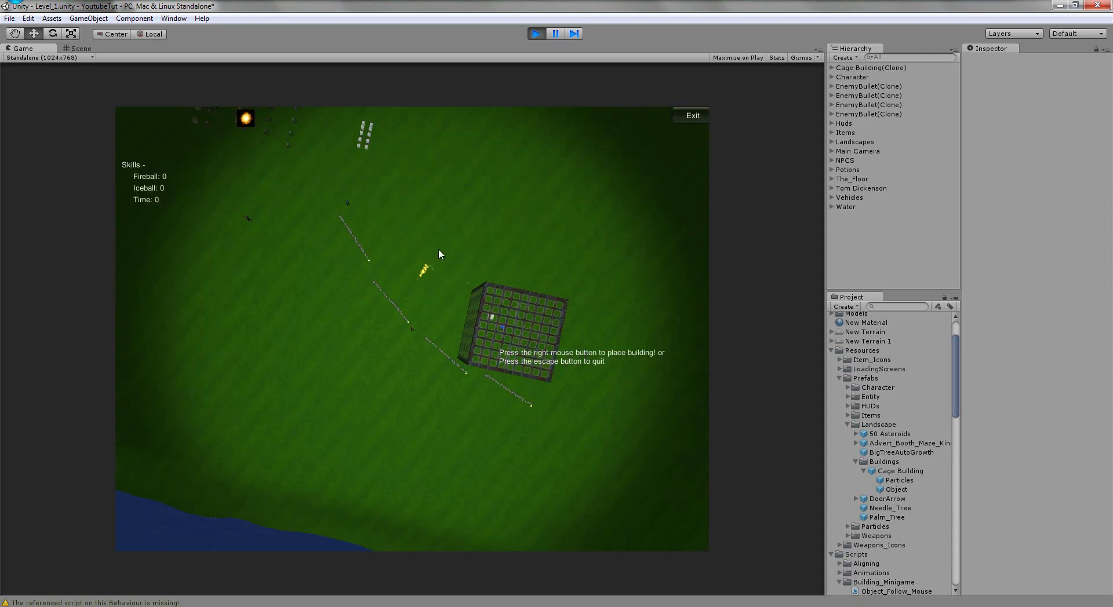
right_click(446, 268)
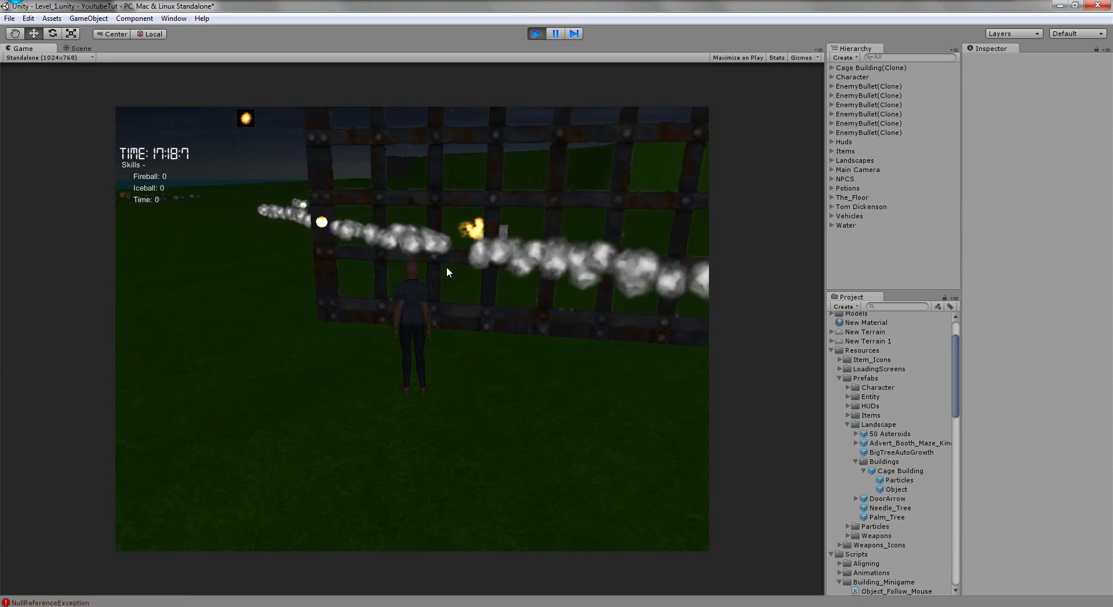
Step: Stop the game and examine the error reported in the Console
left_click(536, 34)
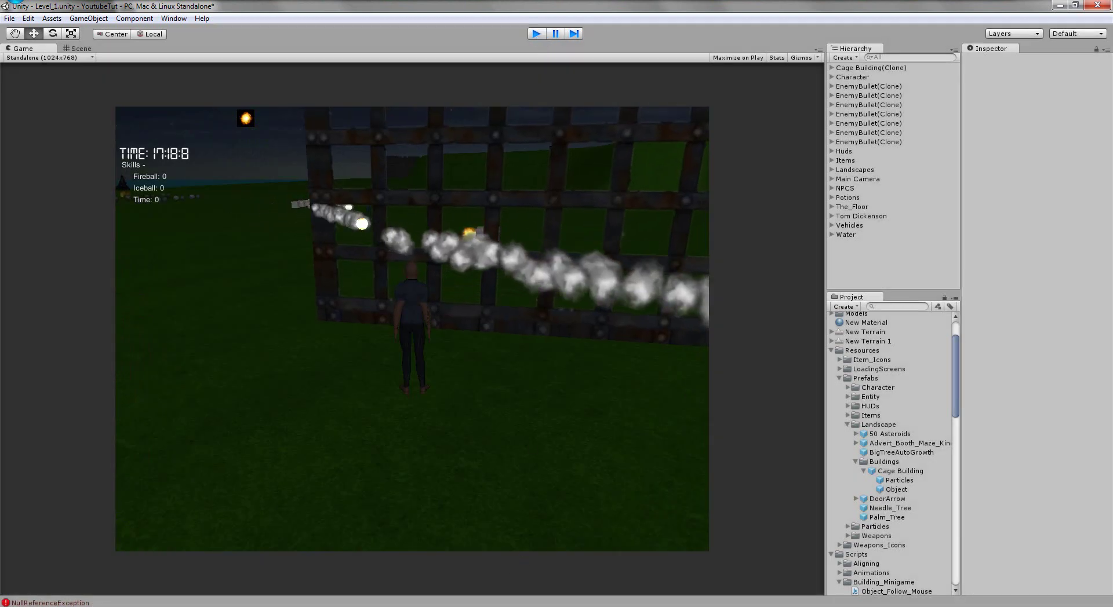
left_click(499, 605)
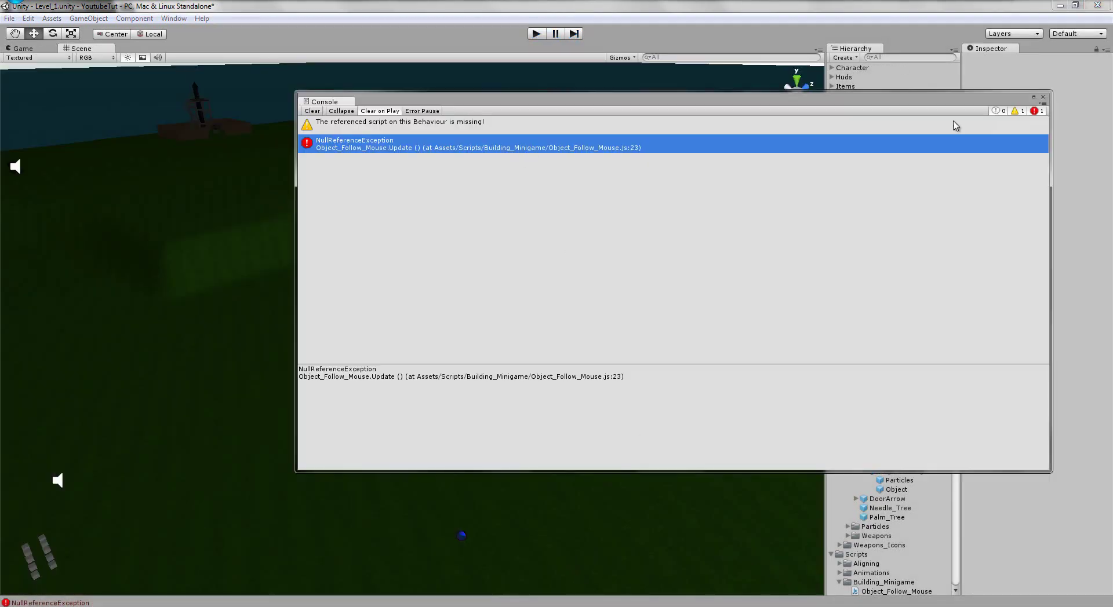
left_click(1044, 98)
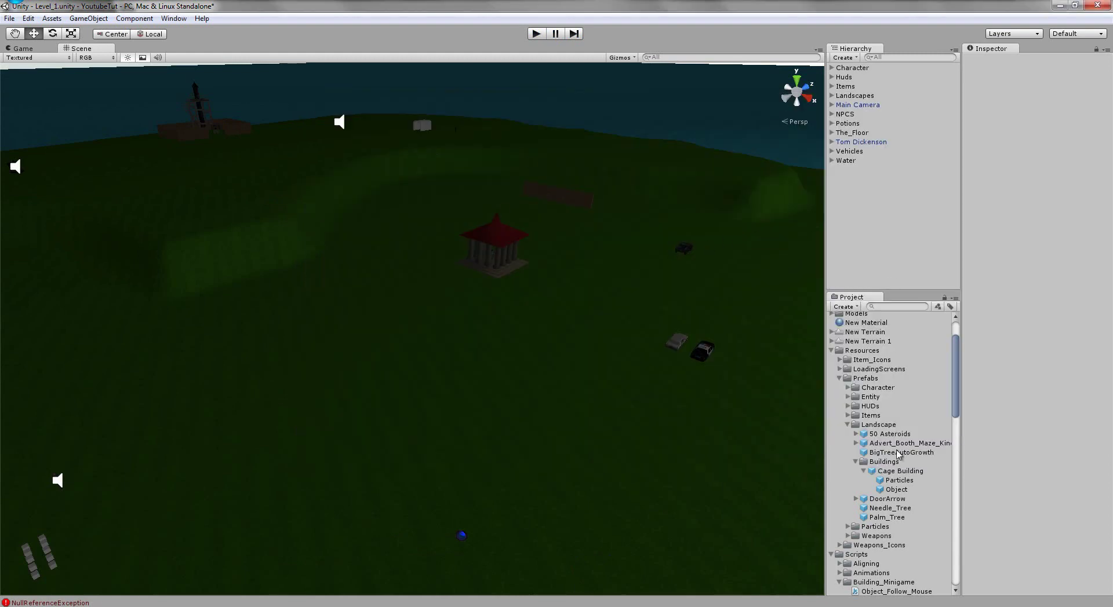
Step: Set the Max Distance of the Cage Building prefab's Audio Source to 3000
left_click(893, 471)
scroll(1051, 406, "down", 5)
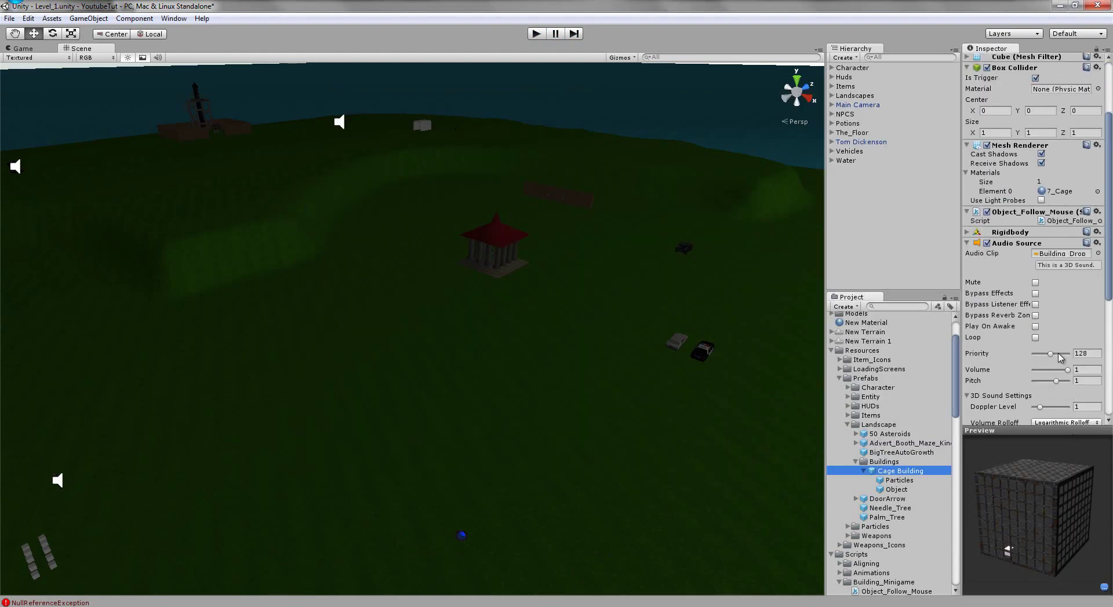
left_click(1040, 398)
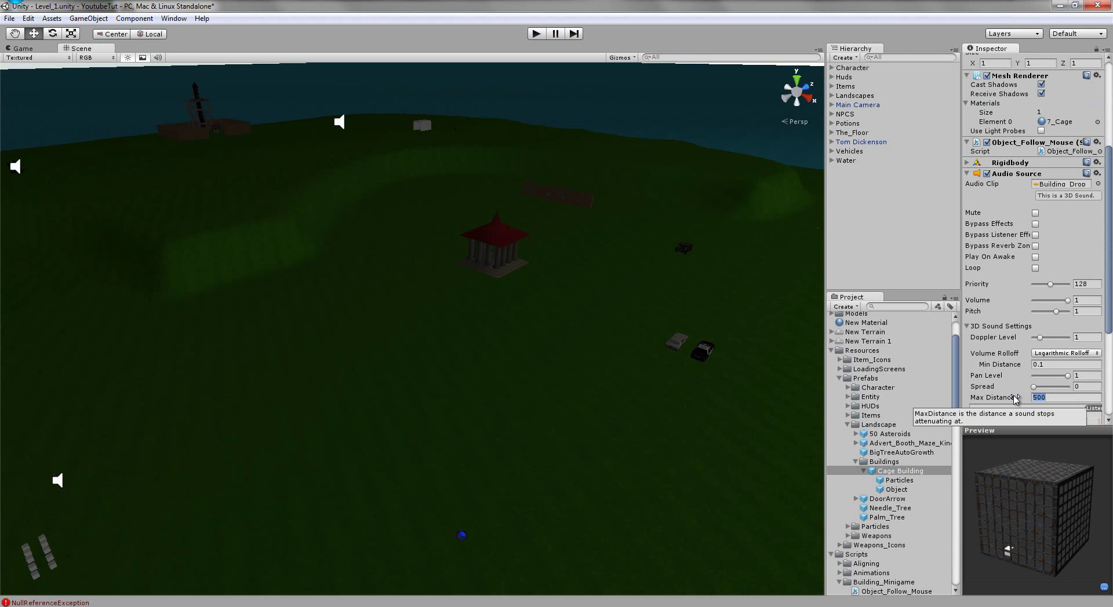
type("3000")
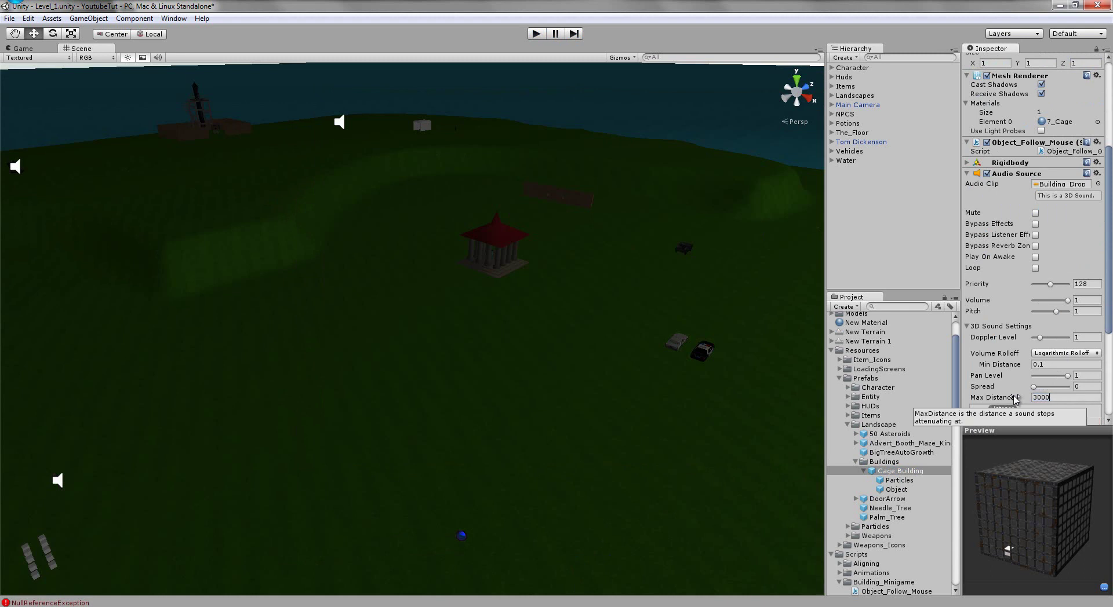
Step: Test the prefab's sound range by running the game and placing a Cage Building from the inventory, and stop the game
left_click(537, 34)
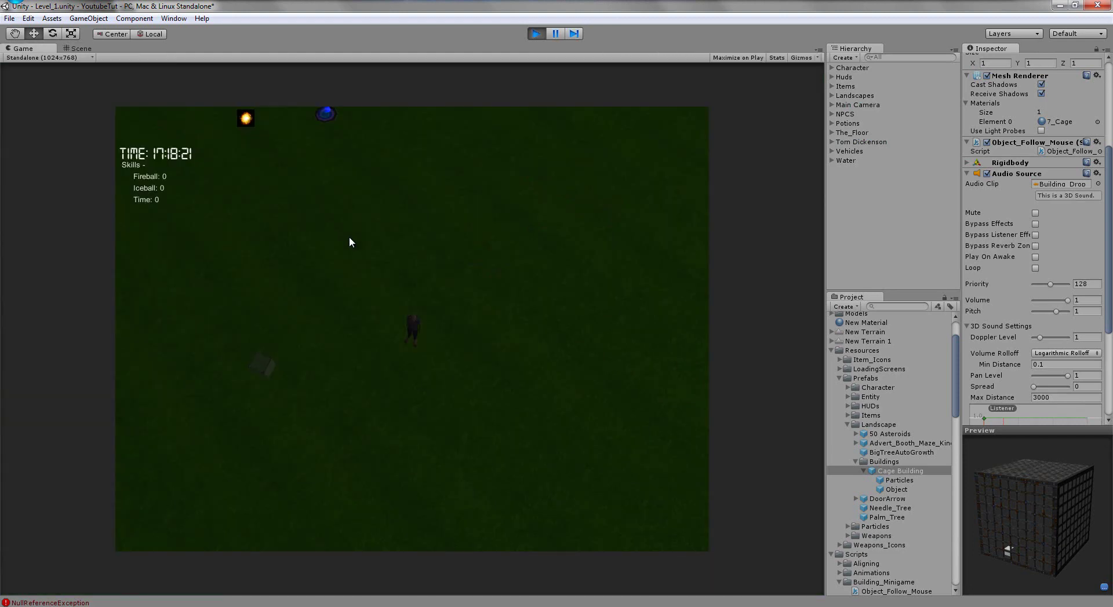
key("d")
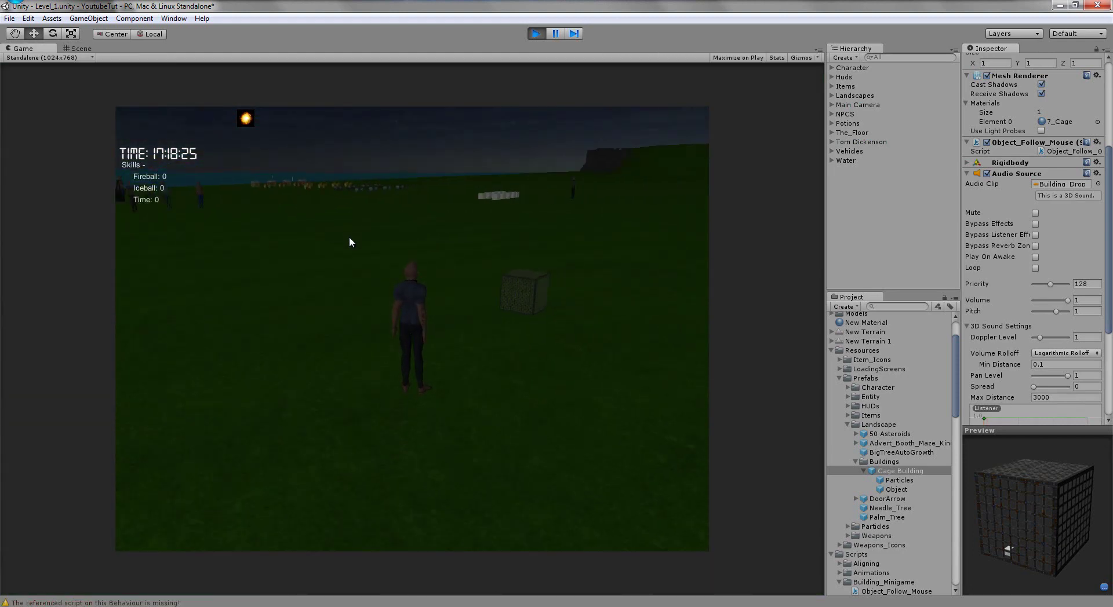
key("i")
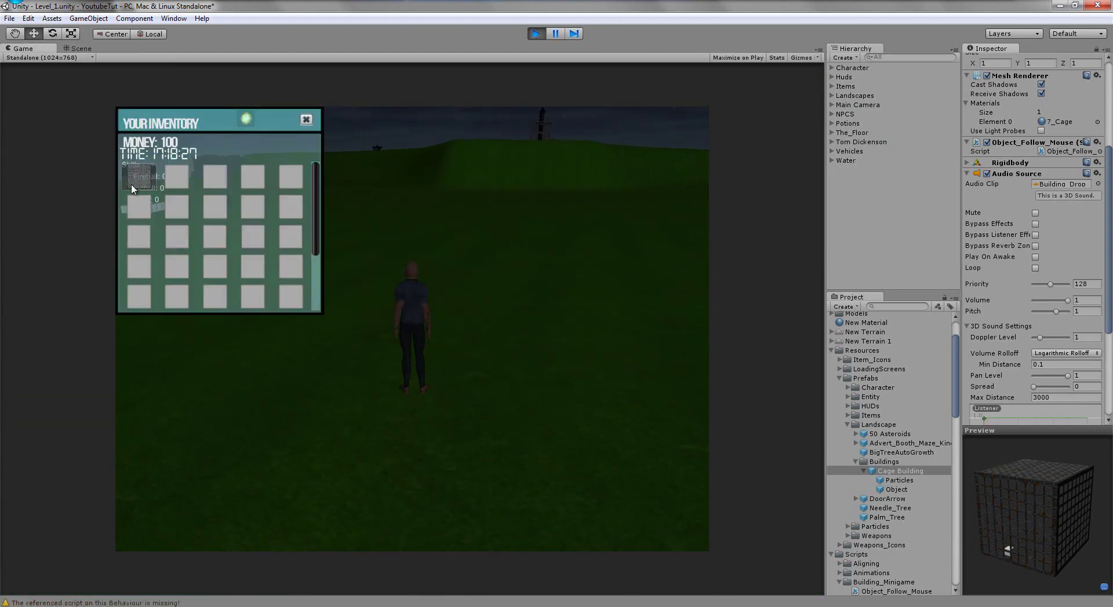
left_click(168, 178)
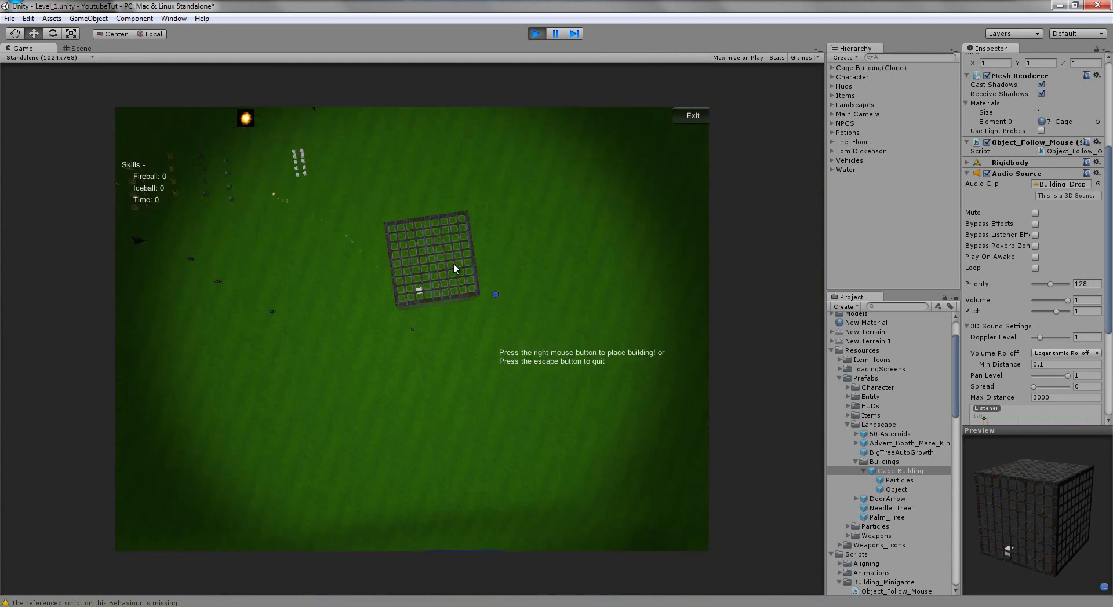
left_click(422, 266)
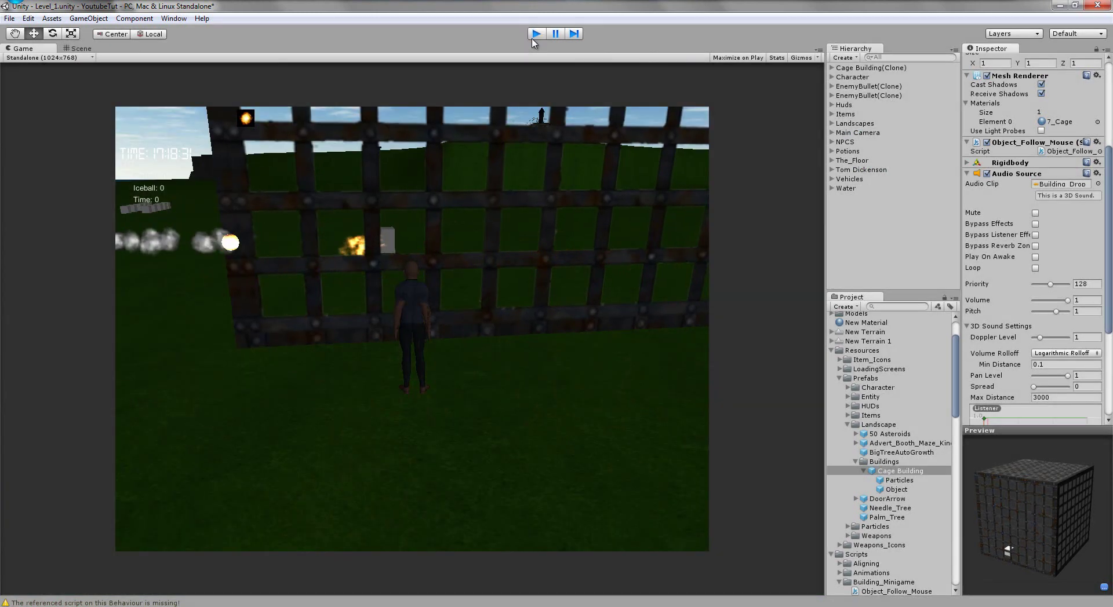
left_click(533, 38)
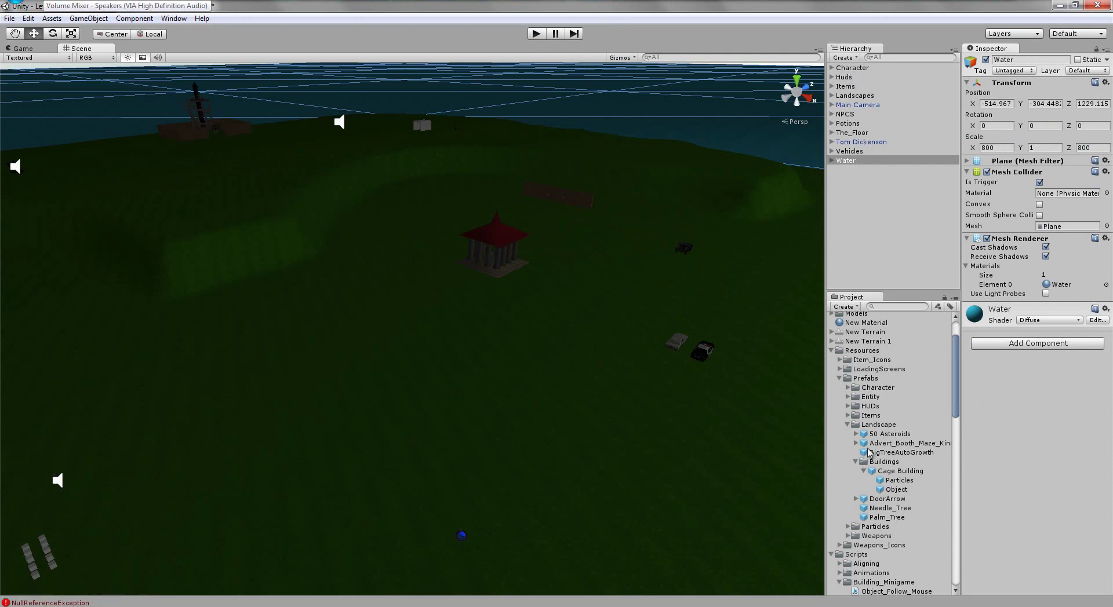
Step: Set the Min Distance of the Cage Building prefab's Audio Source back to 1
left_click(896, 472)
scroll(1047, 403, "down", 3)
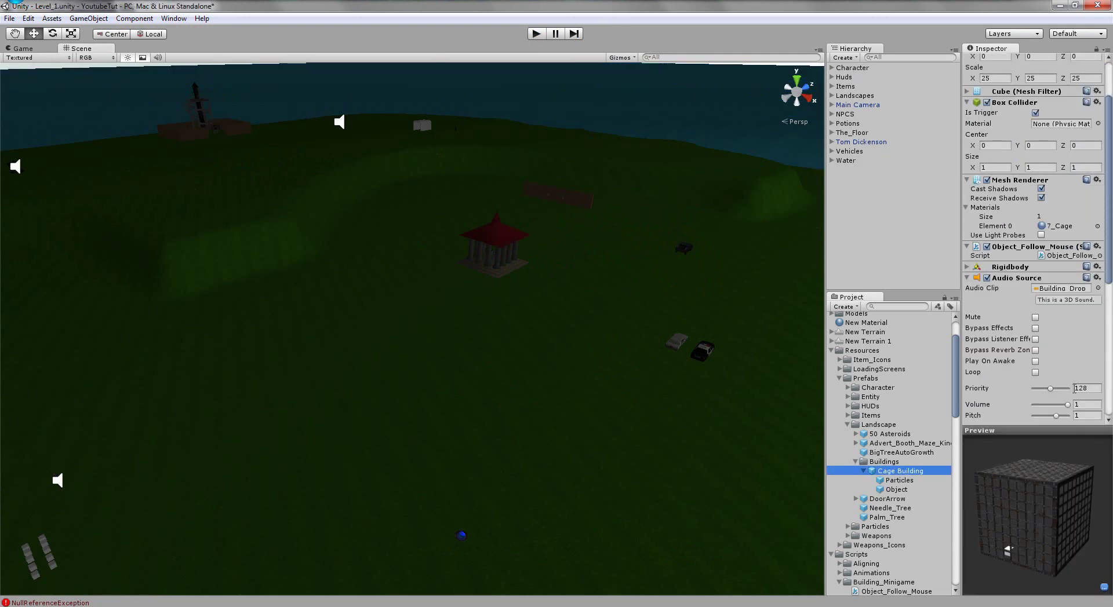
Step: Run the game again and place another Cage Building from the inventory
left_click(540, 35)
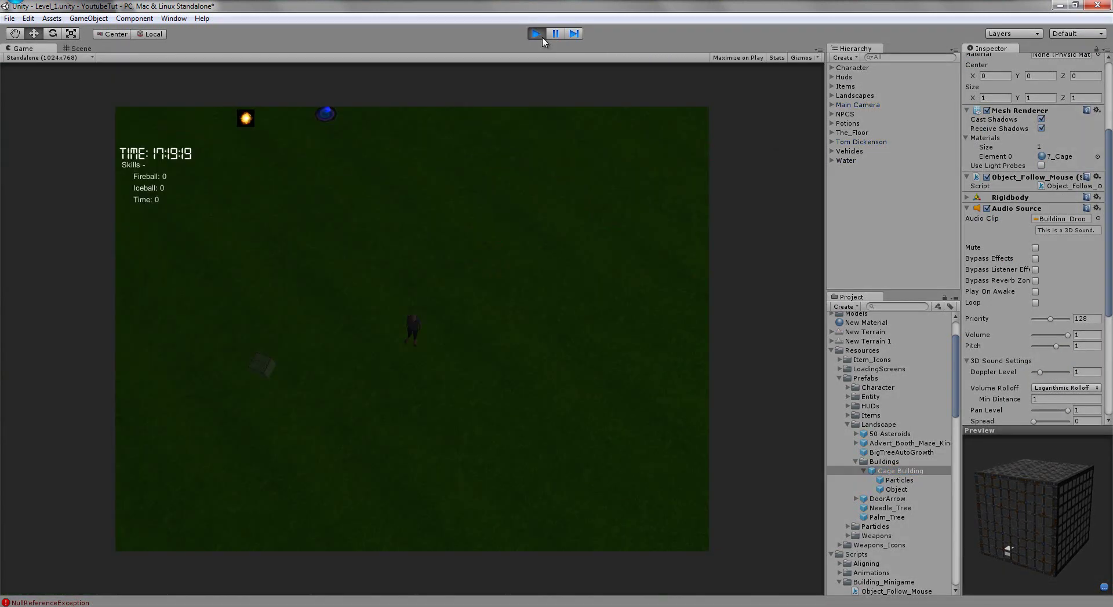
key("d")
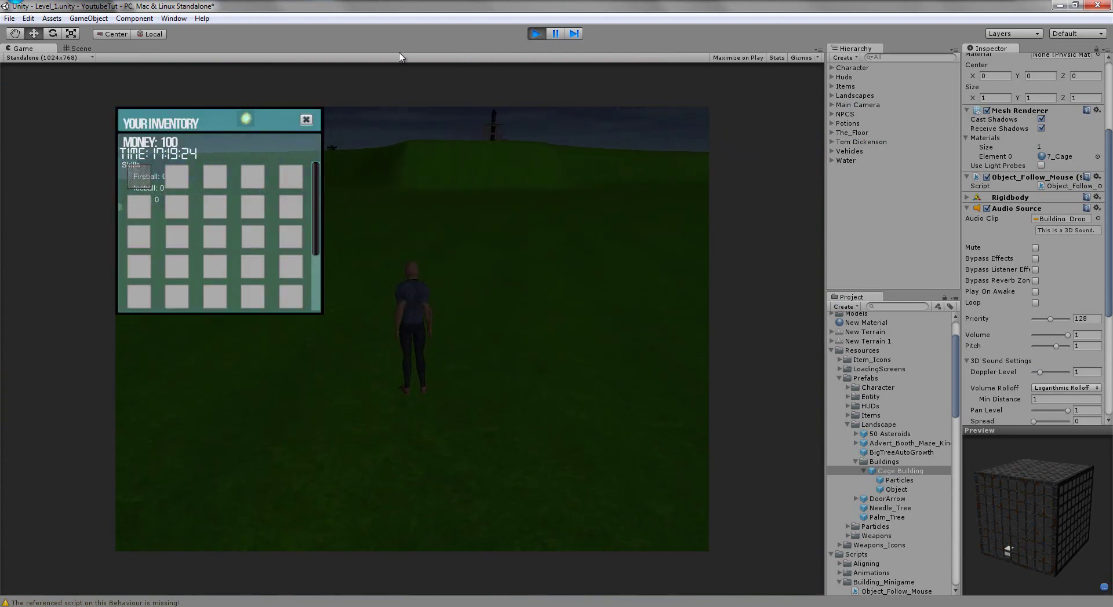
left_click(137, 176)
left_click(278, 141)
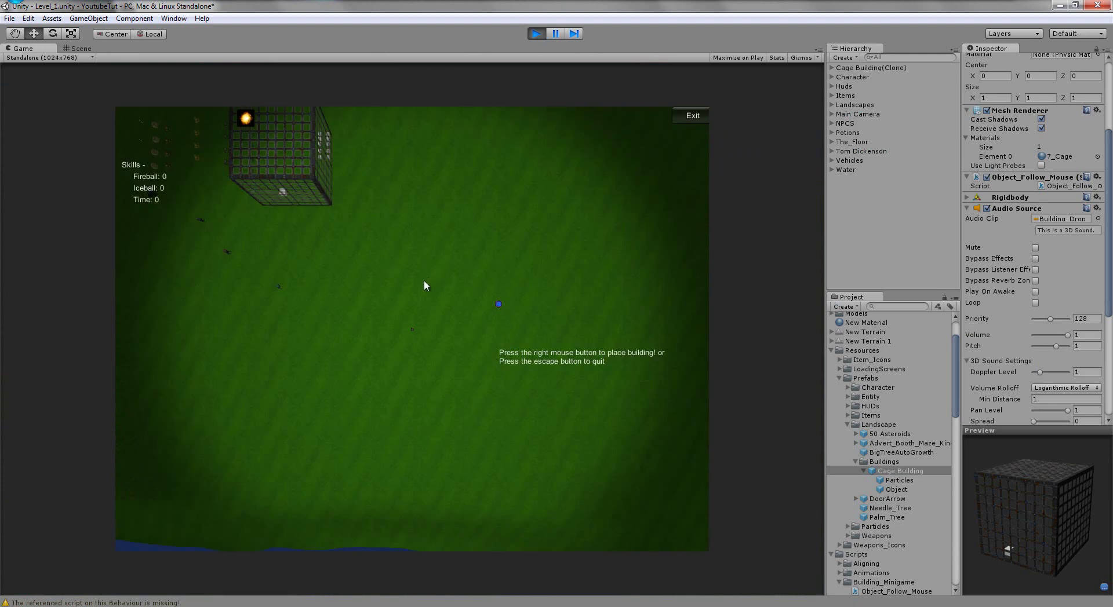
left_click(424, 307)
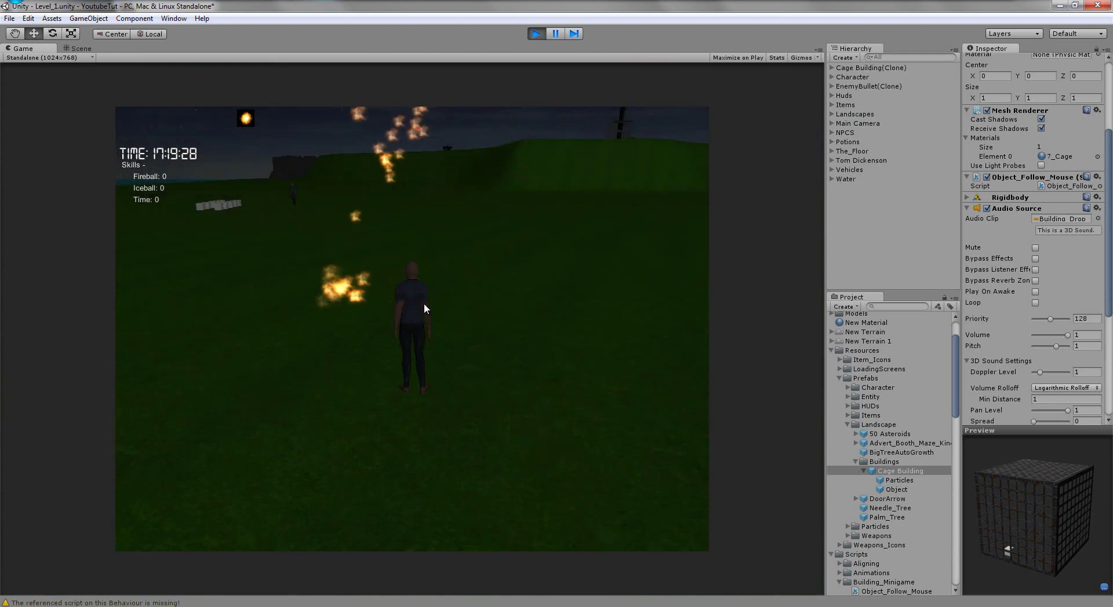
Step: Walk the character around the placed Cage Building to check its effects, and stop the game
key("d")
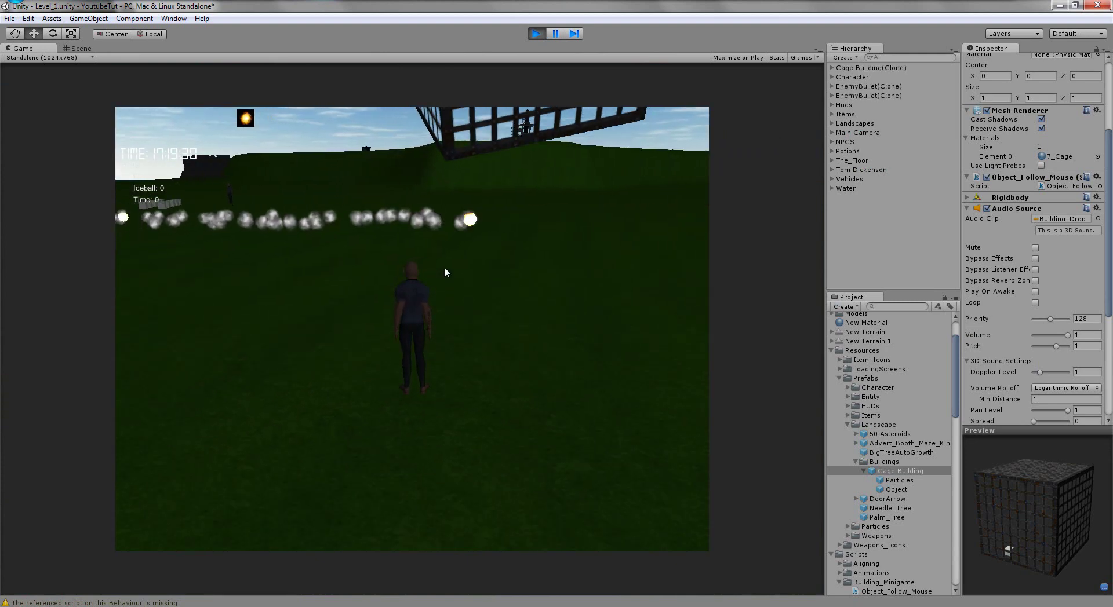
key("a")
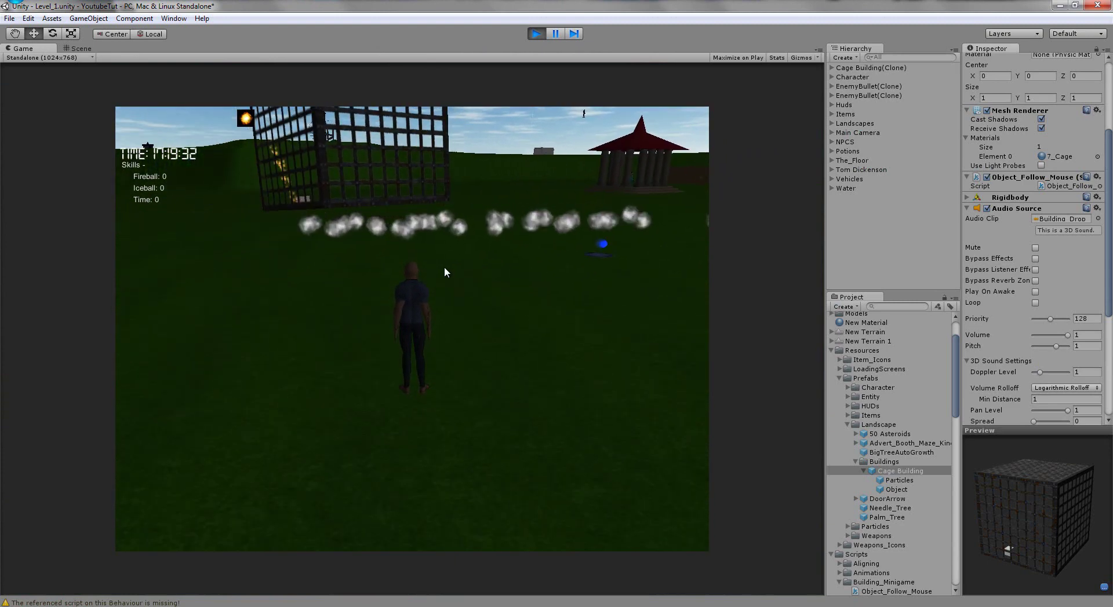
key("w")
key("a")
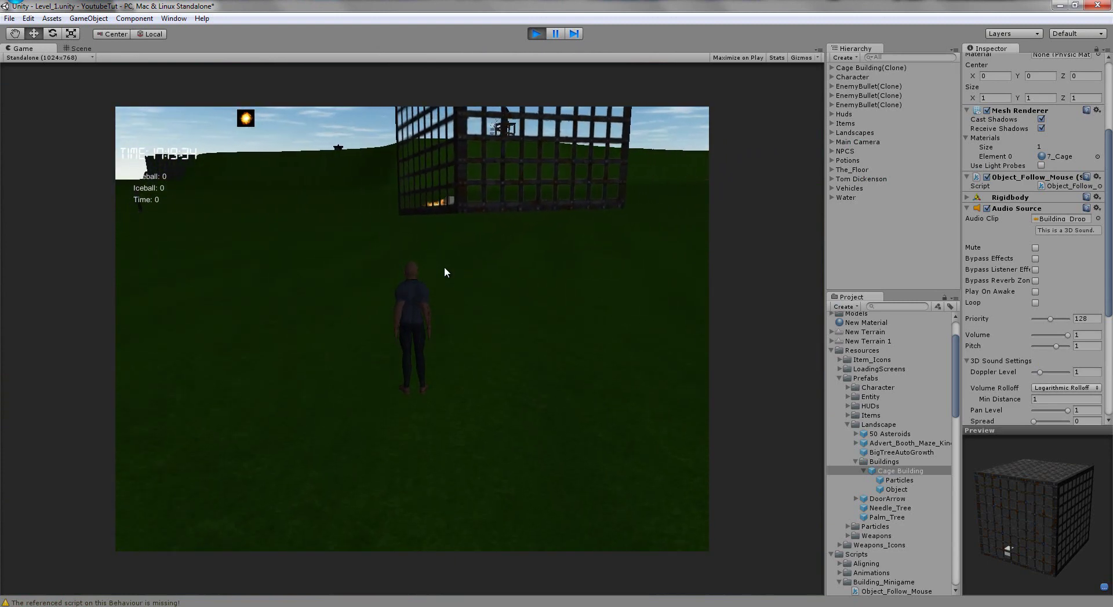
left_click(533, 35)
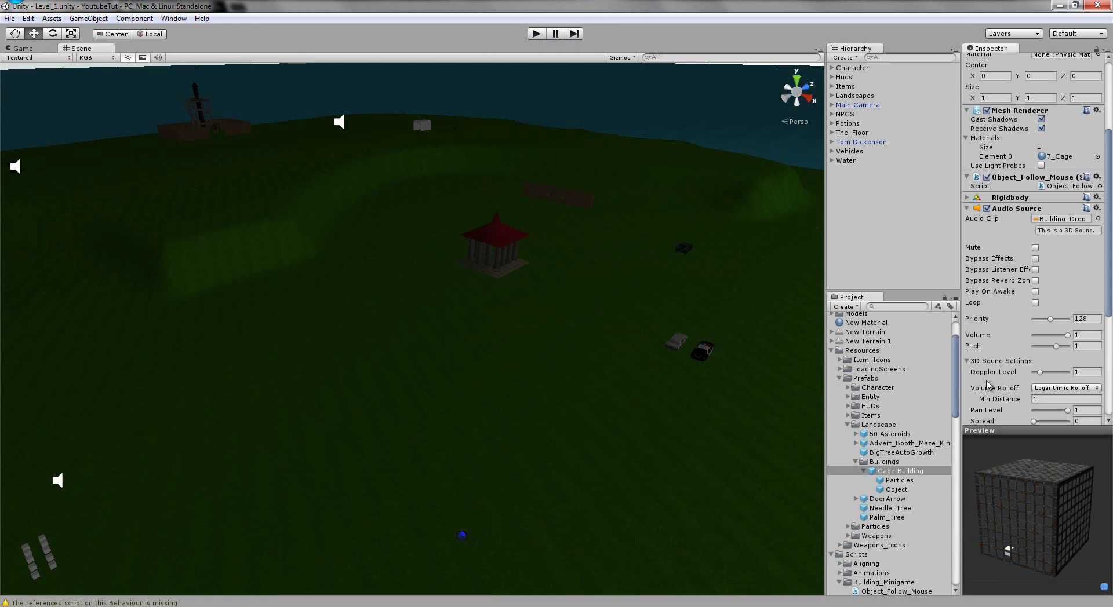
Step: Set the Volume Rolloff of the Cage Building prefab's Audio Source to Linear Rolloff
left_click(1047, 388)
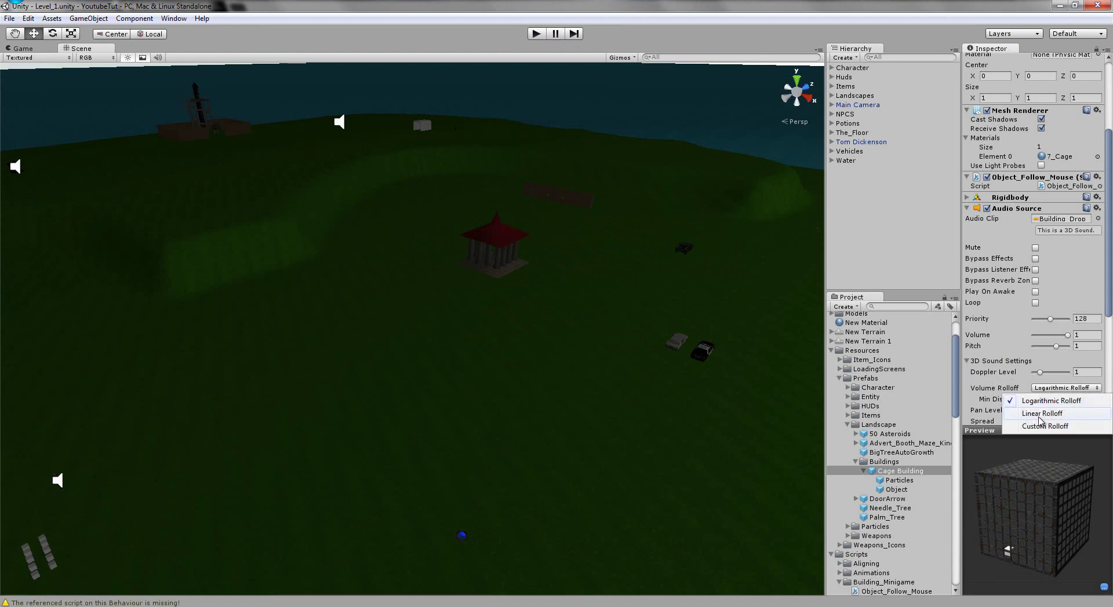
left_click(1042, 414)
Step: Test the linear sound rolloff by running the game and placing a Cage Building from the inventory, and stop the game
left_click(536, 36)
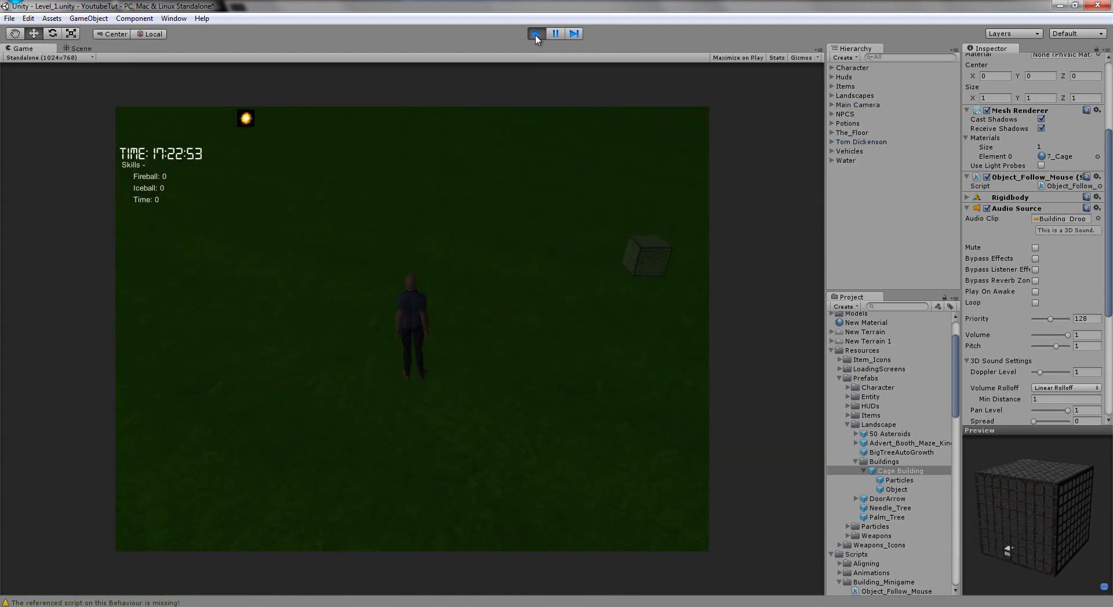
key("i")
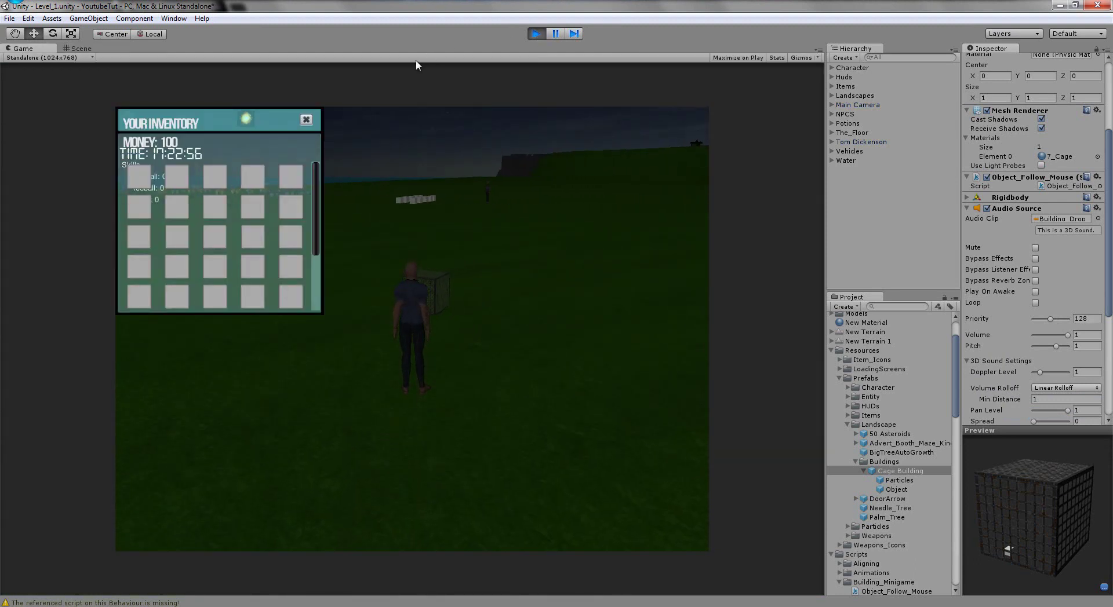
left_click(132, 180)
left_click(272, 141)
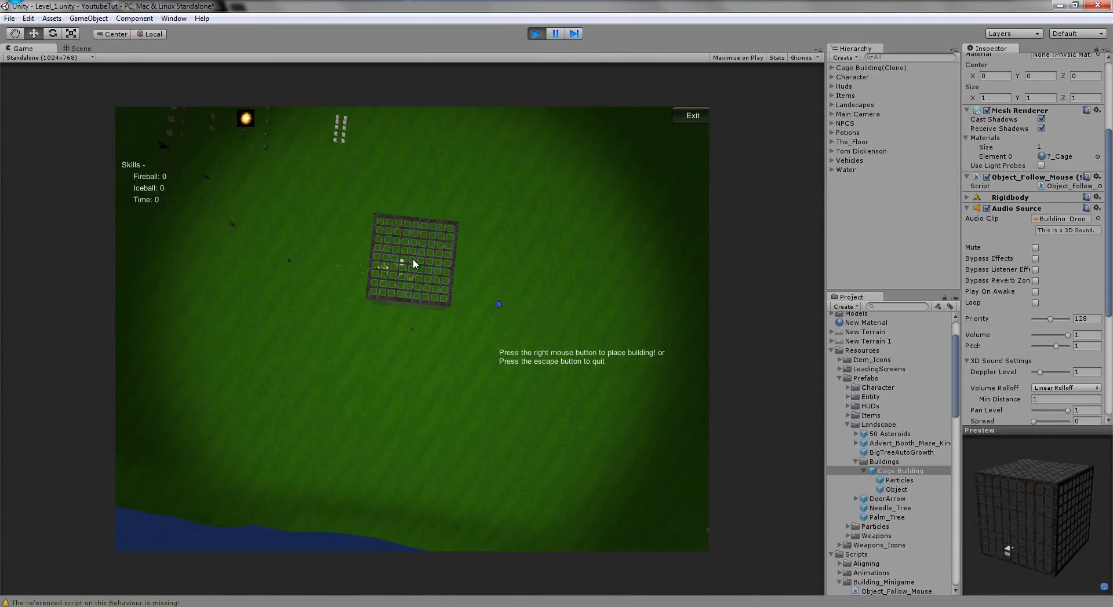
right_click(414, 261)
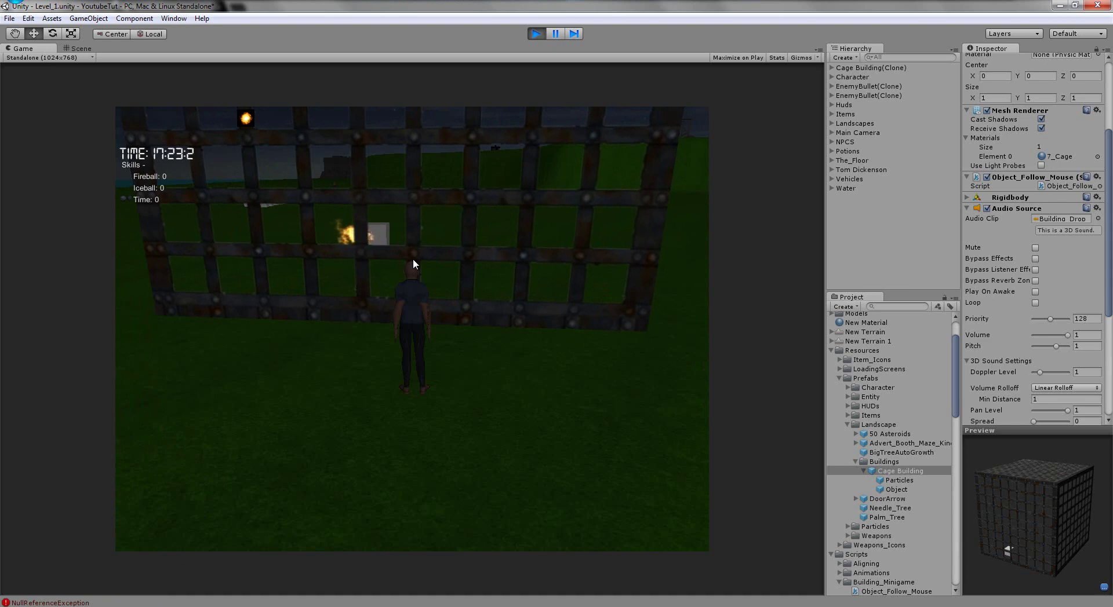
left_click(536, 34)
Step: Run the game once more to check the drop sound on another placed Cage Building, and return to the stopped scene
left_click(536, 34)
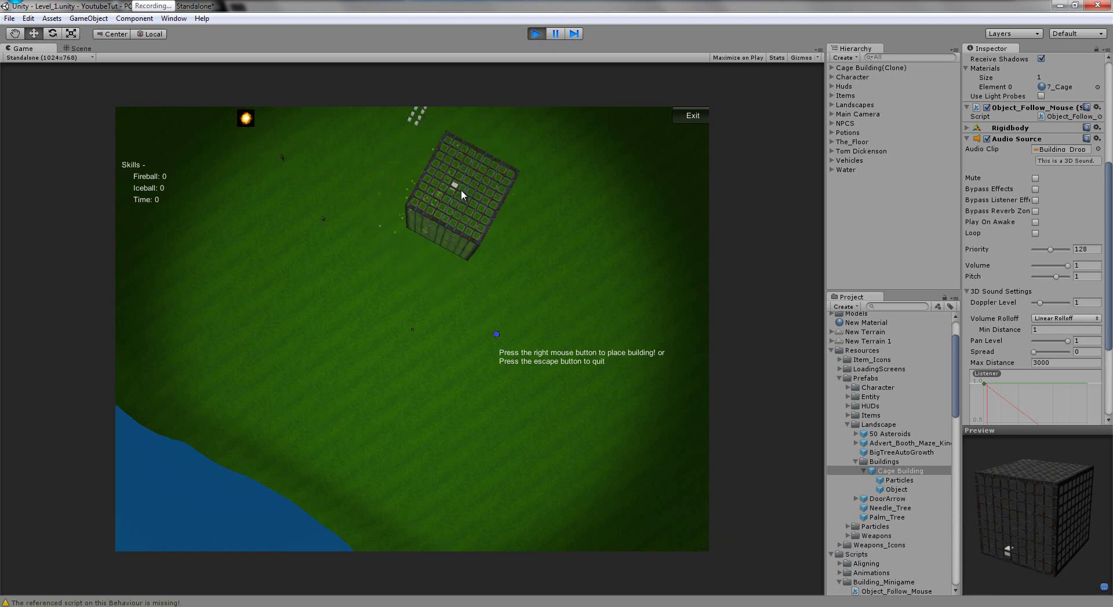
right_click(455, 181)
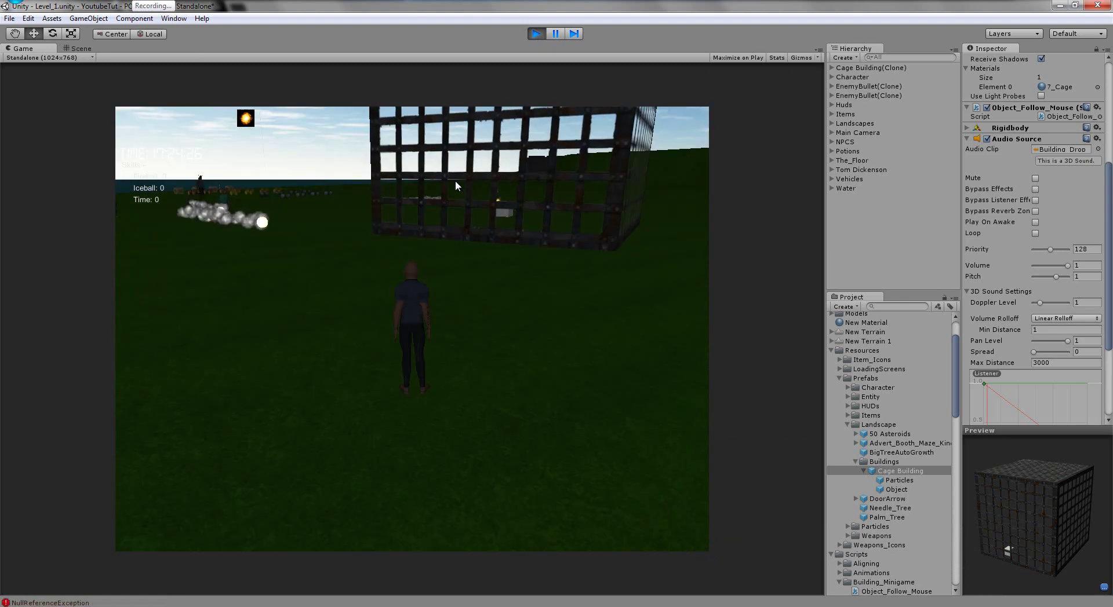
left_click(536, 33)
left_click(78, 49)
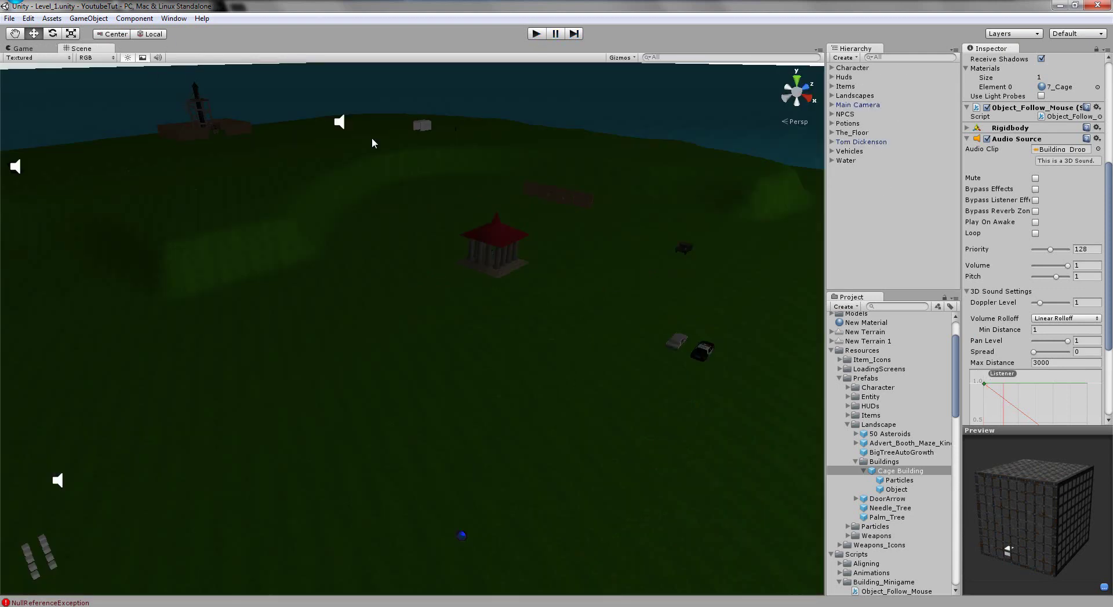
middle_click_drag(373, 143, 436, 248)
scroll(374, 270, "down", 5)
middle_click_drag(375, 270, 385, 245)
scroll(429, 243, "up", 4)
scroll(385, 245, "up", 2)
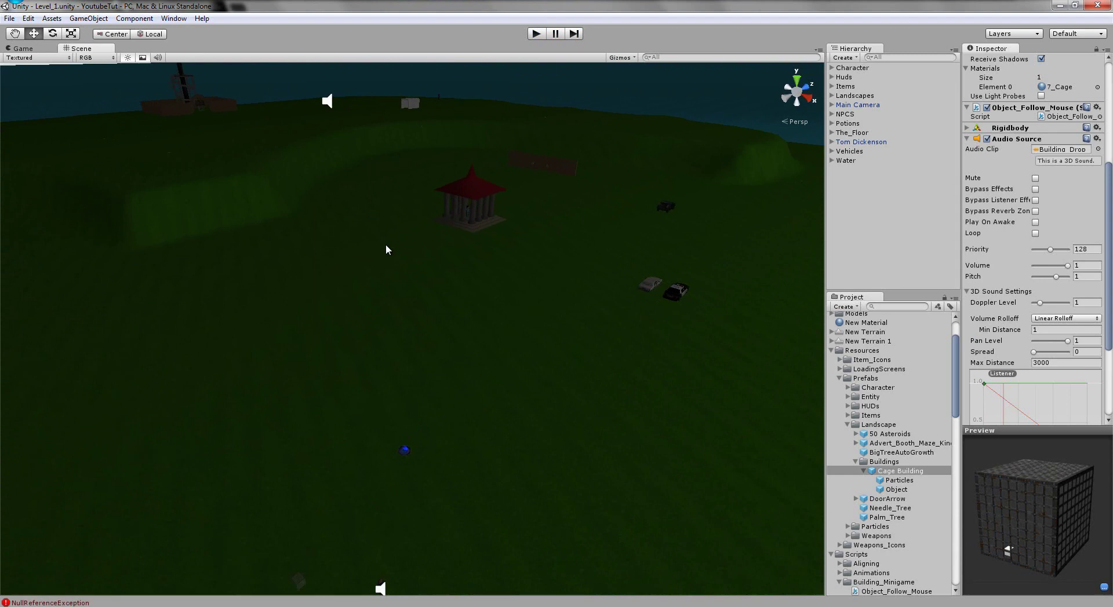
scroll(491, 335, "down", 4)
scroll(495, 335, "up", 5)
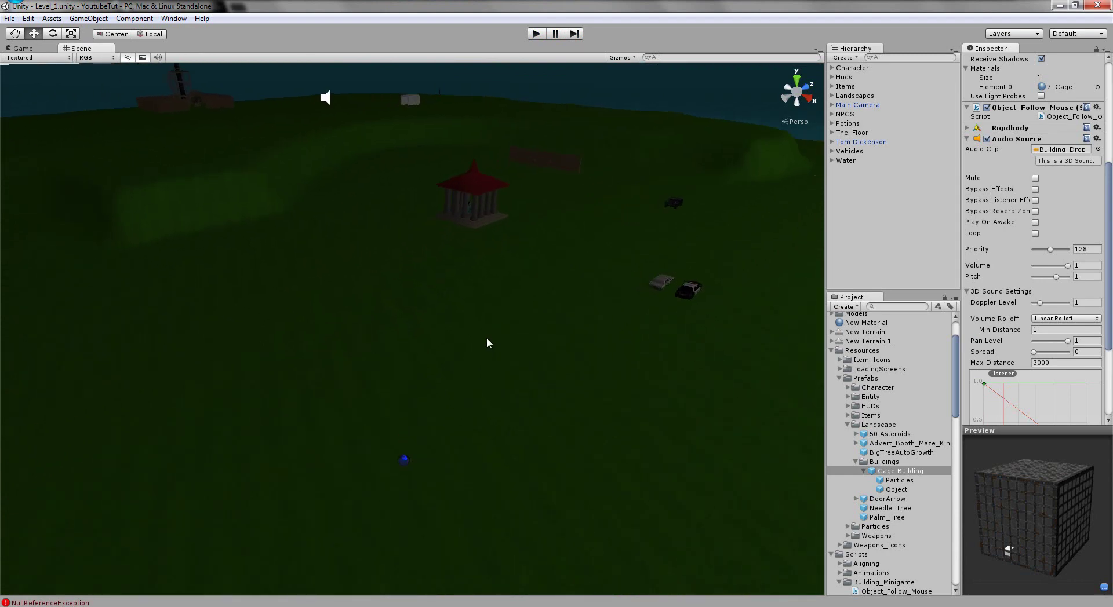